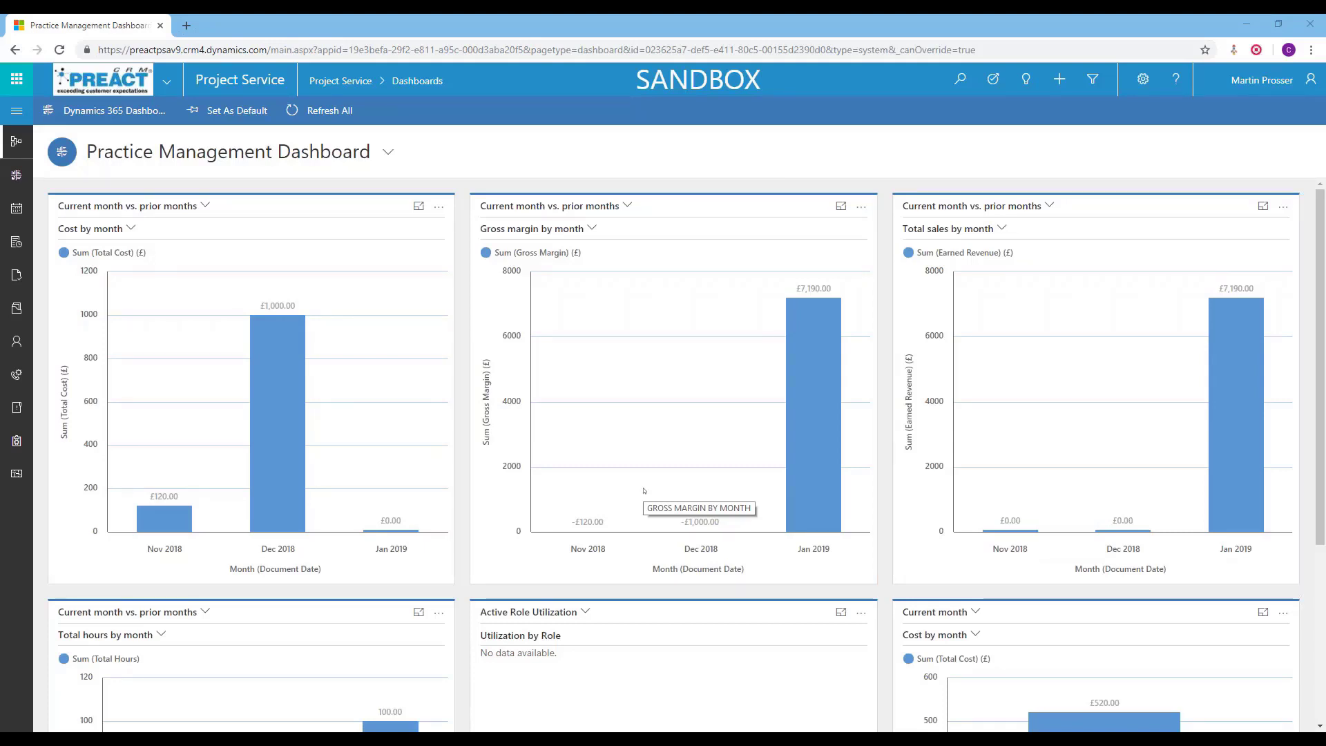
- Look through the Project Service areas from customers and sales to billing, resources and settings, and open the price lists
{"action": "left_click", "coordinate": [18, 115]}
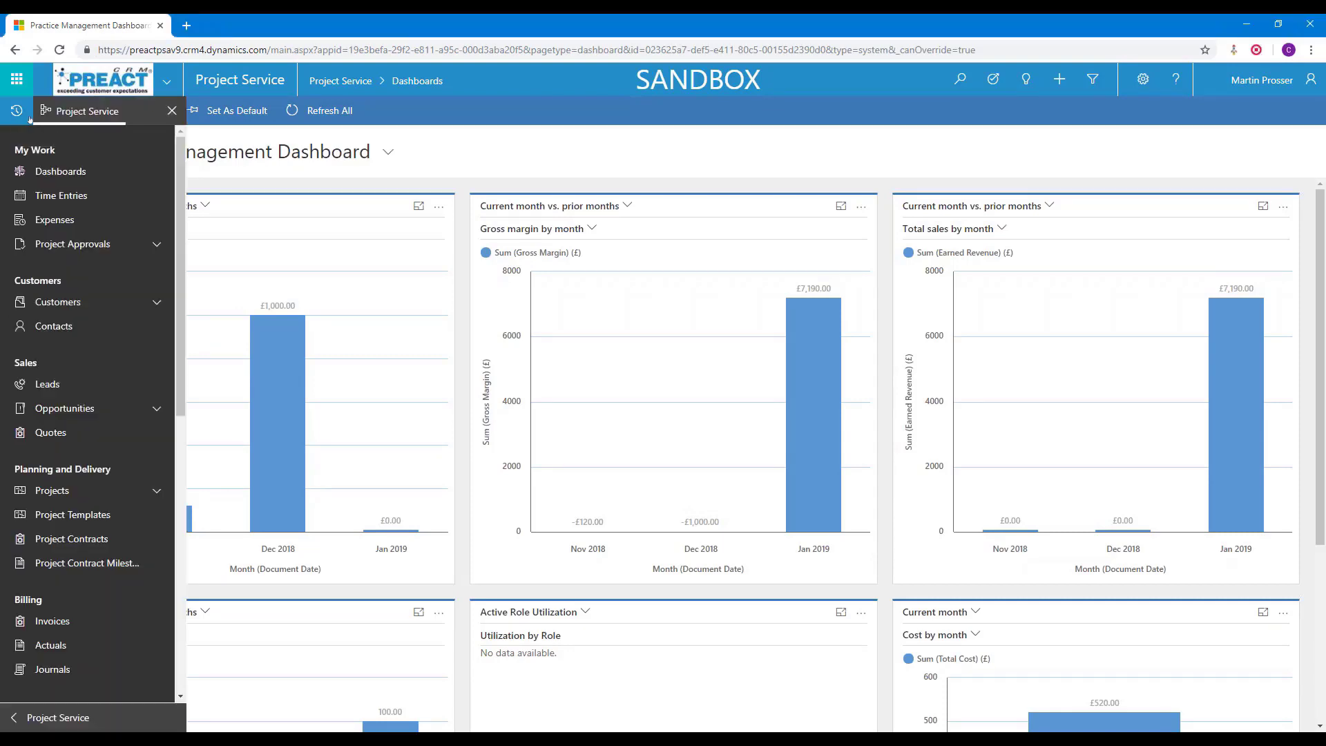
{"action": "left_click", "coordinate": [18, 115]}
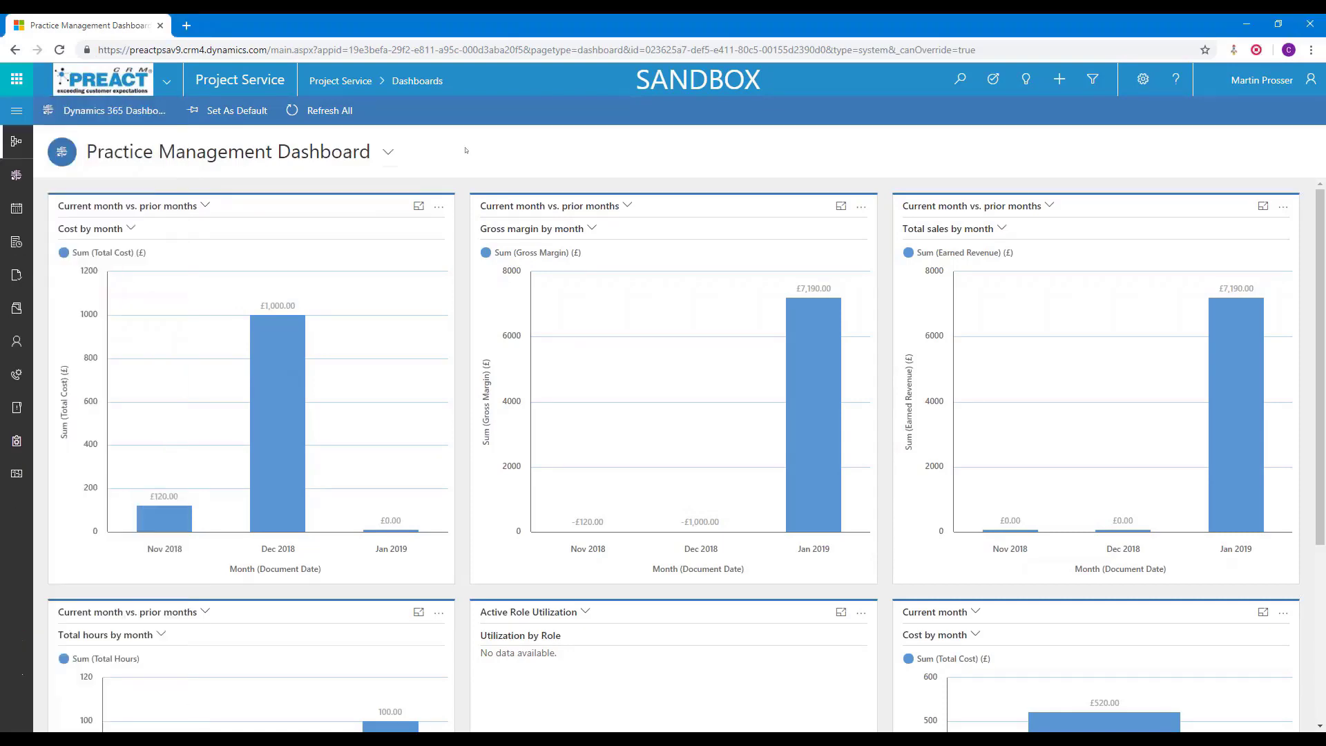
{"action": "left_click", "coordinate": [18, 114]}
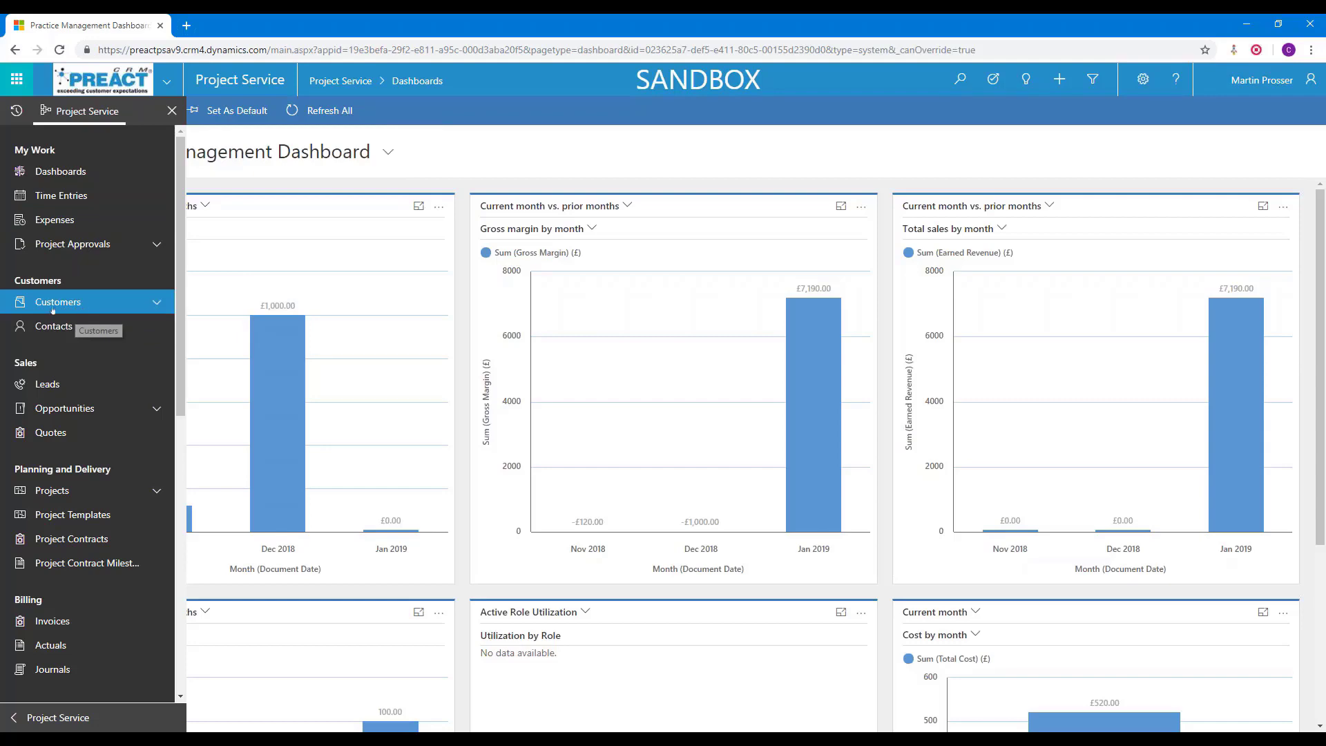
{"action": "scroll", "coordinate": [116, 415], "scroll_direction": "down", "scroll_amount": 3}
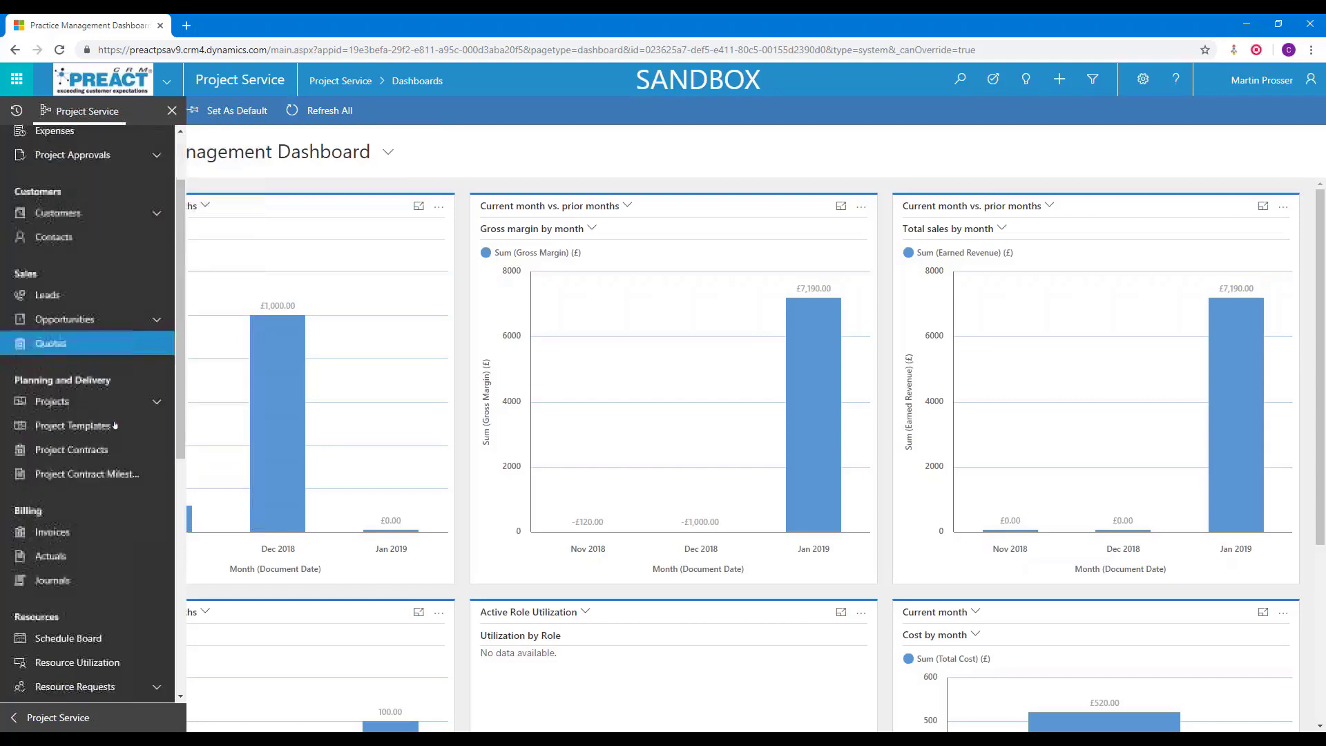
{"action": "scroll", "coordinate": [116, 419], "scroll_direction": "up", "scroll_amount": 3}
{"action": "scroll", "coordinate": [116, 418], "scroll_direction": "down", "scroll_amount": 5}
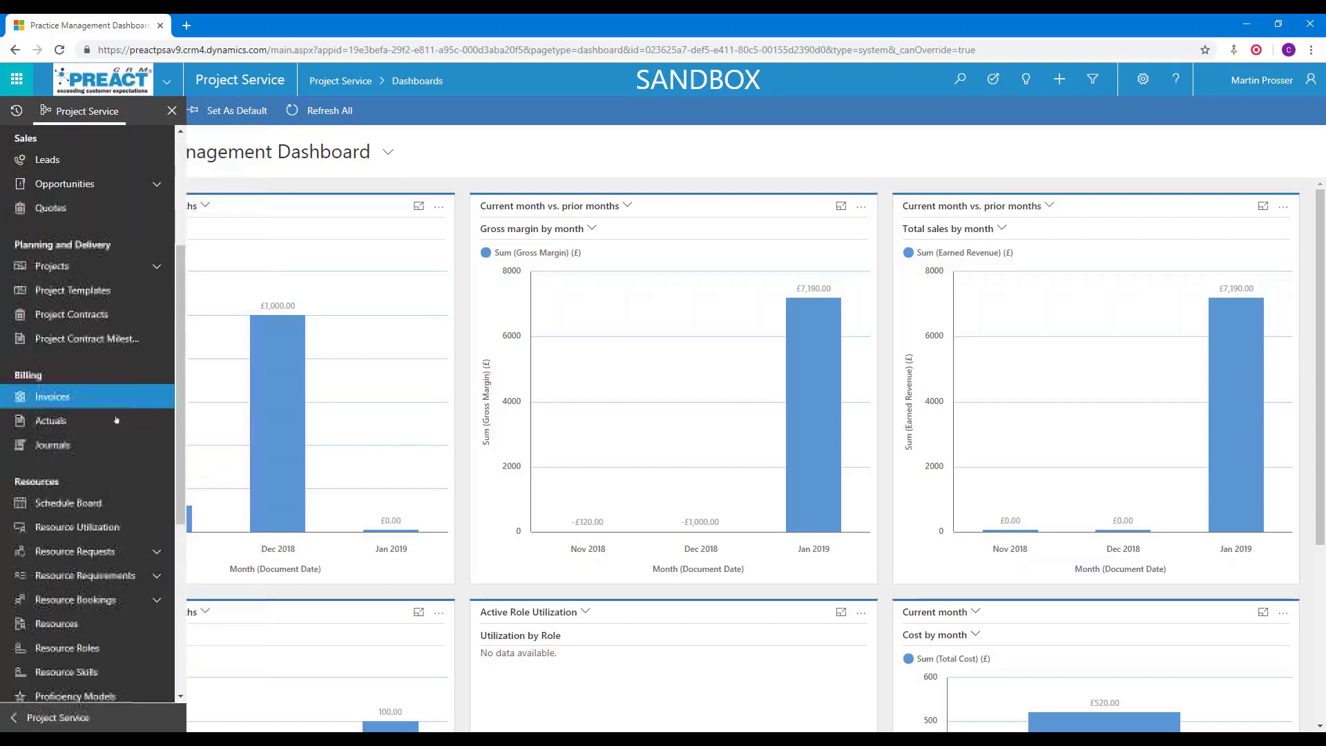
{"action": "scroll", "coordinate": [125, 437], "scroll_direction": "up", "scroll_amount": 3}
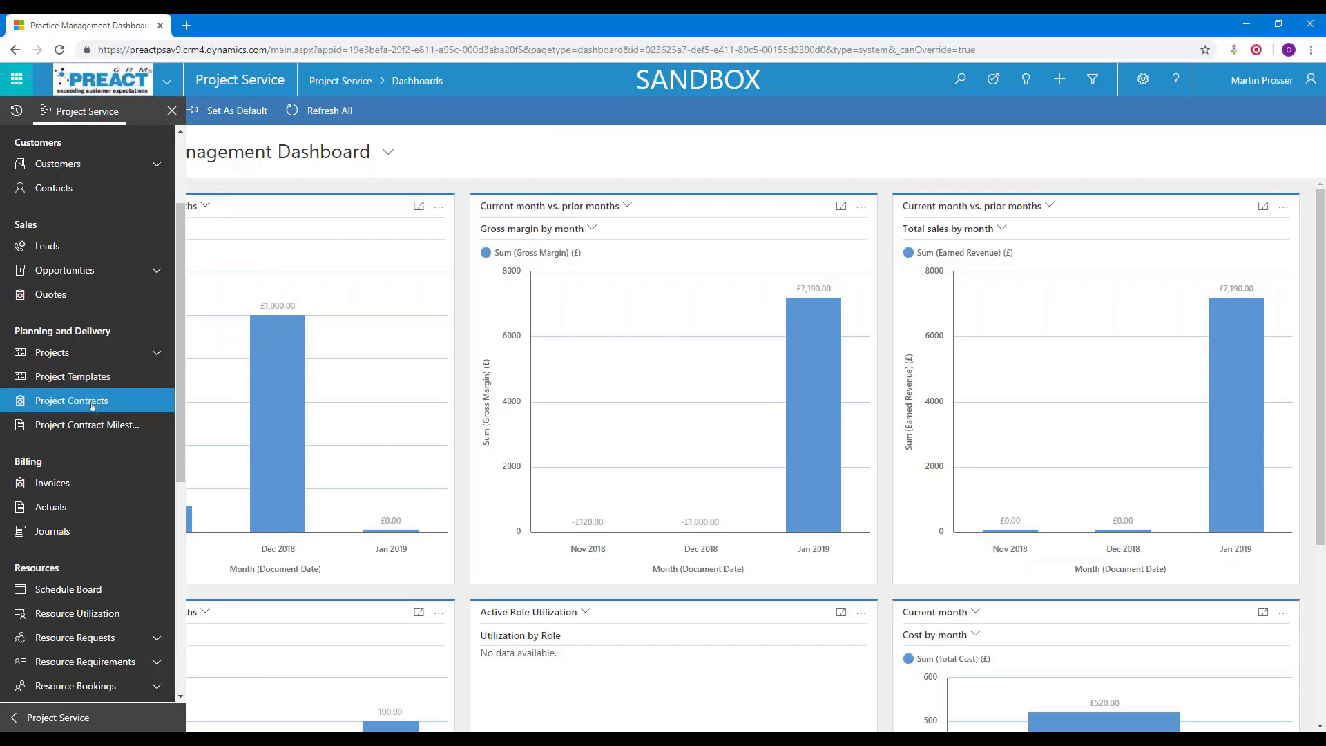
{"action": "scroll", "coordinate": [97, 504], "scroll_direction": "down", "scroll_amount": 5}
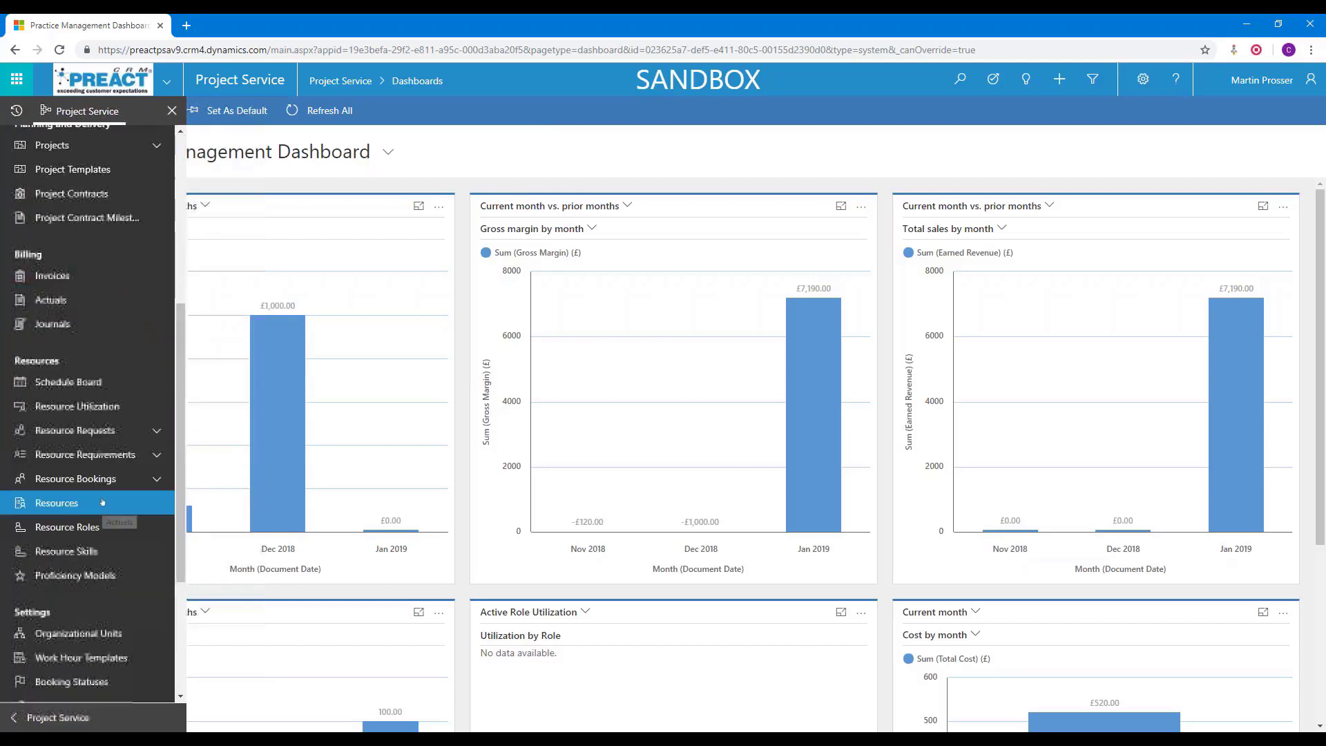
{"action": "scroll", "coordinate": [103, 508], "scroll_direction": "down", "scroll_amount": 1}
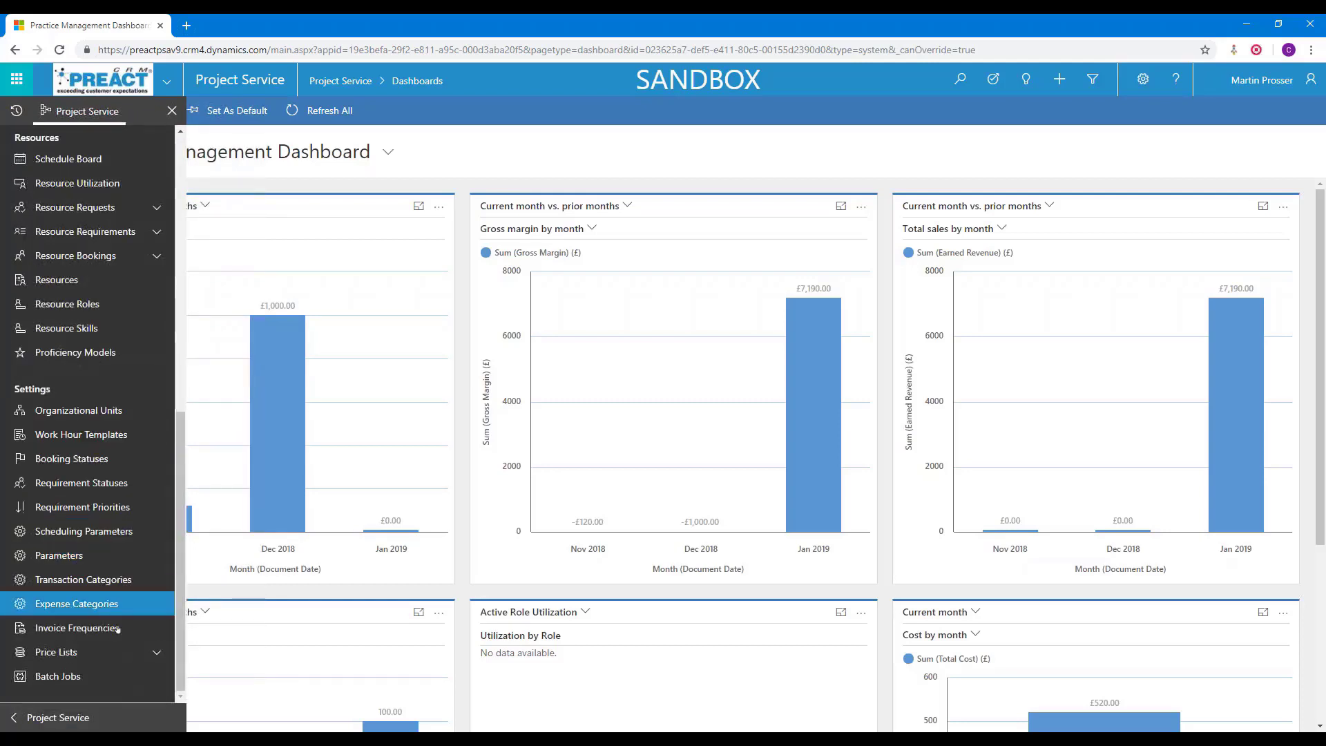
{"action": "left_click", "coordinate": [66, 653]}
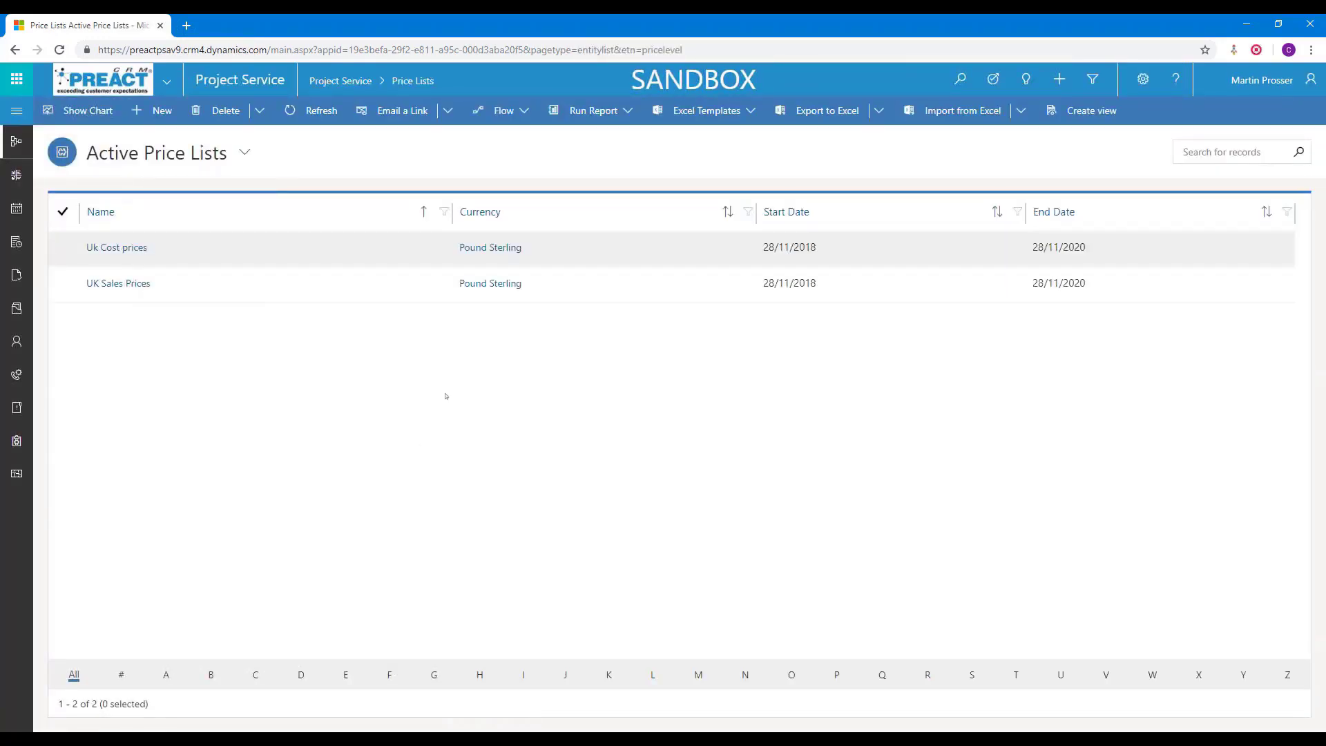
{"action": "left_click", "coordinate": [156, 111]}
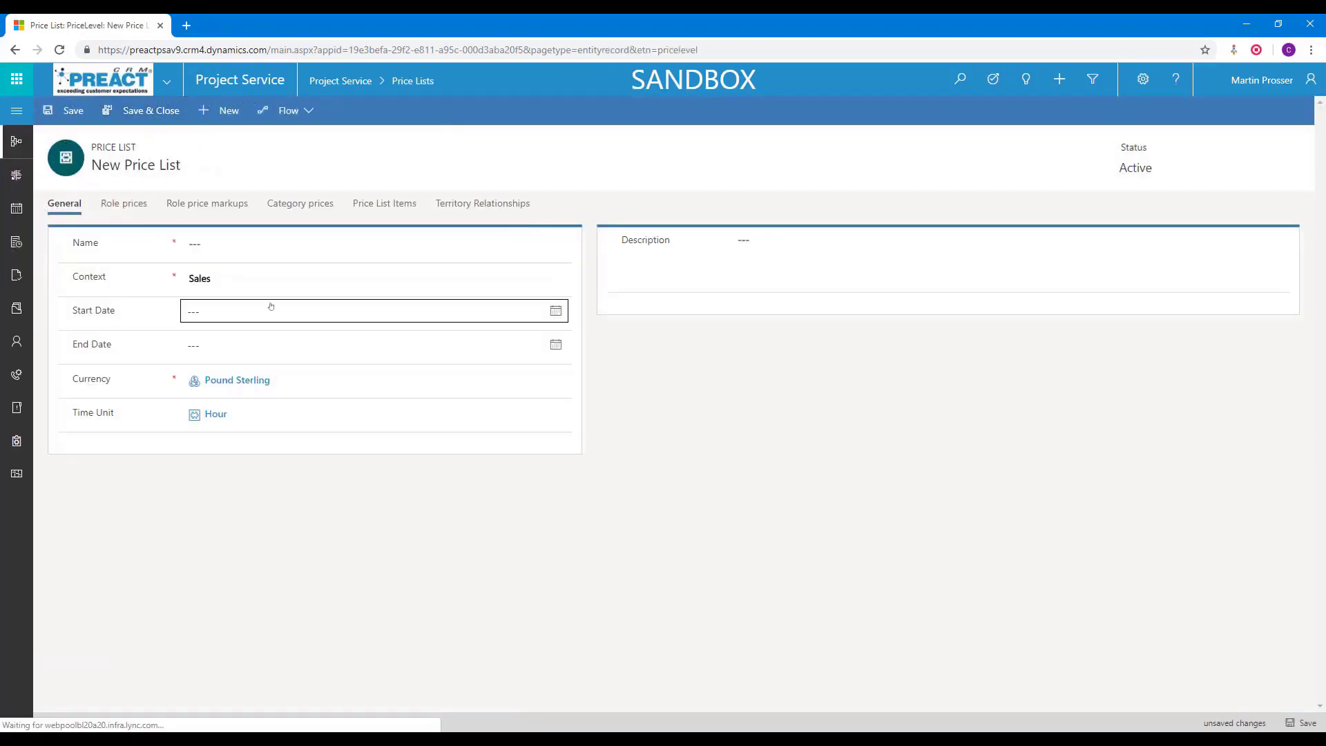
{"action": "left_click", "coordinate": [268, 279]}
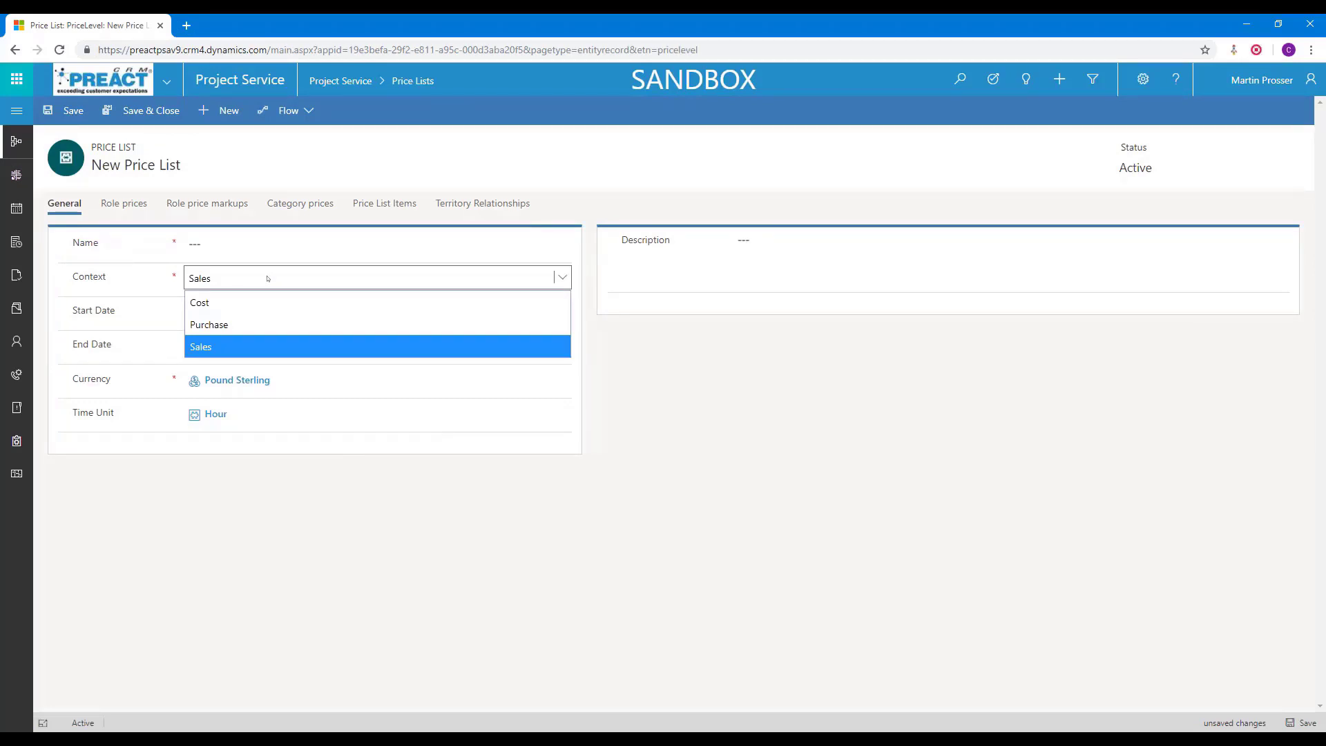
{"action": "left_click", "coordinate": [686, 417]}
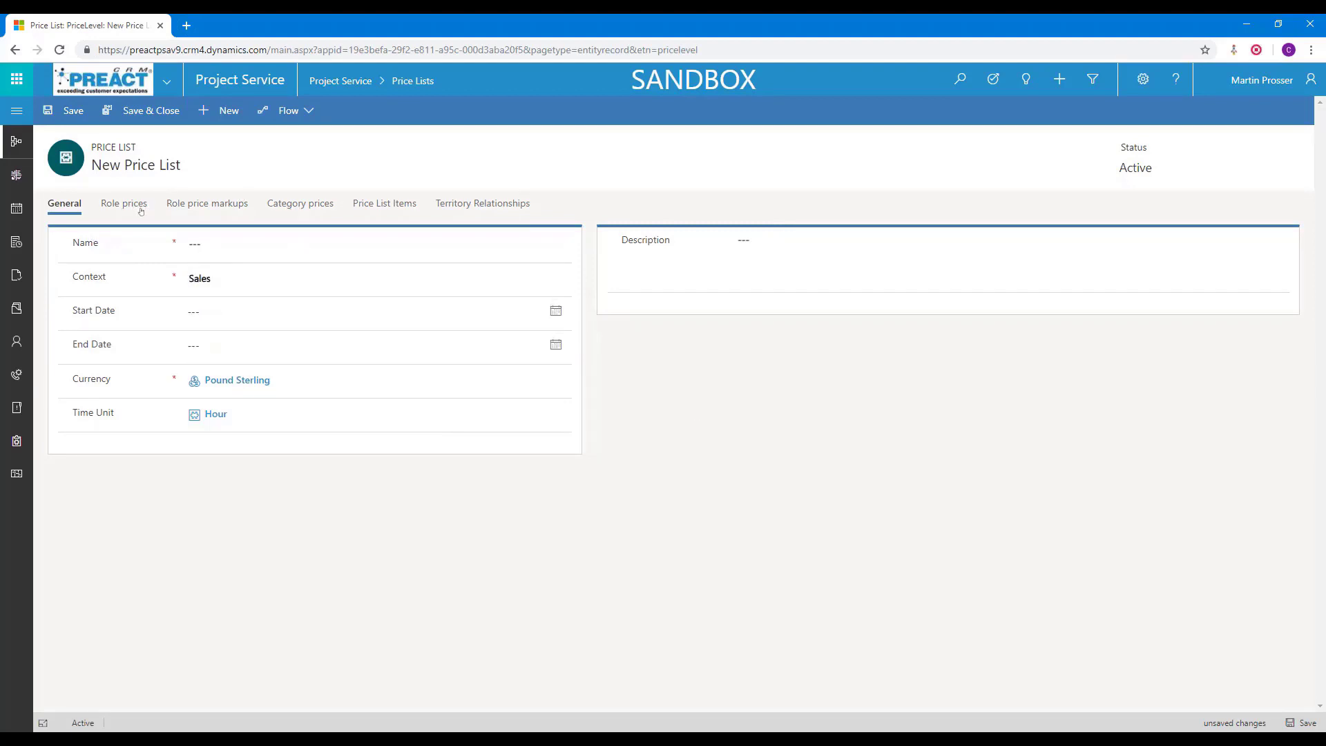
{"action": "left_click", "coordinate": [288, 205]}
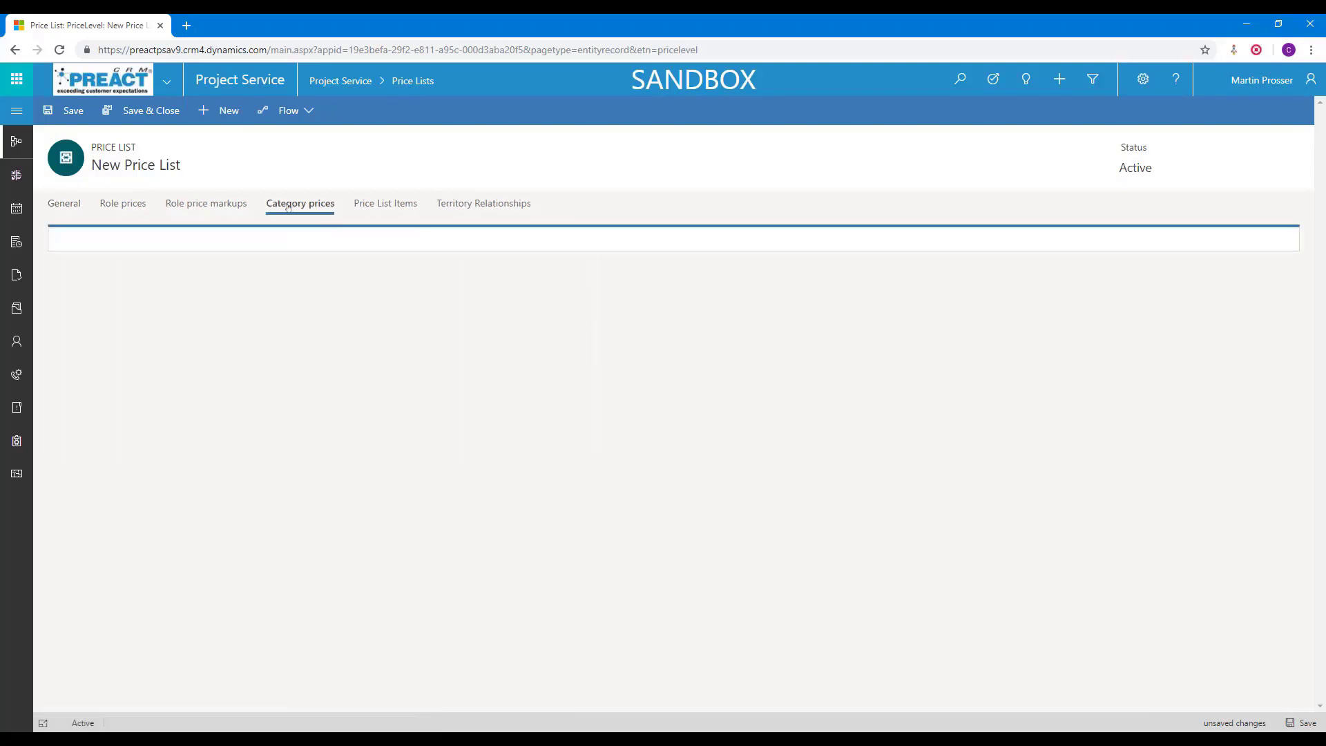
{"action": "left_click", "coordinate": [124, 206]}
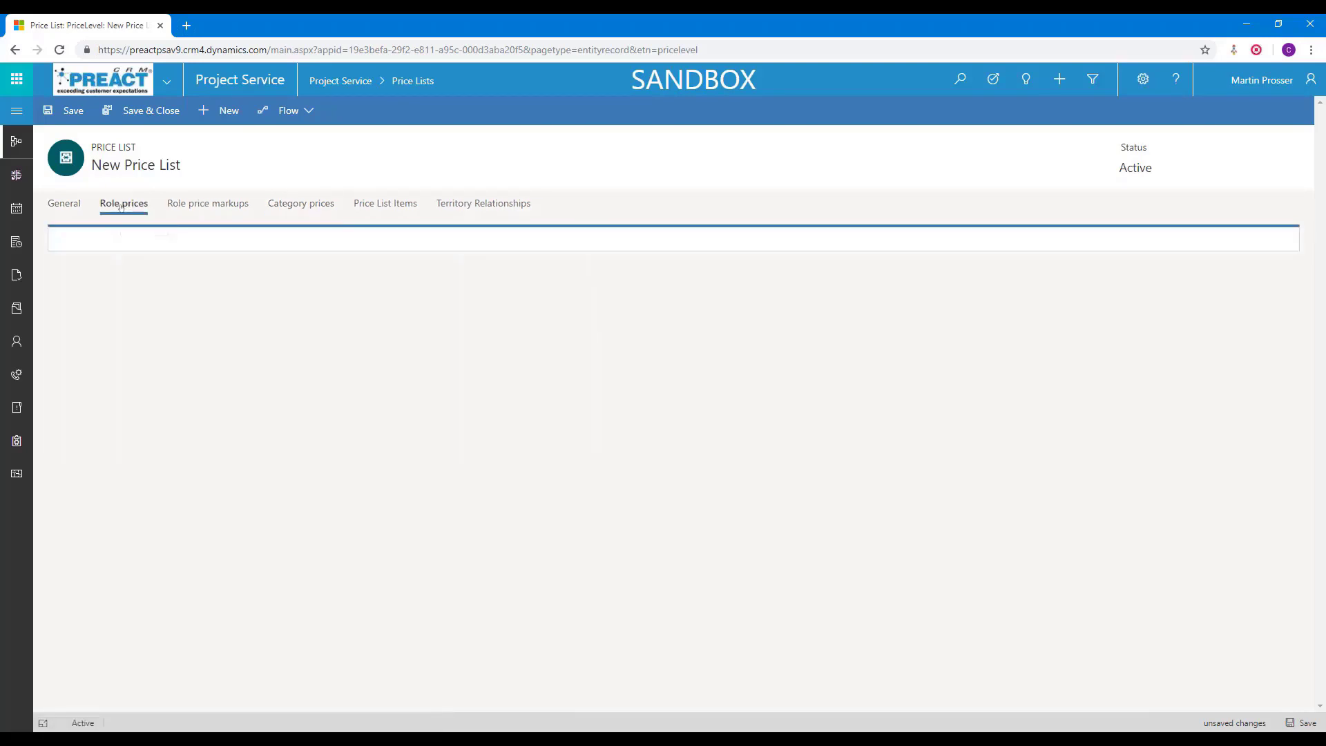
{"action": "left_click", "coordinate": [340, 80]}
{"action": "left_click", "coordinate": [701, 467]}
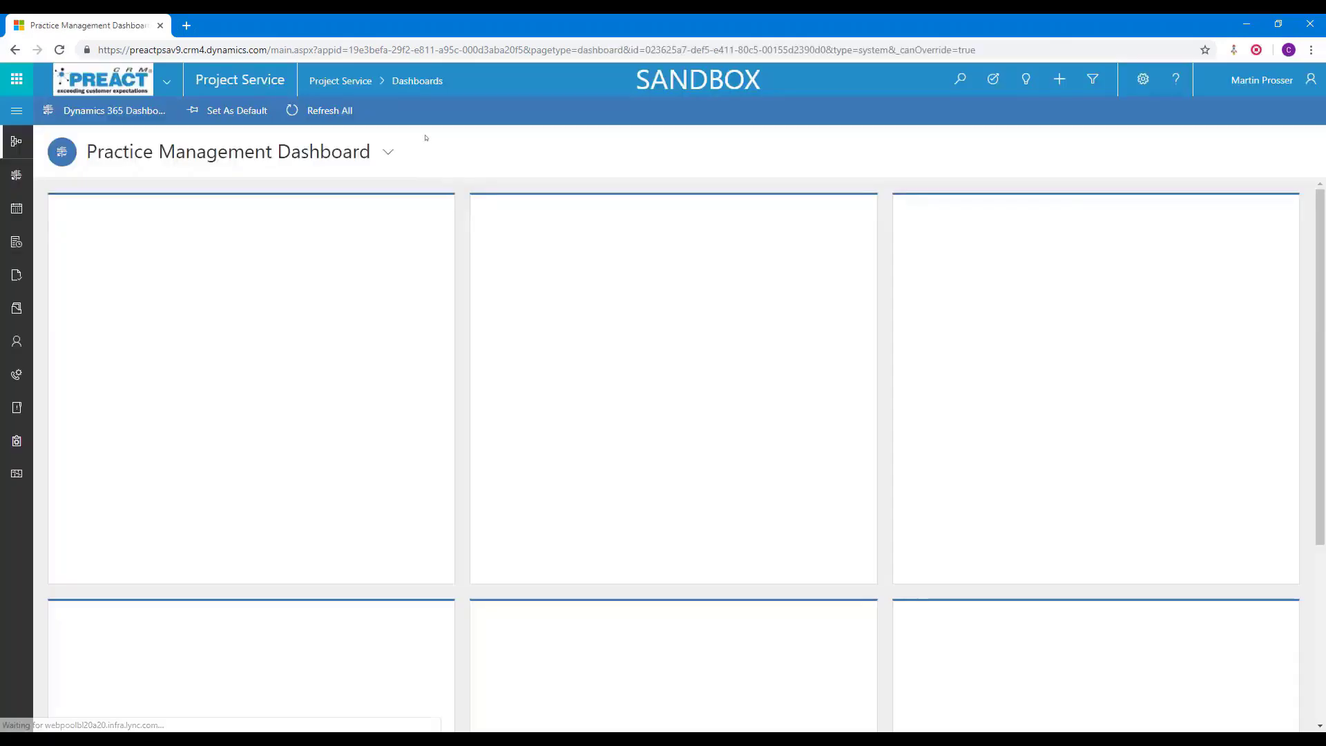
- Open the Uk Cost prices price list and examine its role prices, category prices and general details
{"action": "left_click", "coordinate": [12, 139]}
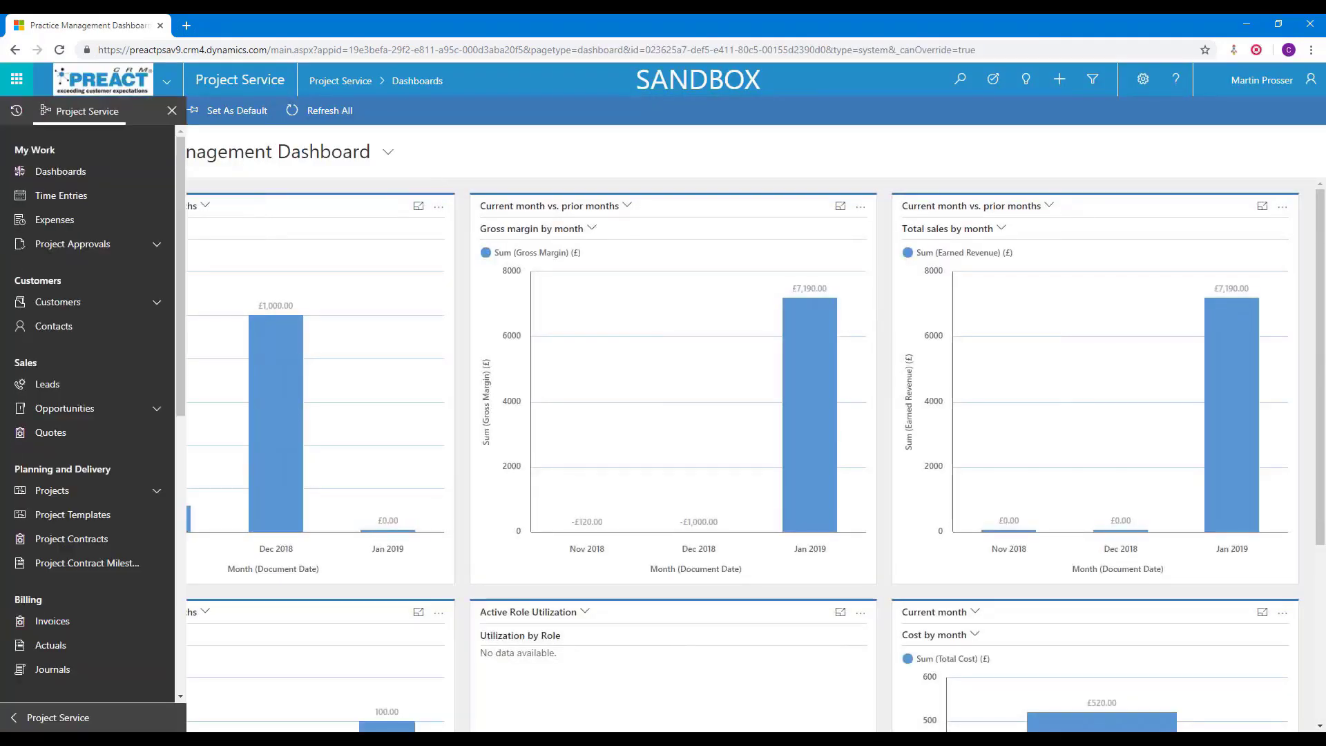
{"action": "scroll", "coordinate": [91, 621], "scroll_direction": "down", "scroll_amount": 10}
{"action": "left_click", "coordinate": [90, 649]}
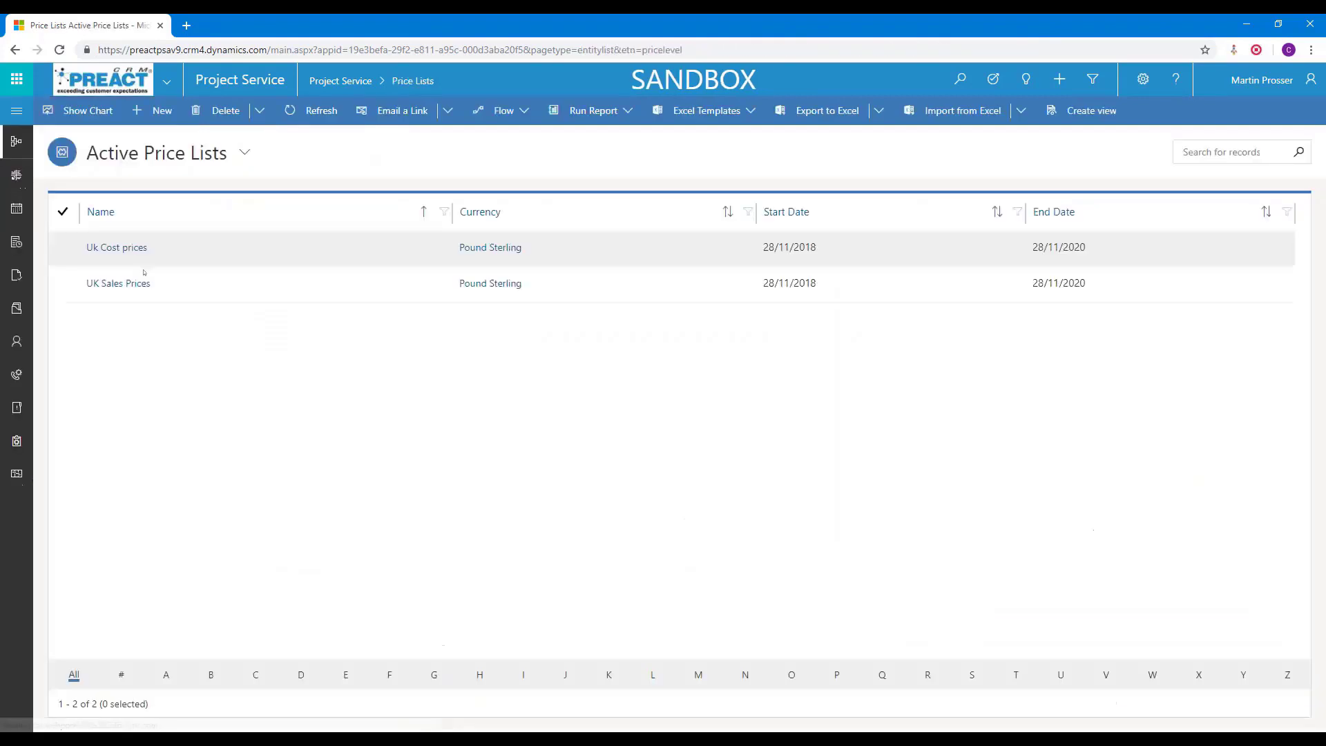
{"action": "left_click", "coordinate": [121, 249]}
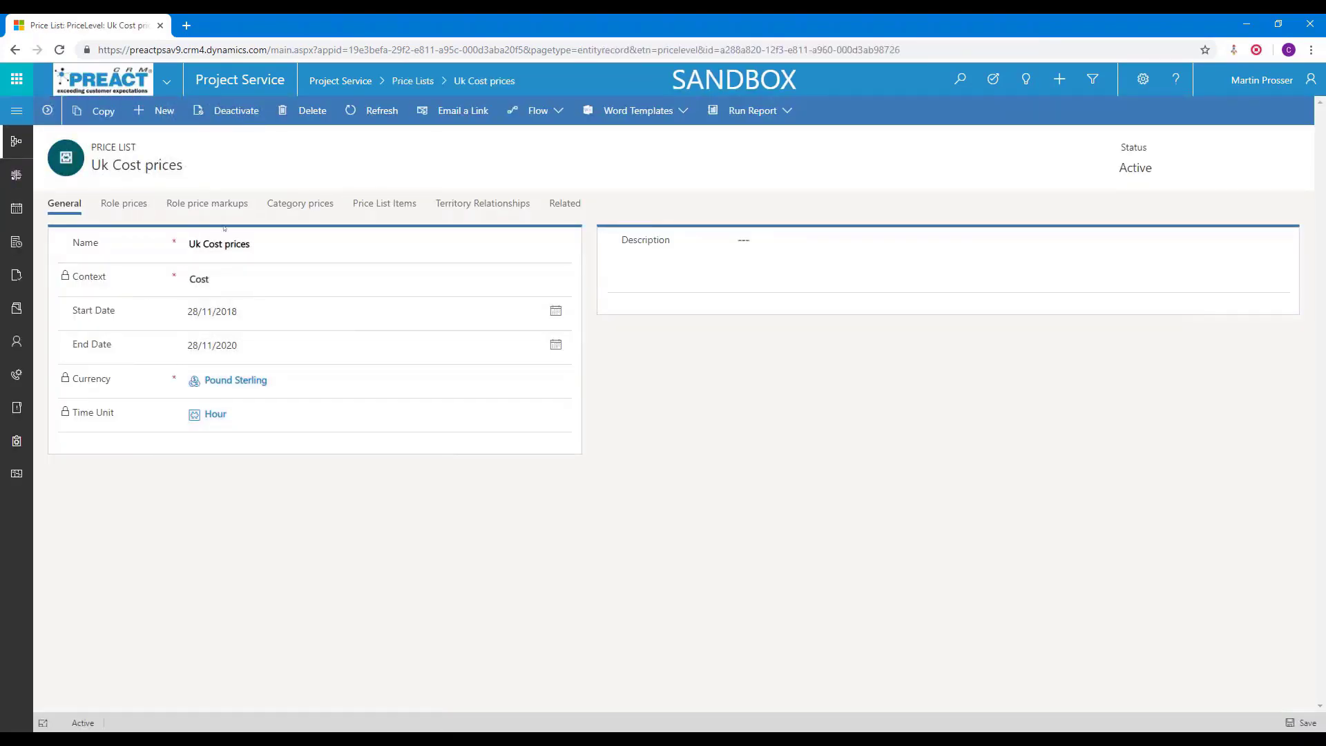
{"action": "left_click", "coordinate": [128, 205]}
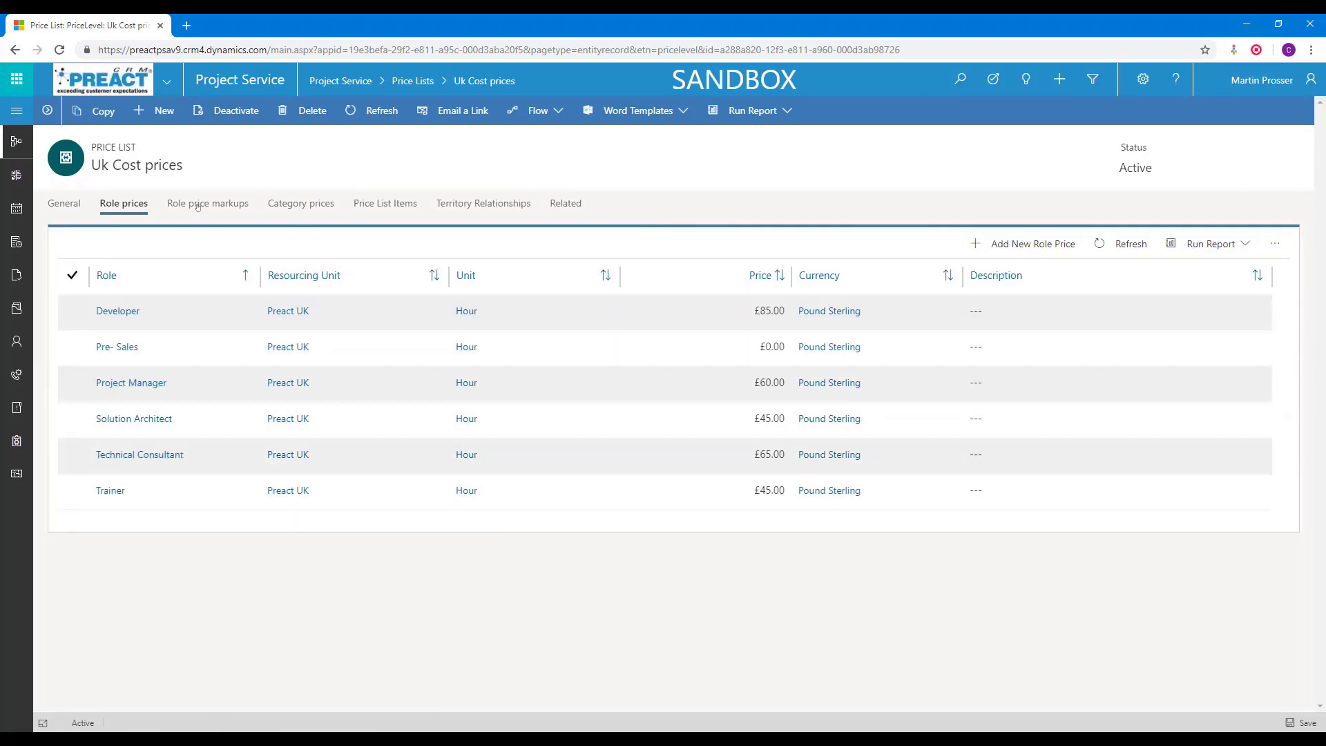
{"action": "left_click", "coordinate": [292, 206]}
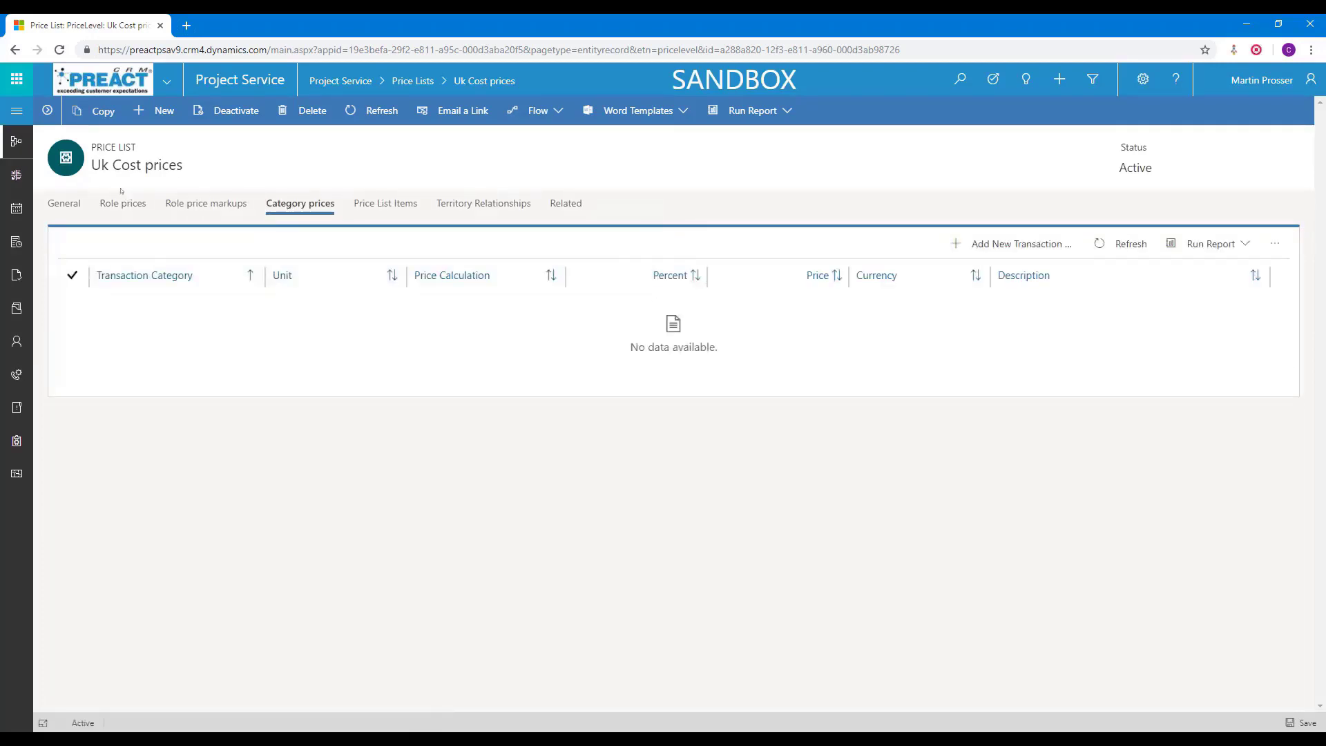
{"action": "left_click", "coordinate": [64, 206]}
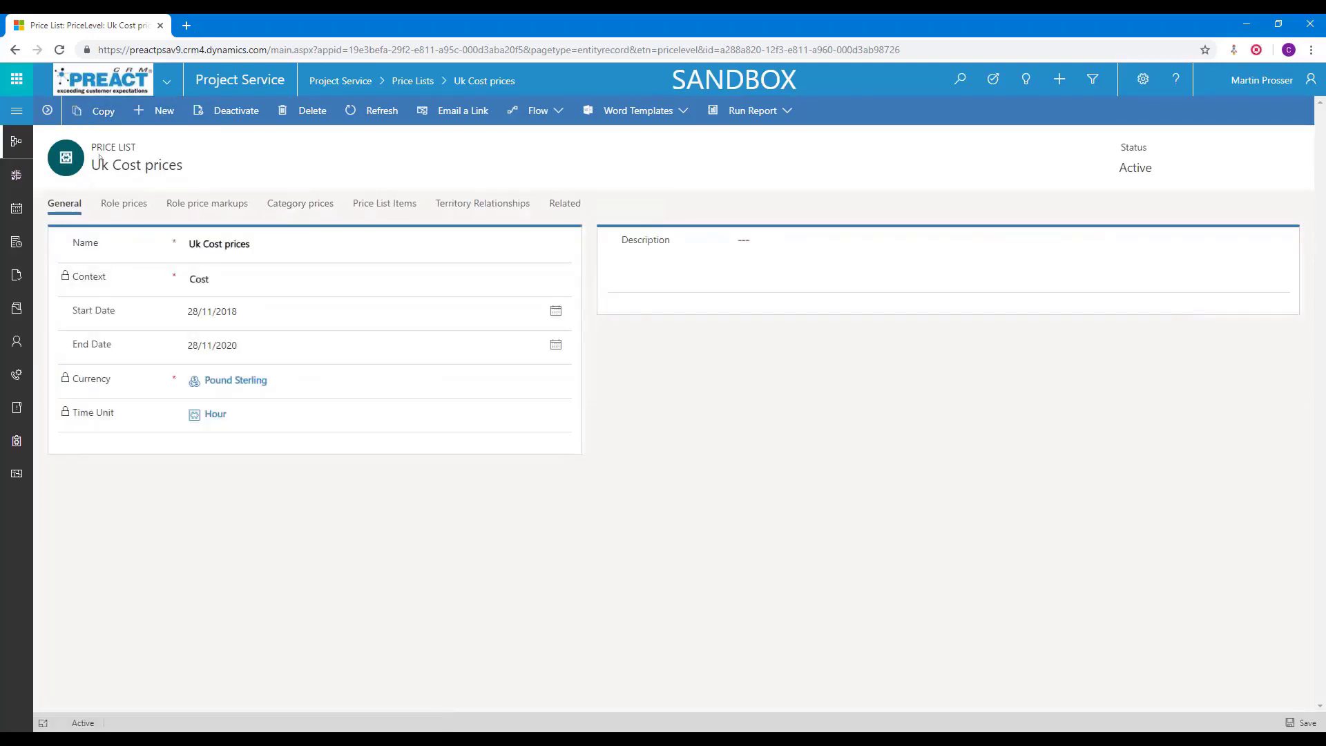
- Open the UK Sales Prices price list and examine its role prices, category prices and general details
{"action": "left_click", "coordinate": [412, 81]}
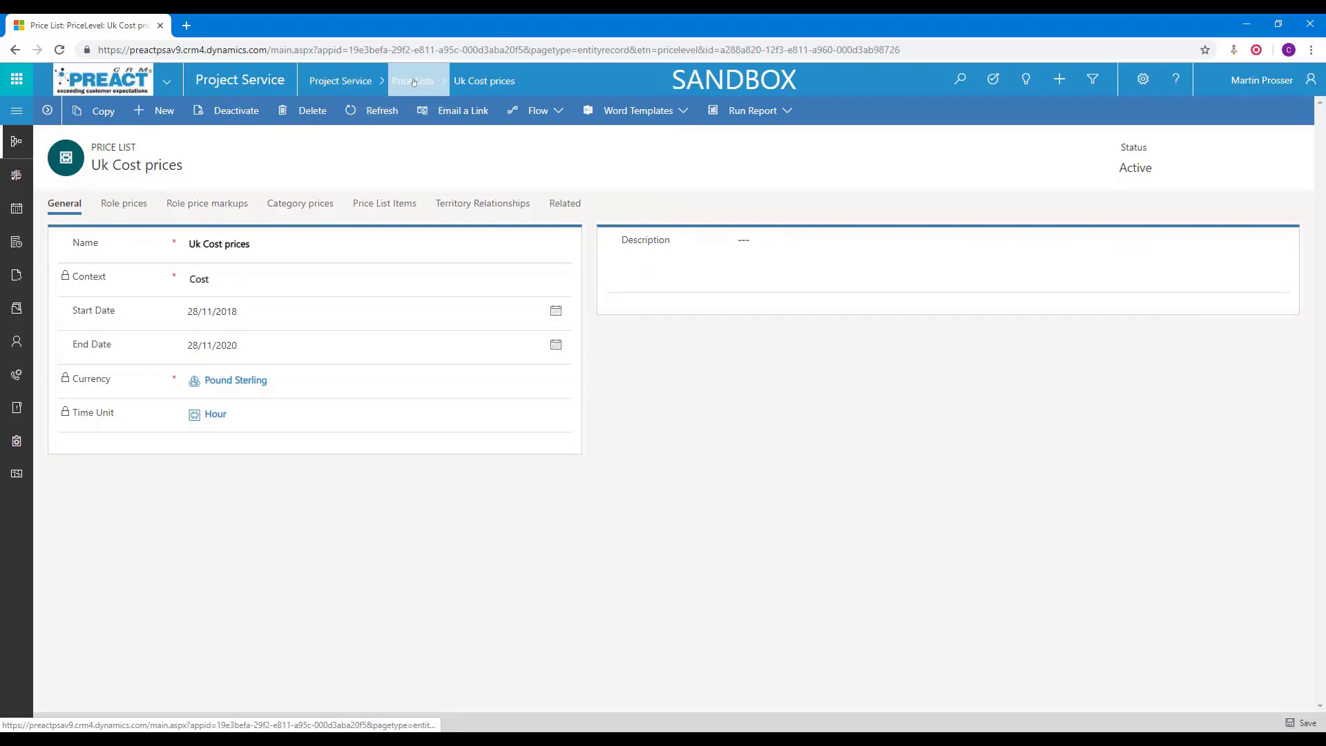
{"action": "left_click", "coordinate": [118, 283]}
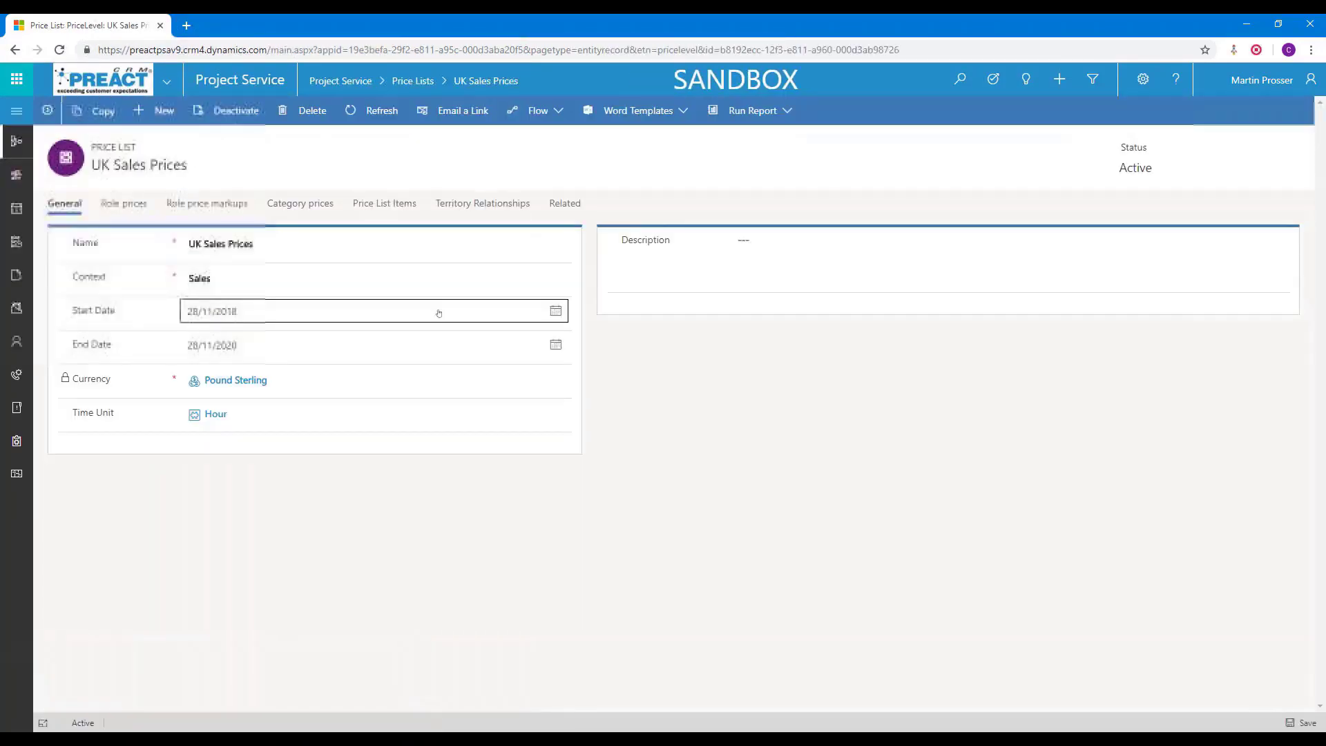
{"action": "left_click", "coordinate": [124, 203]}
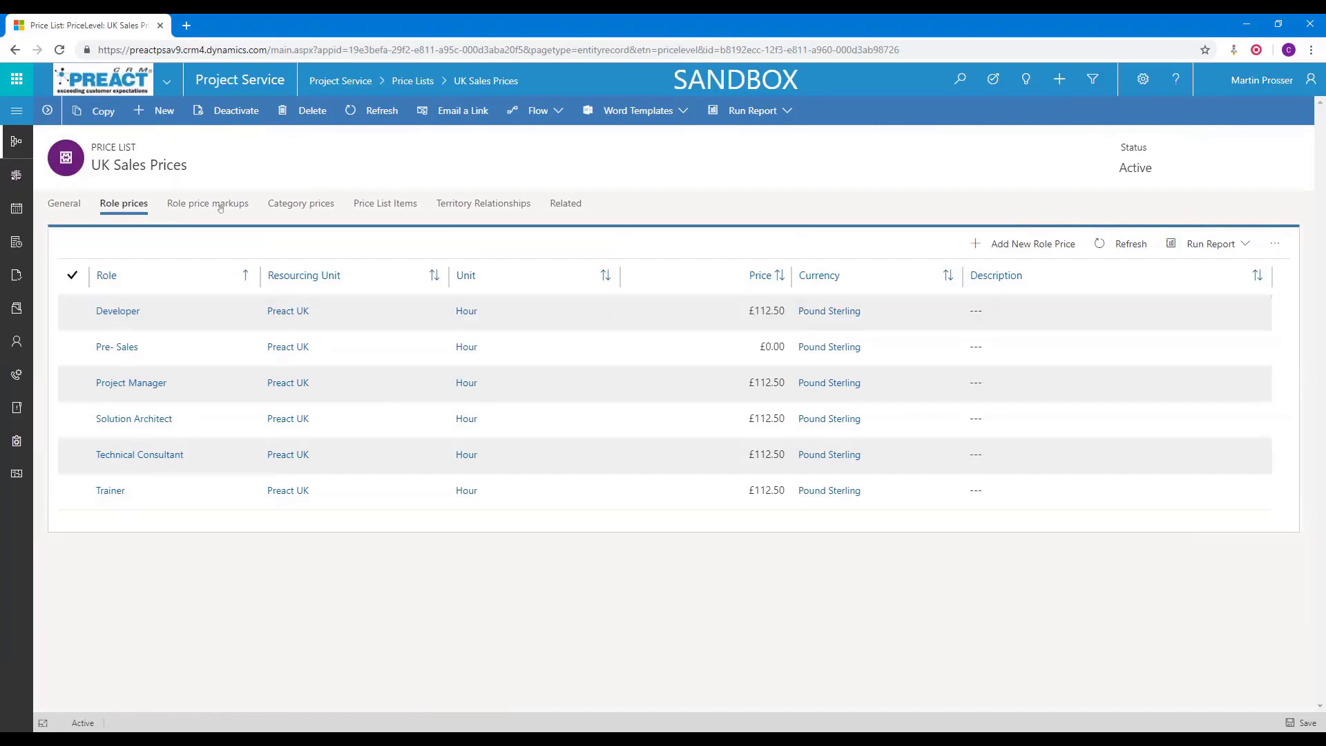
{"action": "left_click", "coordinate": [288, 204]}
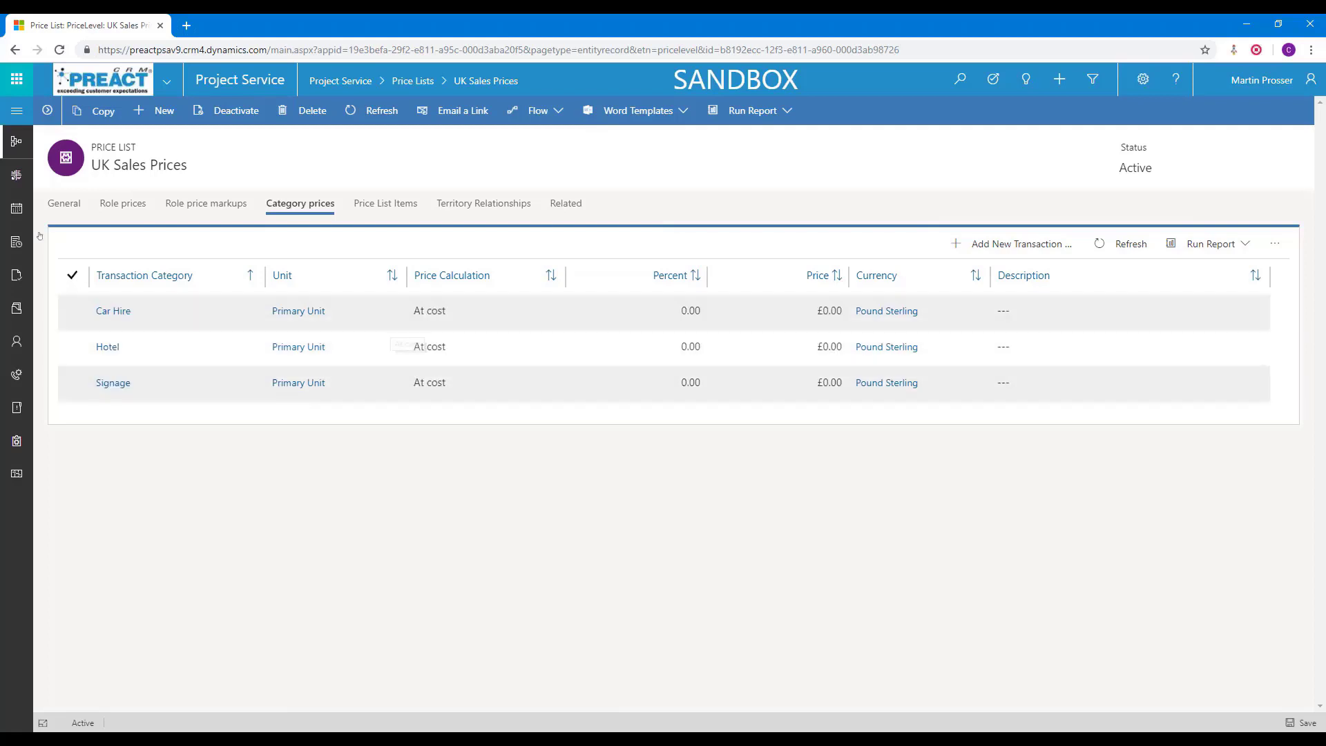
{"action": "left_click", "coordinate": [65, 203]}
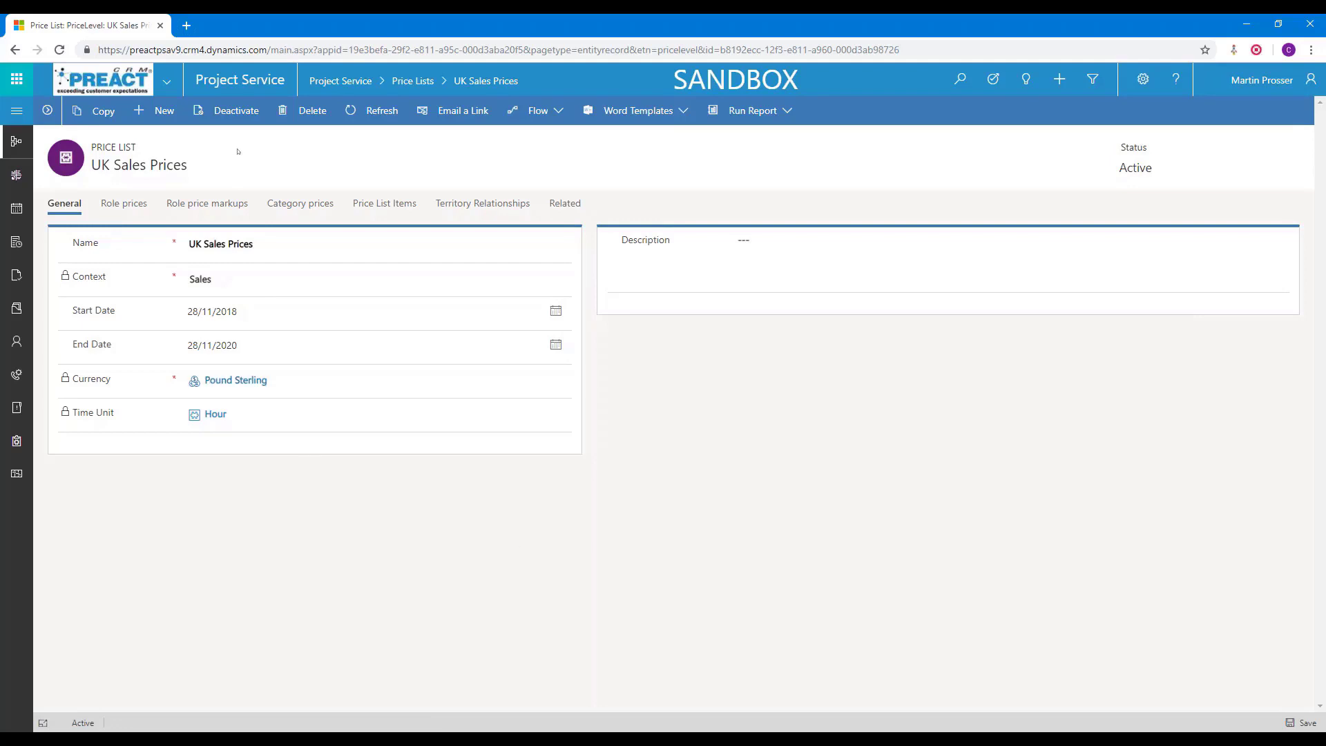
- Open the list of project service opportunities
{"action": "left_click", "coordinate": [17, 111]}
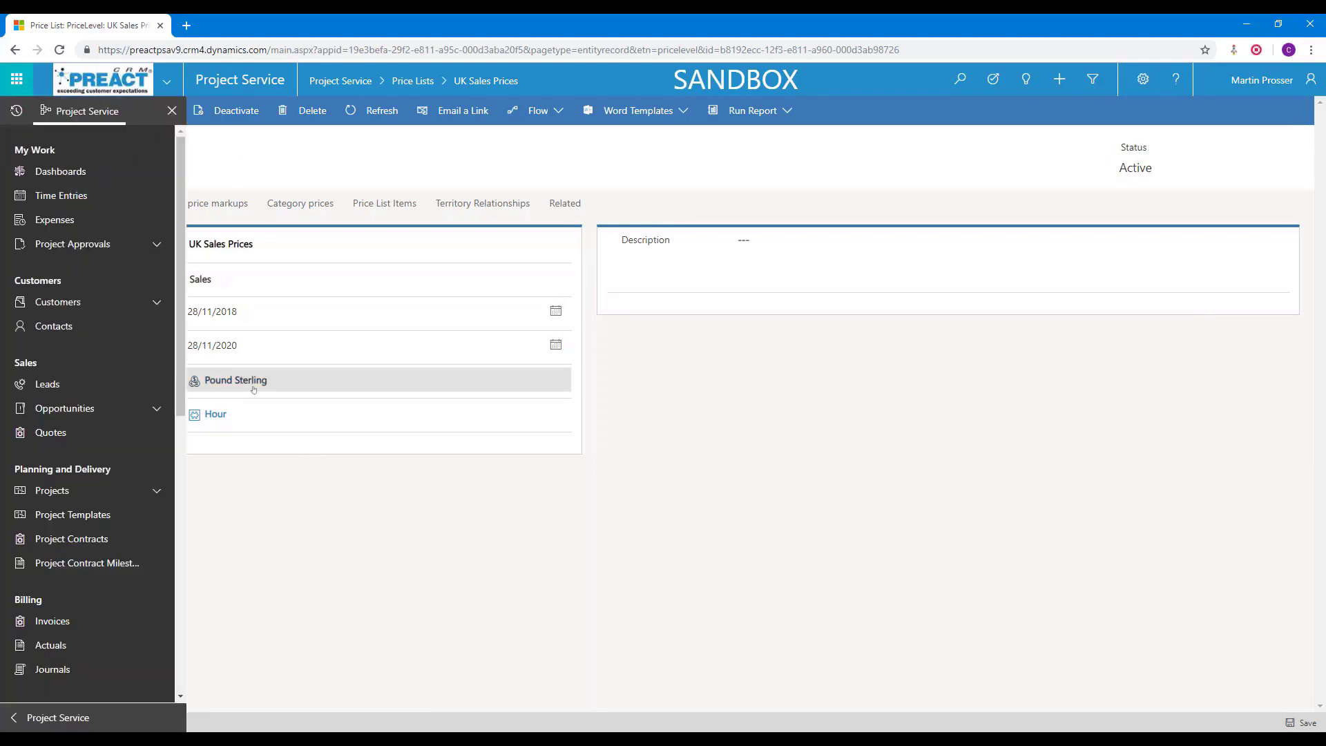
{"action": "left_click", "coordinate": [65, 408]}
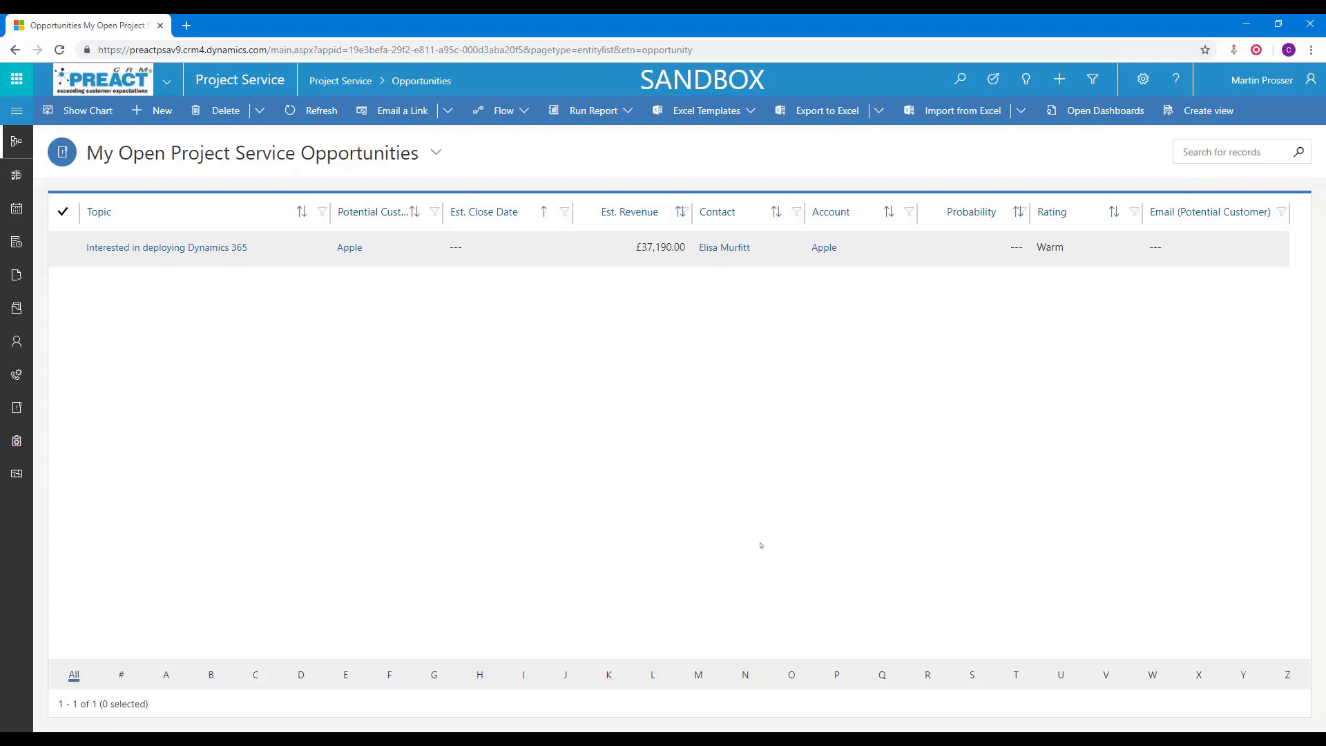
{"action": "left_click", "coordinate": [20, 112]}
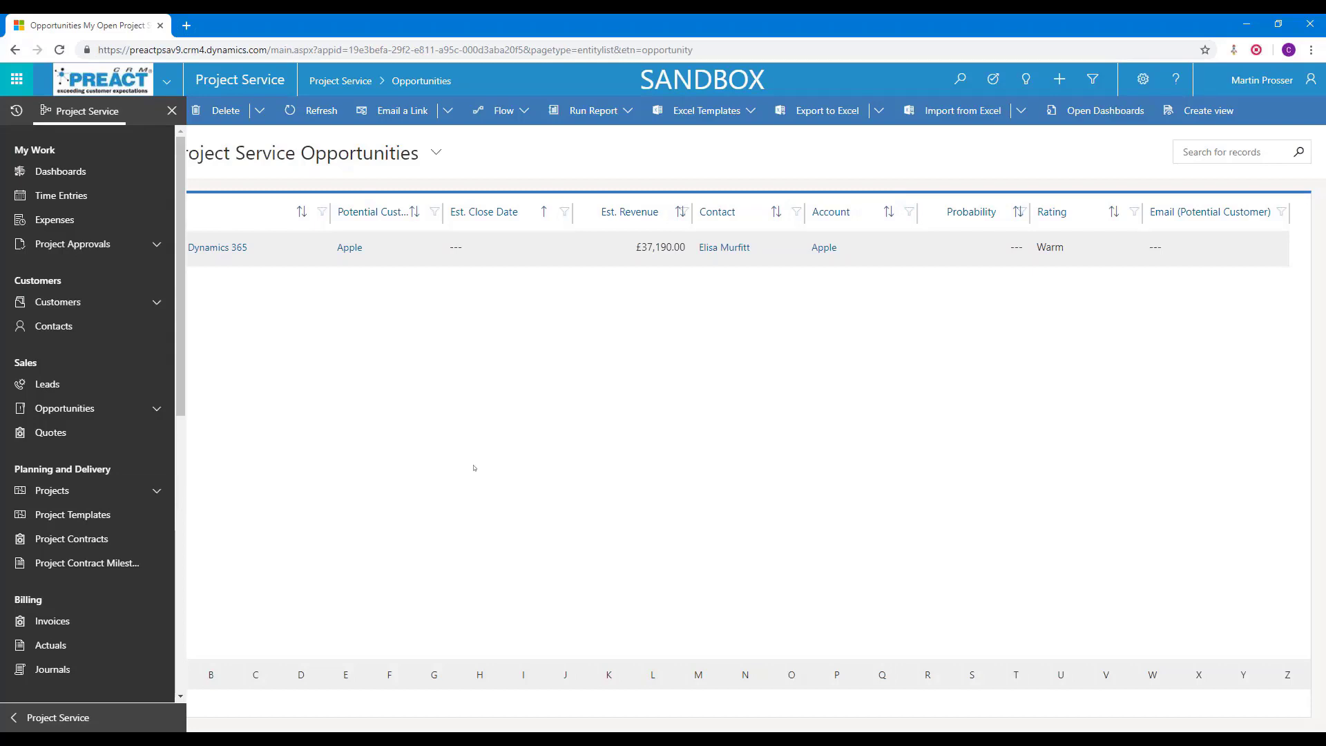
{"action": "left_click", "coordinate": [537, 394]}
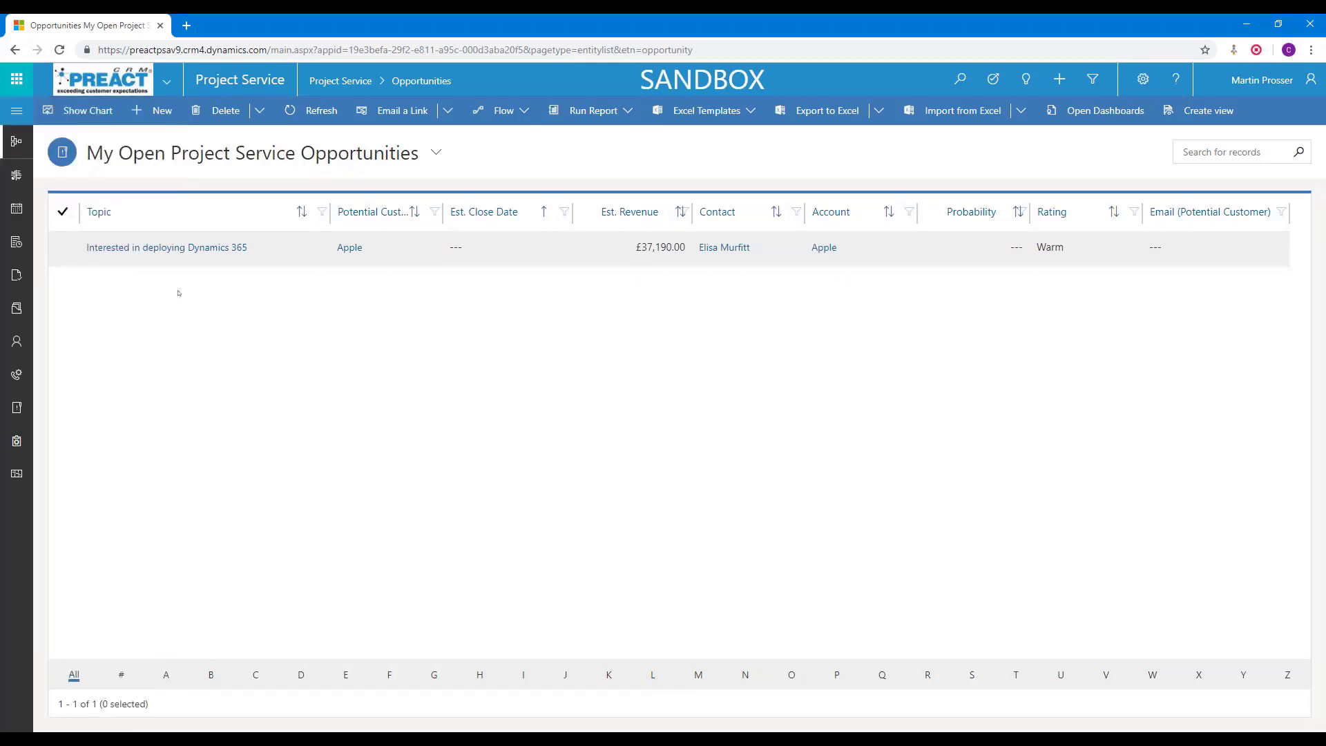
- Create a new opportunity with the topic Project 1000
{"action": "left_click", "coordinate": [162, 110]}
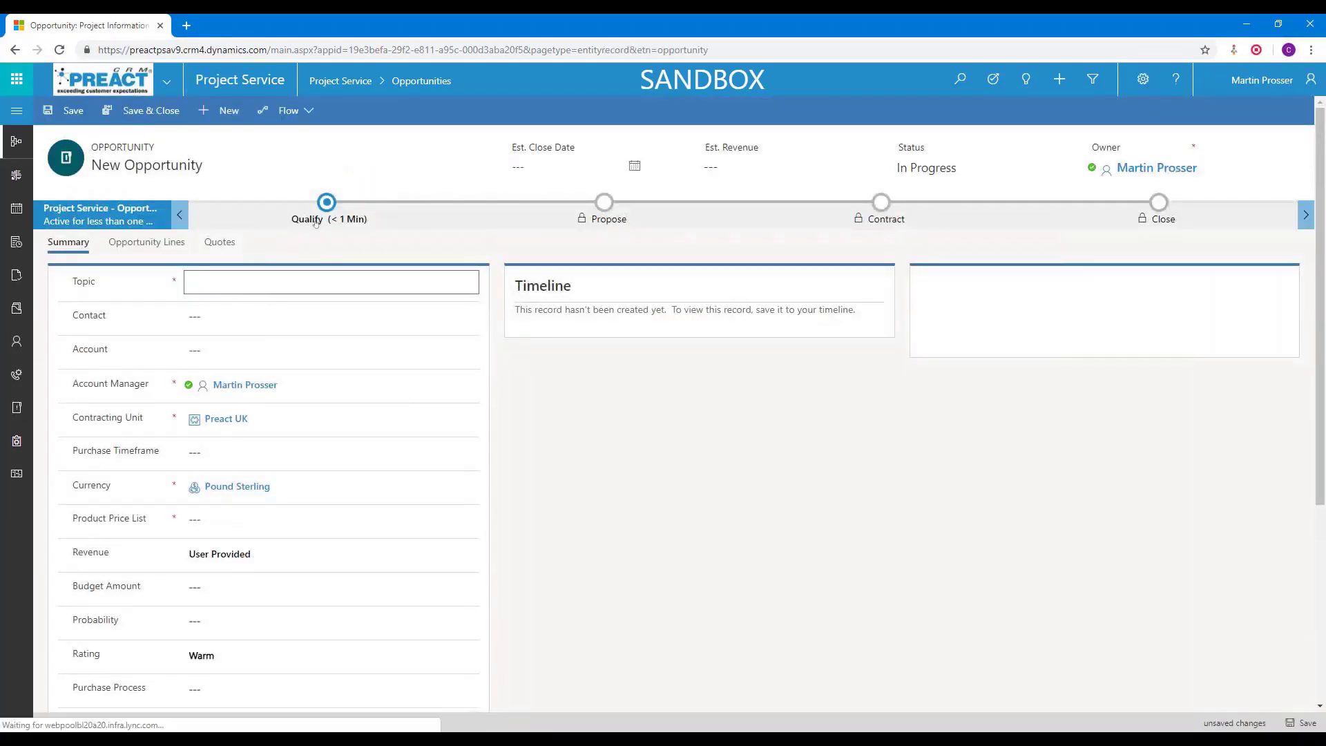
{"action": "type", "text": "Proh"}
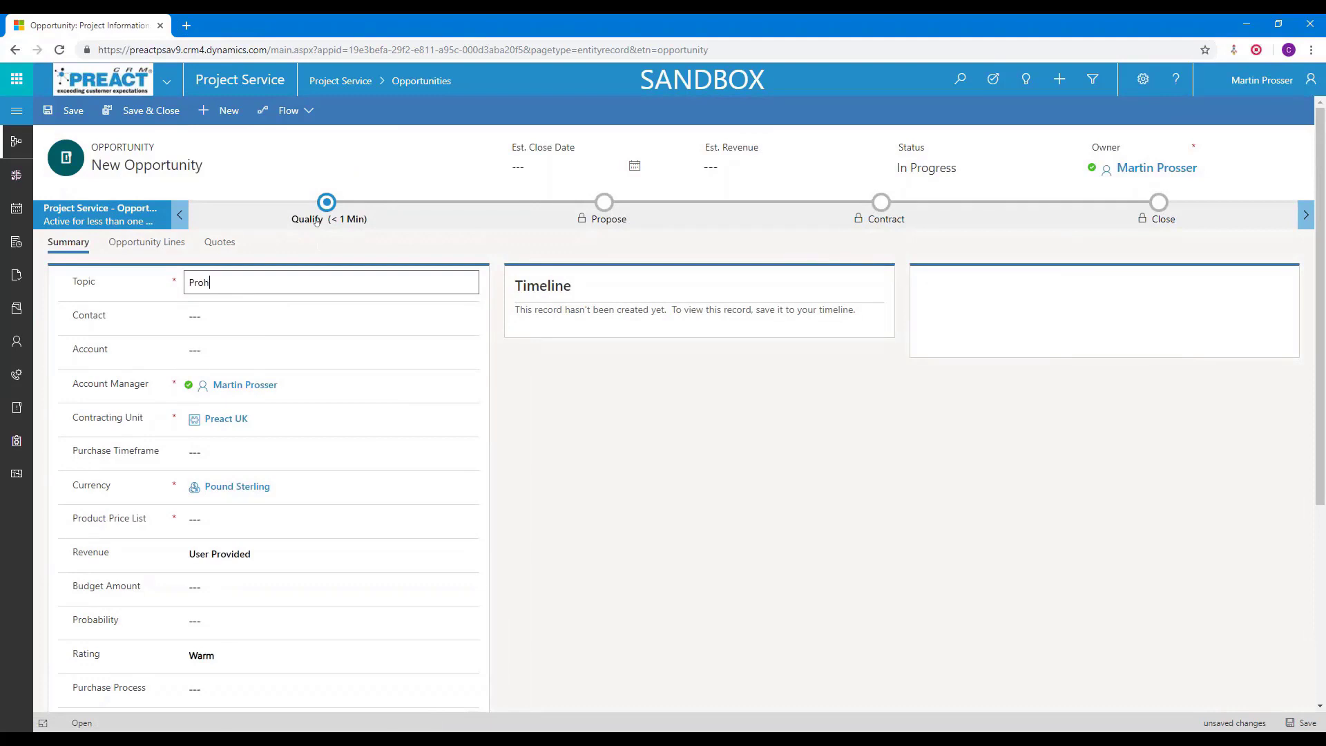
{"action": "key", "text": "BackSpace"}
{"action": "type", "text": "ject 1000"}
- Set the opportunity's account to Apple and fill in the customer's contact person
{"action": "left_click", "coordinate": [318, 350]}
{"action": "type", "text": "appl"}
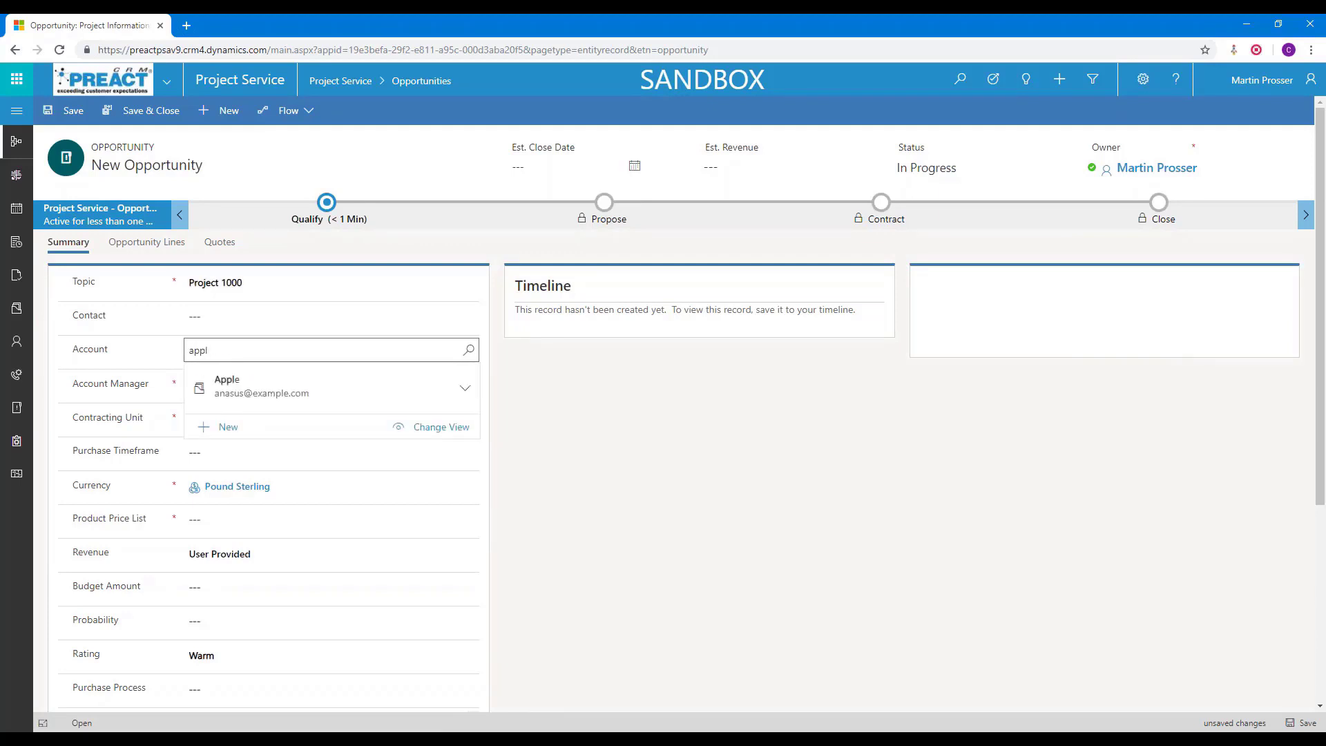
{"action": "key", "text": "Down"}
{"action": "key", "text": "Return"}
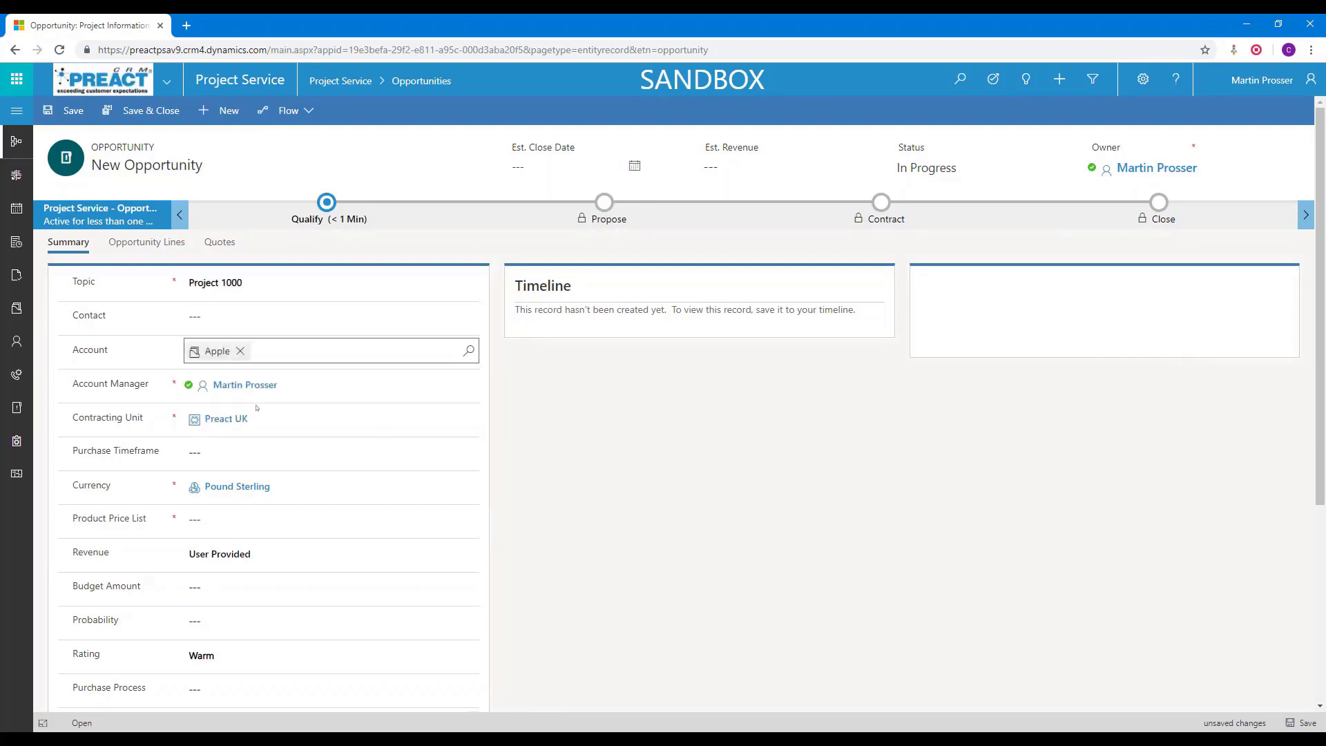
{"action": "key", "text": "shift+Tab"}
{"action": "type", "text": "elis"}
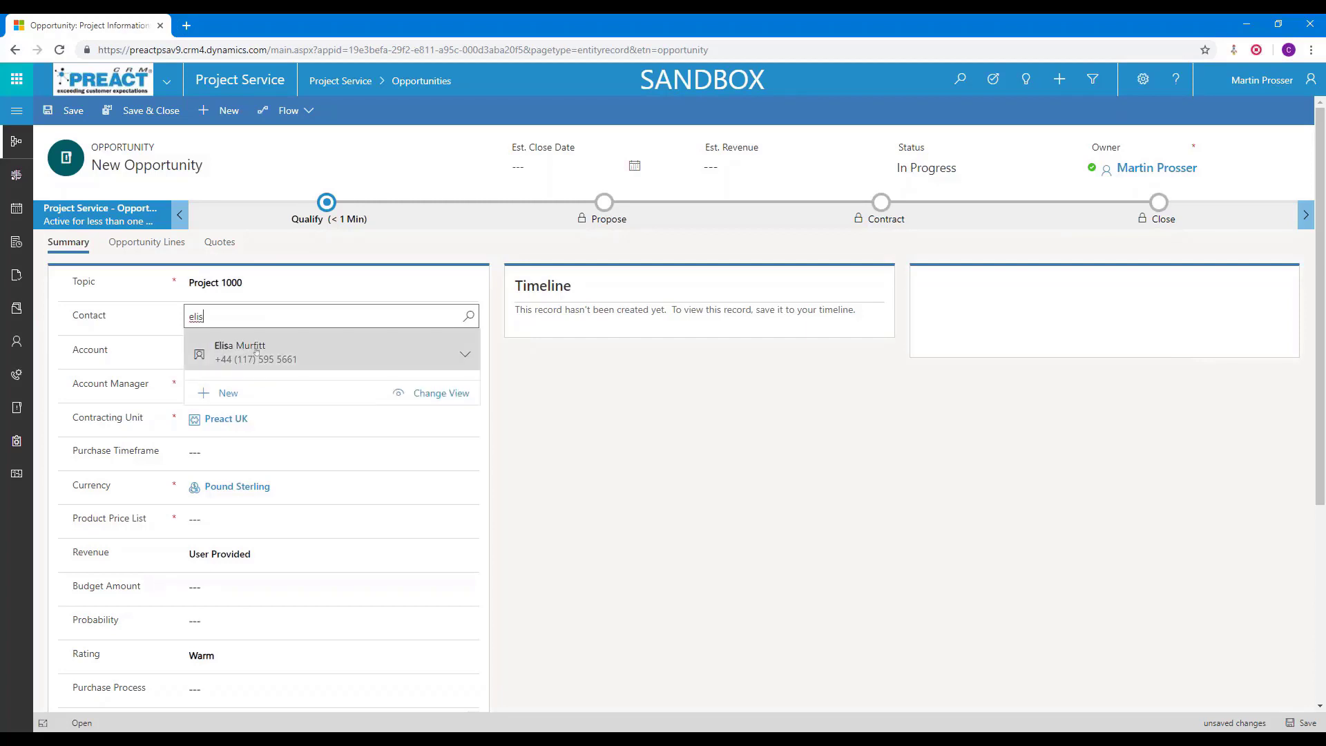
{"action": "left_click", "coordinate": [255, 351]}
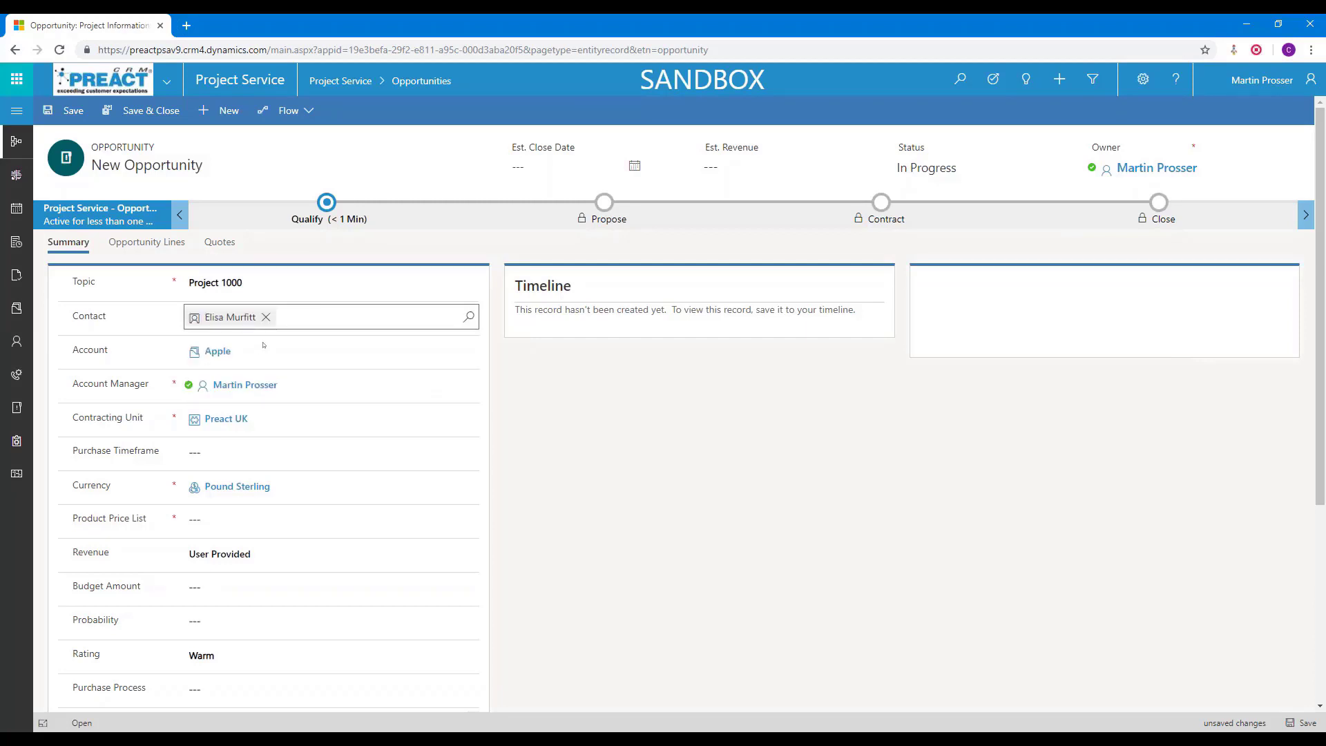
{"action": "left_click", "coordinate": [660, 451]}
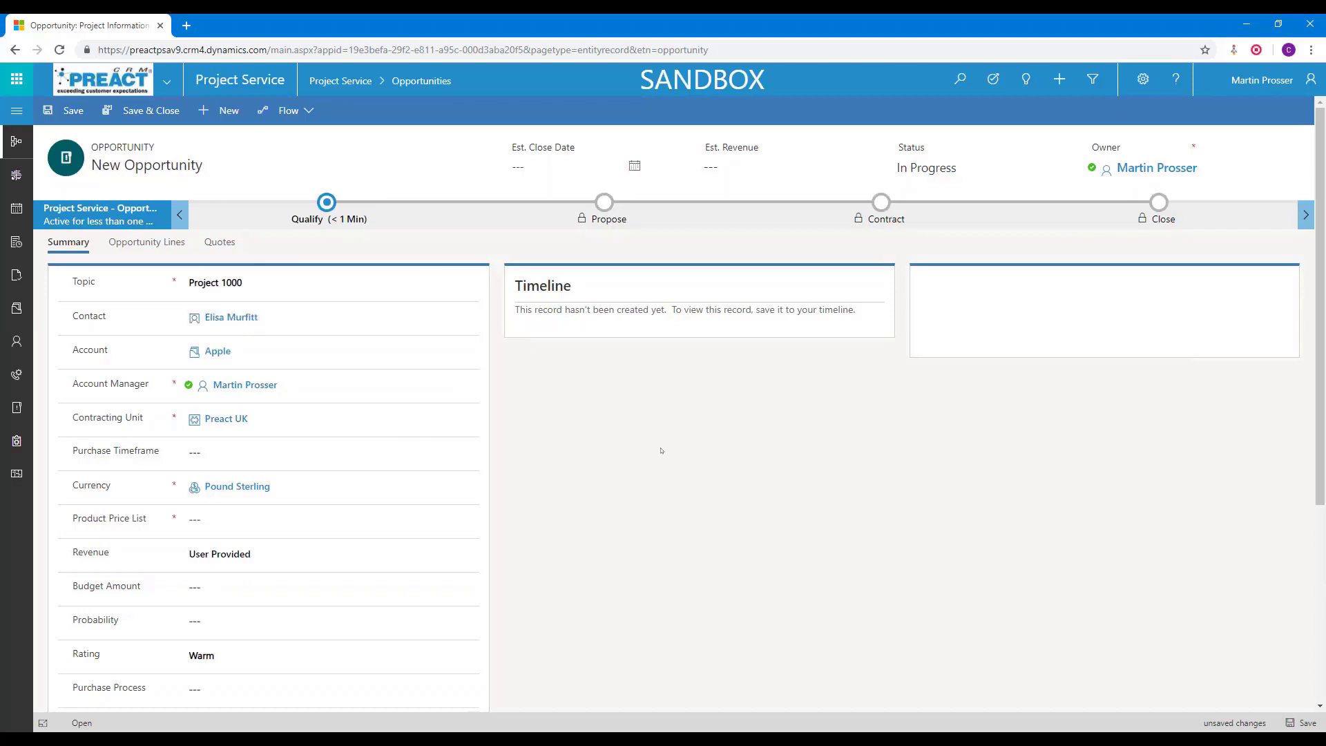
- Dock the Qualify stage details beside the form, set the price list to UK Sales Prices and save the opportunity
{"action": "left_click", "coordinate": [324, 216]}
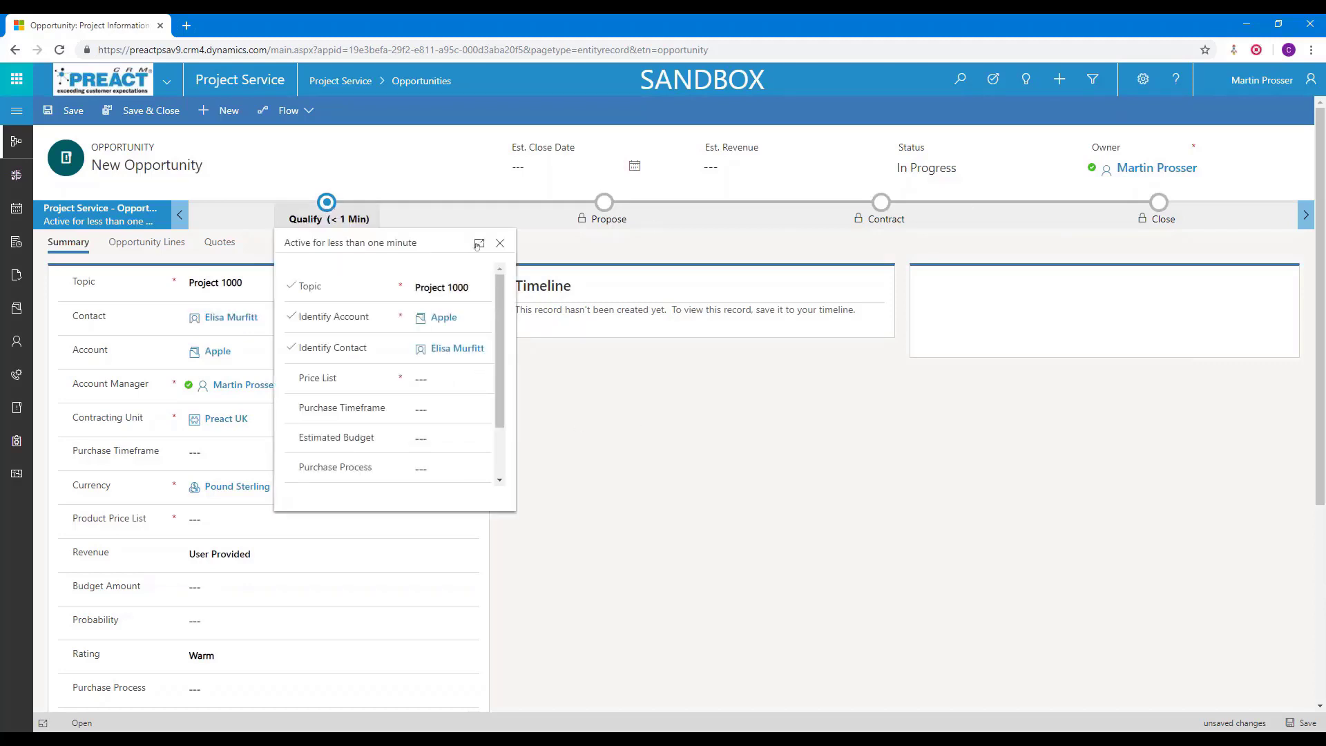
{"action": "left_click", "coordinate": [478, 244]}
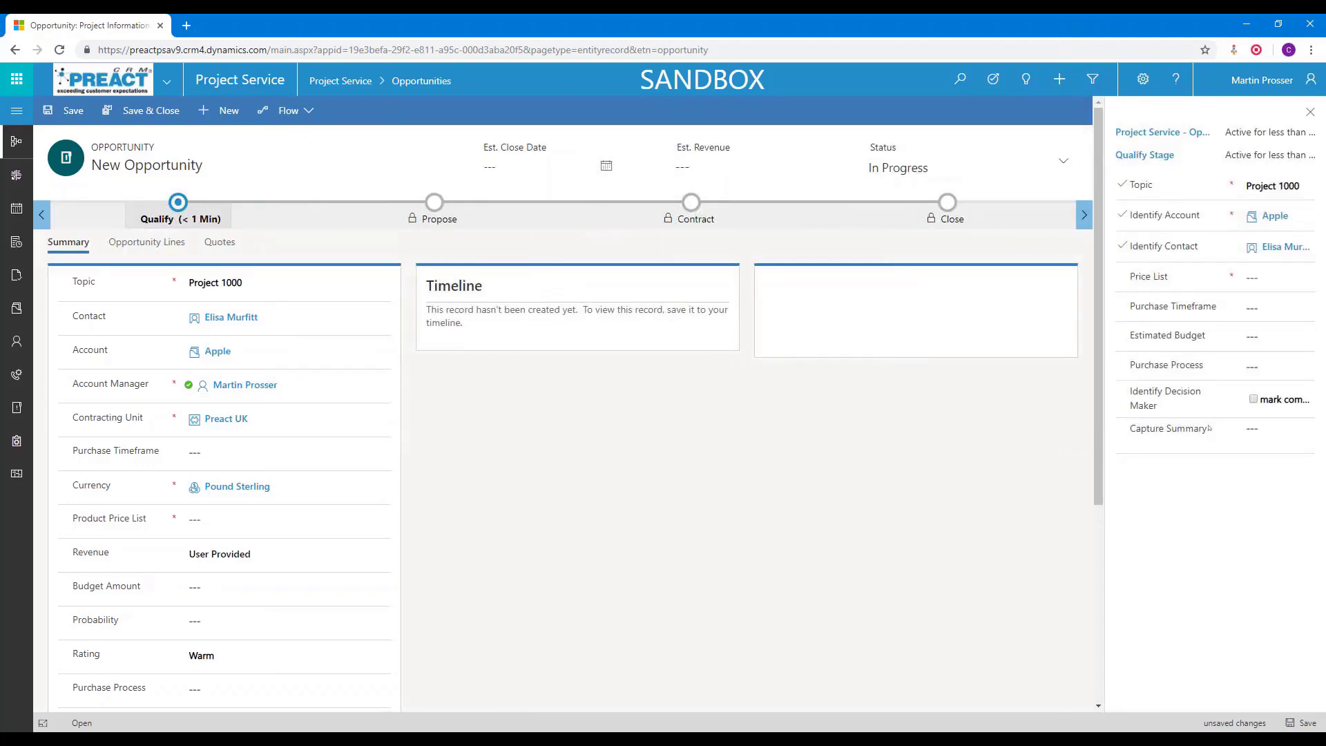
{"action": "left_click", "coordinate": [1305, 279]}
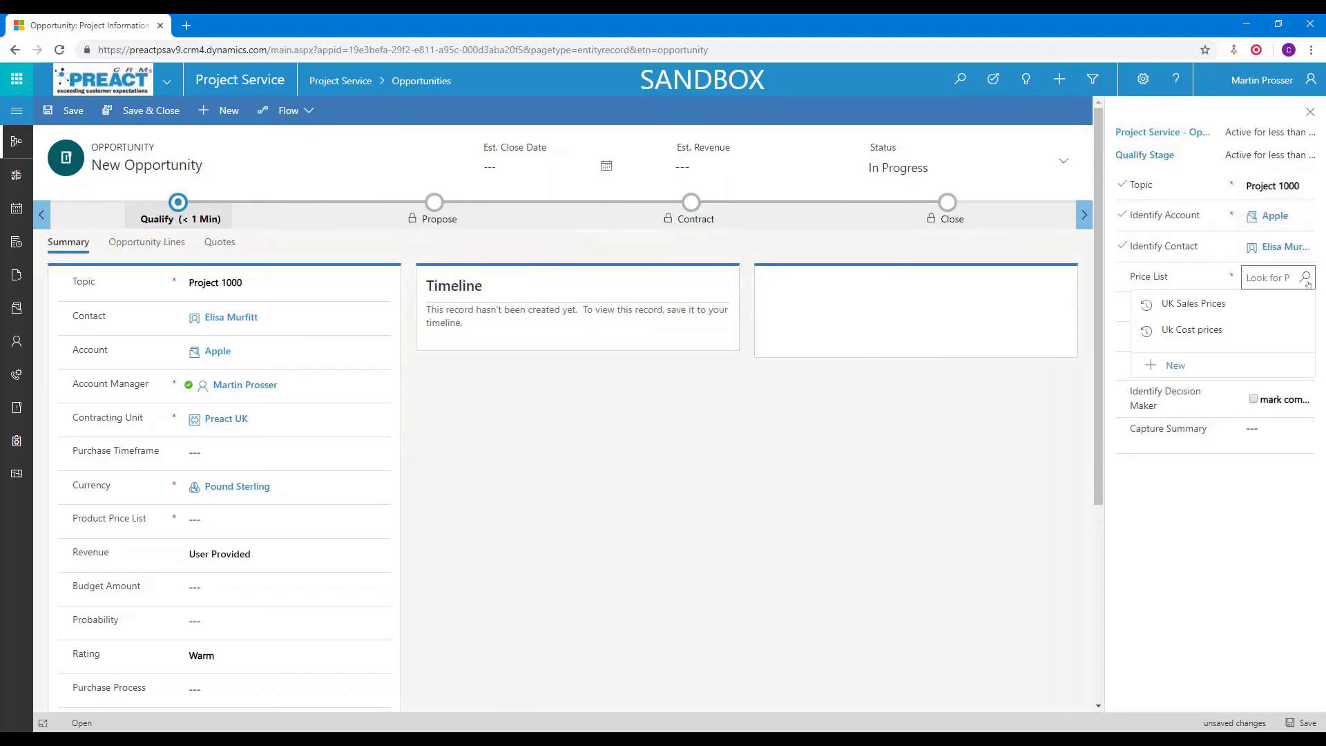
{"action": "left_click", "coordinate": [1191, 305]}
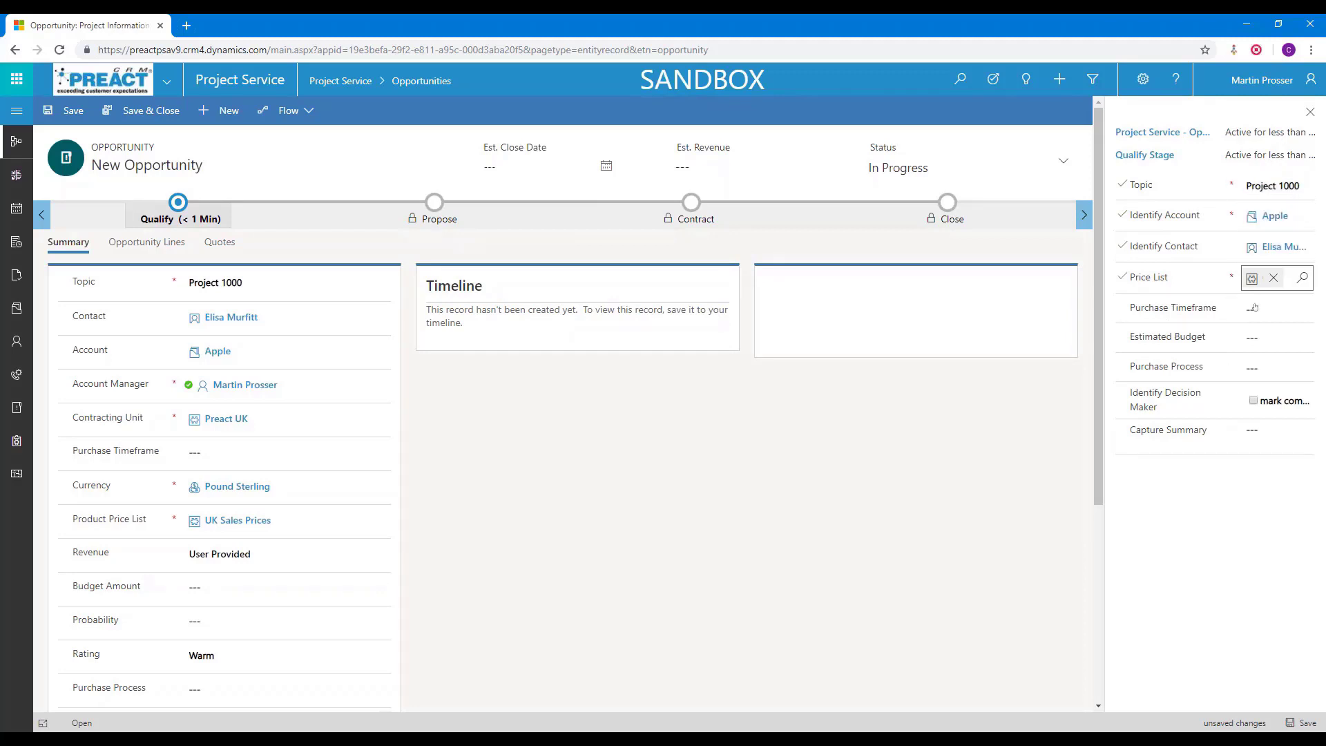
{"action": "left_click", "coordinate": [1303, 724]}
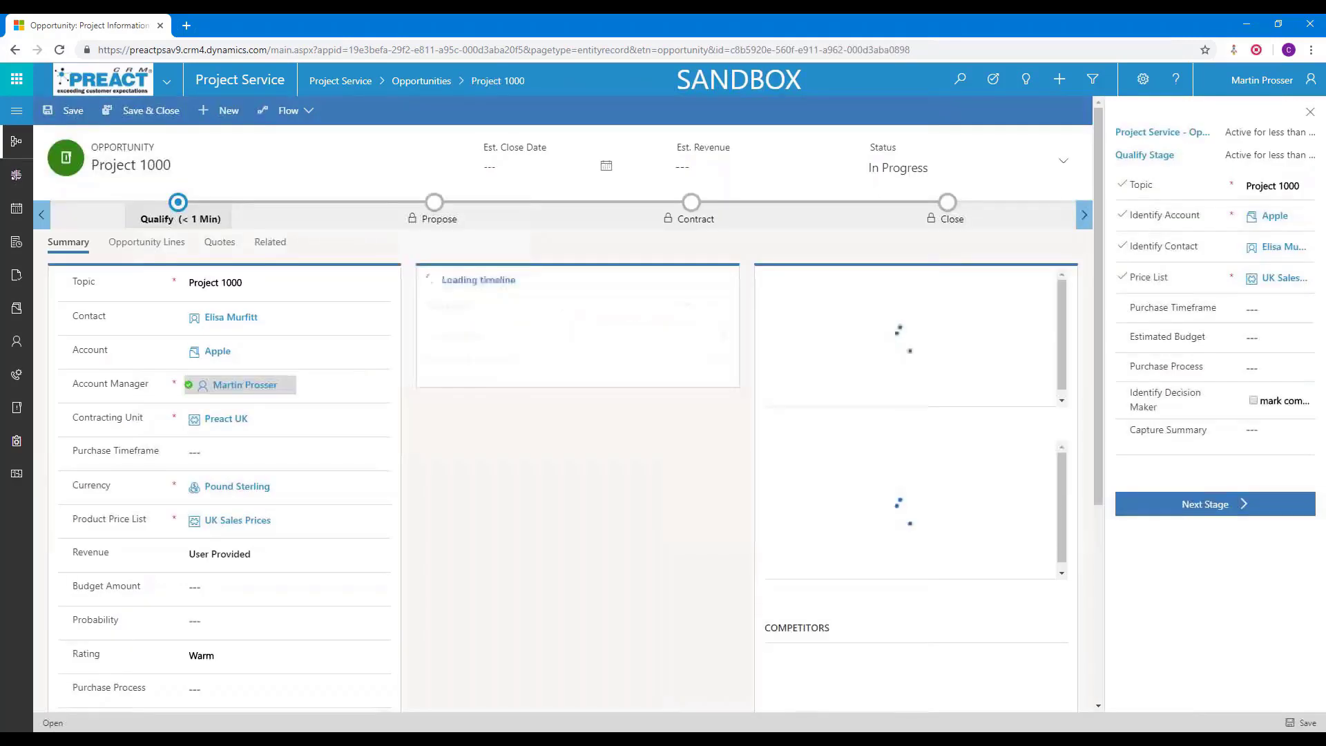
- Set the Qualify stage's purchase timeframe to Immediate, estimated budget to 3000 and purchase process to Individual, saving the opportunity
{"action": "left_click", "coordinate": [1277, 309]}
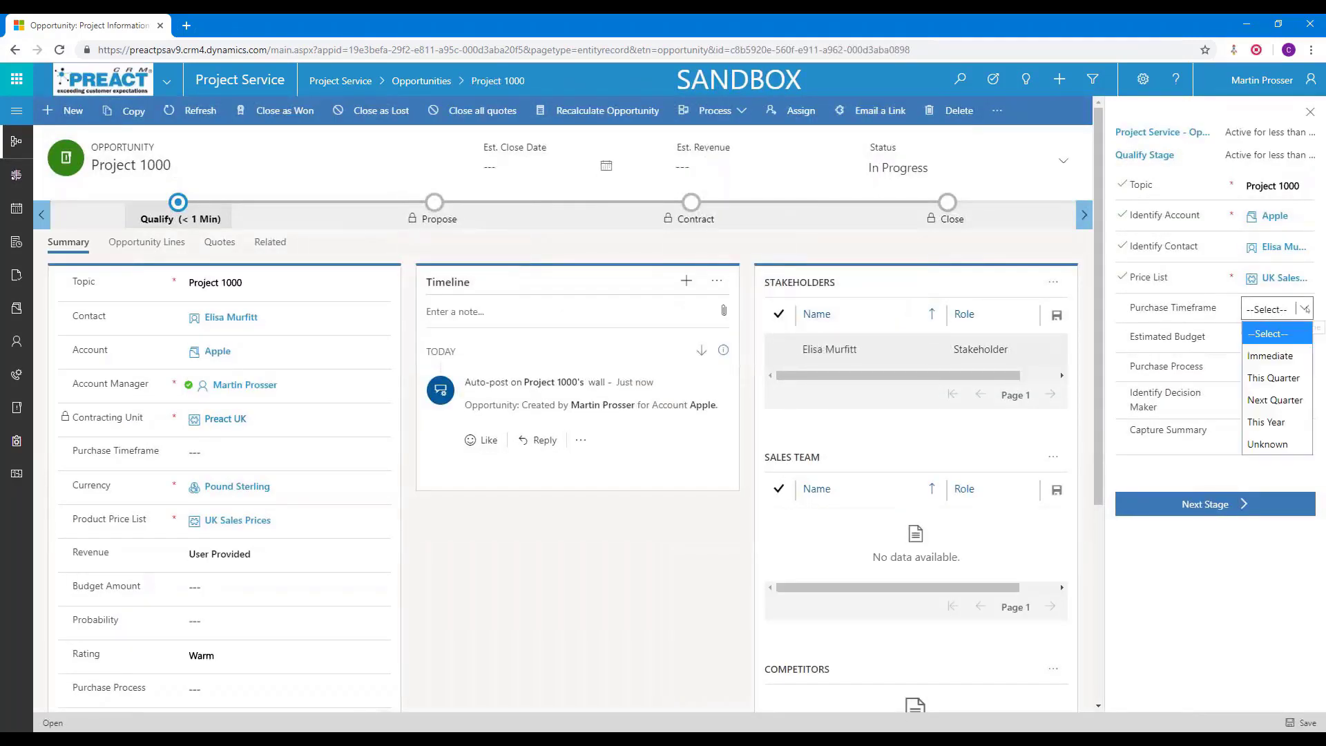
{"action": "left_click", "coordinate": [1270, 356]}
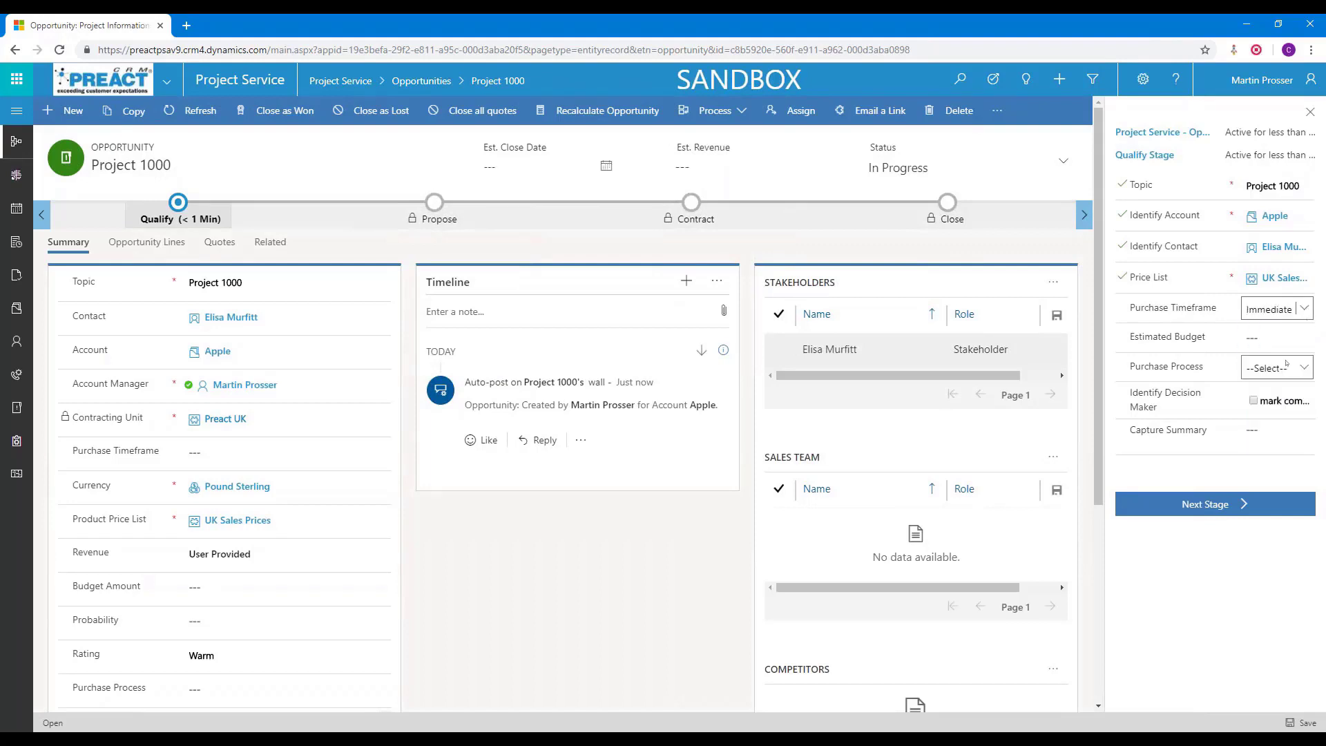
{"action": "left_click", "coordinate": [1251, 338]}
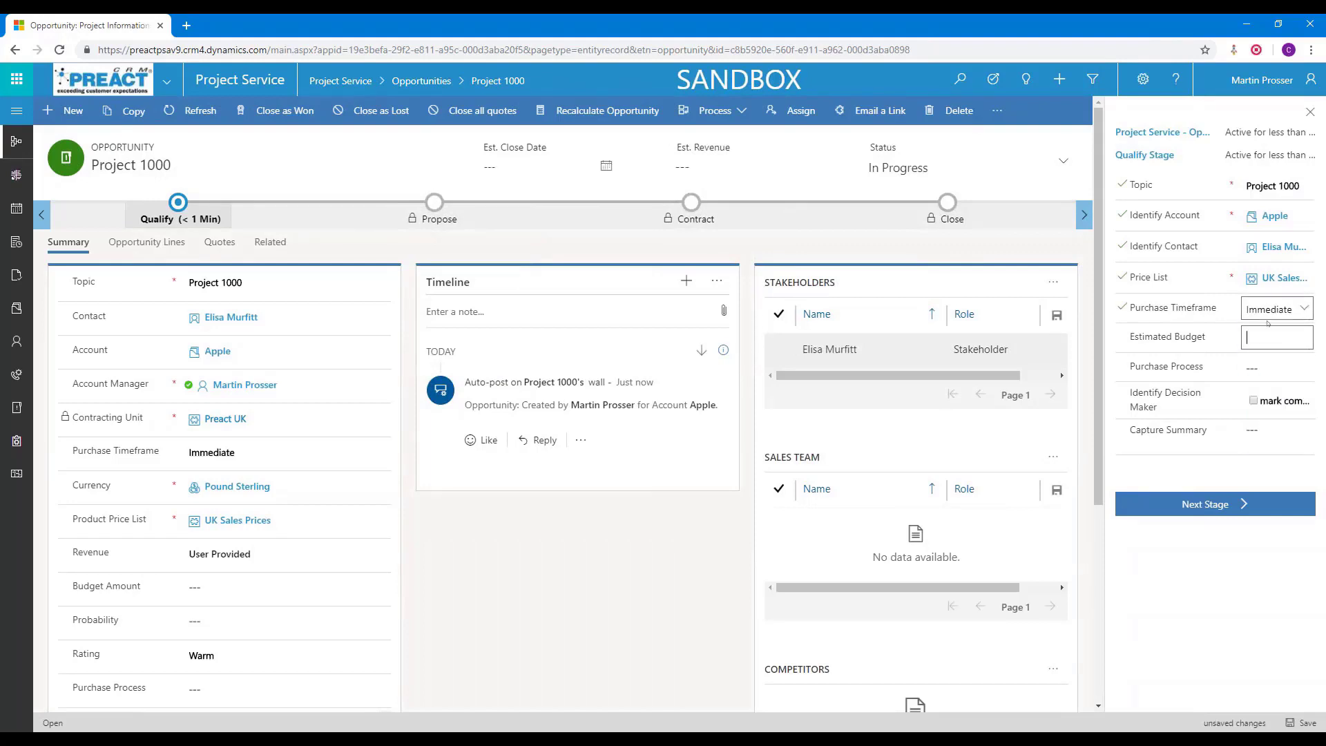
{"action": "type", "text": "3000"}
{"action": "left_click", "coordinate": [1272, 370]}
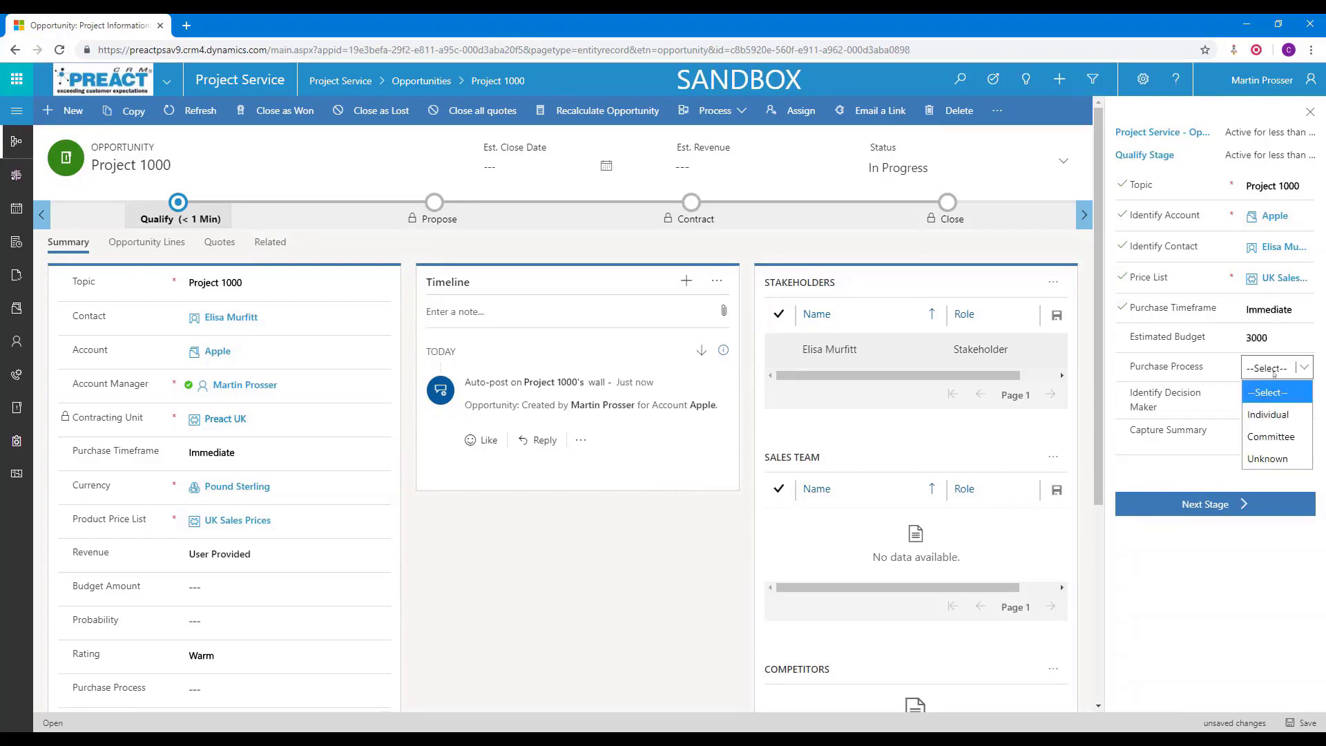
{"action": "left_click", "coordinate": [1268, 415]}
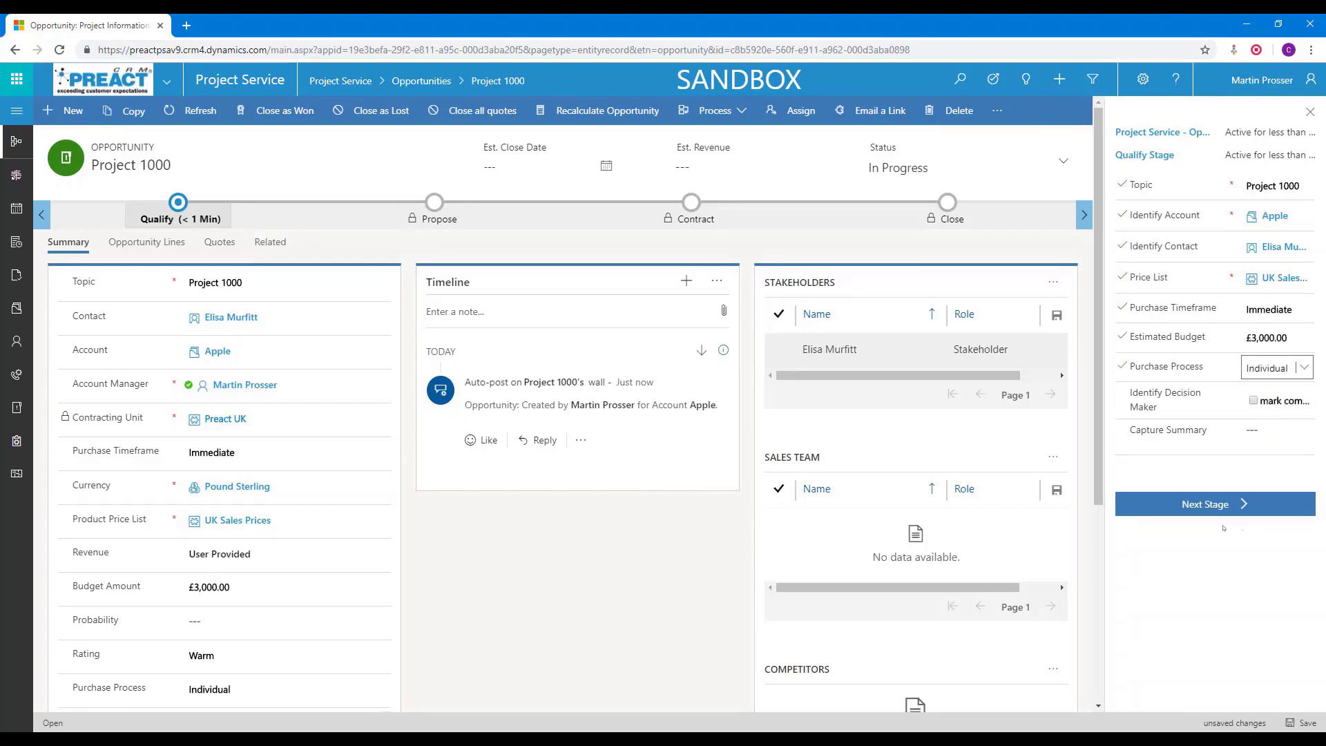
{"action": "left_click", "coordinate": [1301, 726]}
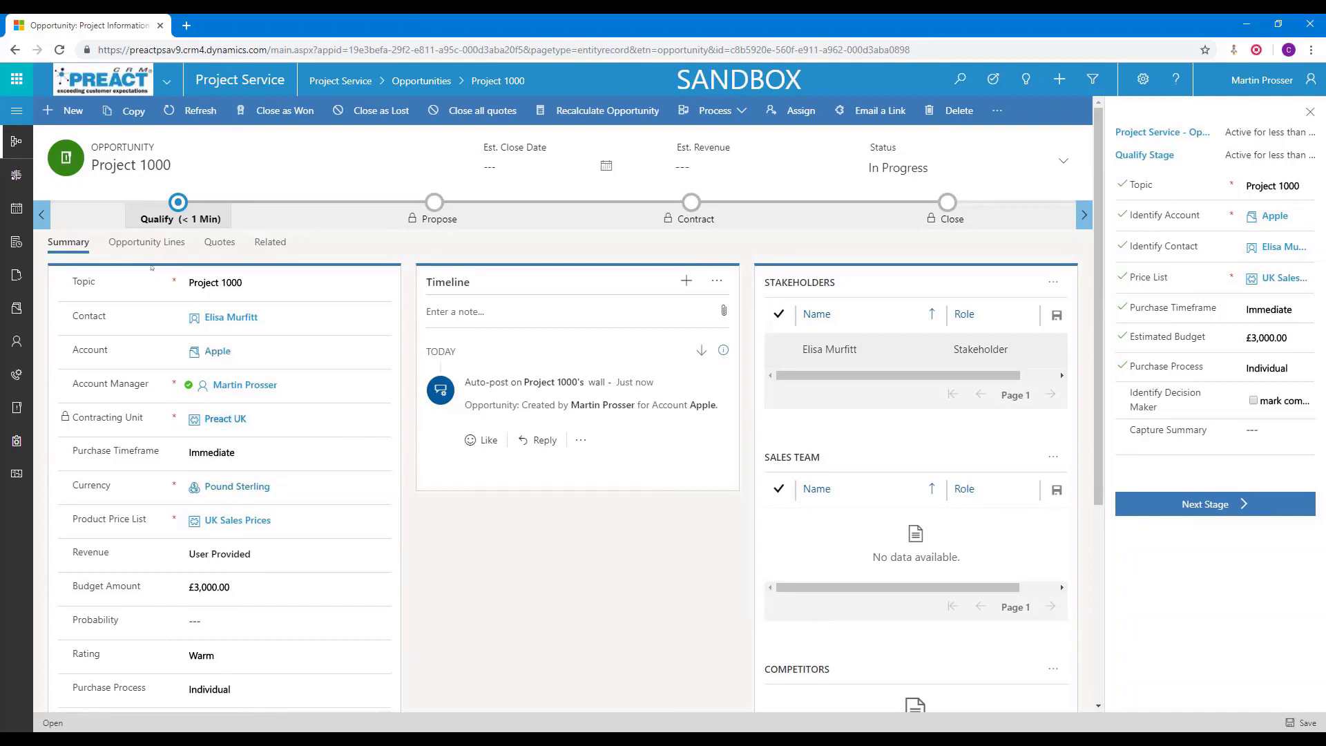
- Start a new product-based opportunity line for the existing product Dynamics 365 for Sales
{"action": "left_click", "coordinate": [145, 243]}
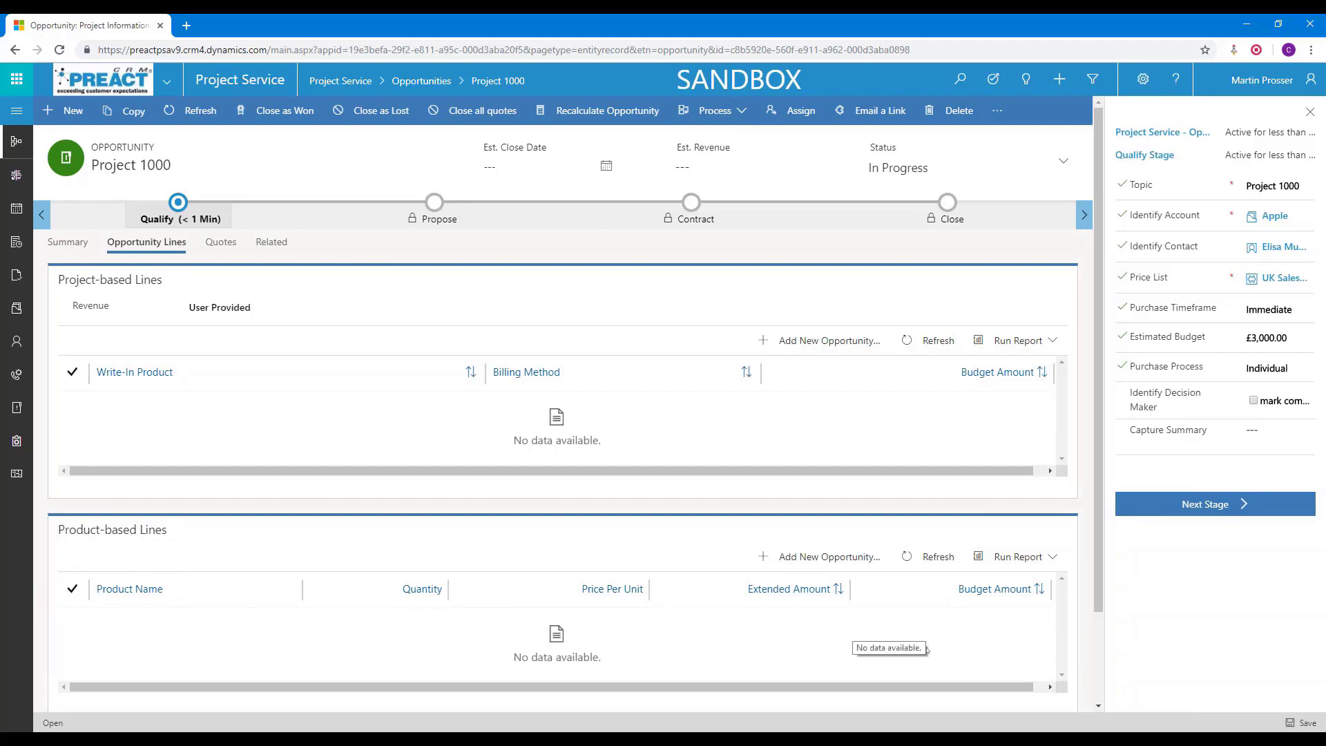
{"action": "left_click", "coordinate": [831, 556]}
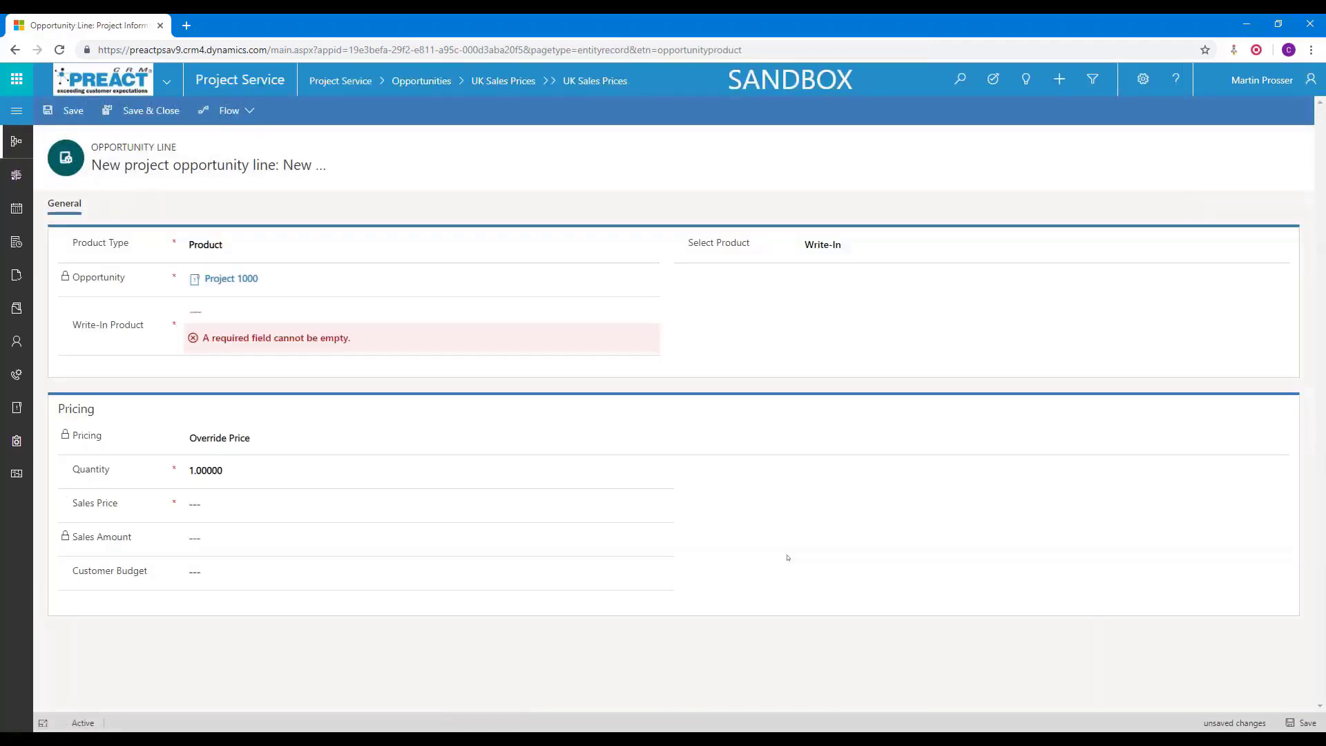
{"action": "left_click", "coordinate": [843, 255]}
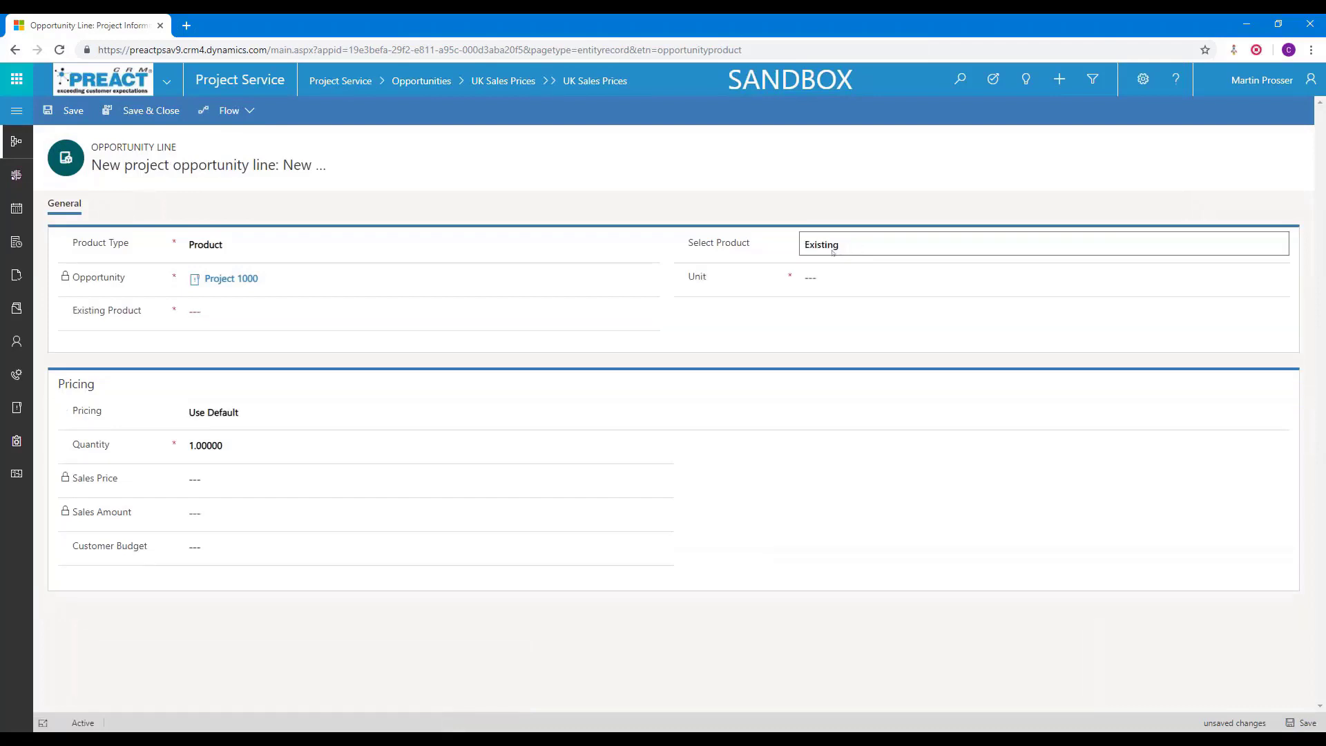
{"action": "left_click", "coordinate": [345, 311]}
{"action": "left_click", "coordinate": [648, 311]}
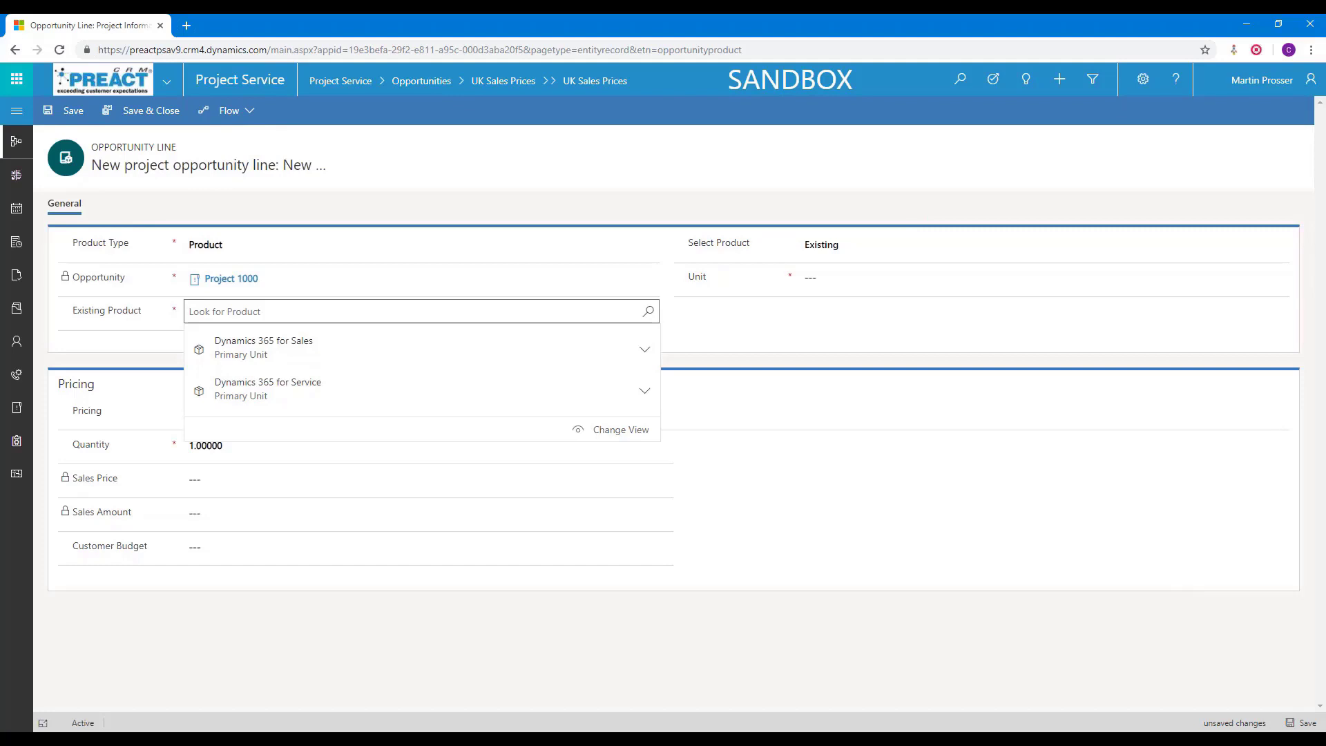
{"action": "left_click", "coordinate": [250, 352]}
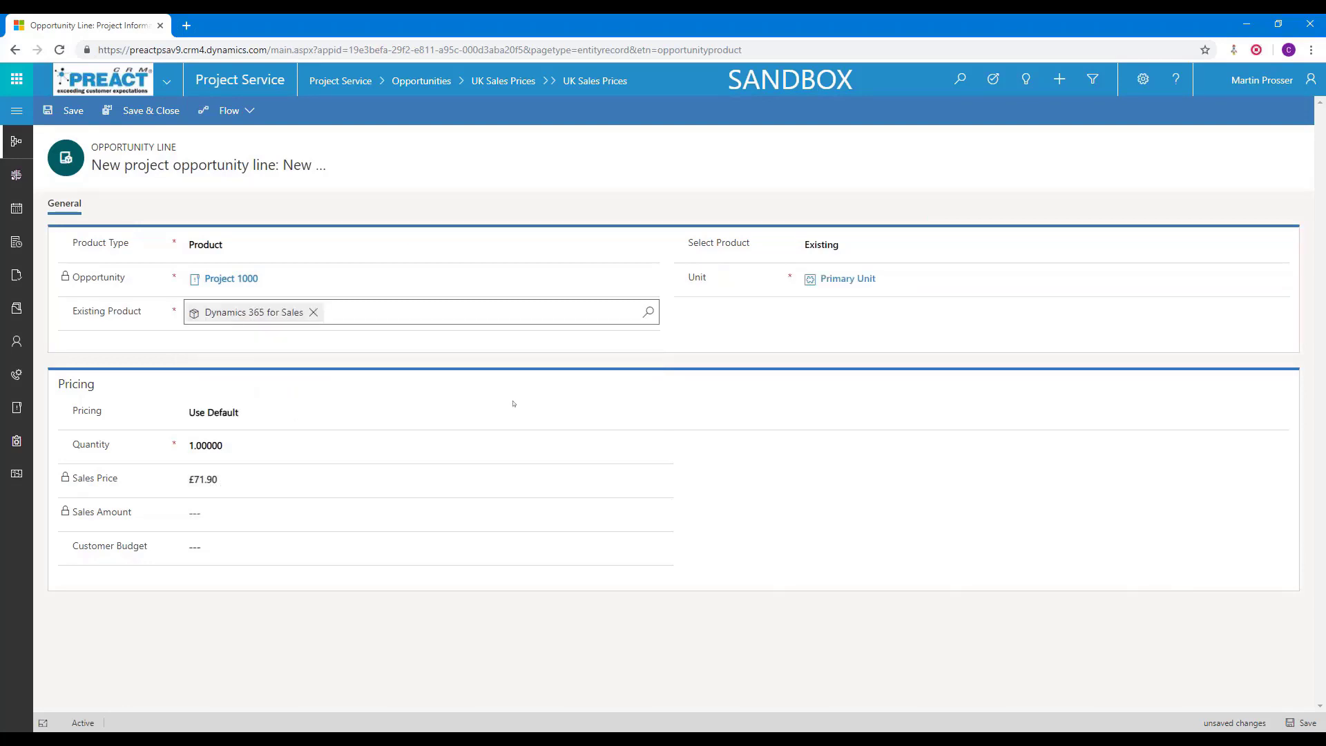
- Set the product line's quantity to 100, then save and close the line
{"action": "left_click", "coordinate": [213, 456]}
{"action": "type", "text": "00"}
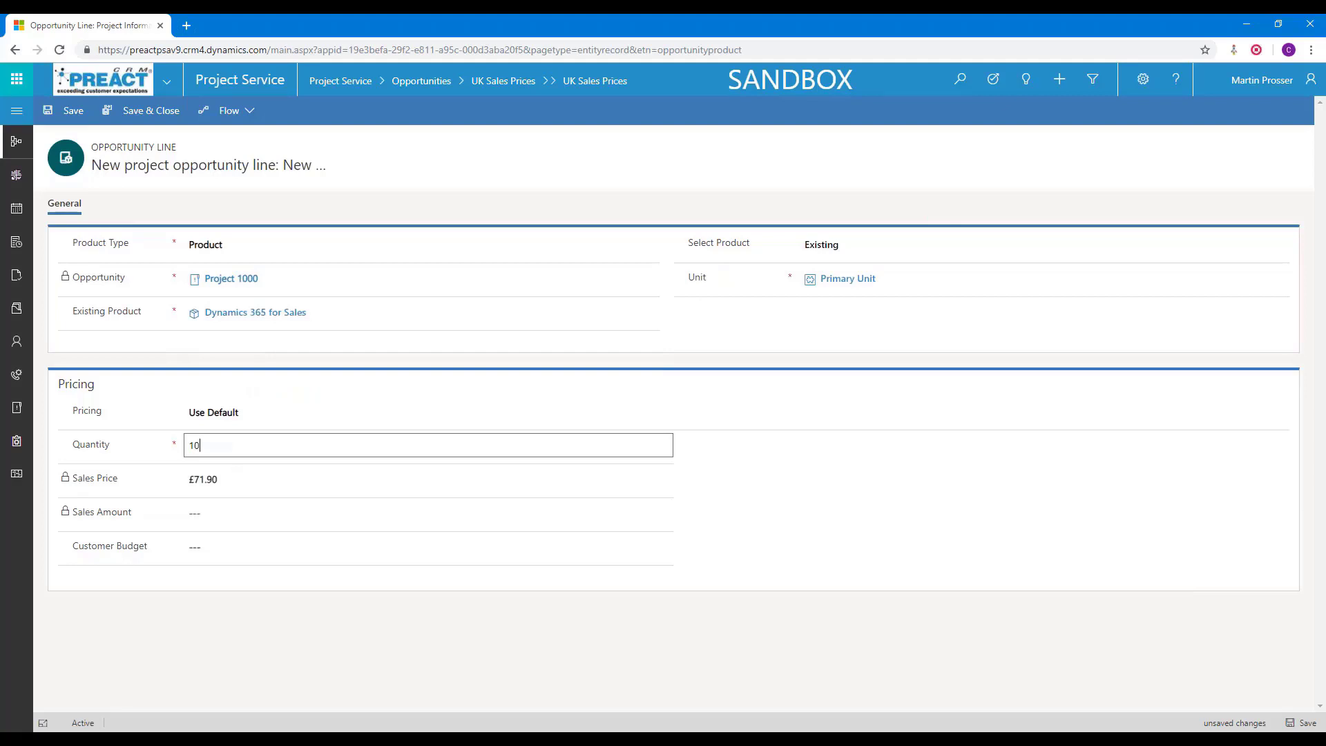
{"action": "left_click", "coordinate": [227, 125]}
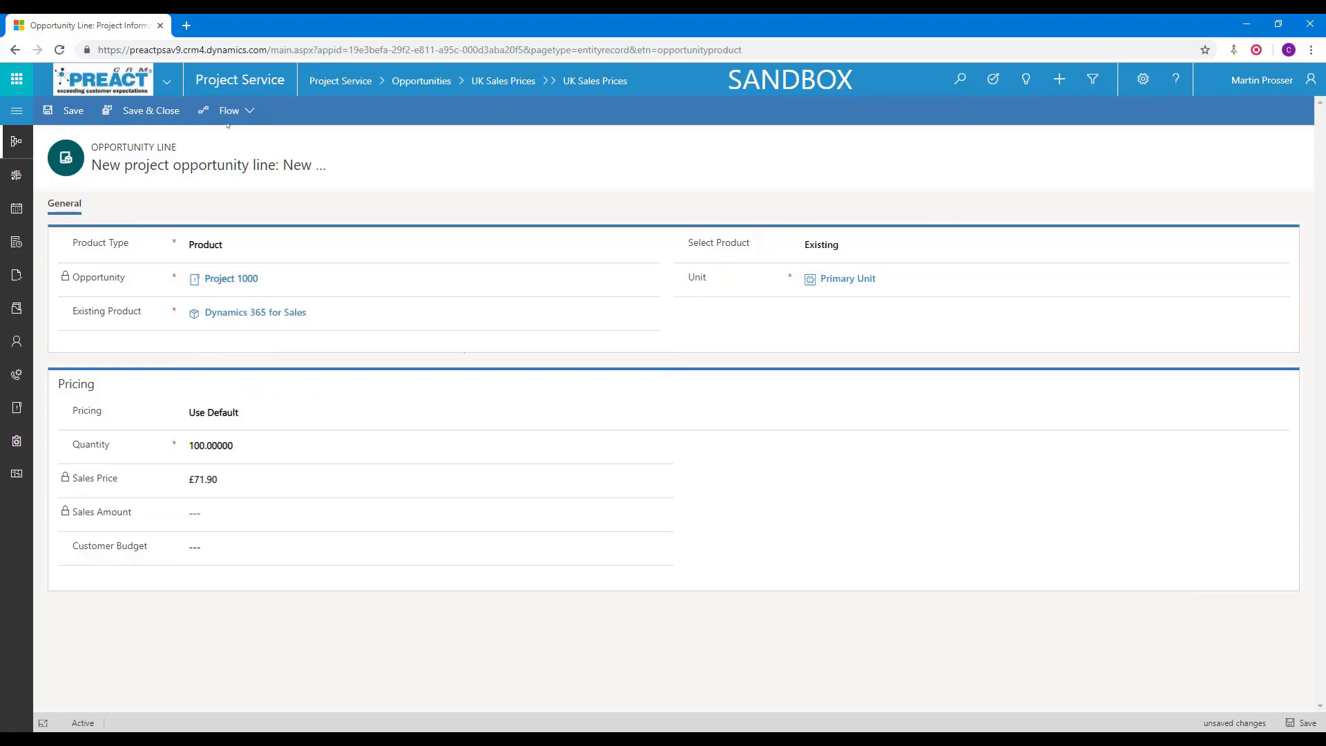
{"action": "left_click", "coordinate": [132, 110]}
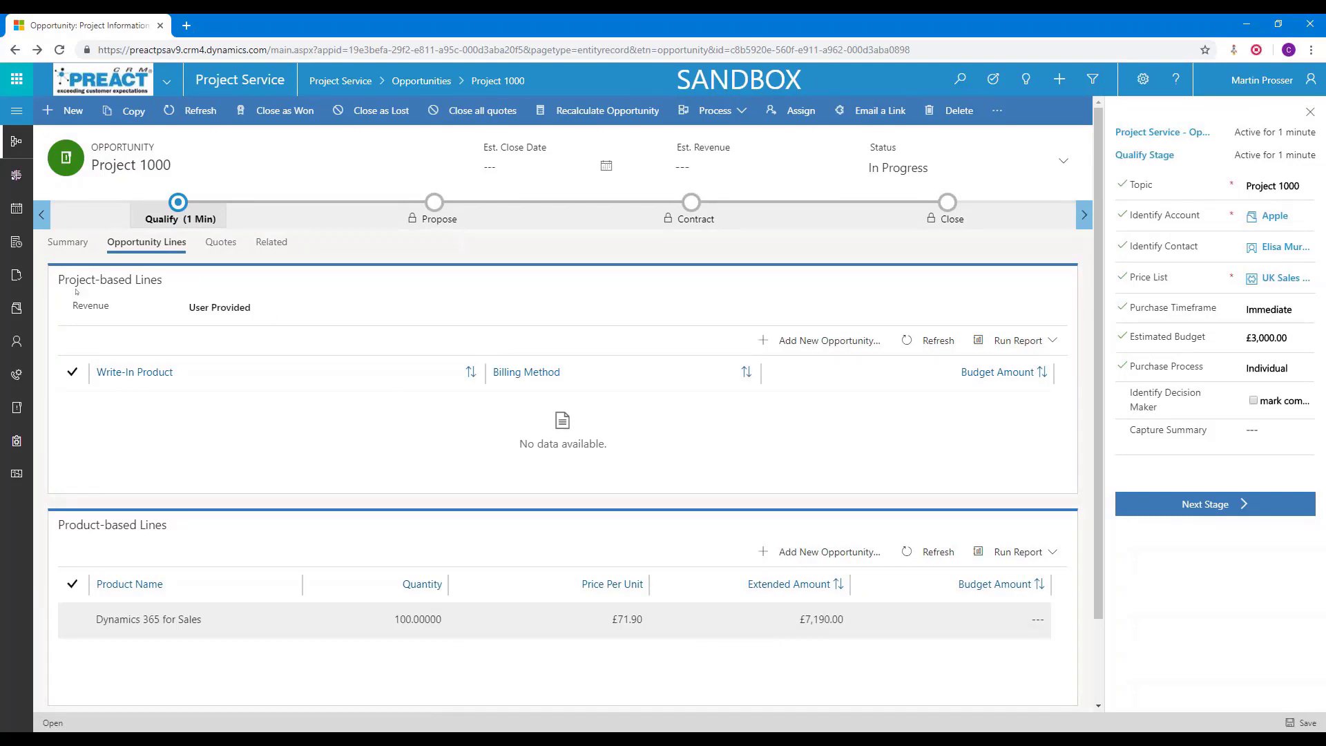
- Start a new project-based opportunity line named "interested in deploying crm" with a customer budget of 30000
{"action": "left_click", "coordinate": [835, 343]}
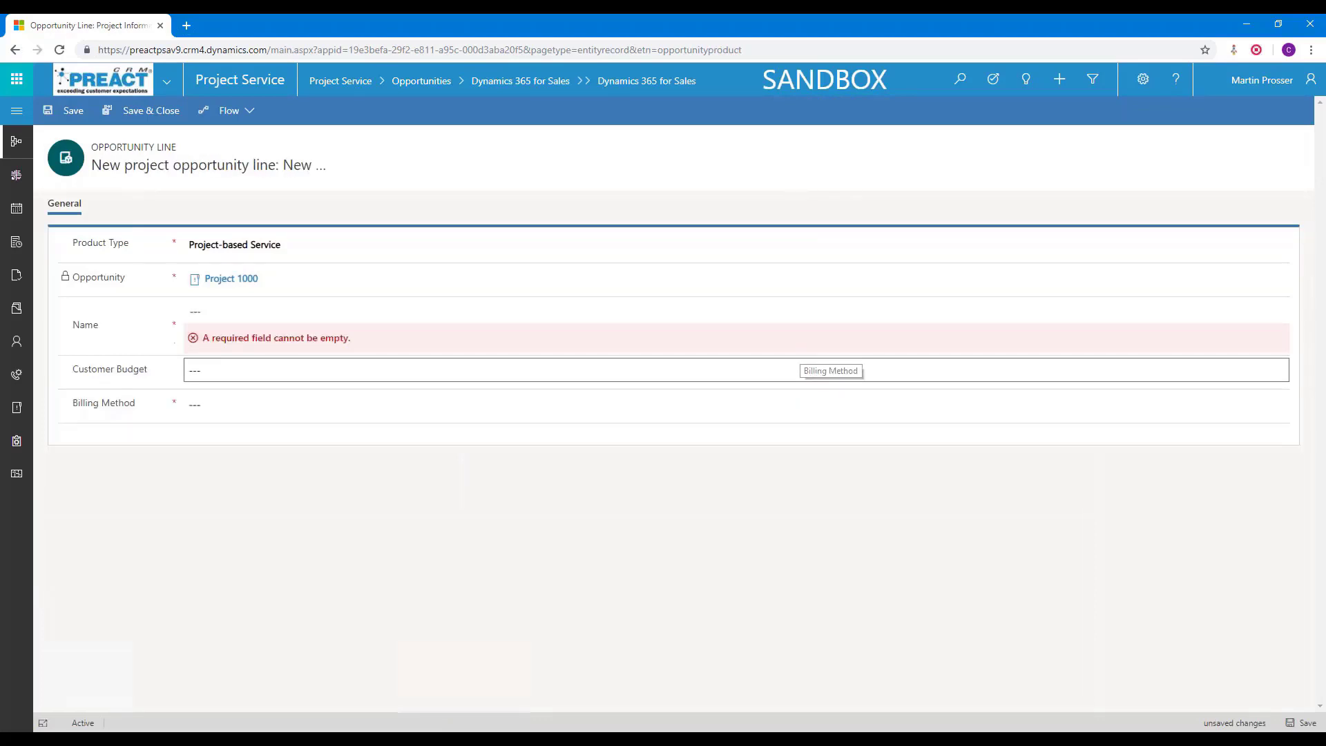
{"action": "left_click", "coordinate": [290, 311]}
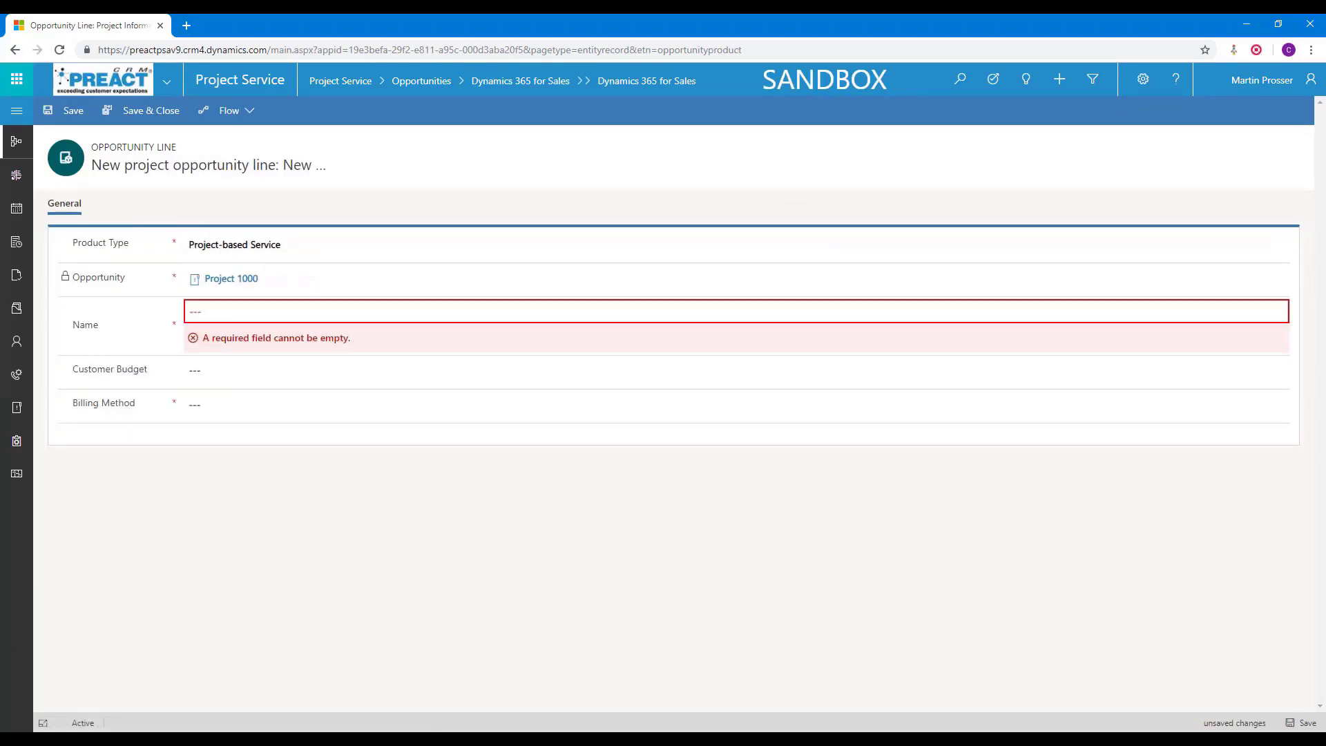
{"action": "type", "text": "interested in deploying crm"}
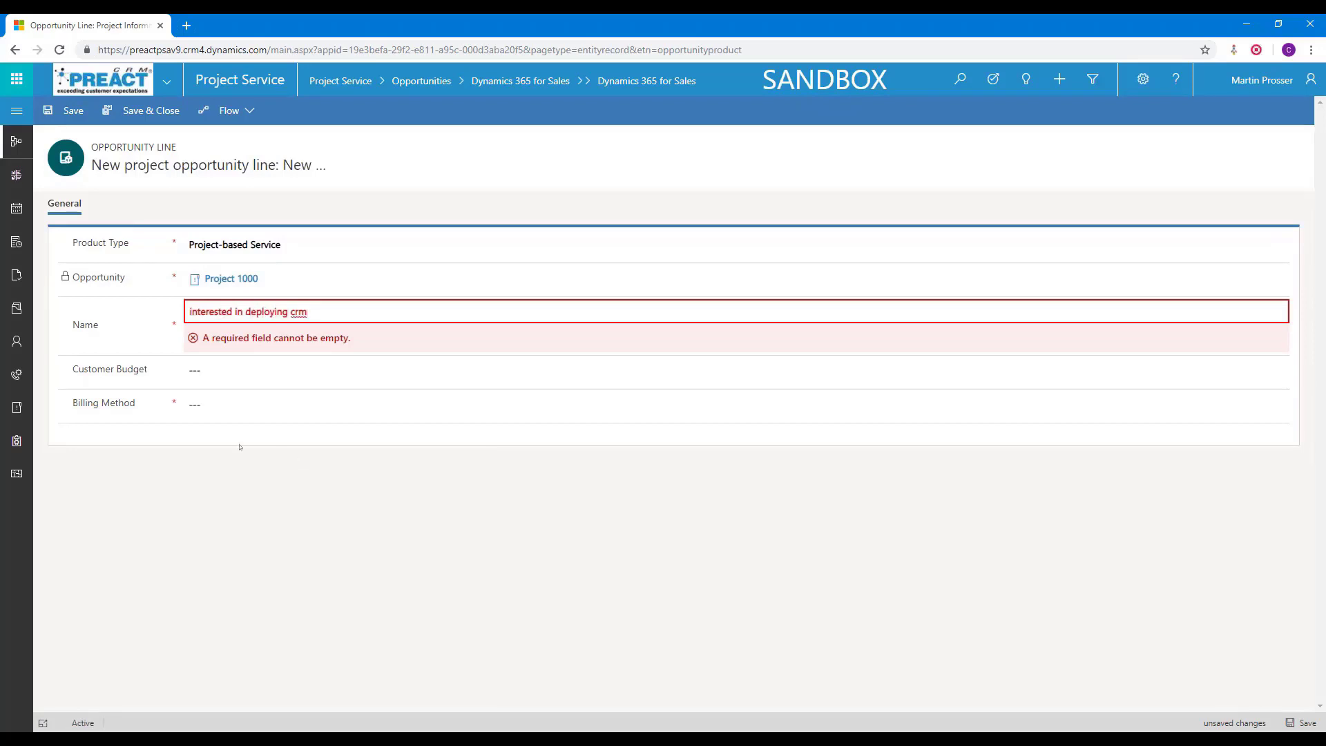
{"action": "key", "text": "Tab"}
{"action": "type", "text": "3"}
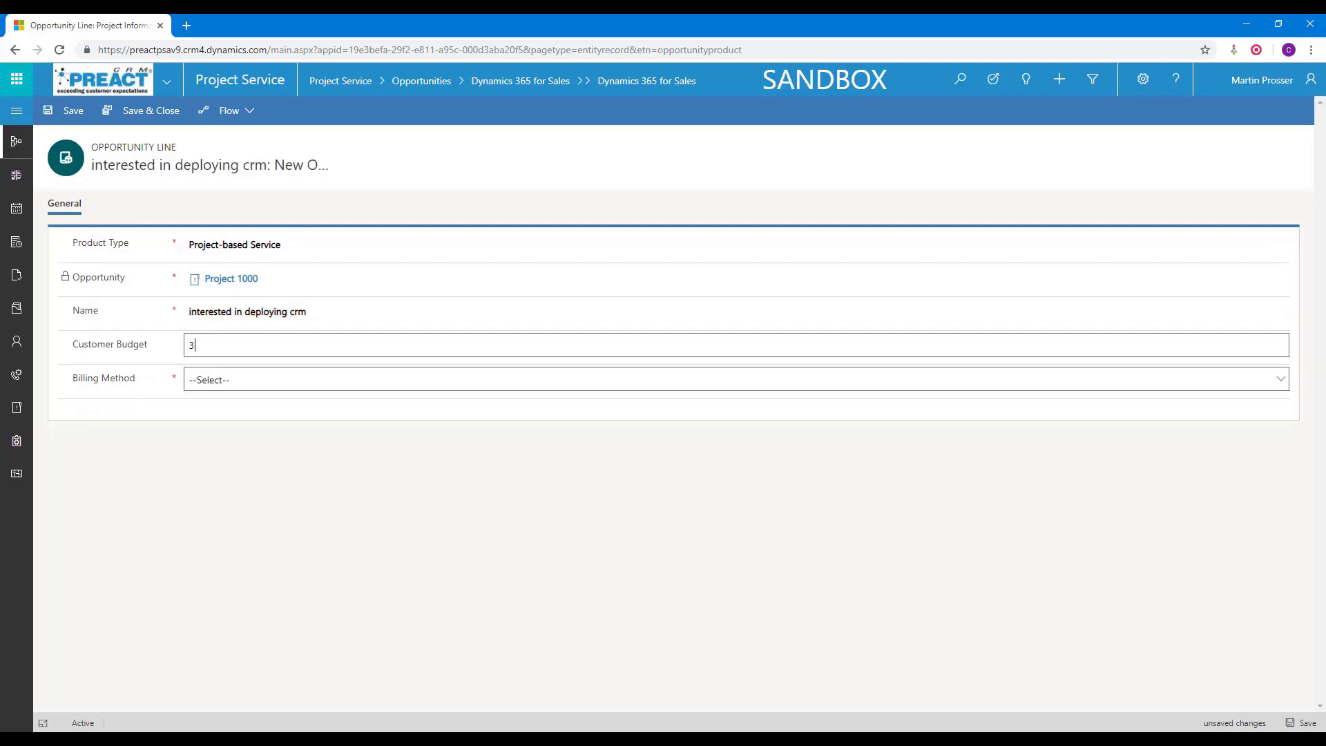
{"action": "type", "text": "0000"}
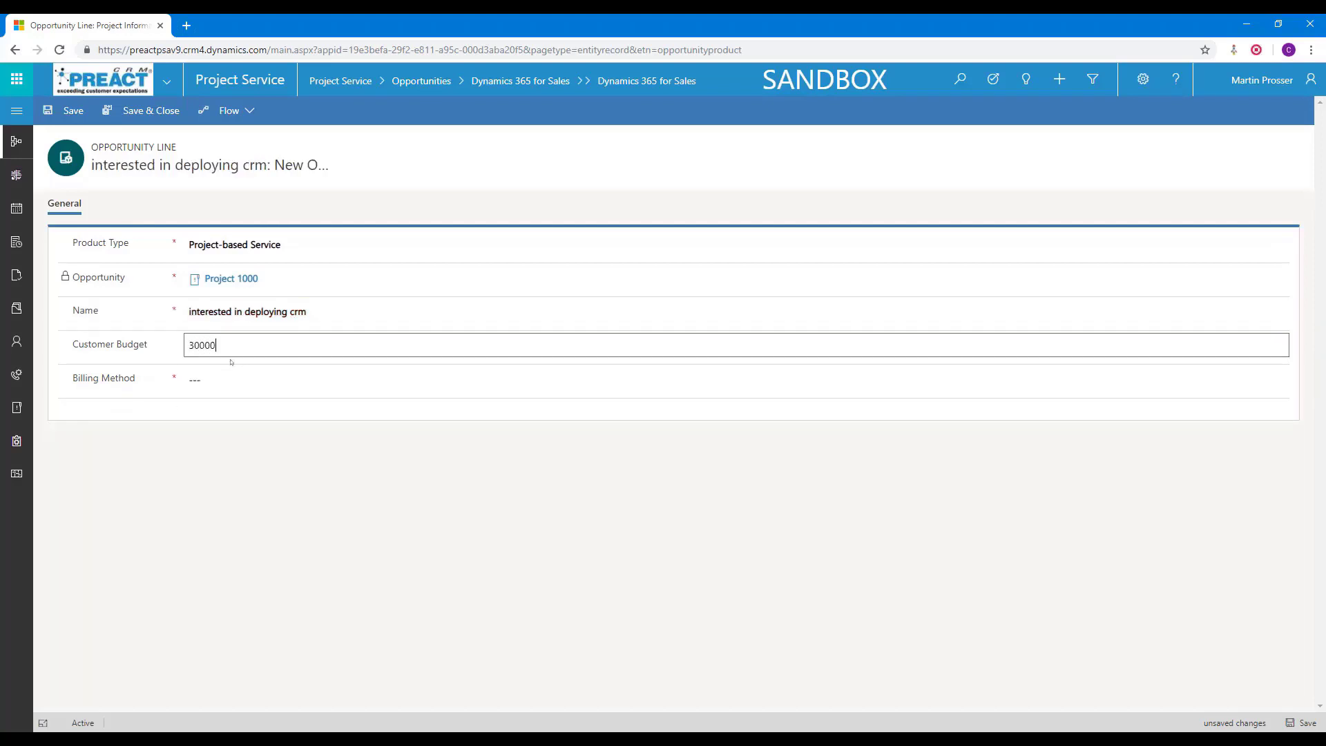
- Set the project-based line's billing method to Fixed Price and save the line
{"action": "left_click", "coordinate": [214, 381]}
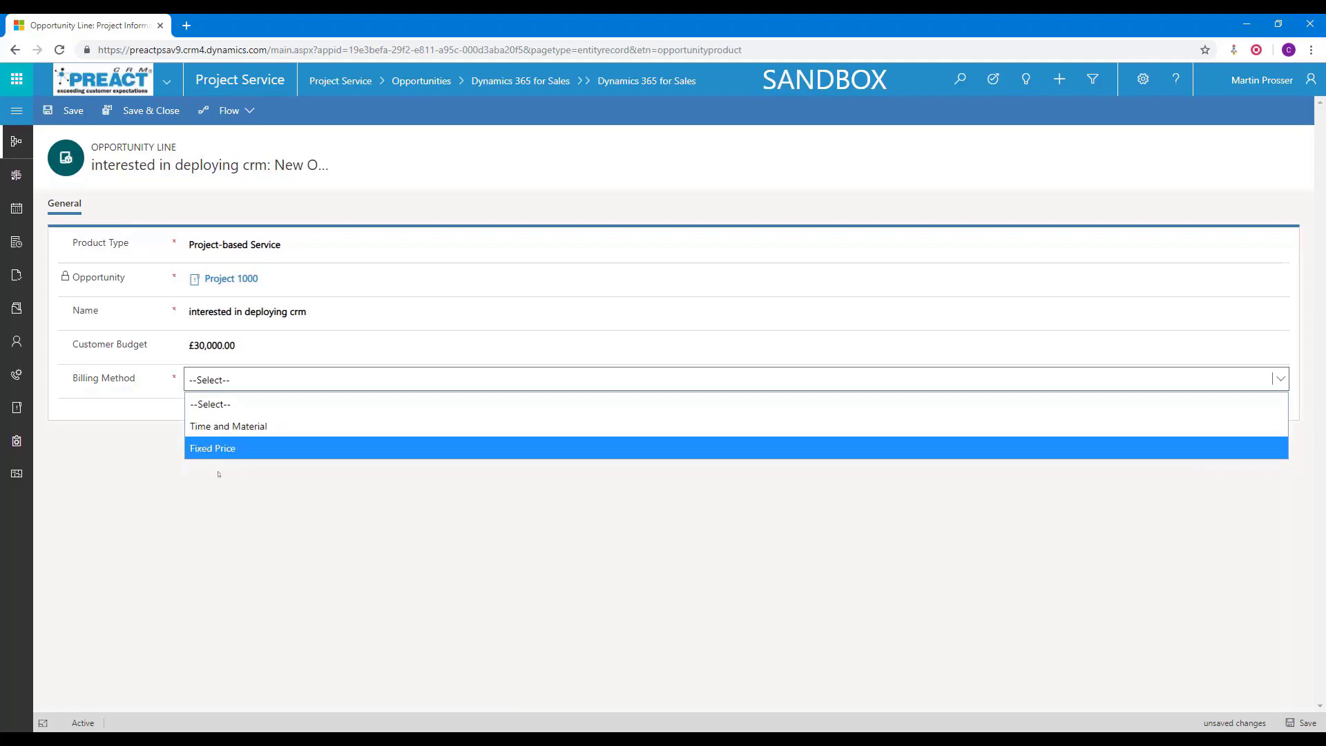
{"action": "left_click", "coordinate": [217, 449]}
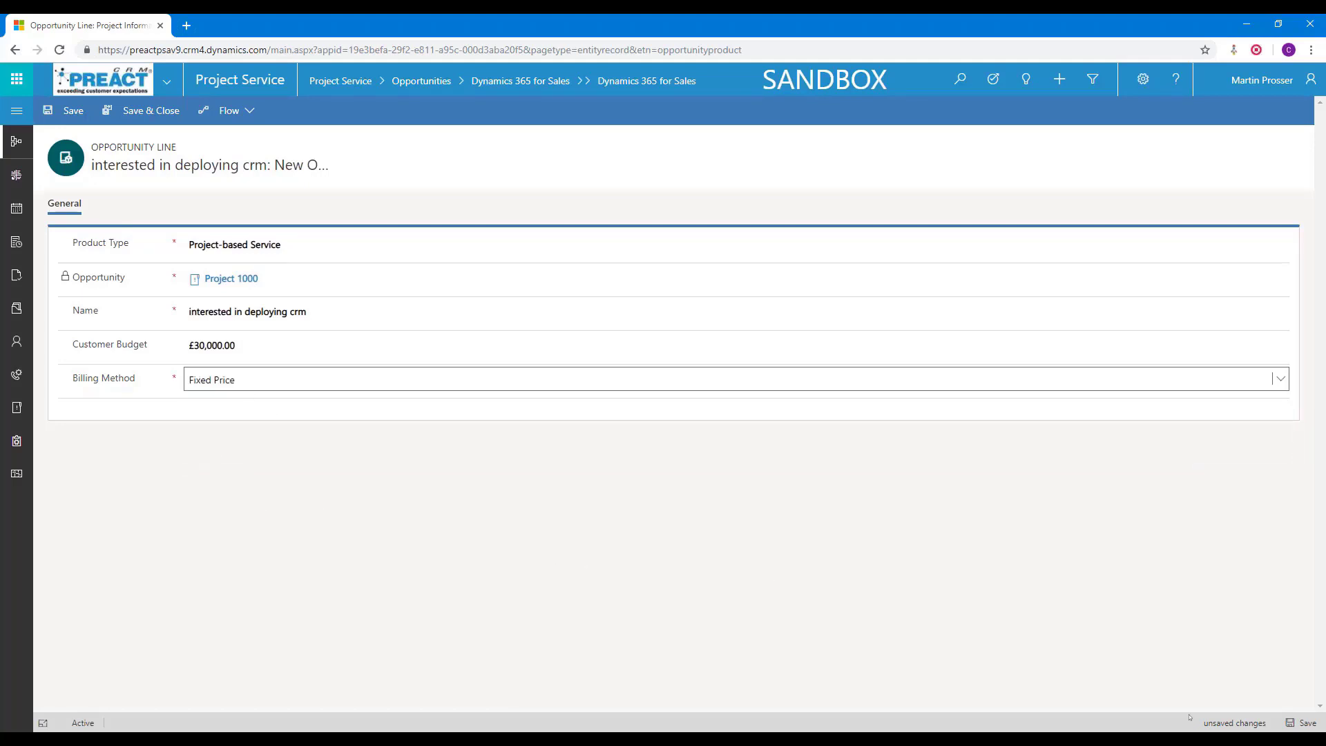
{"action": "left_click", "coordinate": [1306, 722]}
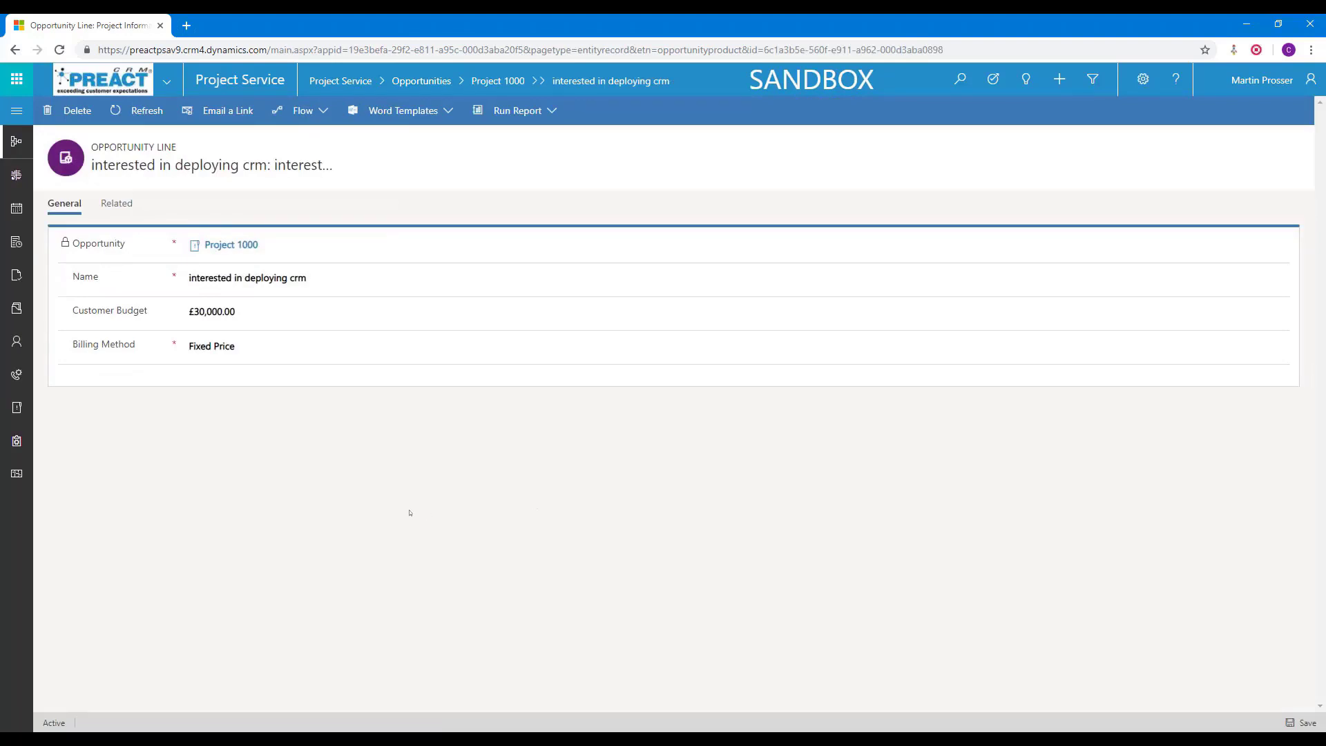
- Return to Project 1000's opportunity lines and refresh the project-based list
{"action": "left_click", "coordinate": [231, 245]}
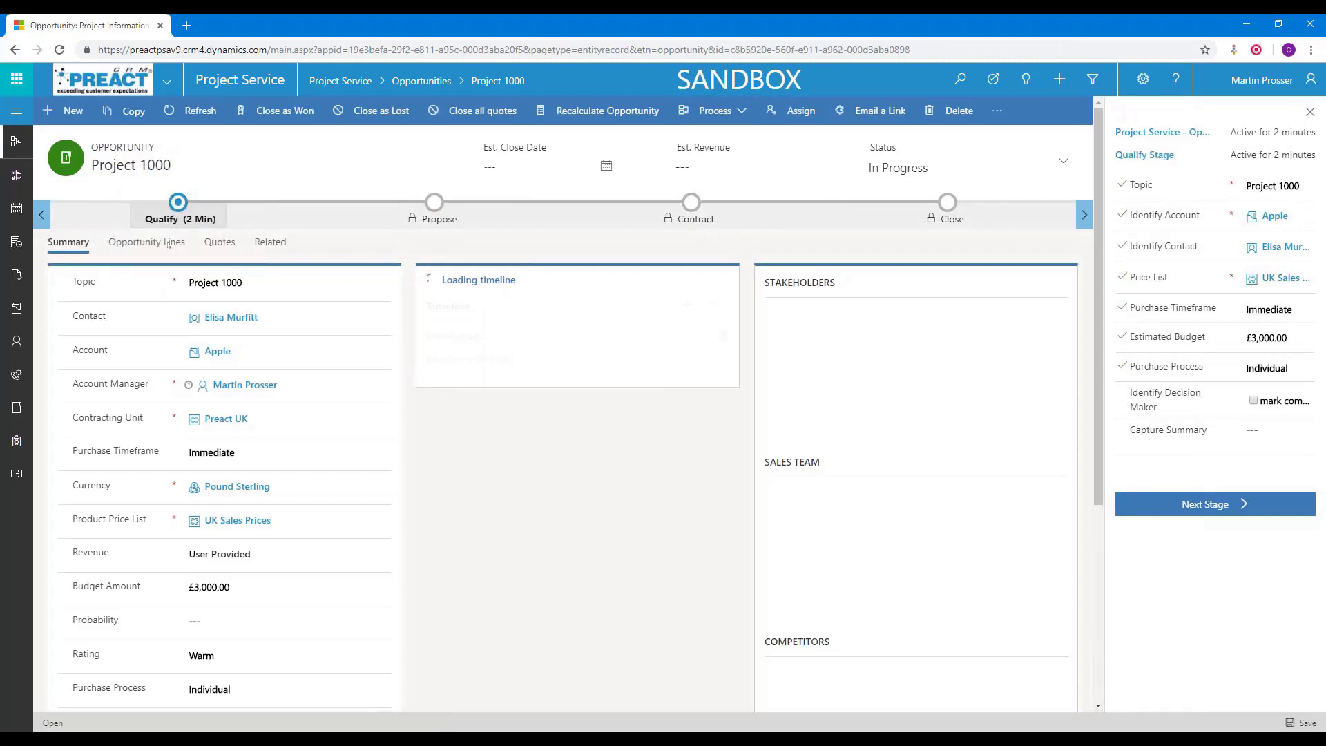
{"action": "left_click", "coordinate": [146, 242]}
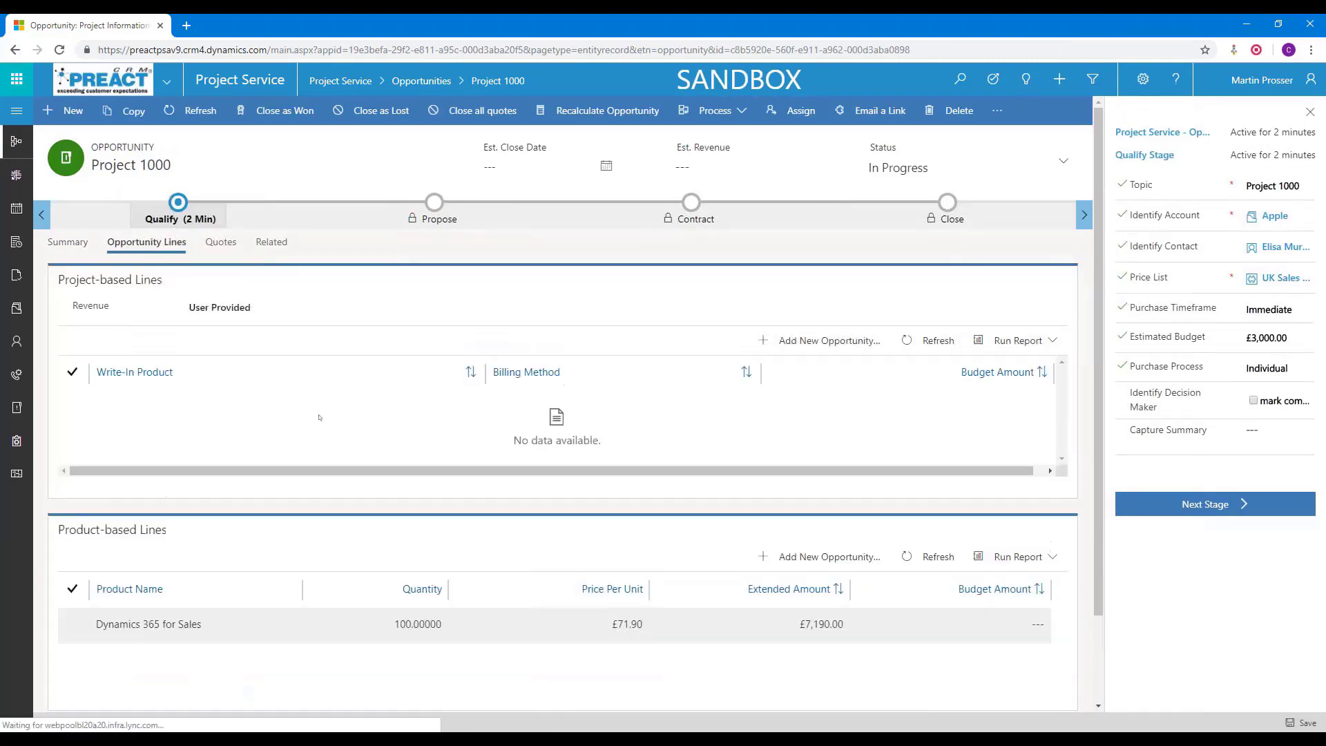
{"action": "left_click", "coordinate": [933, 340]}
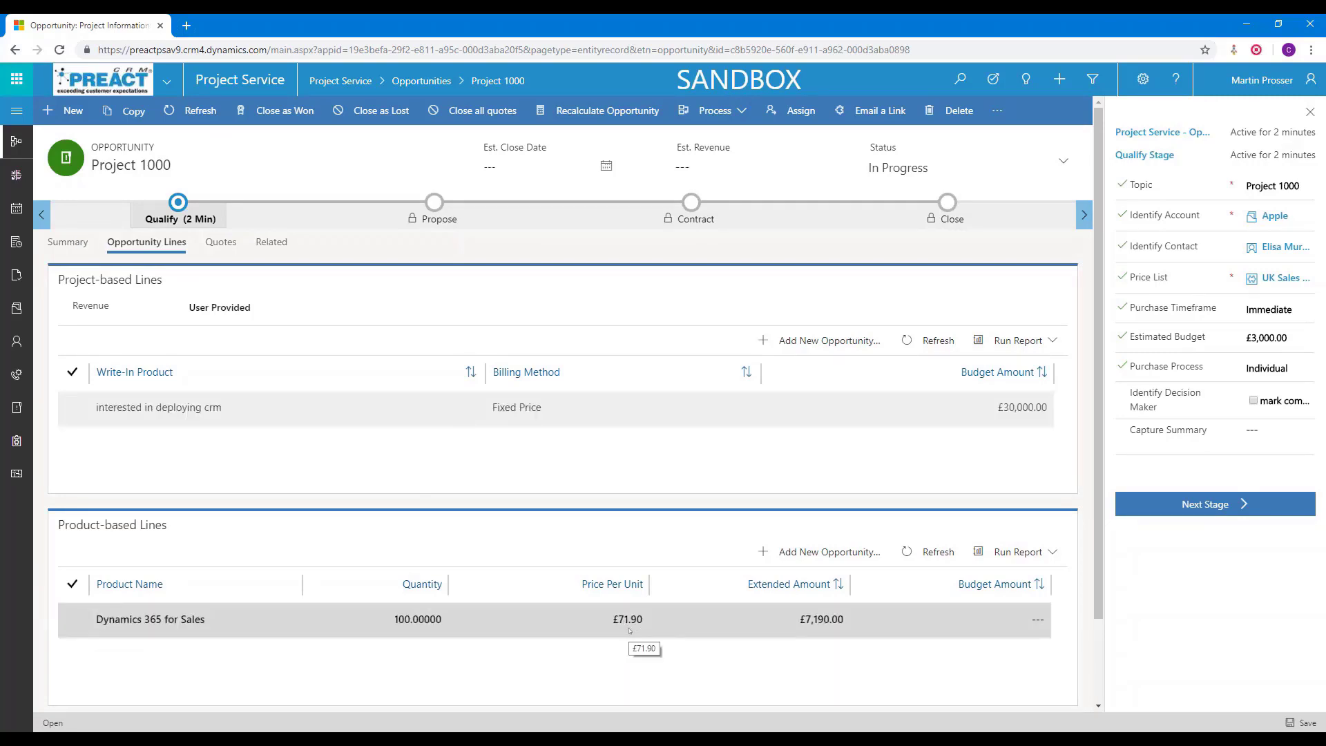
- Switch the revenue of the Project 1000 opportunity to System Calculated and save the opportunity
{"action": "left_click", "coordinate": [229, 312]}
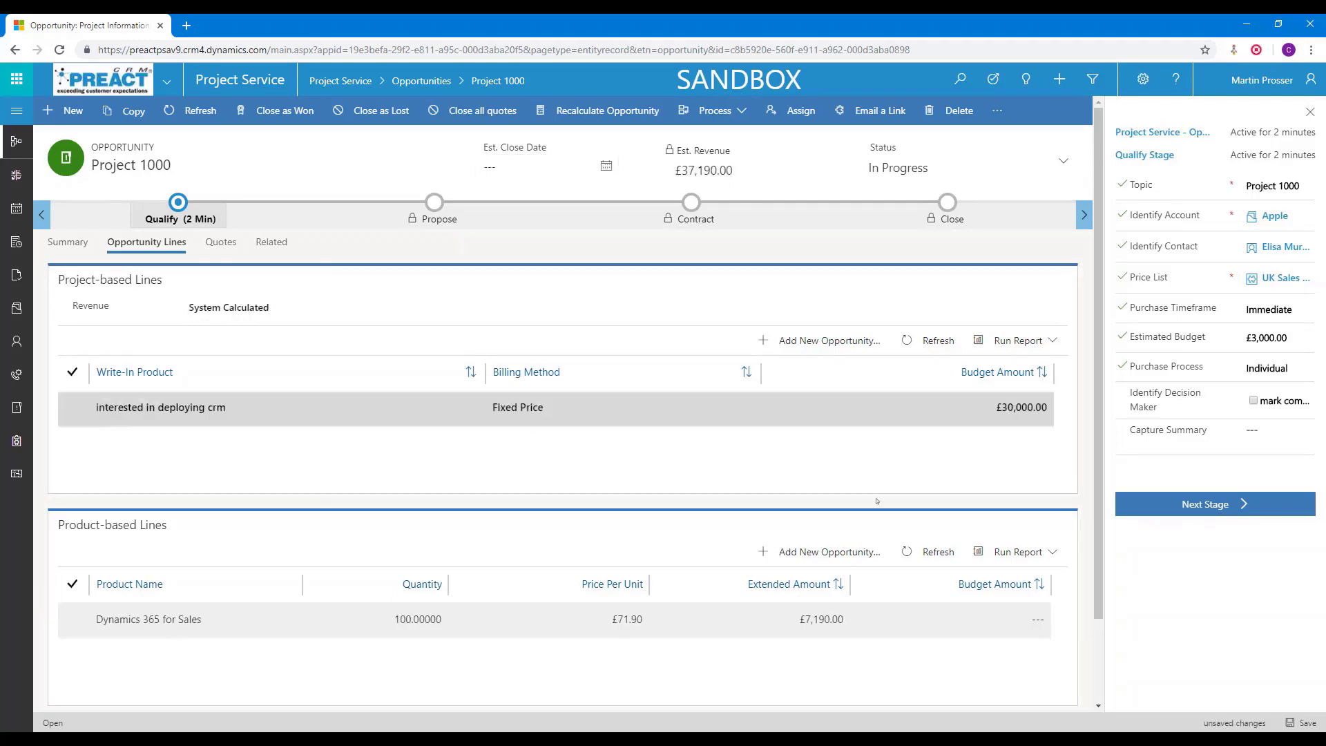
{"action": "left_click", "coordinate": [1306, 723]}
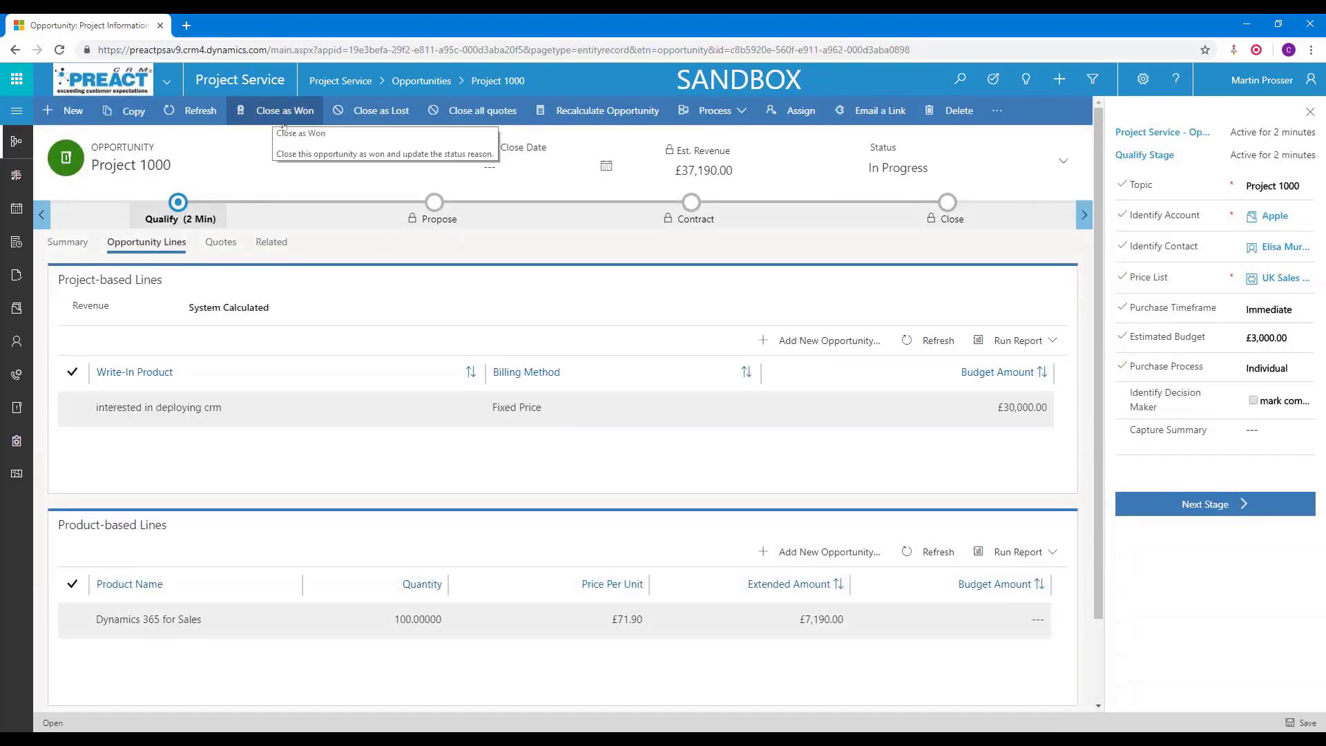
- Advance the opportunity to the Propose stage by creating a new quote for Project 1000, and save the quote
{"action": "left_click", "coordinate": [1177, 503]}
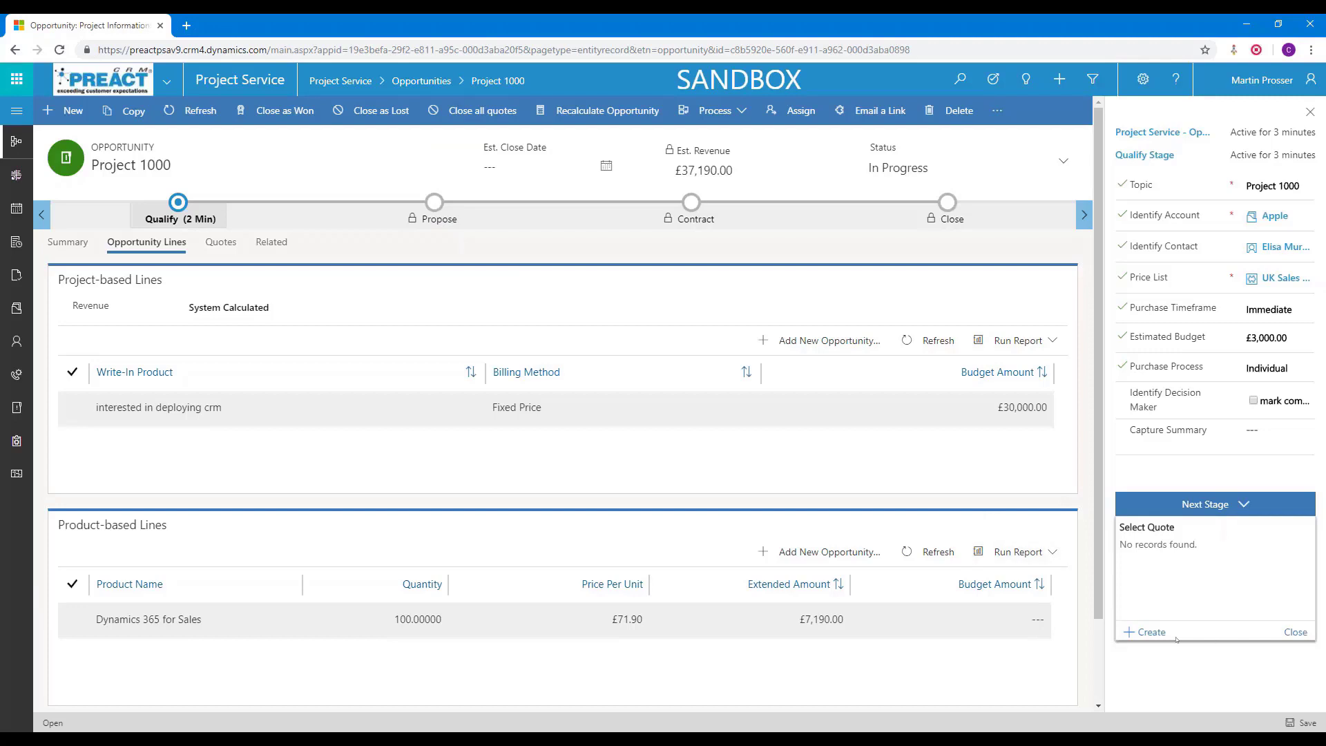
{"action": "left_click", "coordinate": [1153, 632]}
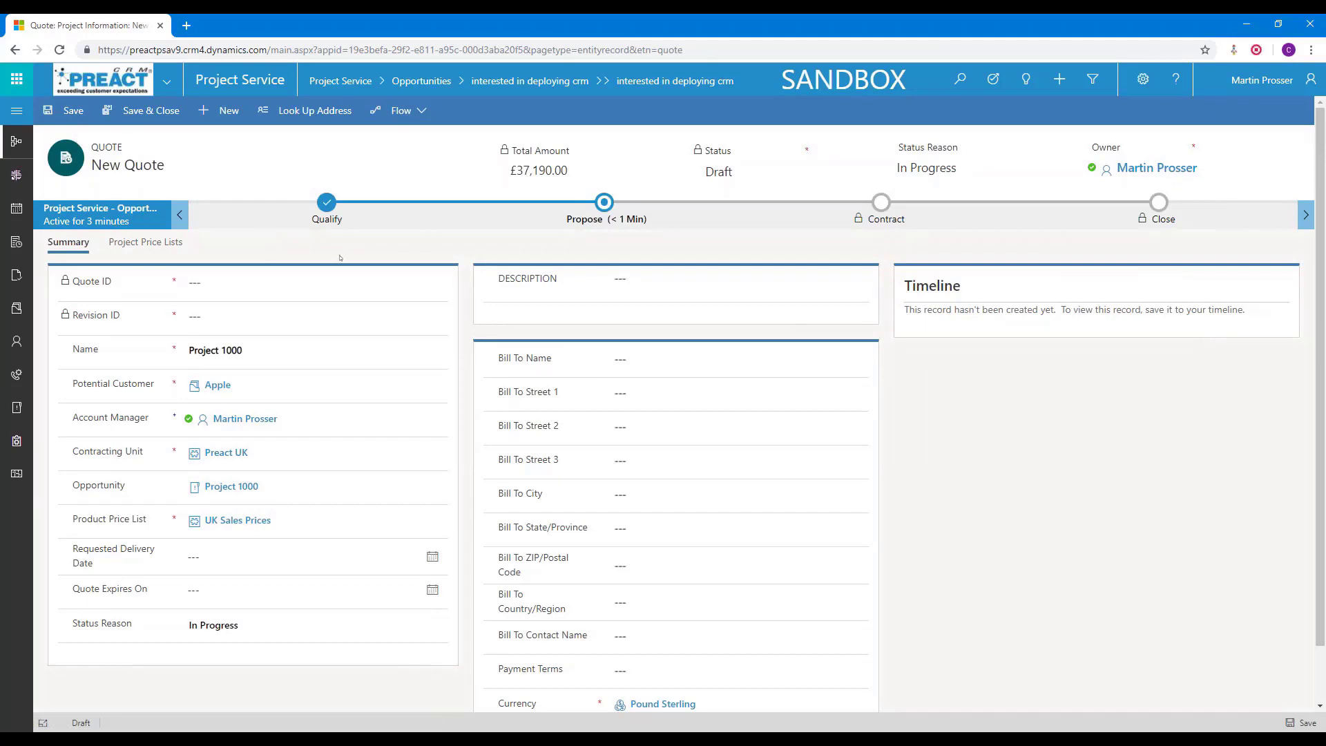
{"action": "left_click", "coordinate": [82, 116]}
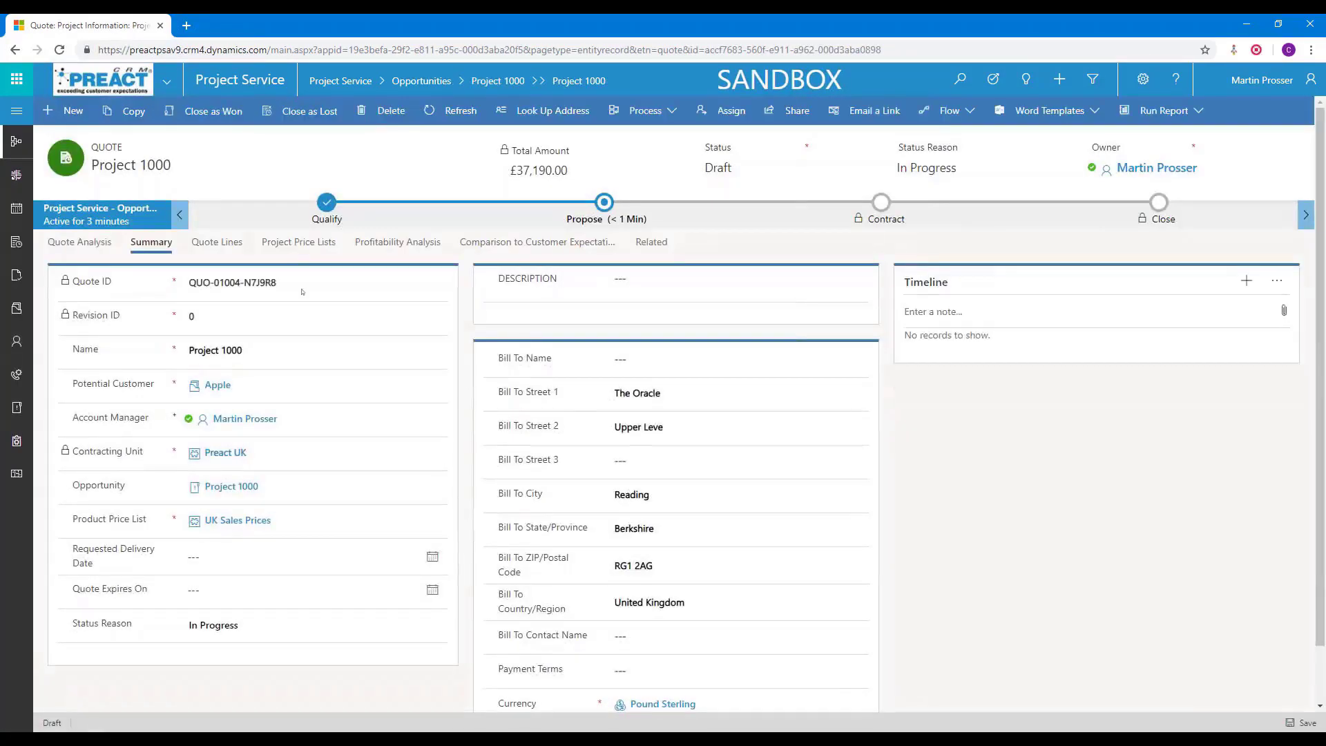
{"action": "left_click_drag", "start_coordinate": [302, 290], "coordinate": [186, 290]}
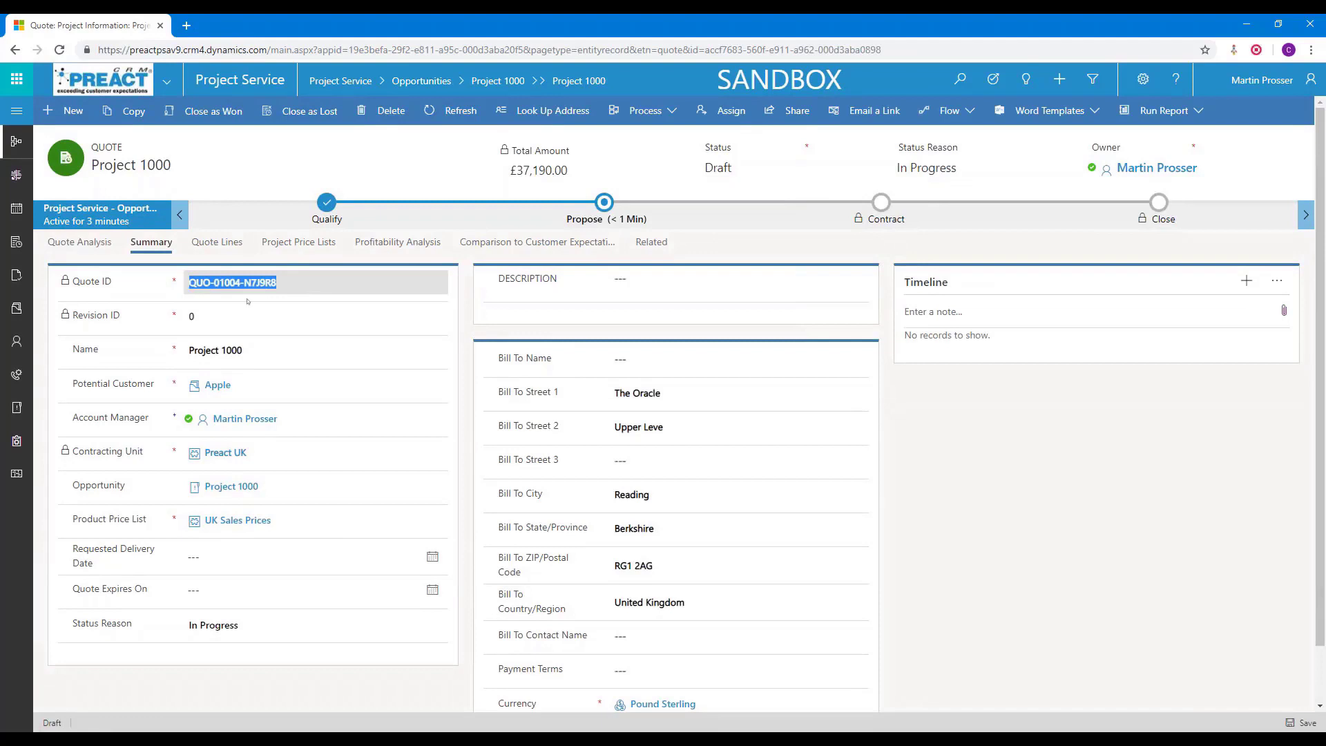
{"action": "left_click", "coordinate": [976, 586]}
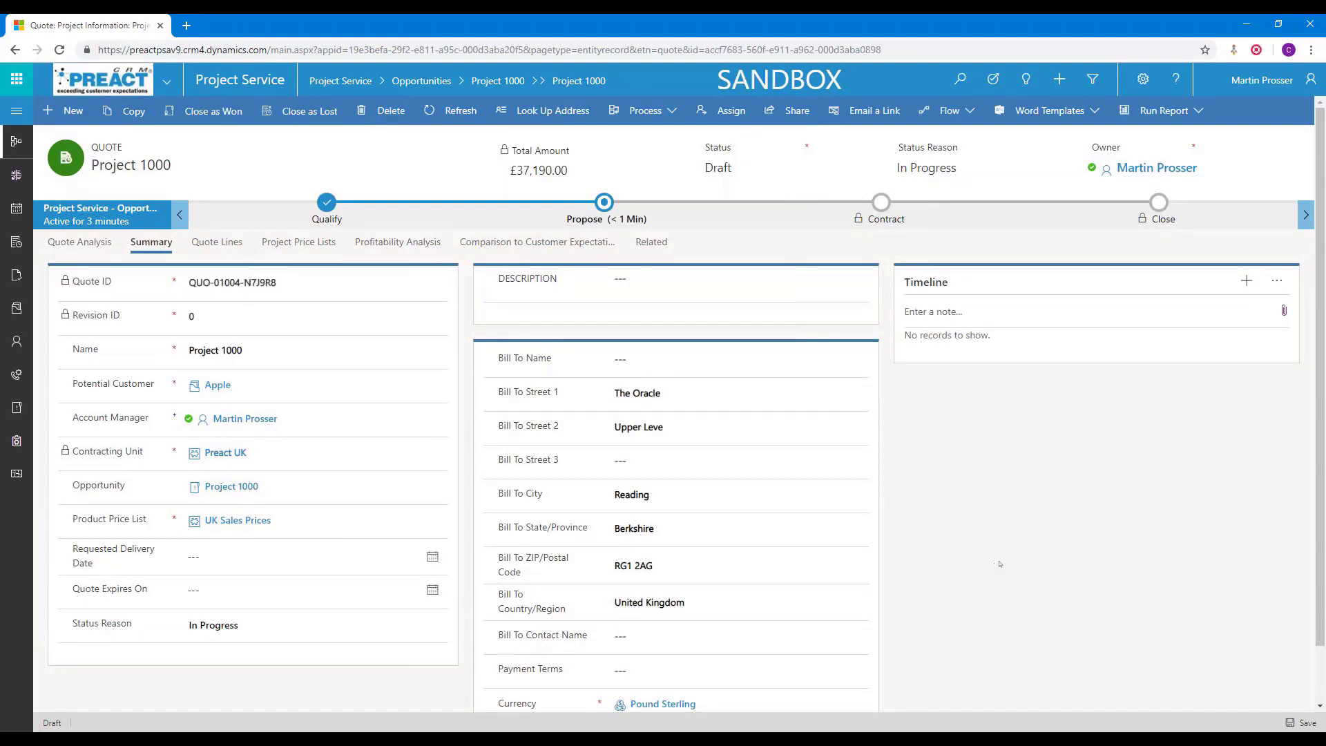
- Set the quote's requested delivery date to 31/05/2019 in the Propose stage and save the quote
{"action": "left_click", "coordinate": [604, 203]}
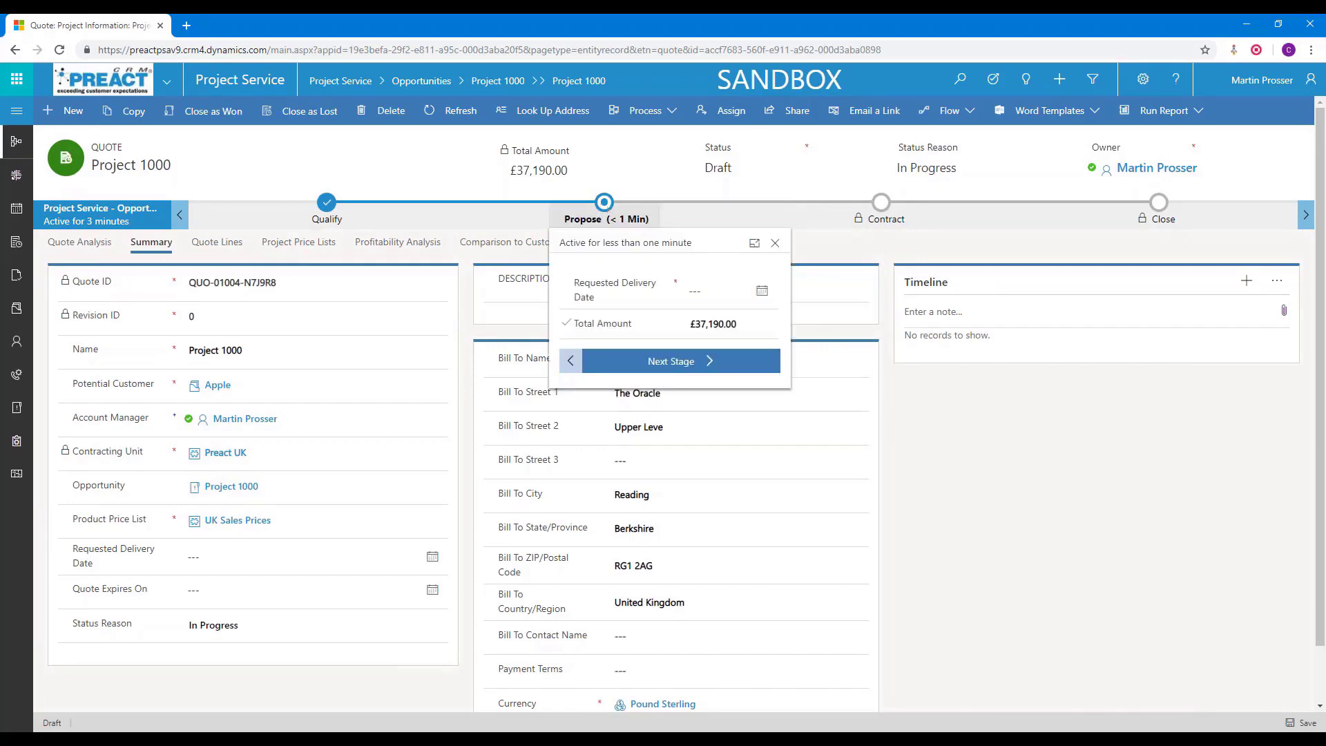
{"action": "left_click", "coordinate": [683, 328]}
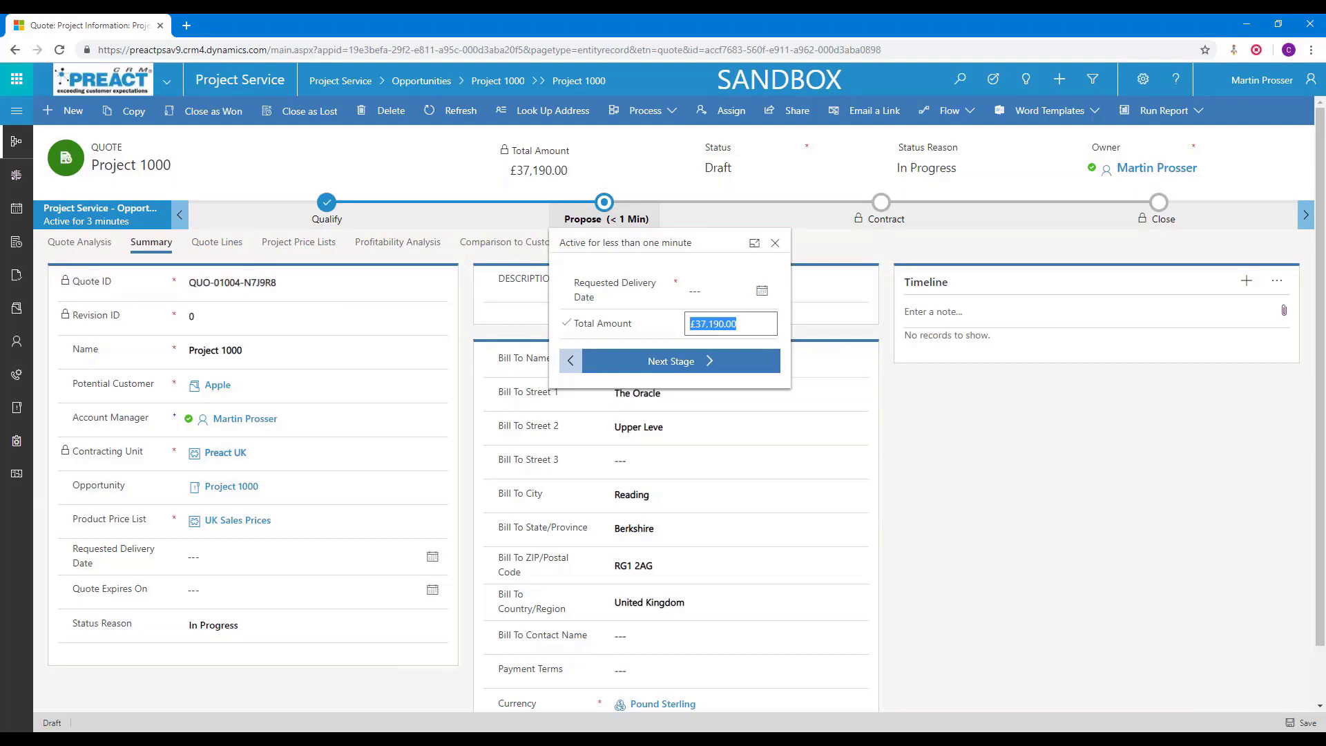
{"action": "left_click", "coordinate": [694, 291]}
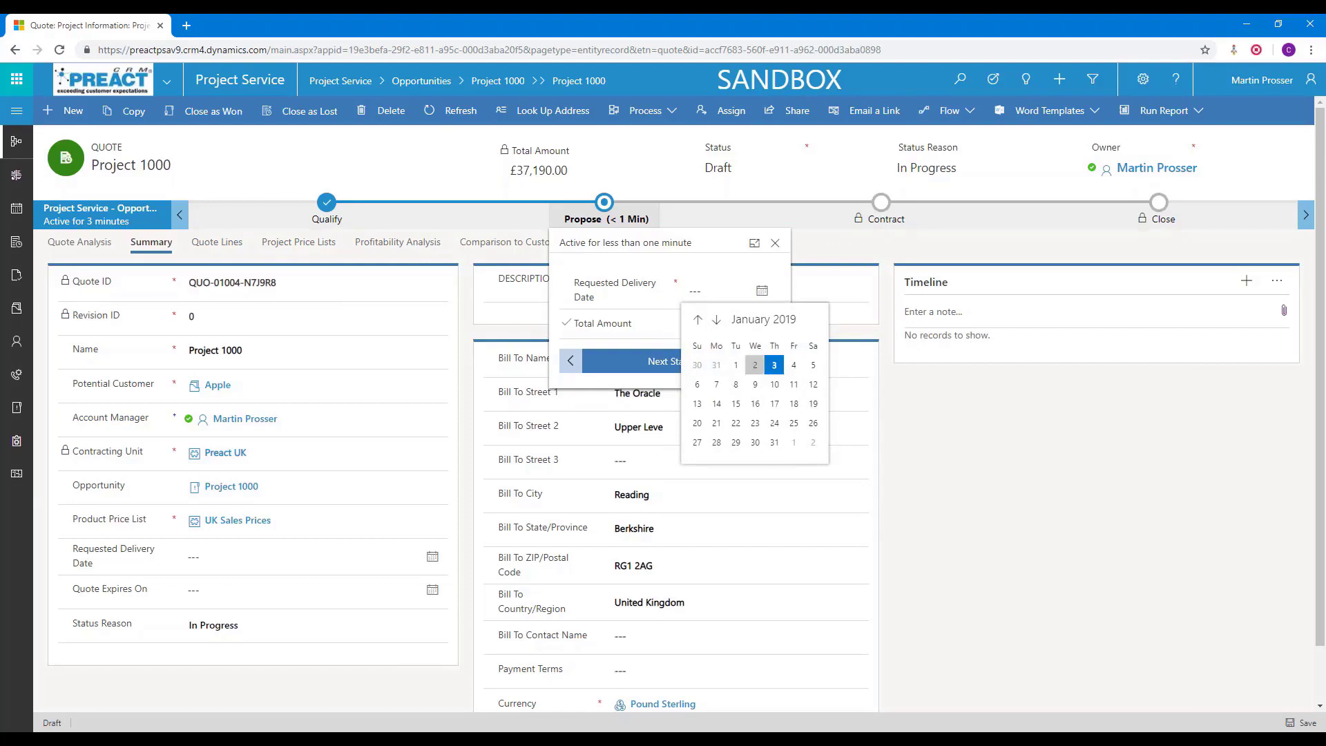
{"action": "left_click", "coordinate": [714, 320]}
{"action": "left_click", "coordinate": [715, 320]}
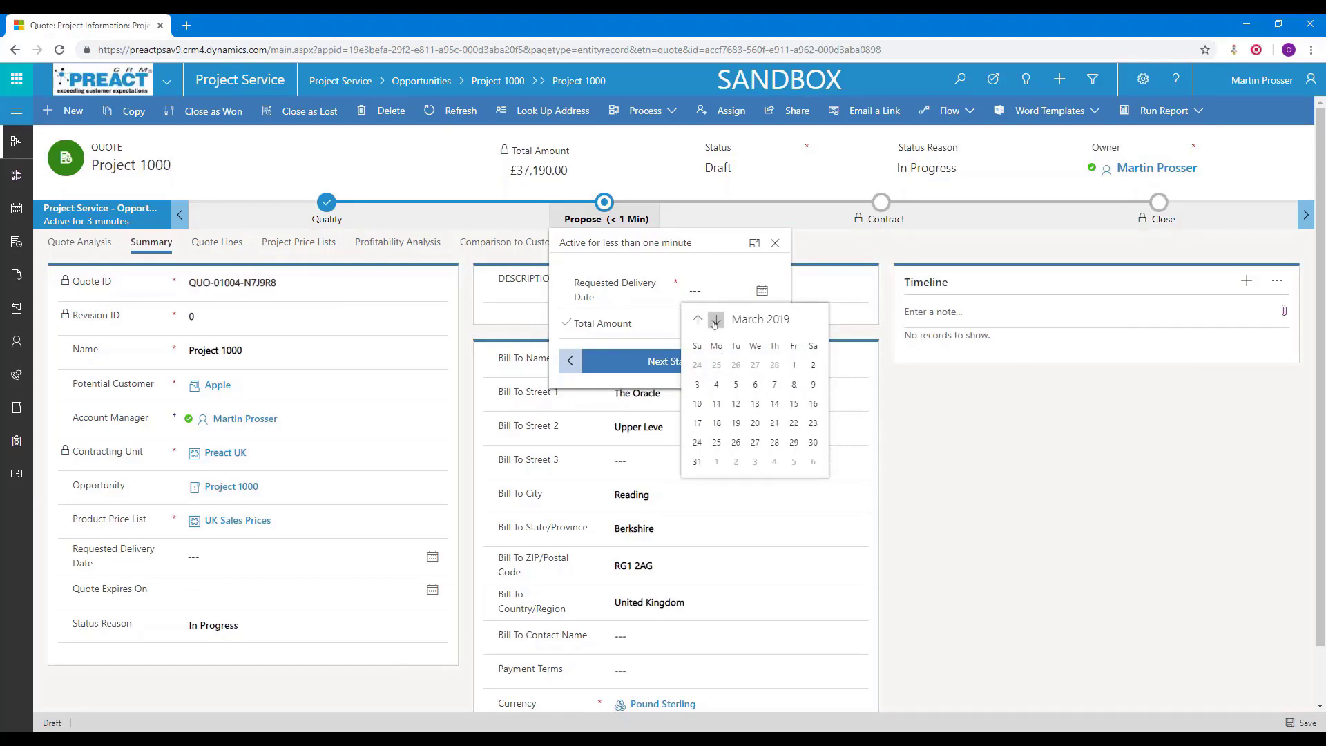
{"action": "left_click", "coordinate": [716, 321]}
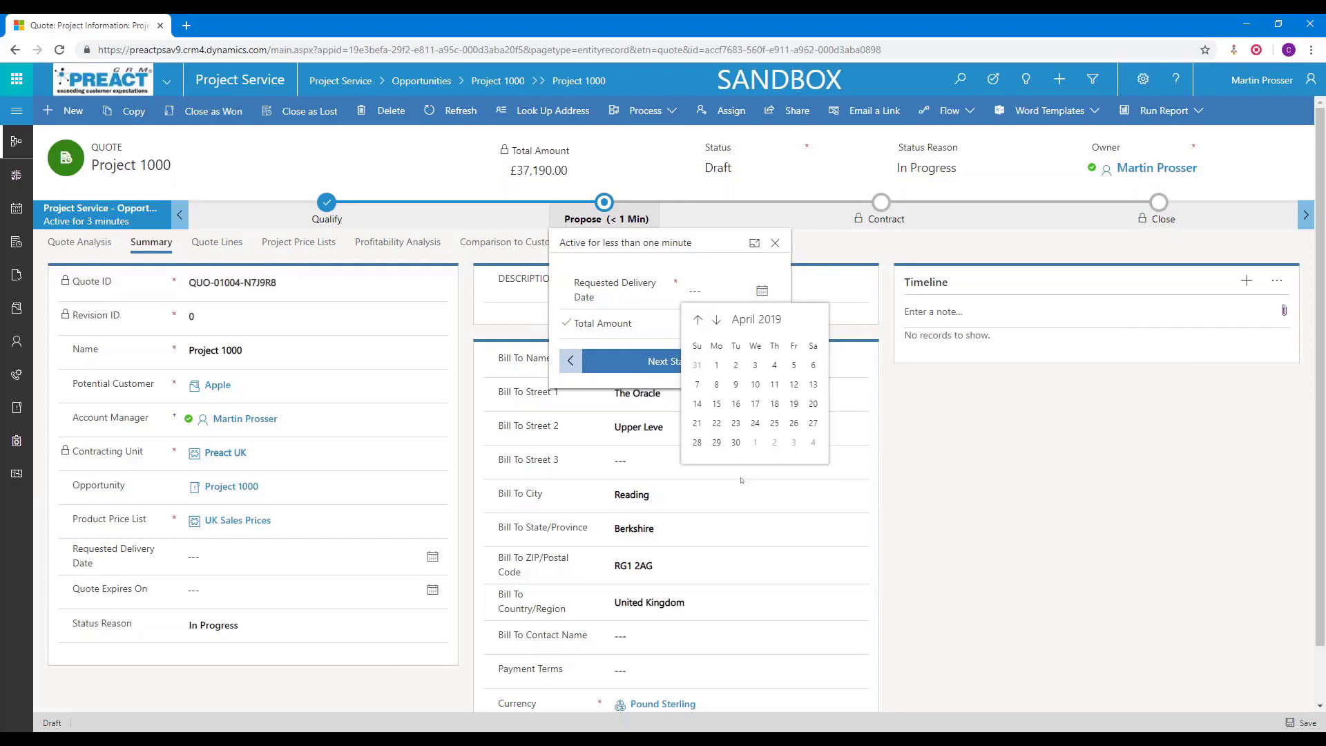
{"action": "left_click", "coordinate": [719, 322]}
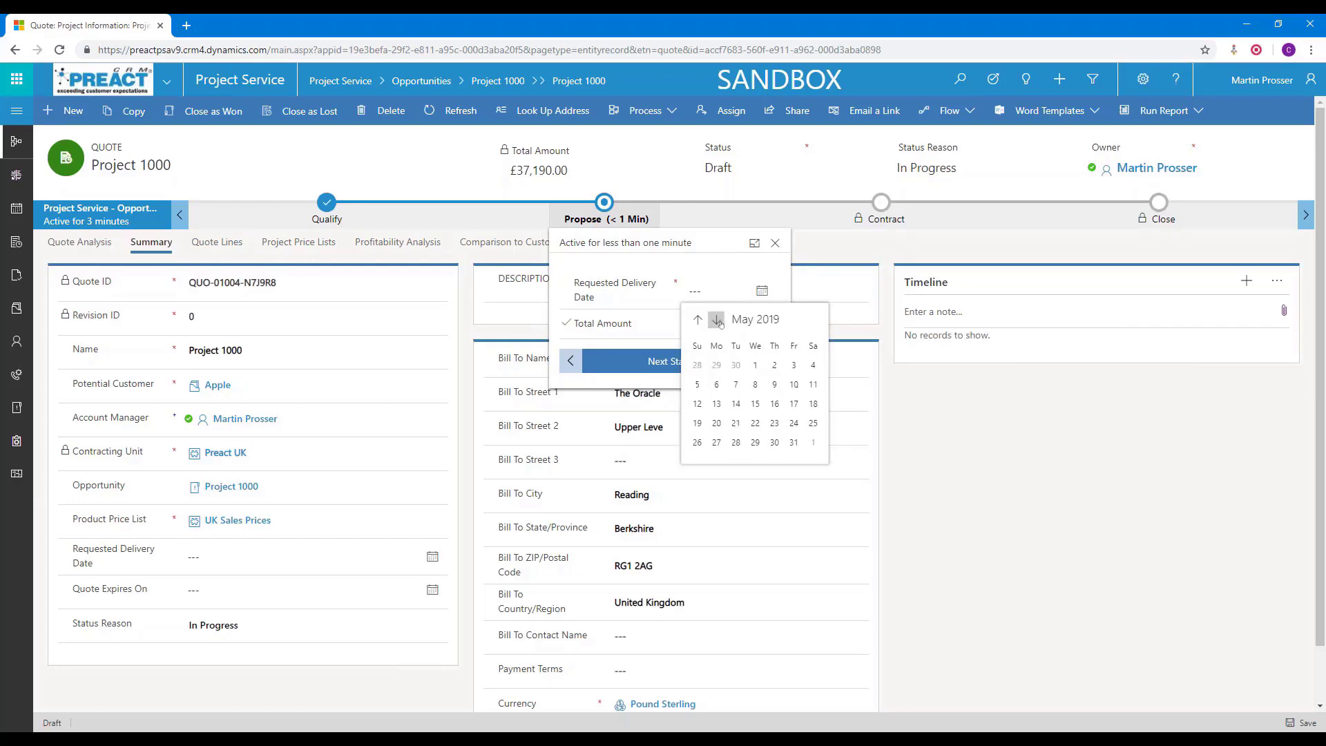
{"action": "left_click", "coordinate": [794, 442]}
{"action": "left_click", "coordinate": [910, 433]}
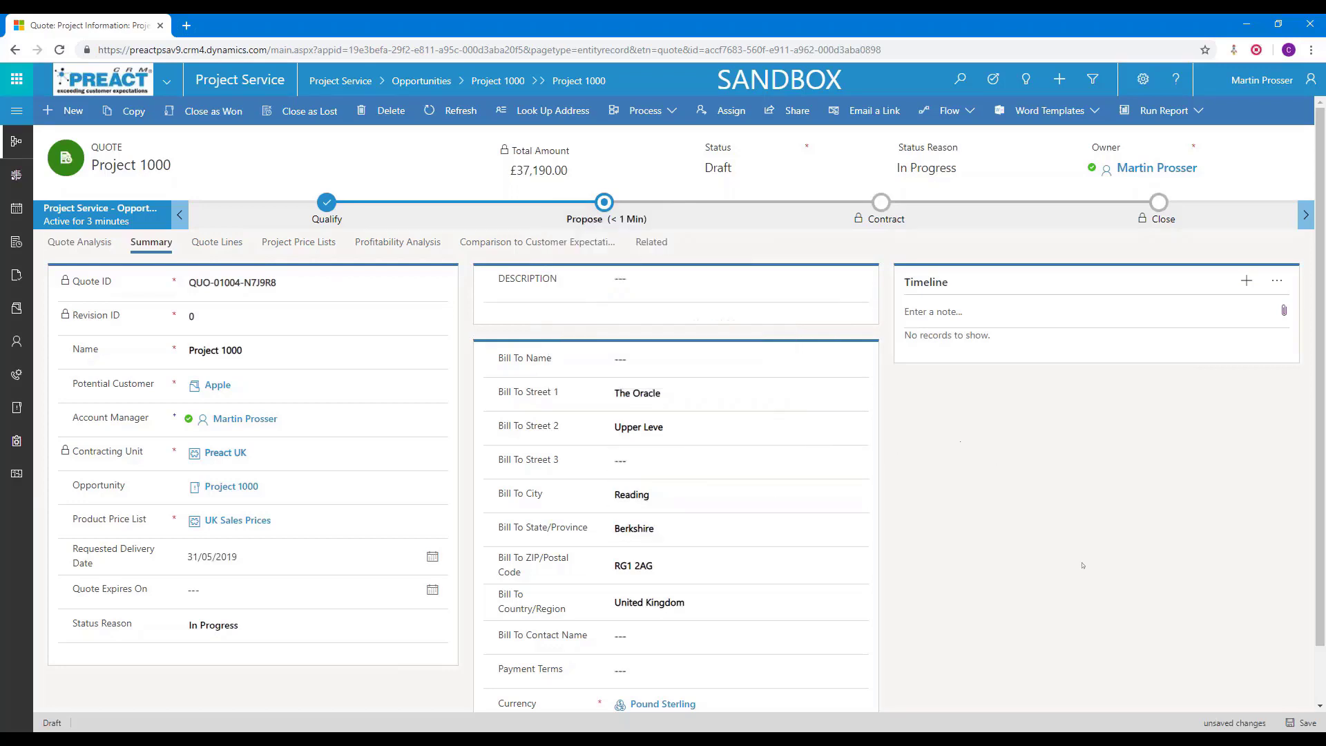
{"action": "left_click", "coordinate": [1305, 722]}
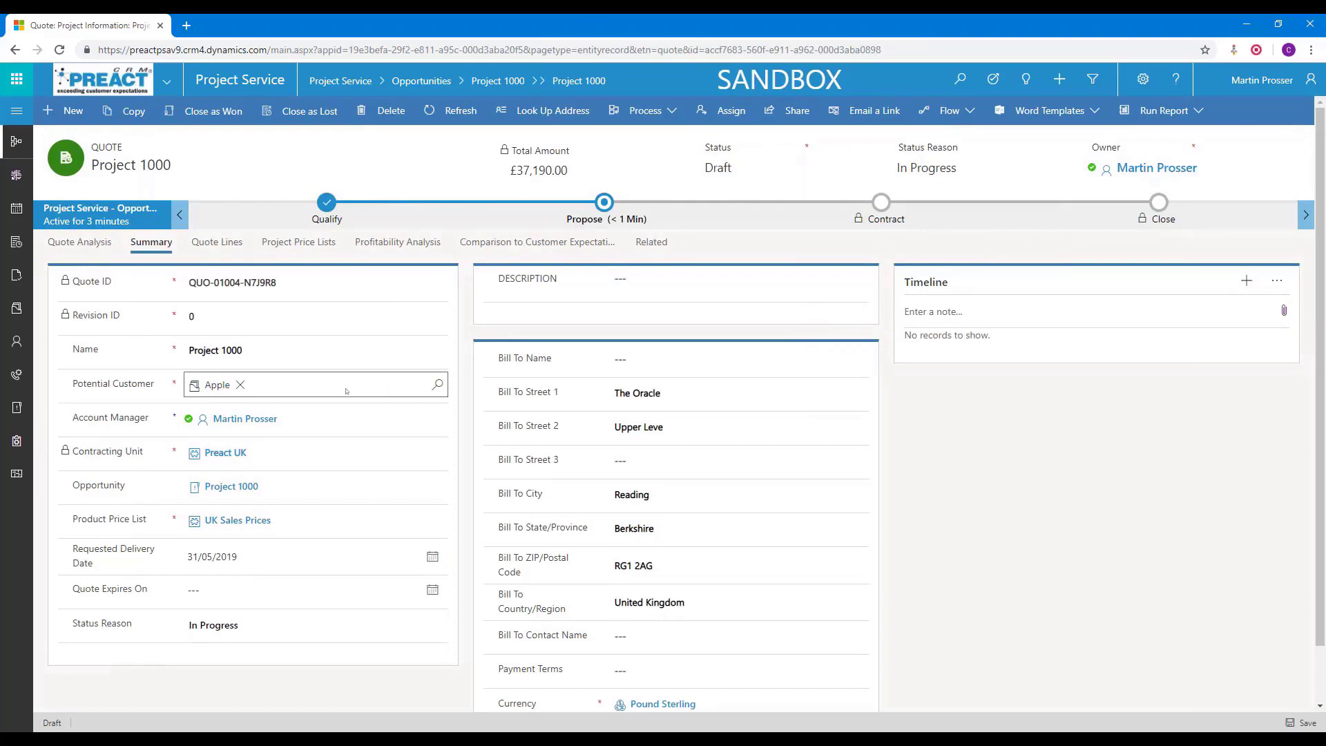
- Open the project-based quote line "interested in deploying crm" and show its general information
{"action": "left_click", "coordinate": [217, 243]}
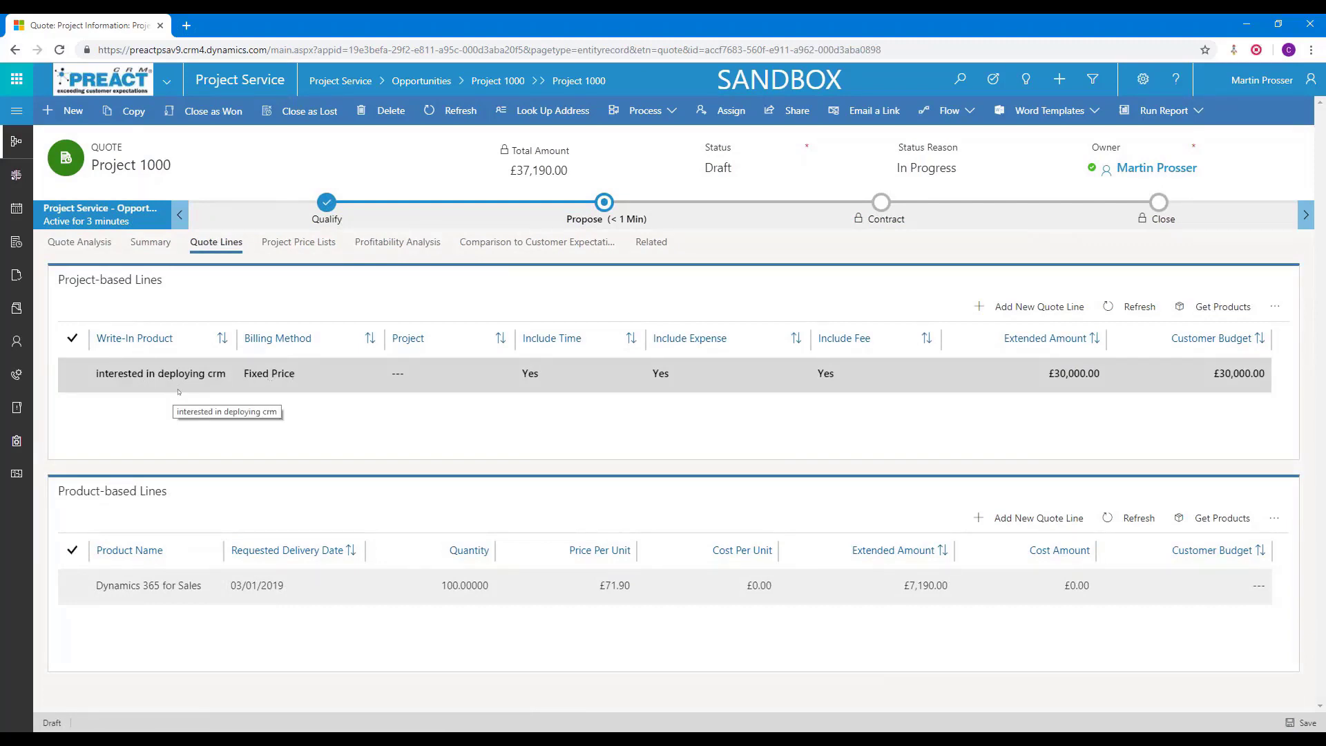
{"action": "double_click", "coordinate": [455, 379]}
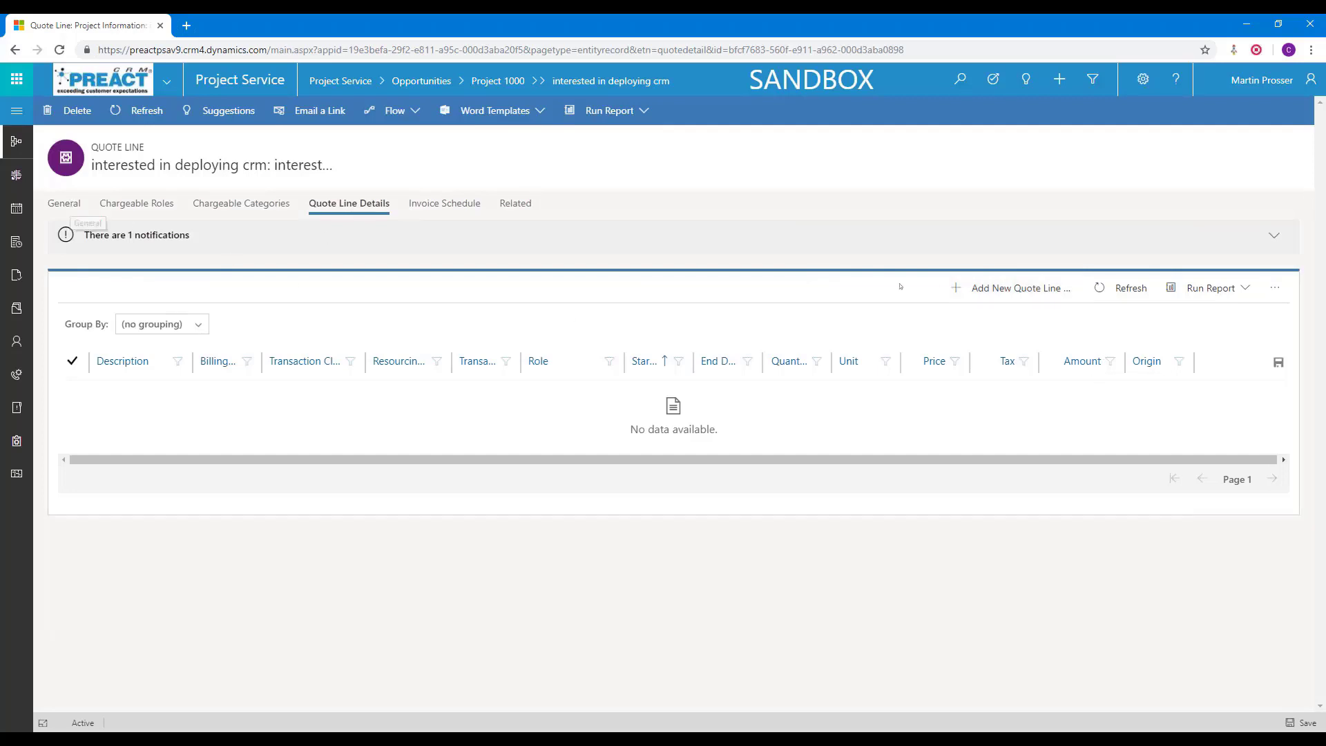
{"action": "left_click", "coordinate": [68, 206]}
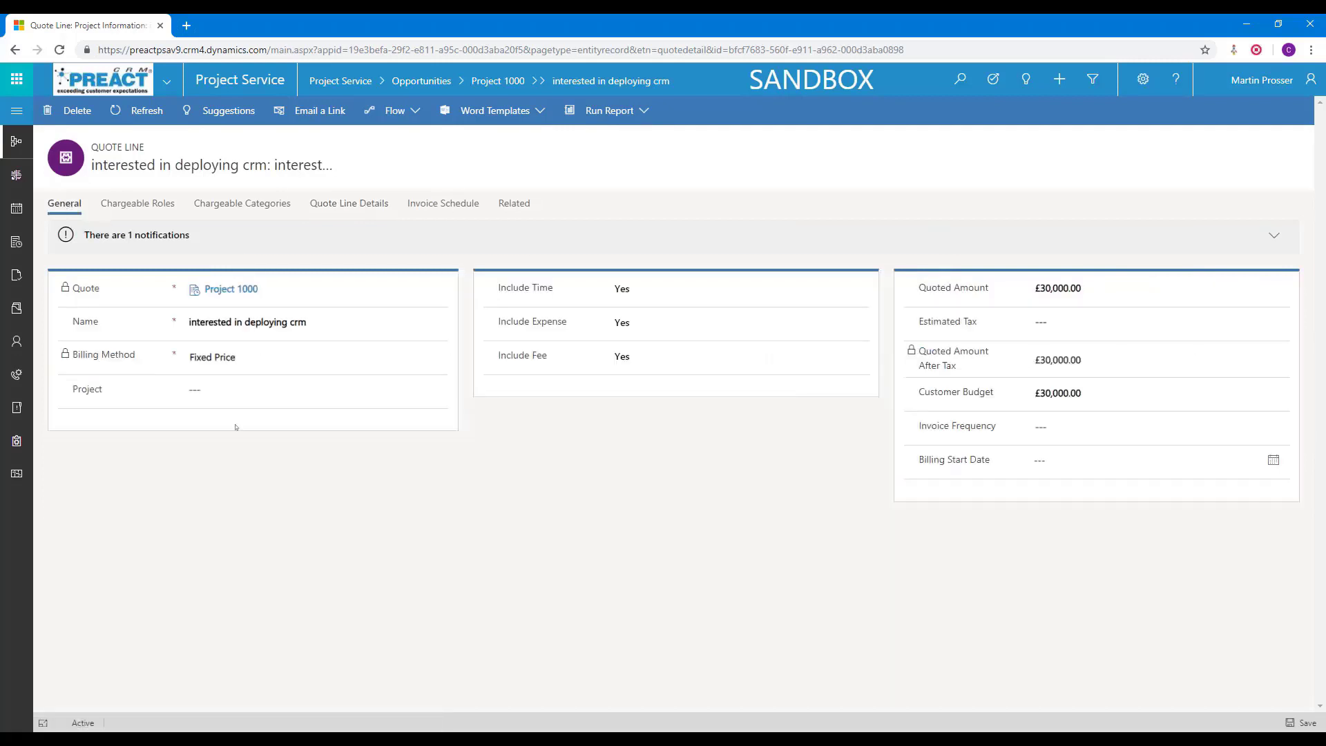
- Create and link a new project named Project 1000 to the quote line, based on the 20 day quickstart project template
{"action": "left_click", "coordinate": [234, 390]}
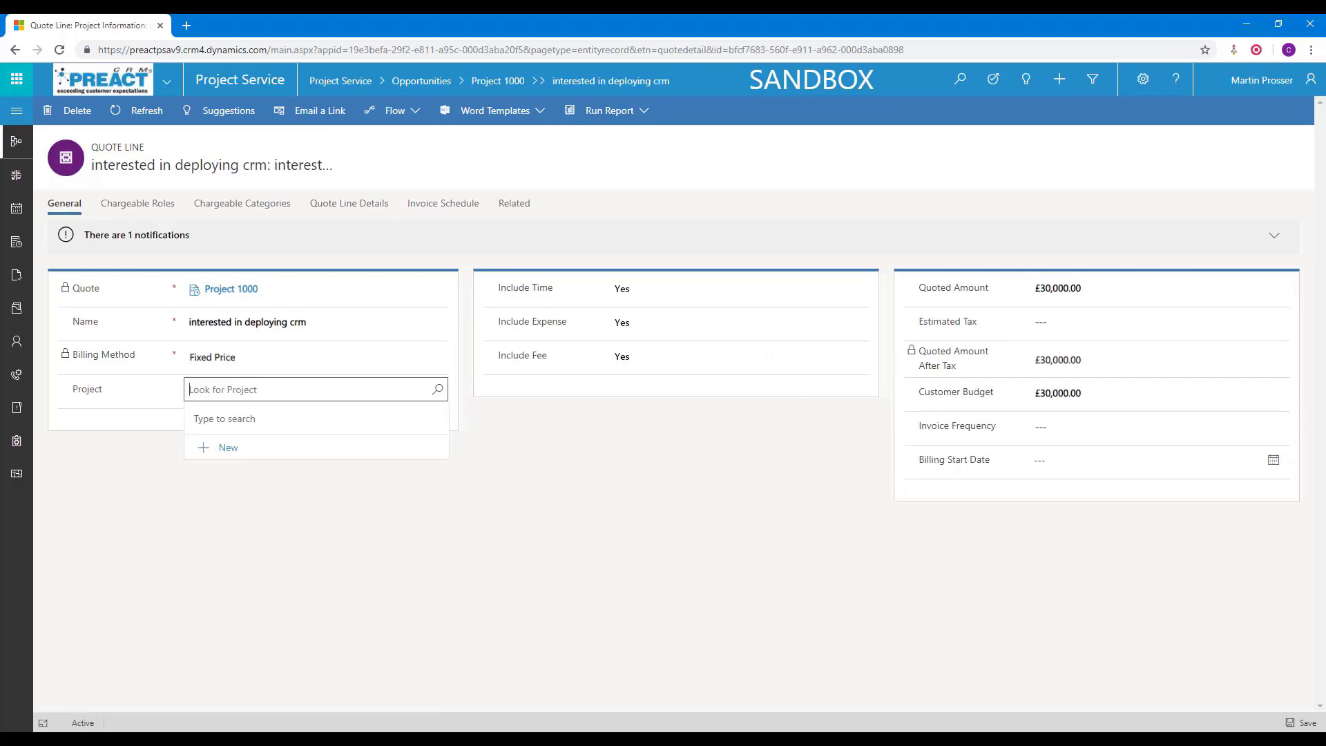
{"action": "left_click", "coordinate": [227, 449]}
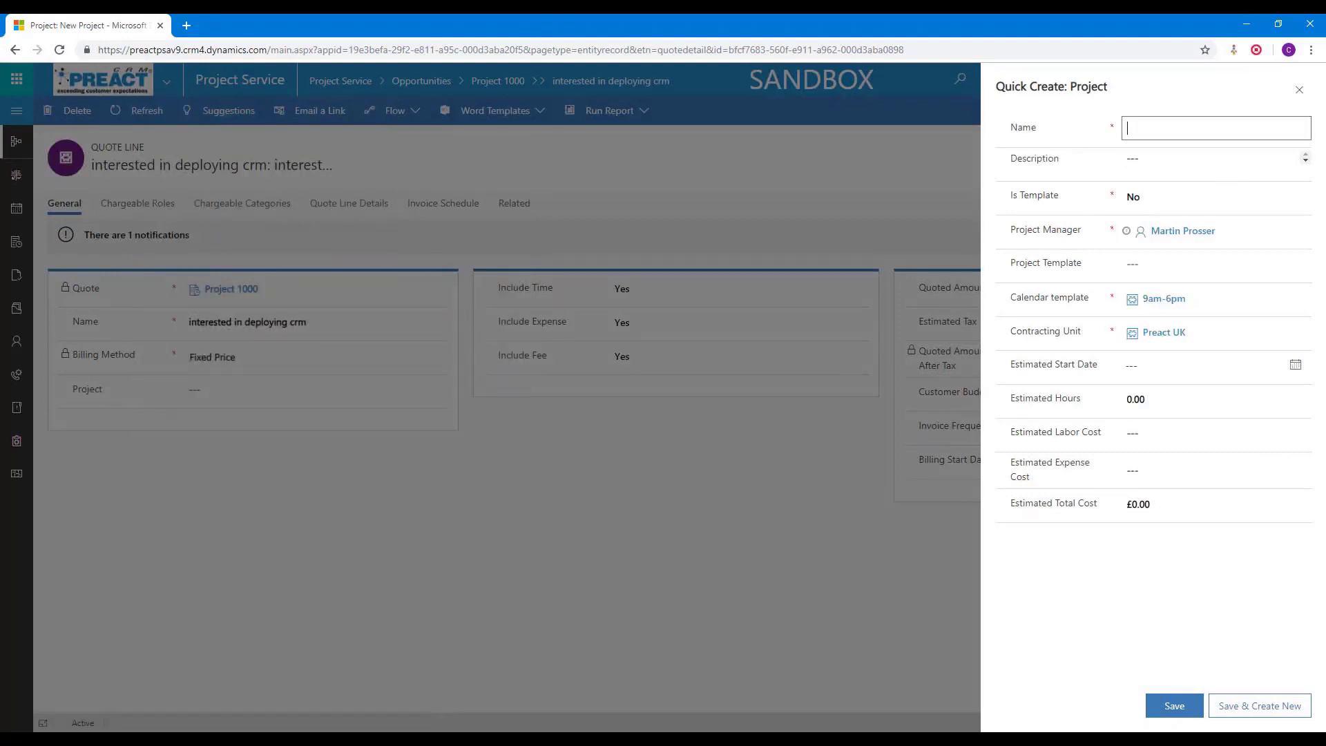
{"action": "type", "text": "Project 1000"}
{"action": "left_click", "coordinate": [1202, 264]}
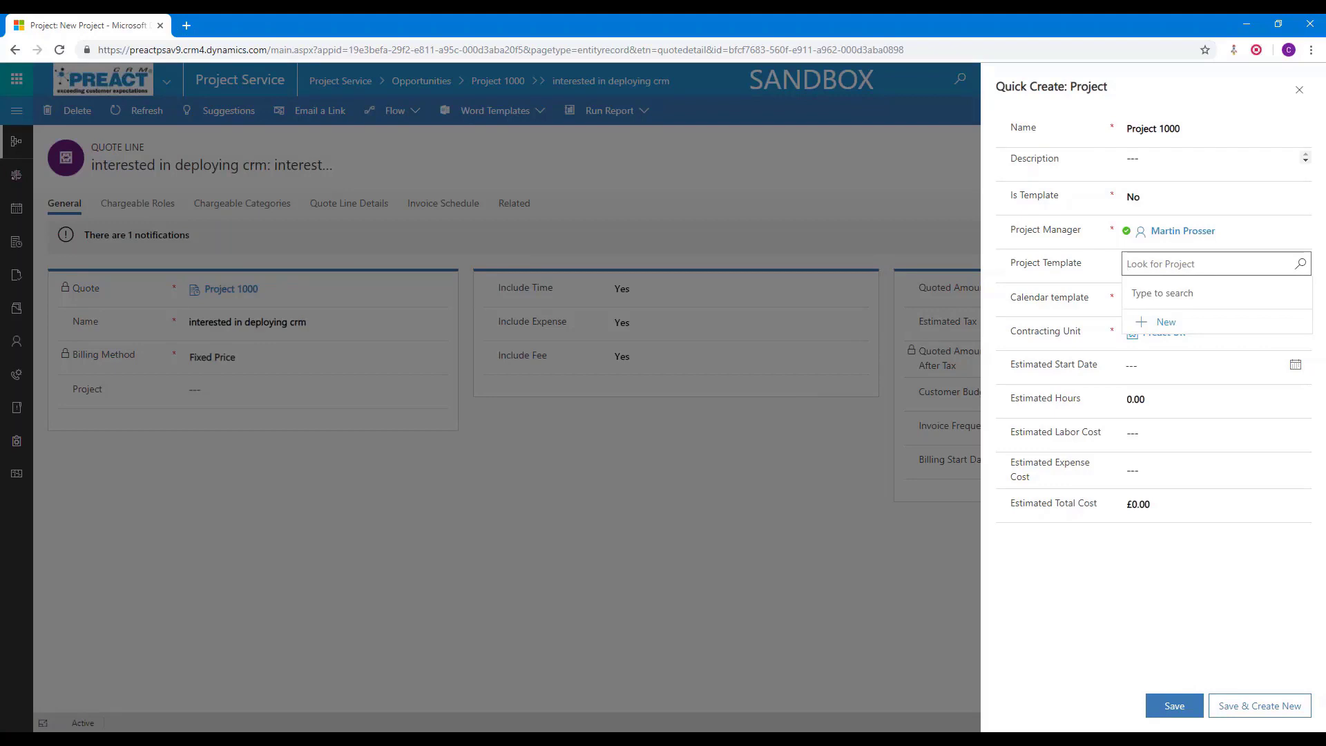
{"action": "left_click", "coordinate": [1303, 266]}
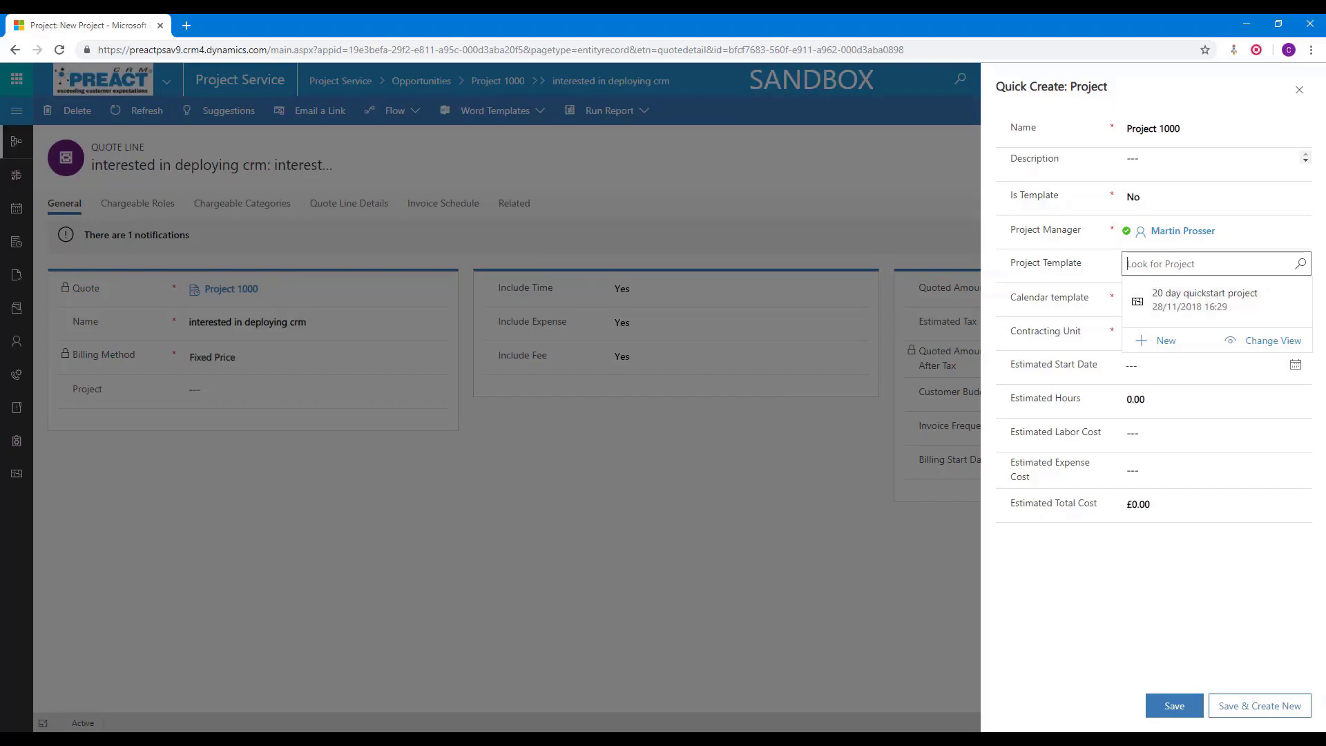
{"action": "left_click", "coordinate": [1202, 304]}
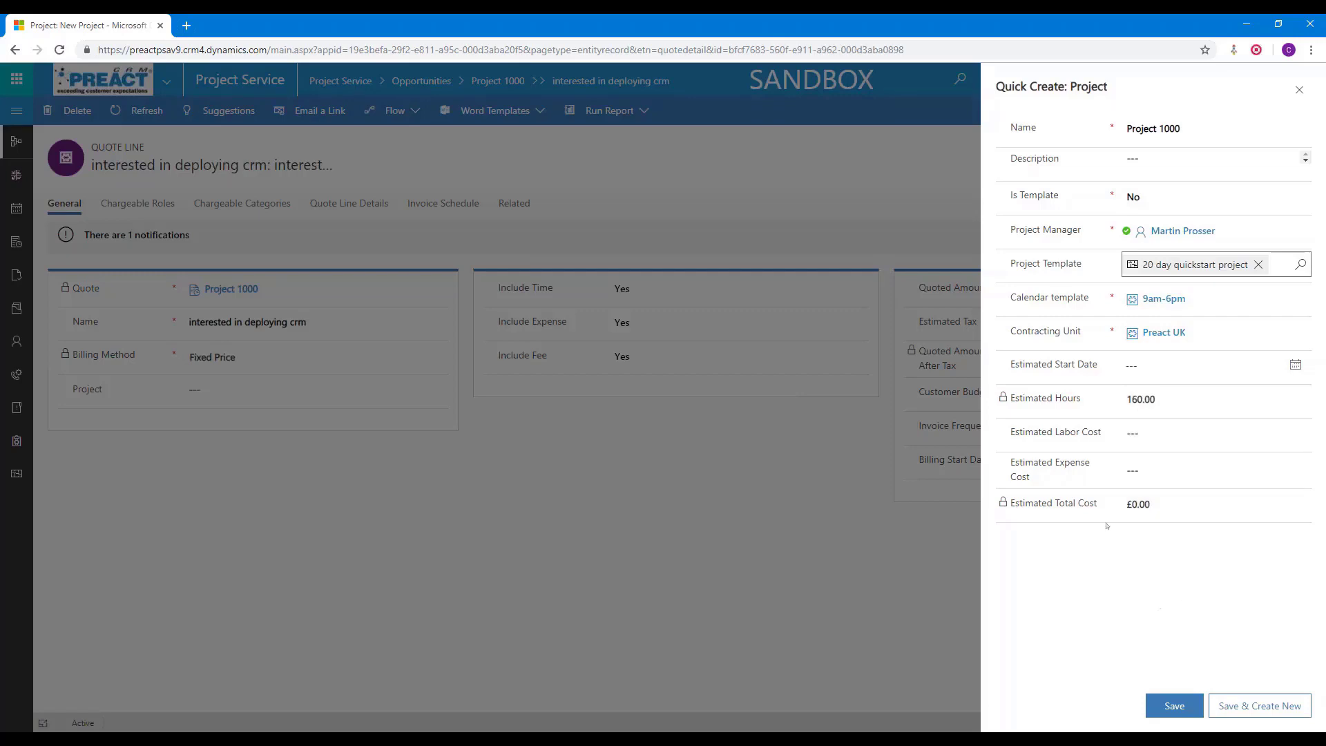
{"action": "left_click", "coordinate": [1173, 708]}
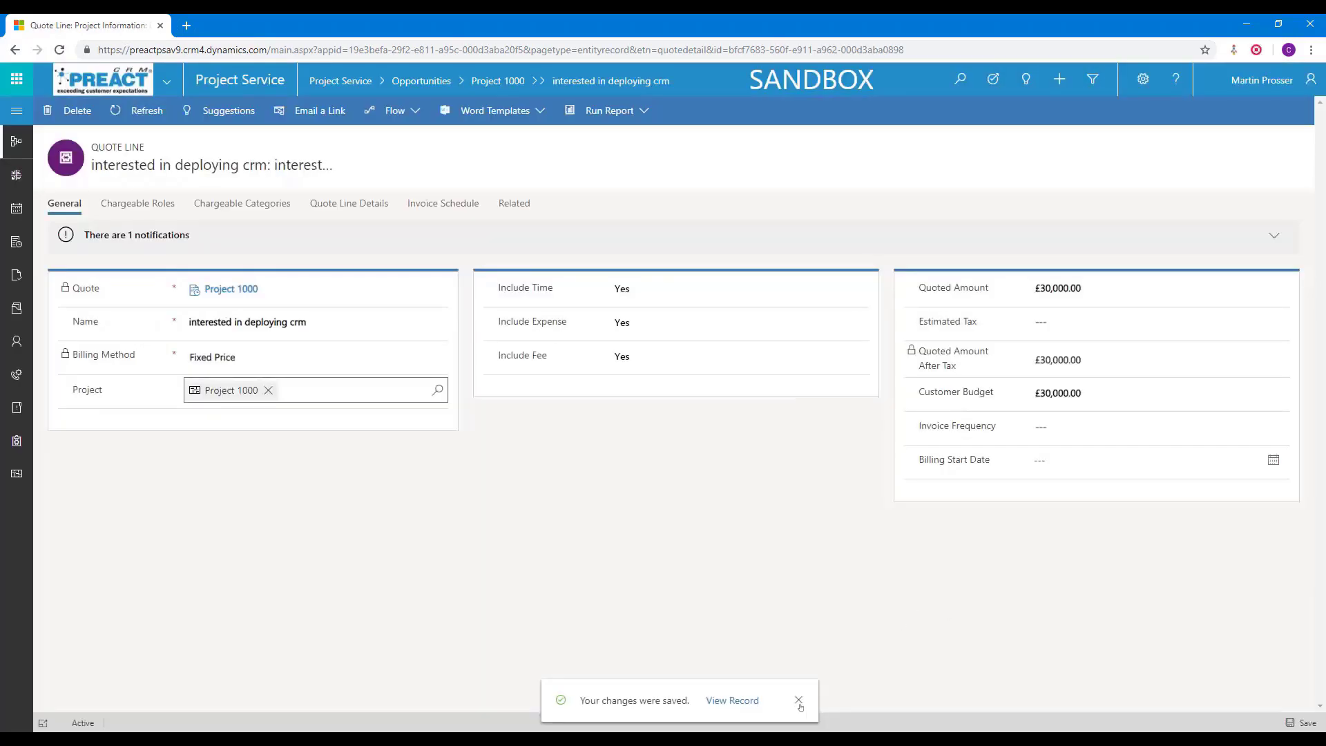
{"action": "left_click", "coordinate": [798, 702]}
- Import the project estimates into the quote line details with the default summarization options and review the imported lines
{"action": "left_click", "coordinate": [352, 203]}
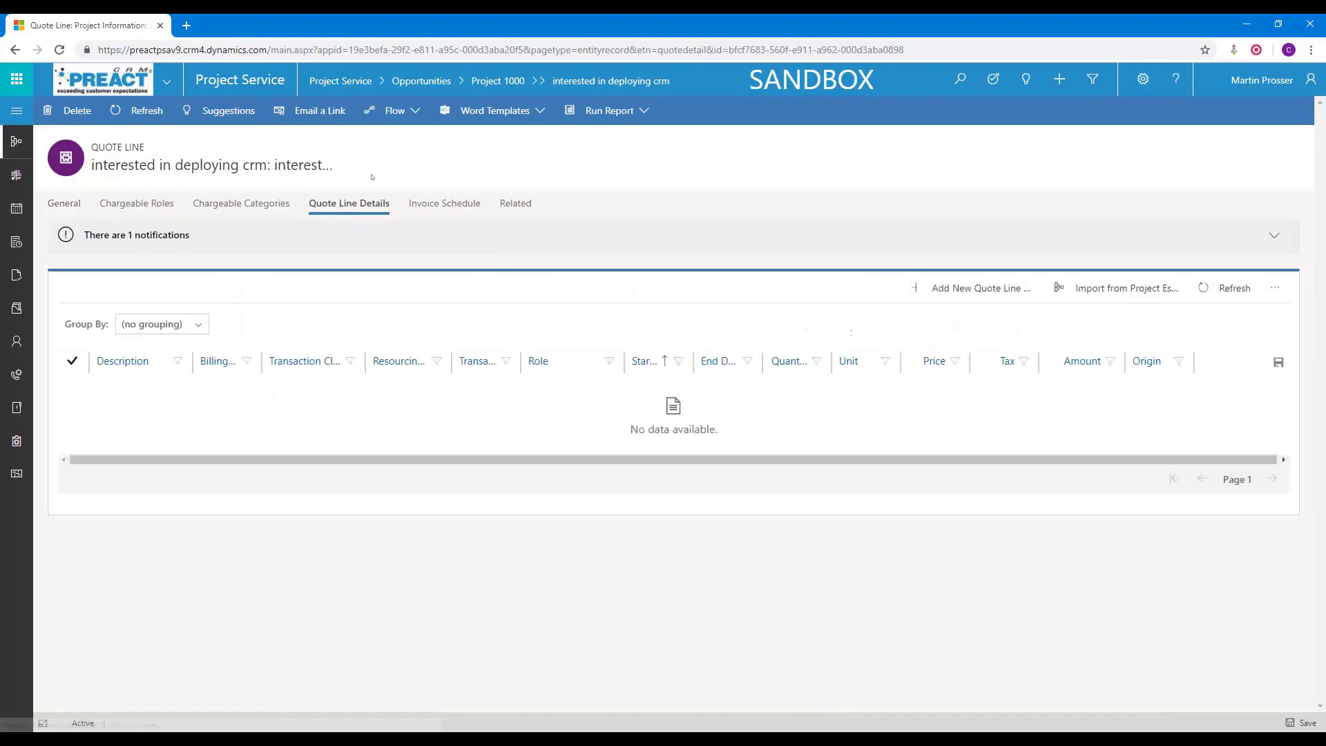
{"action": "left_click", "coordinate": [1107, 291]}
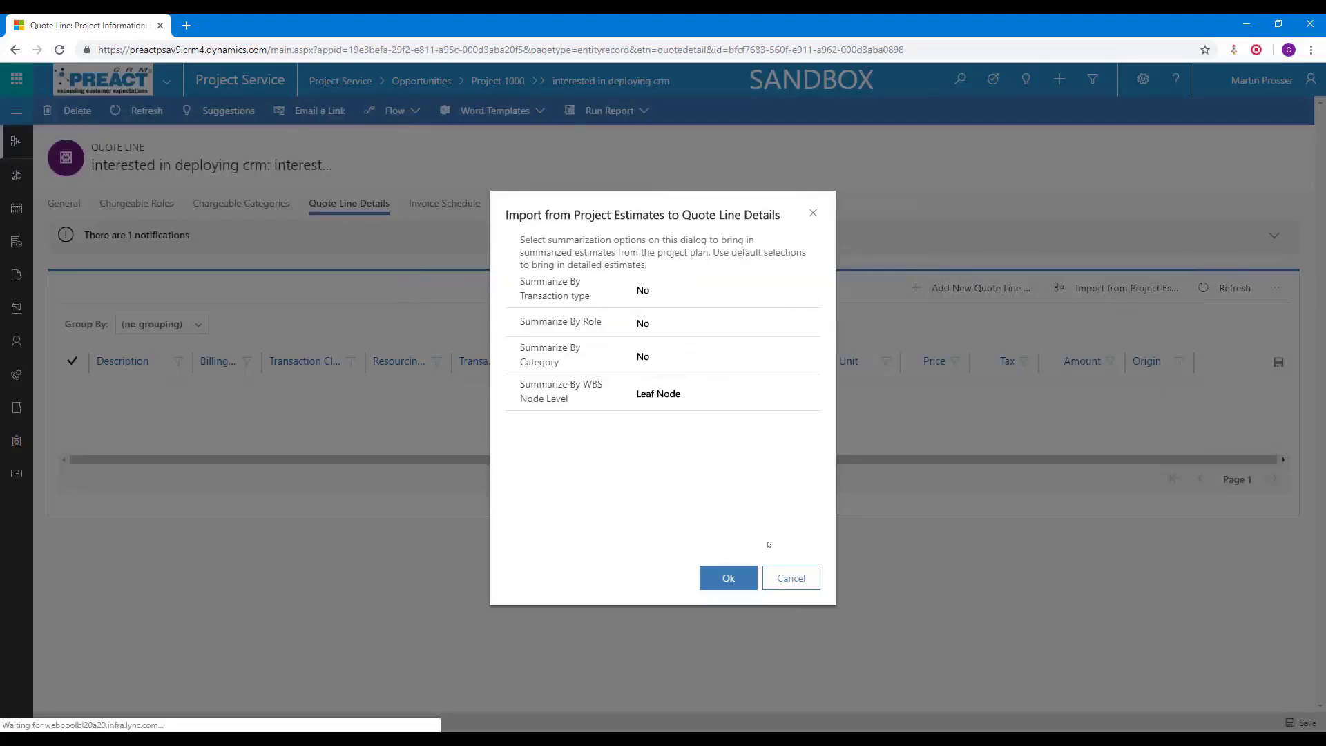
{"action": "left_click", "coordinate": [728, 577]}
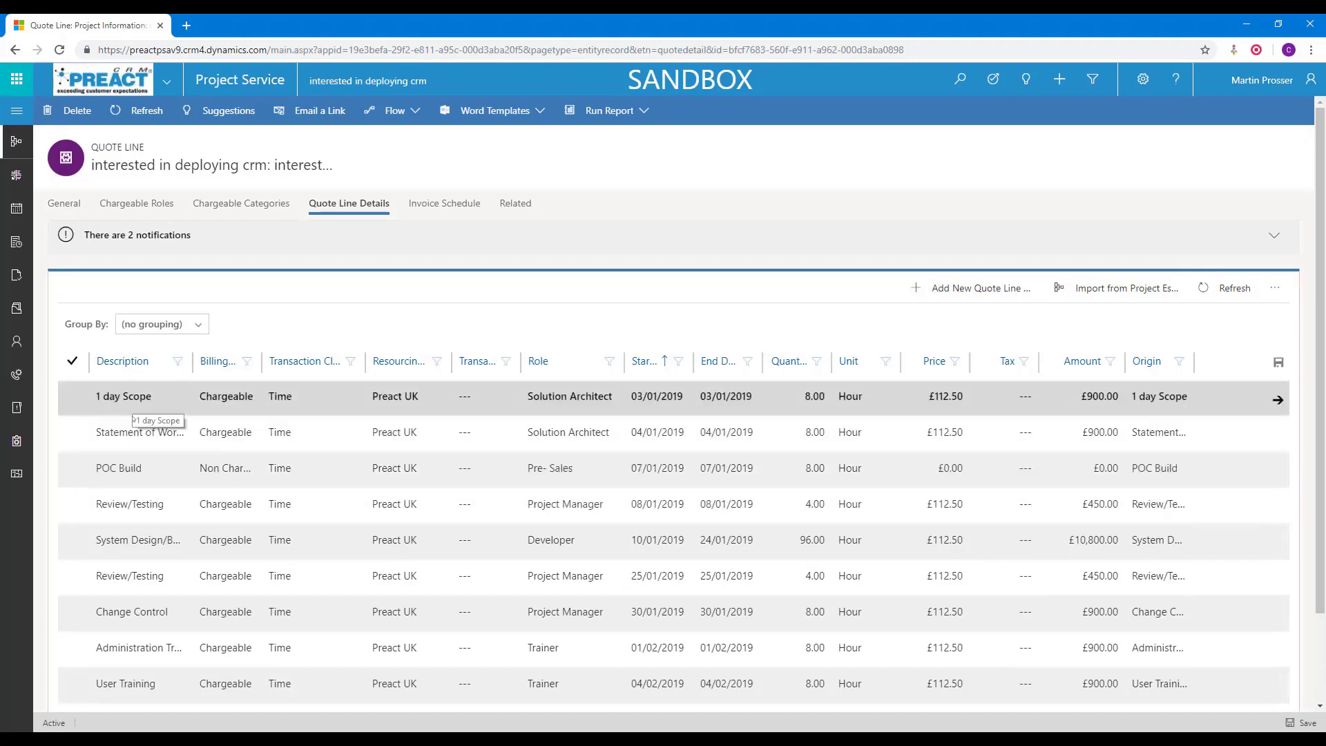
{"action": "scroll", "coordinate": [262, 493], "scroll_direction": "down", "scroll_amount": 3}
{"action": "scroll", "coordinate": [304, 504], "scroll_direction": "up", "scroll_amount": 2}
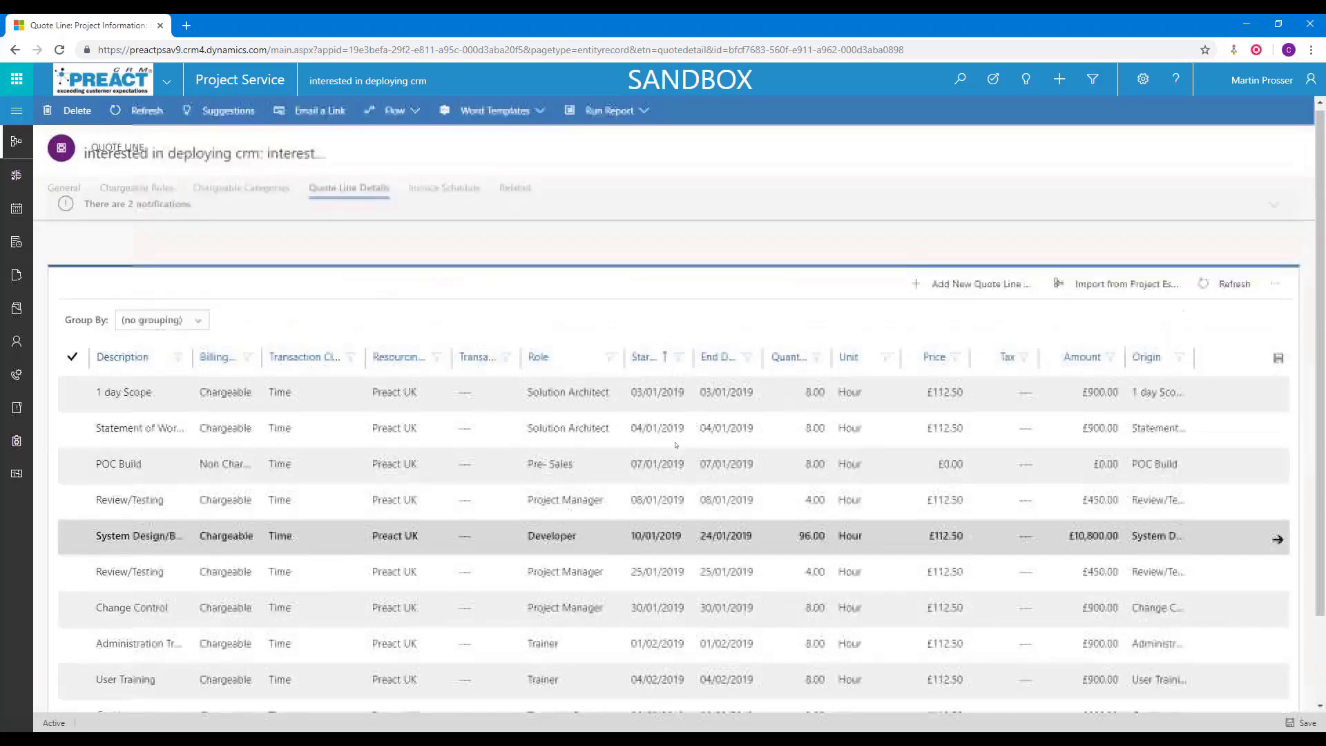
{"action": "scroll", "coordinate": [680, 454], "scroll_direction": "down", "scroll_amount": 1}
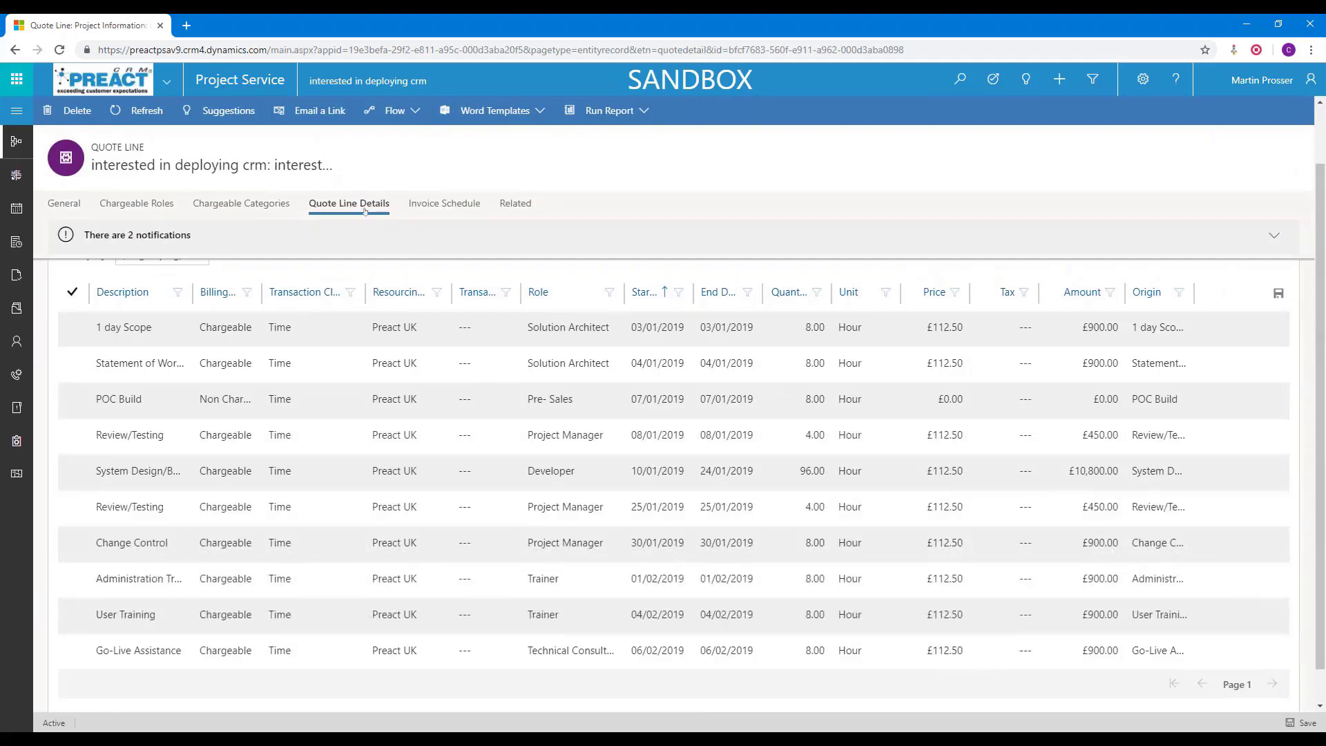
- Set the quote line's invoice frequency to Bi-Weekly in its general information
{"action": "left_click", "coordinate": [67, 205]}
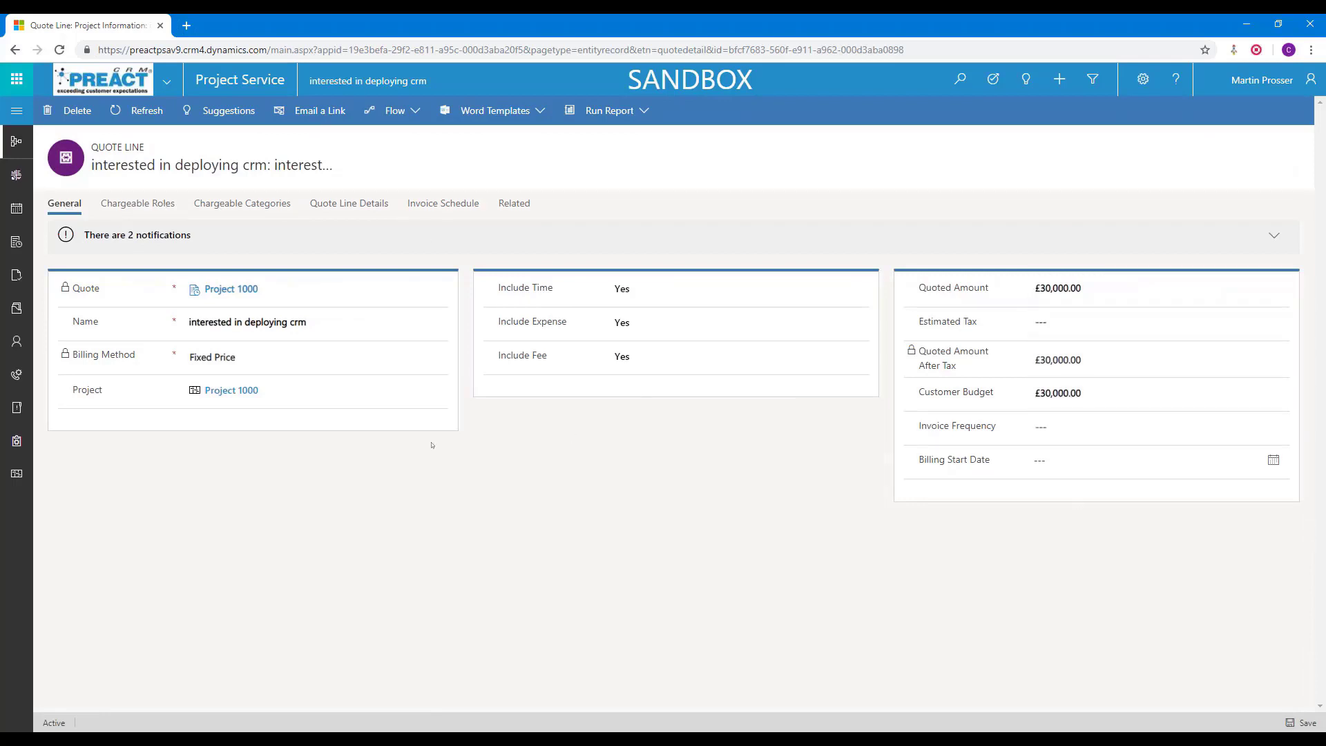
{"action": "left_click", "coordinate": [357, 204]}
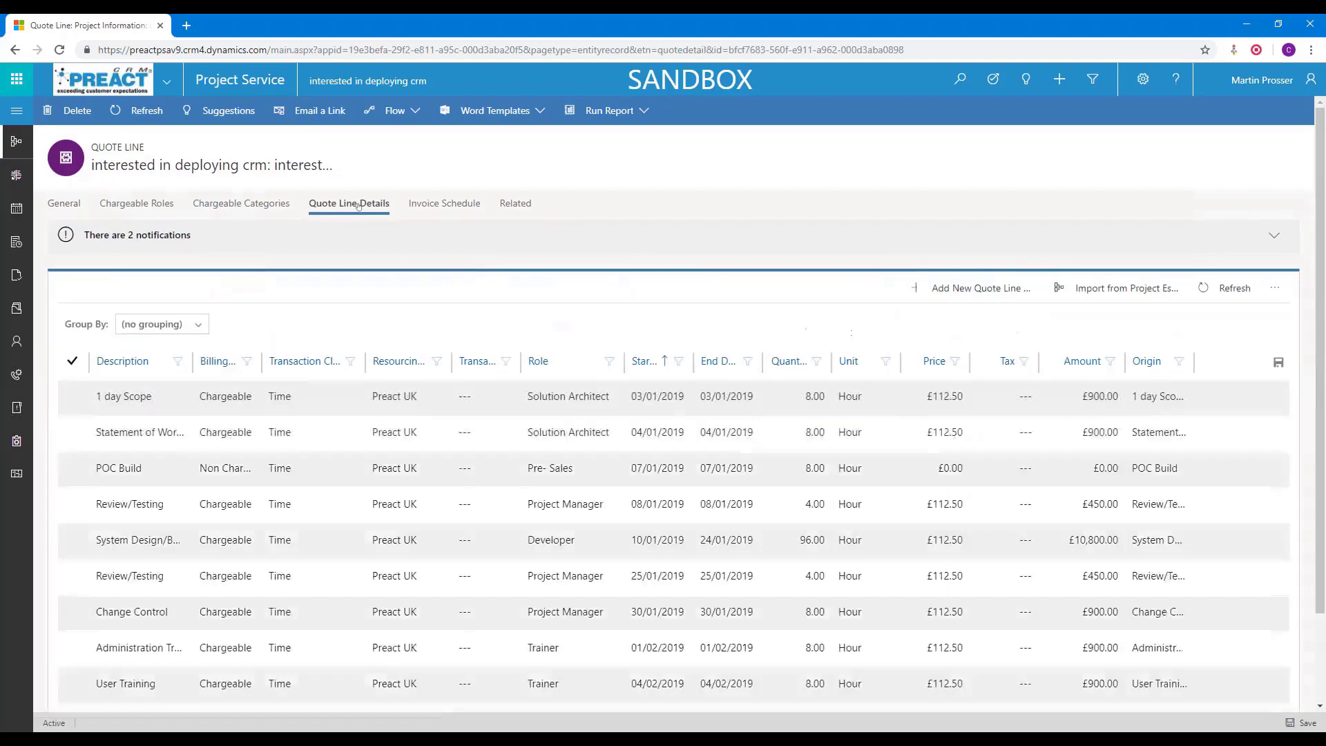
{"action": "left_click", "coordinate": [65, 204]}
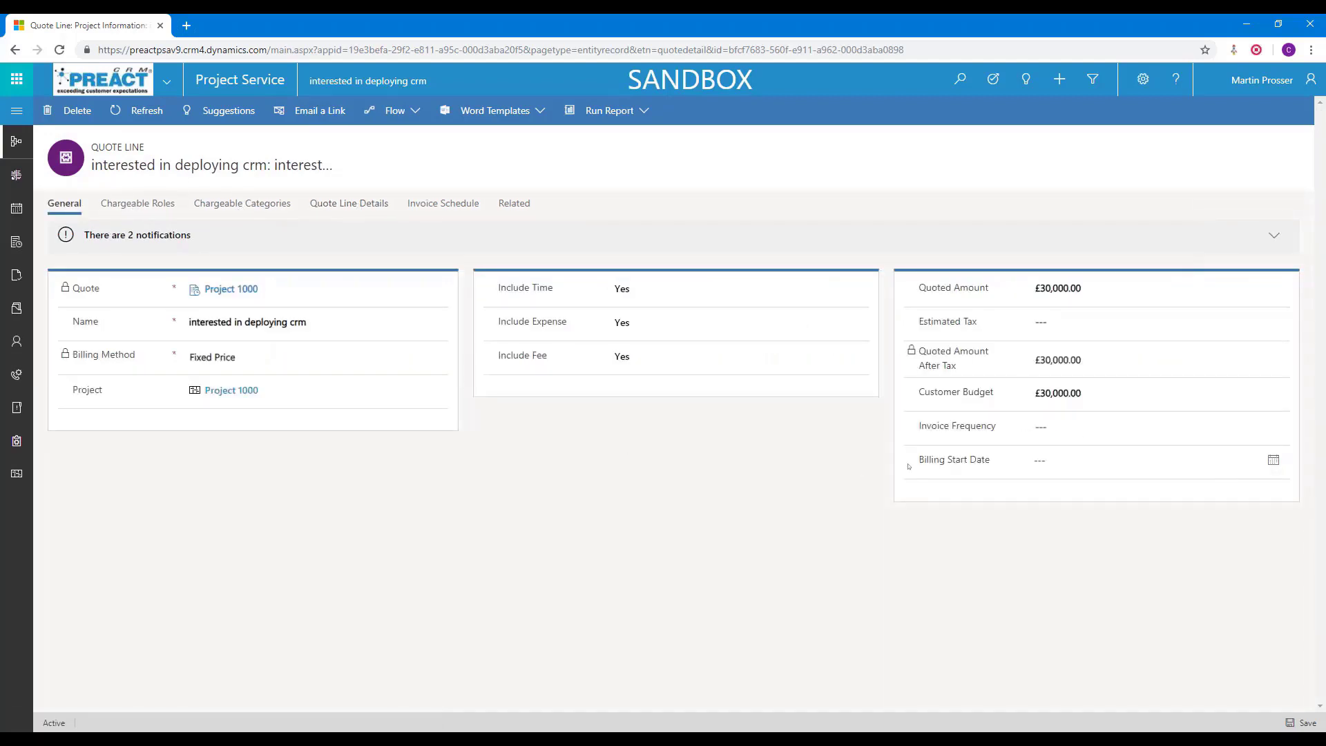
{"action": "left_click", "coordinate": [1091, 431]}
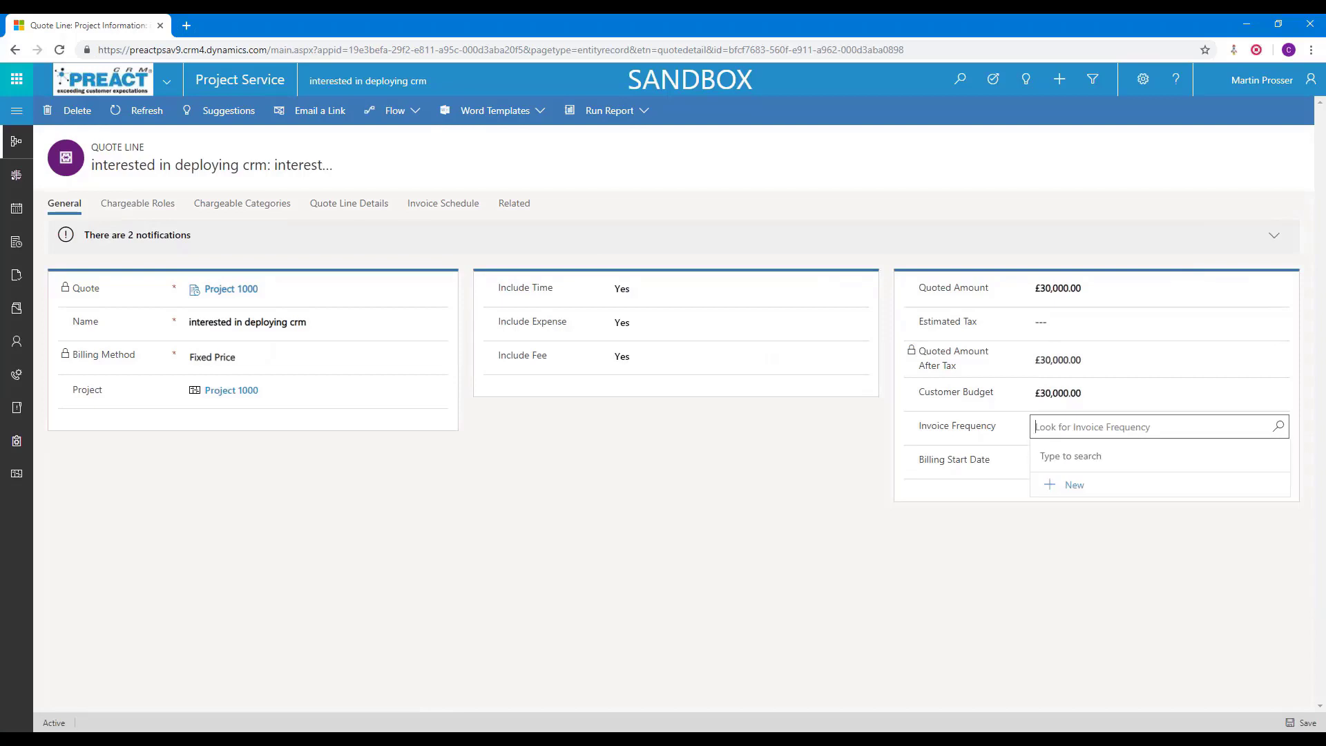
{"action": "left_click", "coordinate": [1278, 426]}
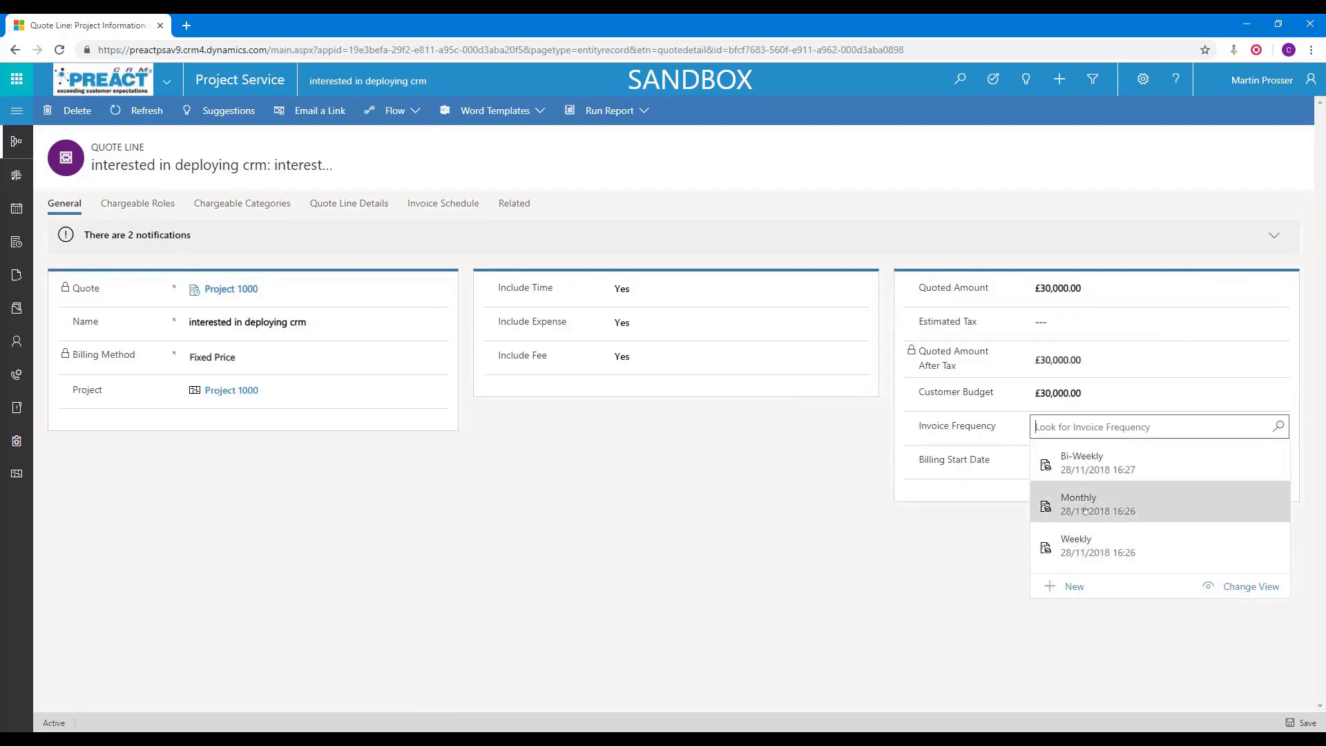
{"action": "left_click", "coordinate": [1081, 464]}
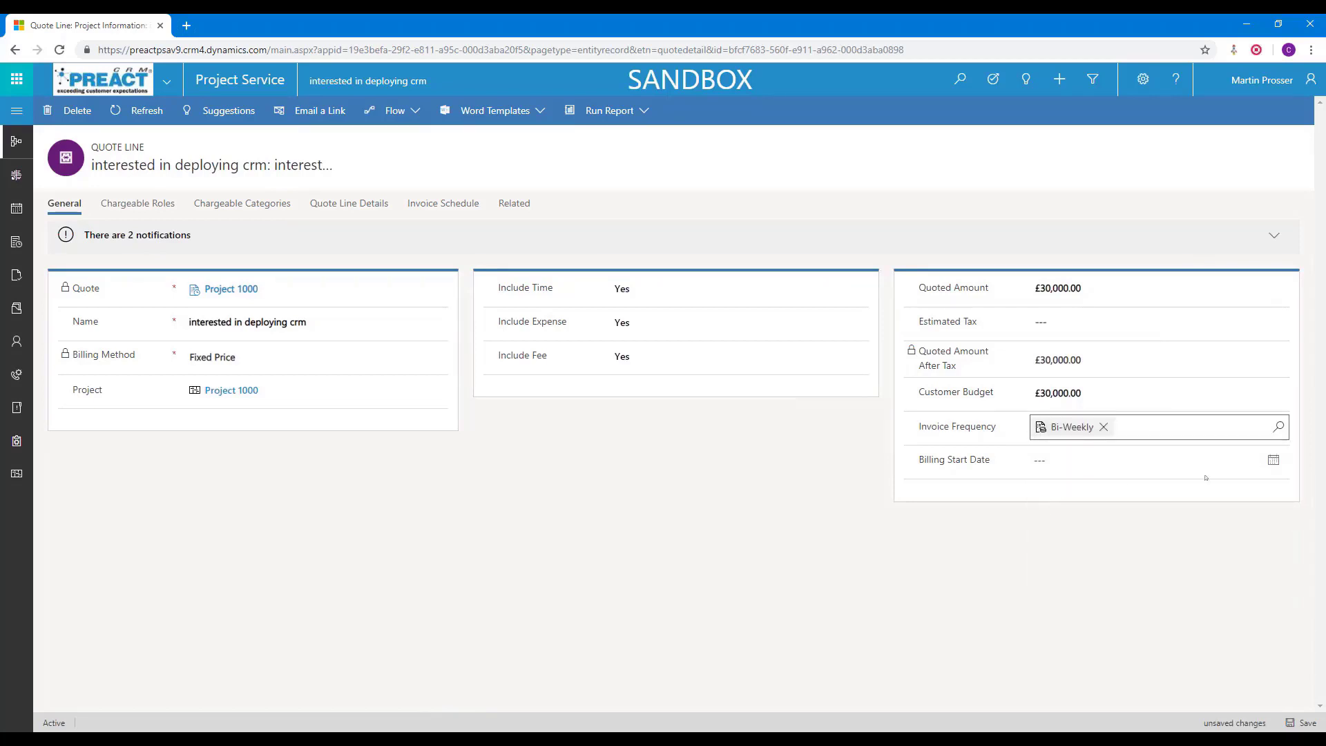
- Set the quote line's billing start date to 10/01/2019 and save the record
{"action": "left_click", "coordinate": [1082, 460]}
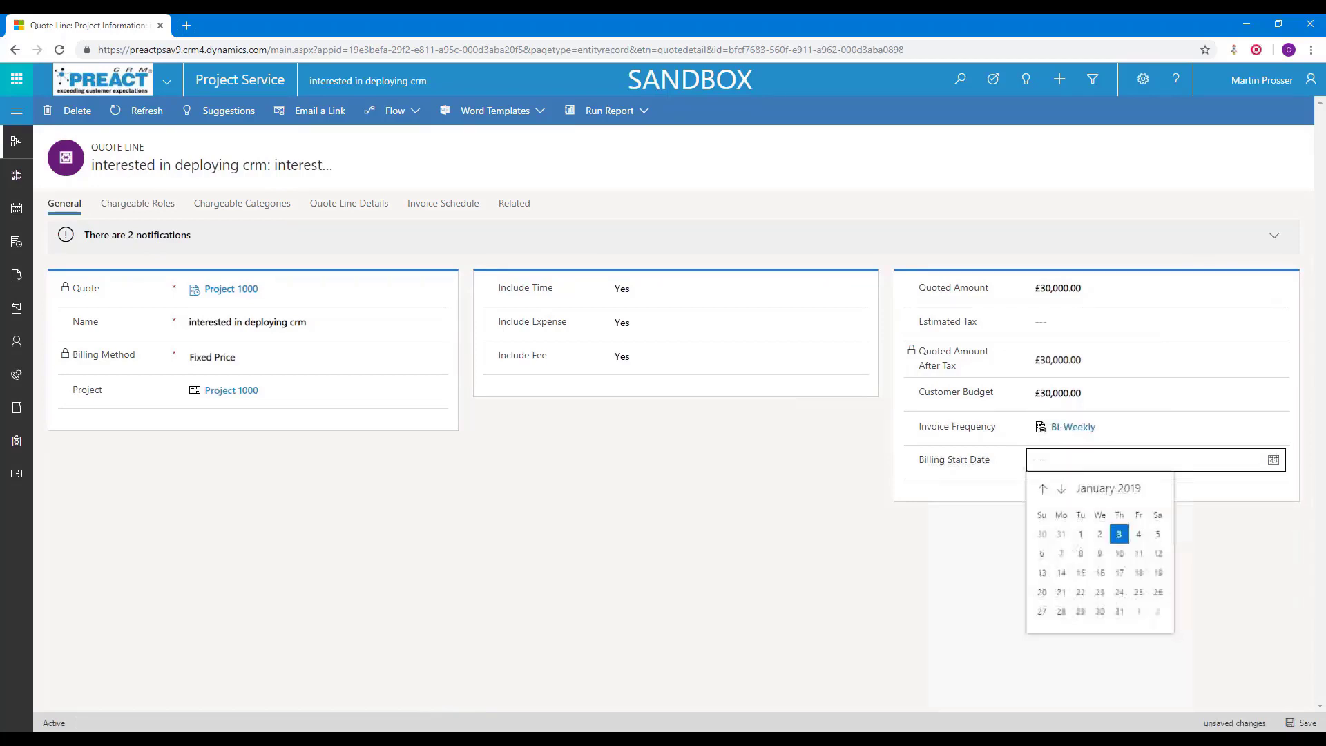
{"action": "left_click", "coordinate": [1119, 551]}
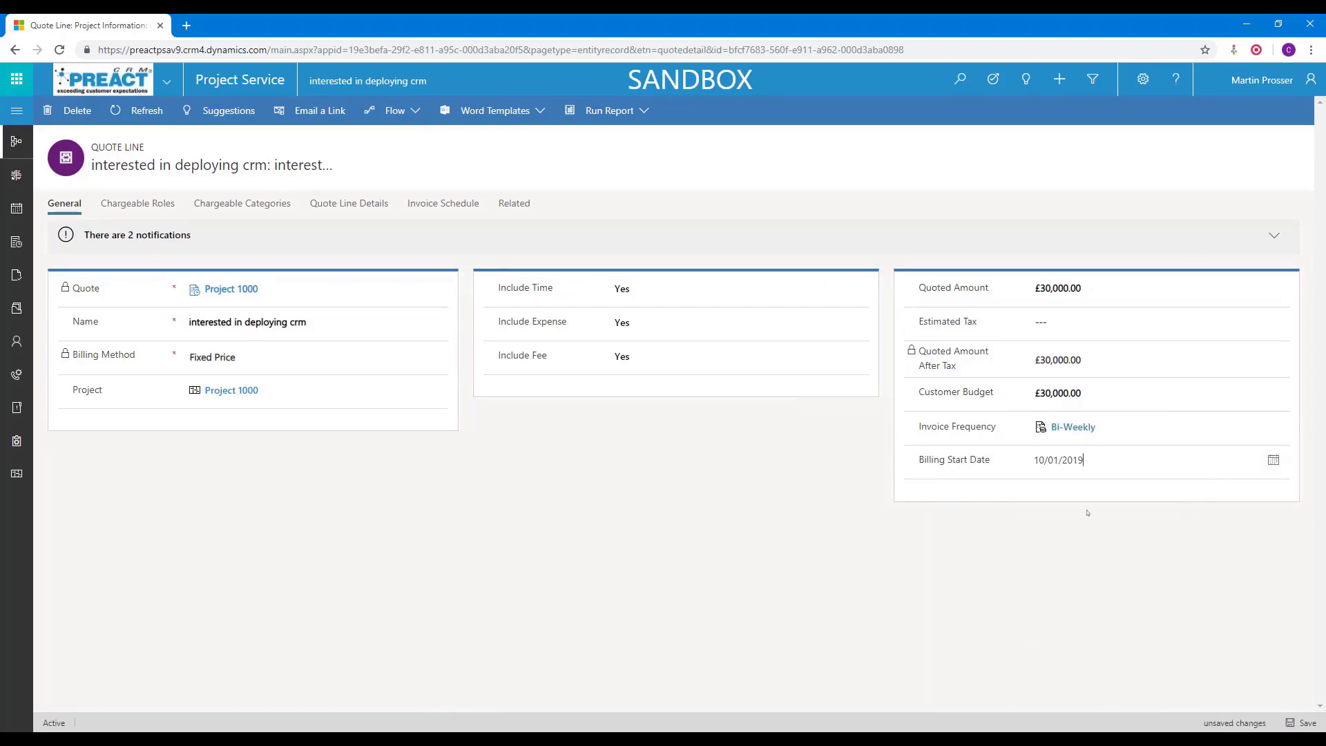
{"action": "left_click", "coordinate": [1293, 725]}
- Review the quote line details and the milestone dates and amounts in the quote line's invoice schedule
{"action": "left_click", "coordinate": [367, 202]}
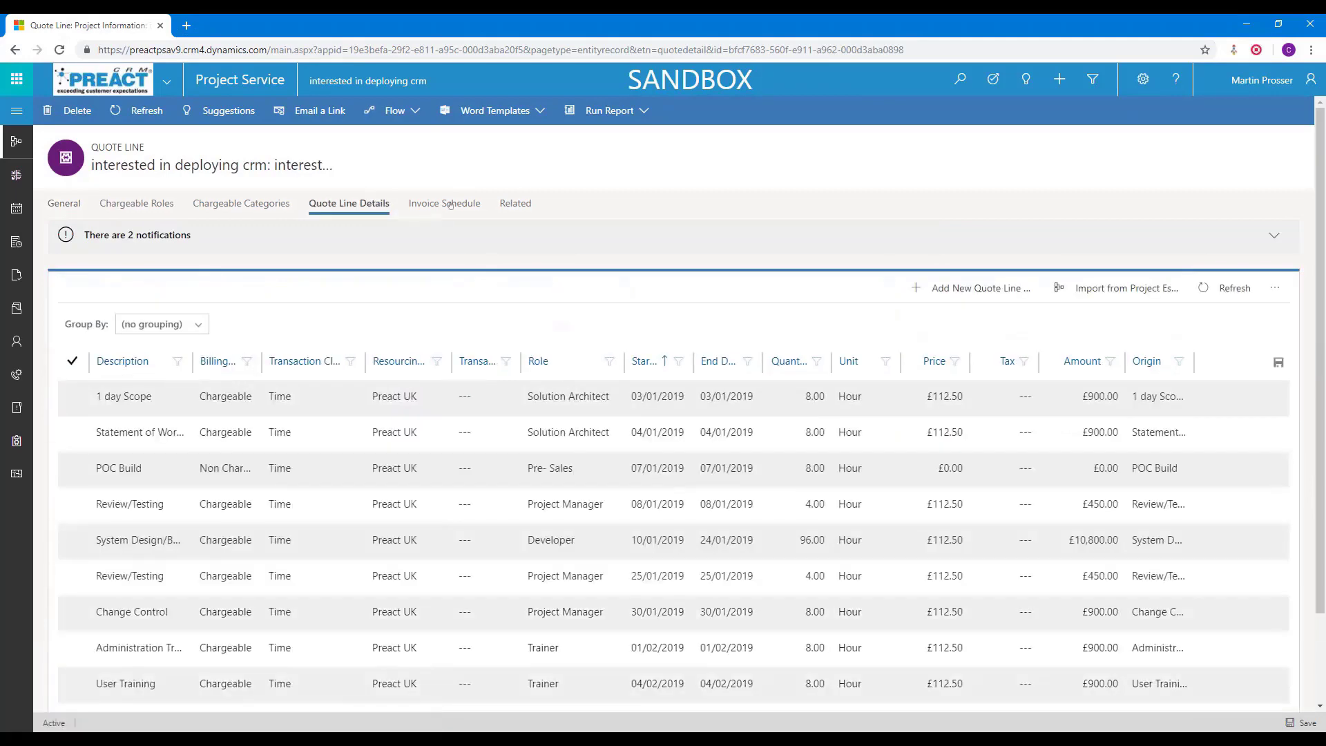
{"action": "scroll", "coordinate": [402, 577], "scroll_direction": "down", "scroll_amount": 1}
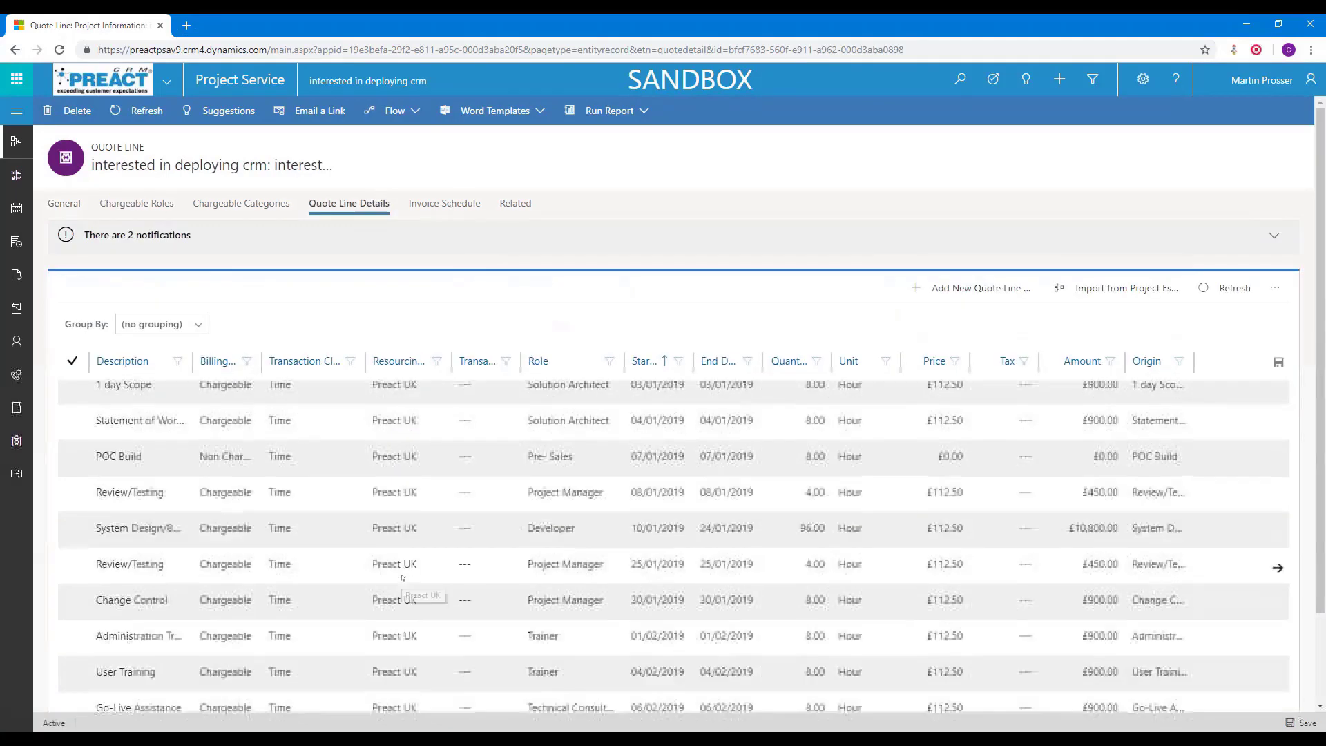
{"action": "scroll", "coordinate": [403, 577], "scroll_direction": "up", "scroll_amount": 1}
{"action": "left_click", "coordinate": [442, 203]}
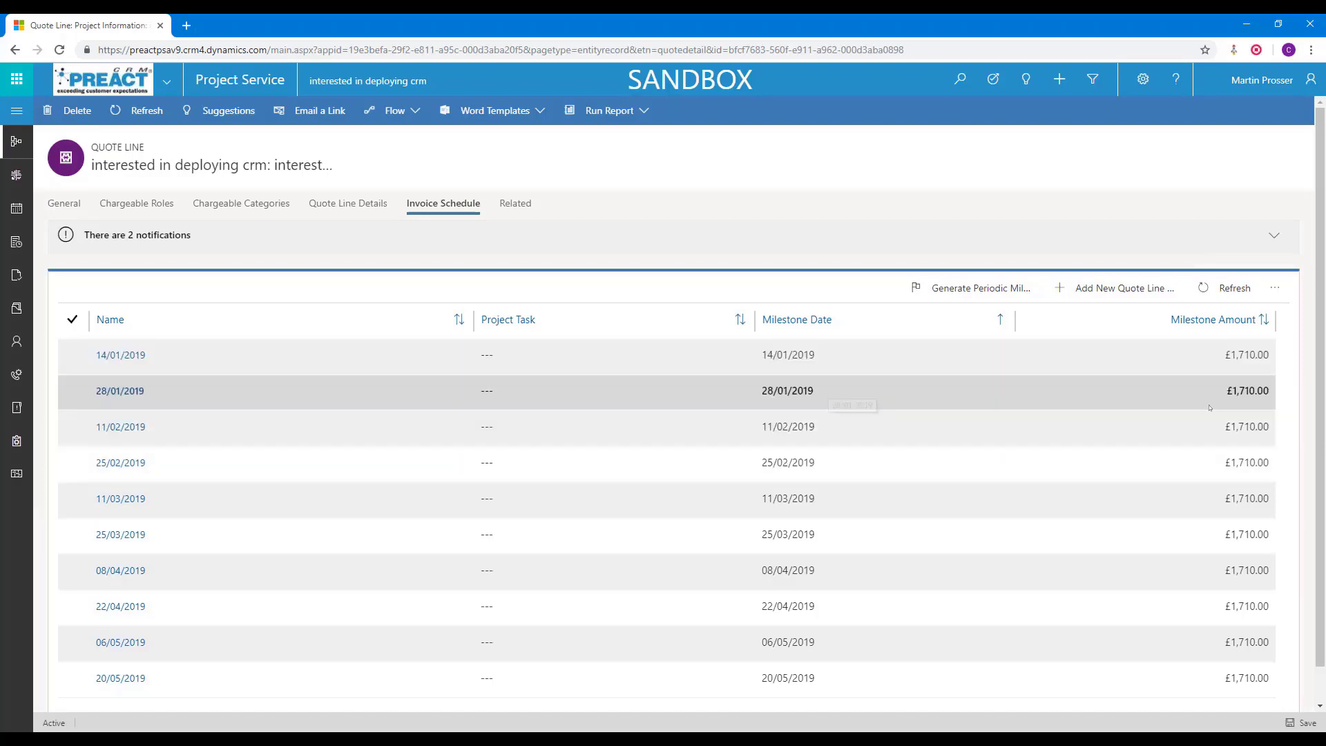
{"action": "scroll", "coordinate": [1235, 533], "scroll_direction": "down", "scroll_amount": 1}
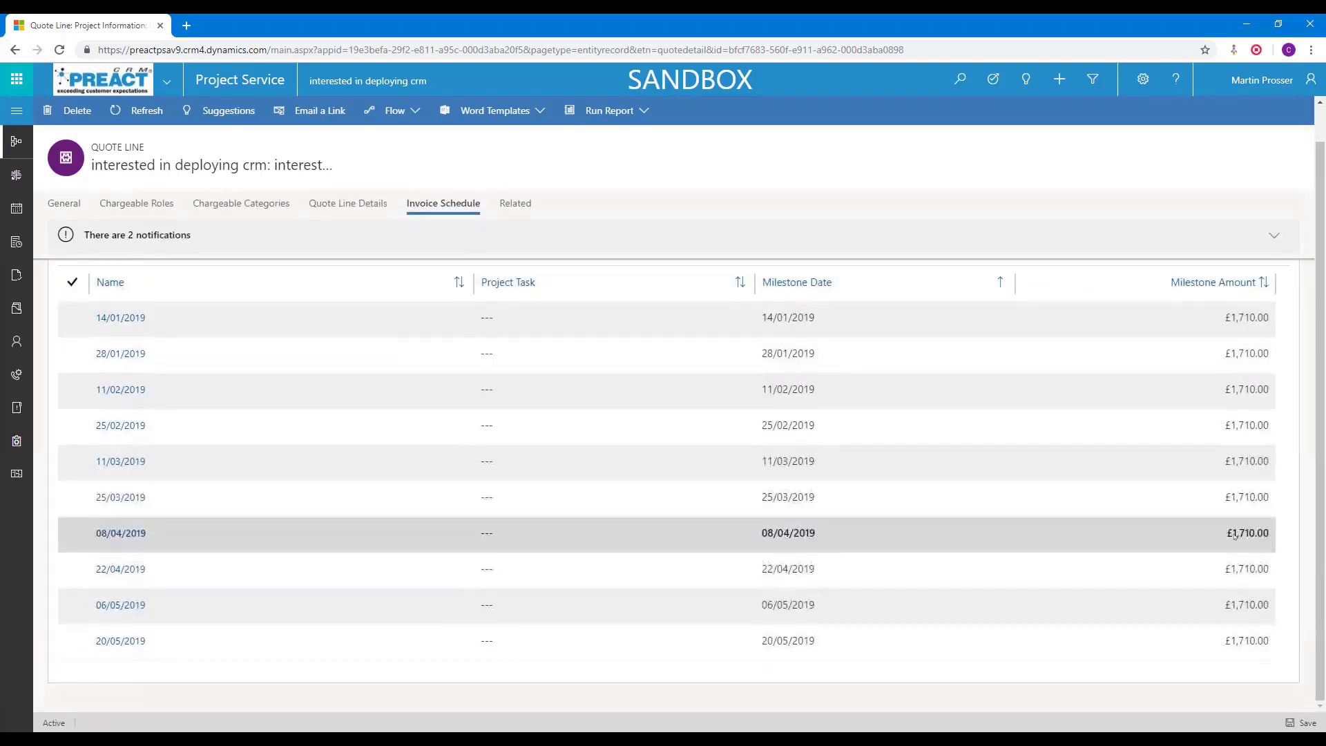
{"action": "scroll", "coordinate": [1235, 534], "scroll_direction": "up", "scroll_amount": 1}
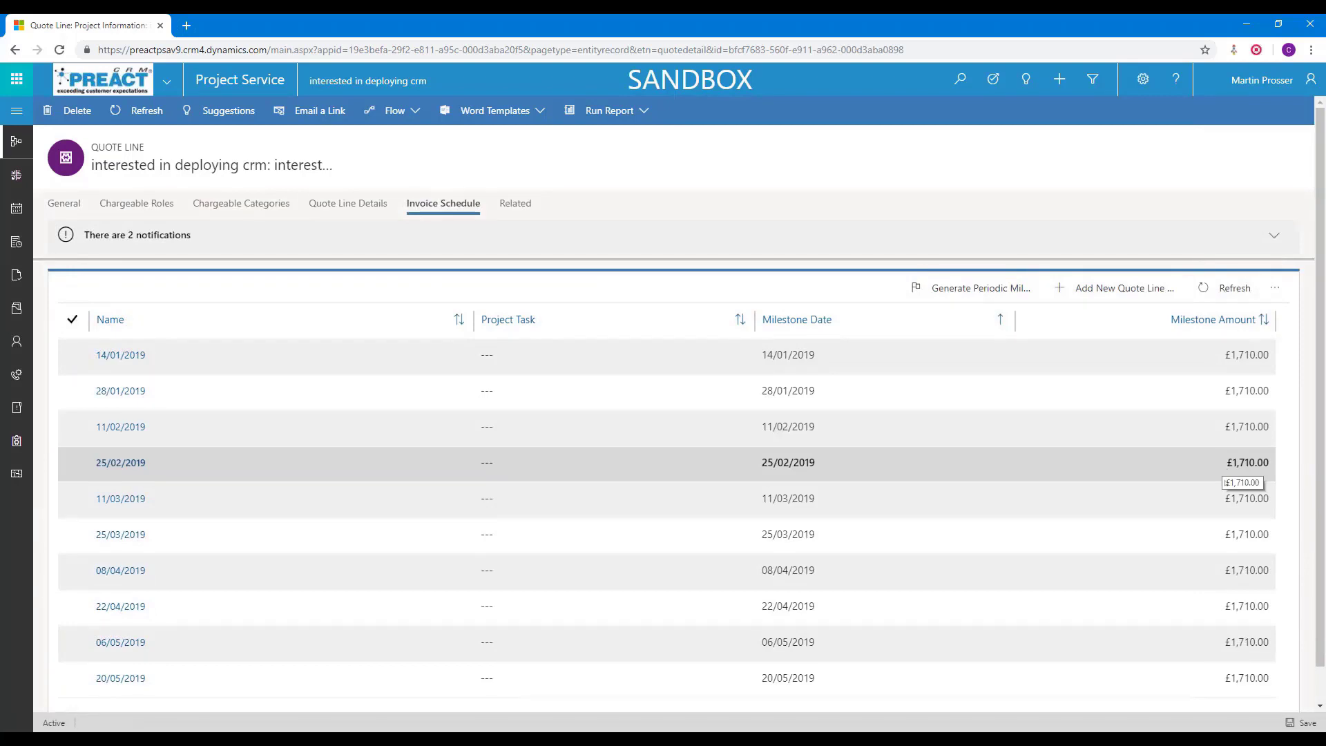
- Return to the parent quote Project 1000 from the line's general information and review its project-based and product-based lines
{"action": "left_click", "coordinate": [63, 203]}
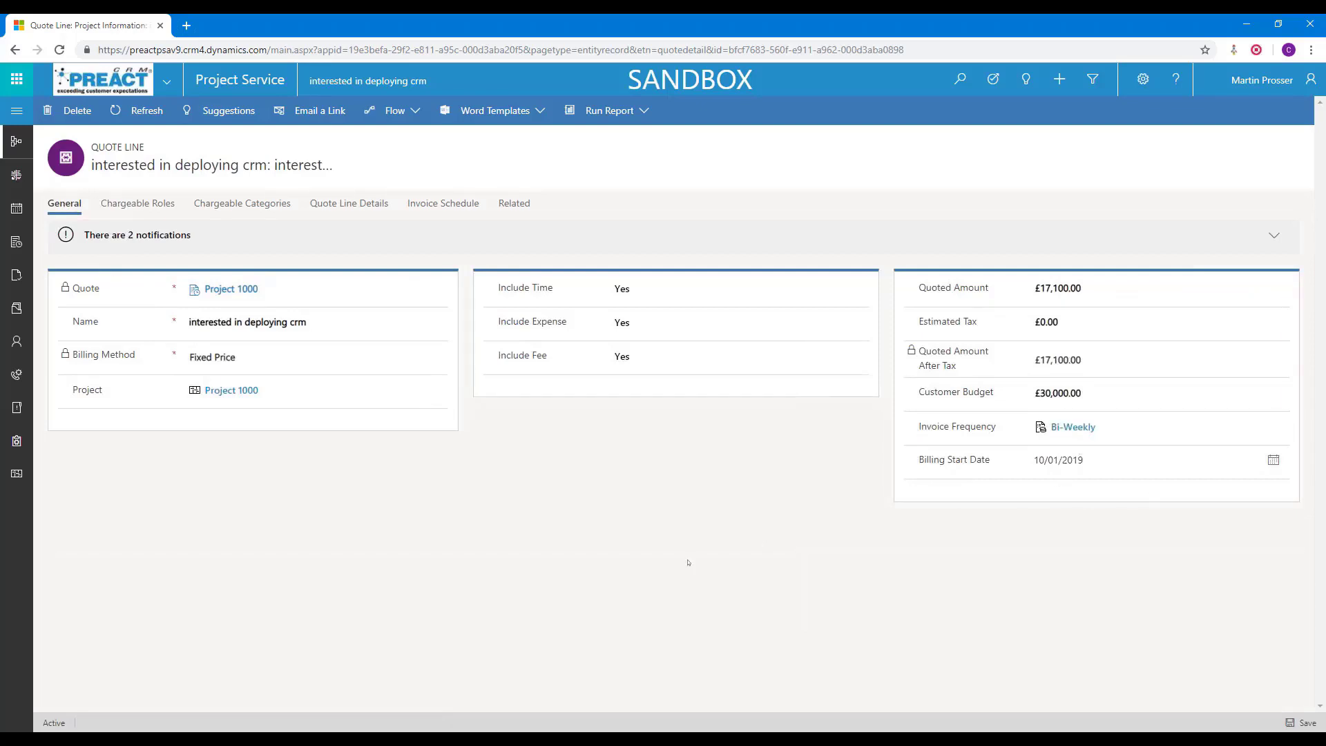
{"action": "left_click", "coordinate": [221, 290]}
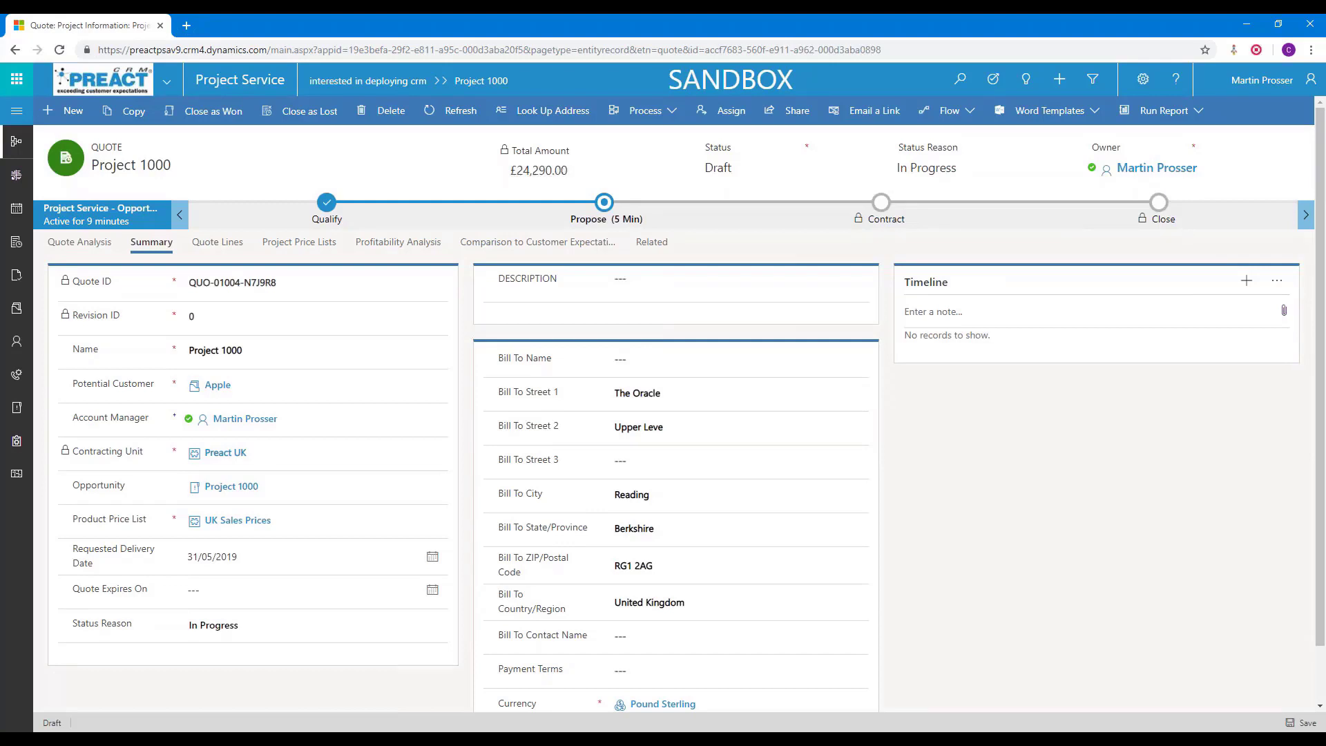
{"action": "left_click", "coordinate": [227, 244]}
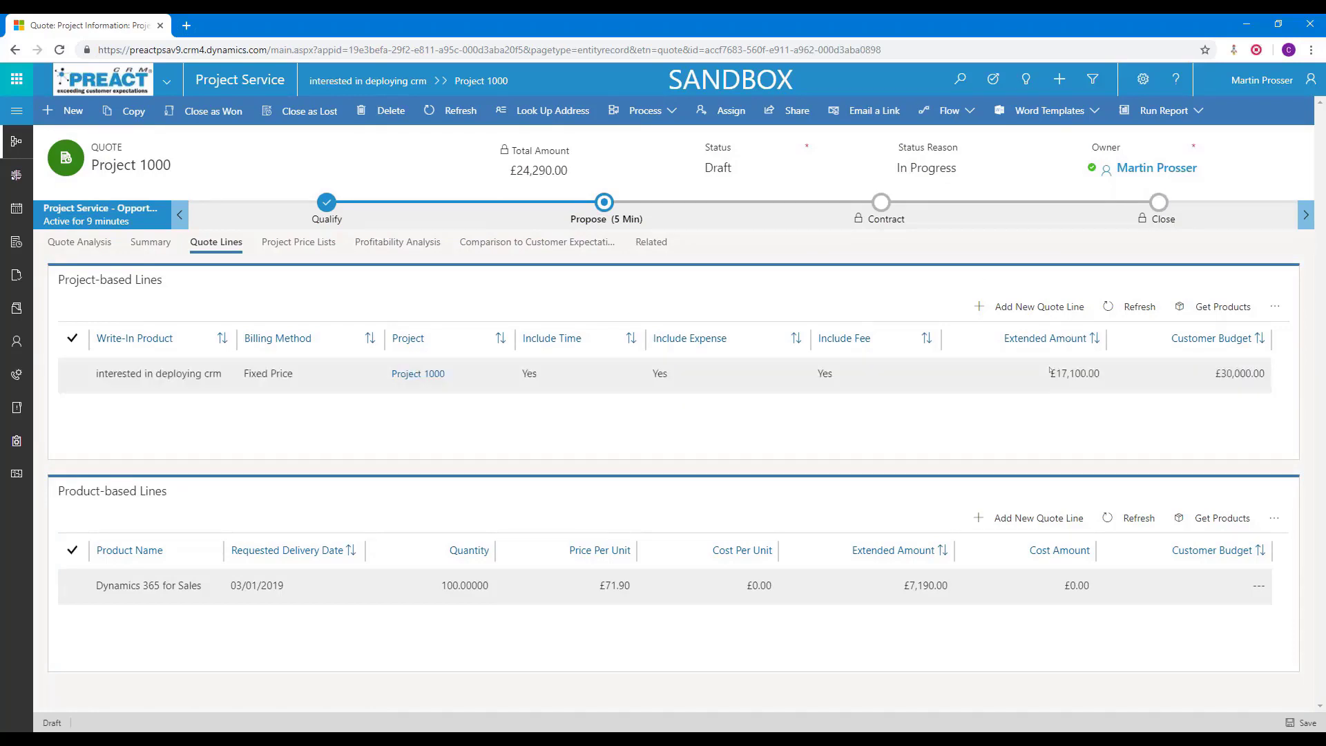
{"action": "left_click", "coordinate": [1051, 382]}
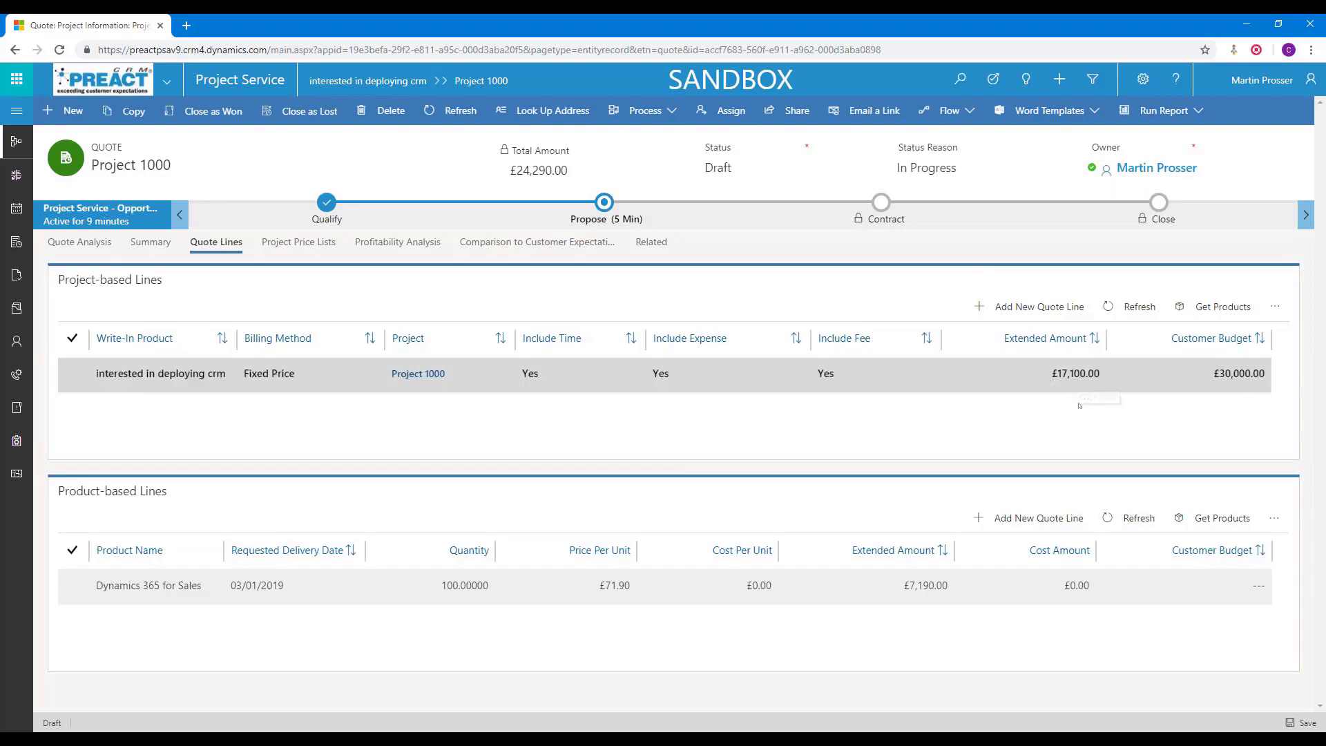
{"action": "left_click", "coordinate": [649, 371]}
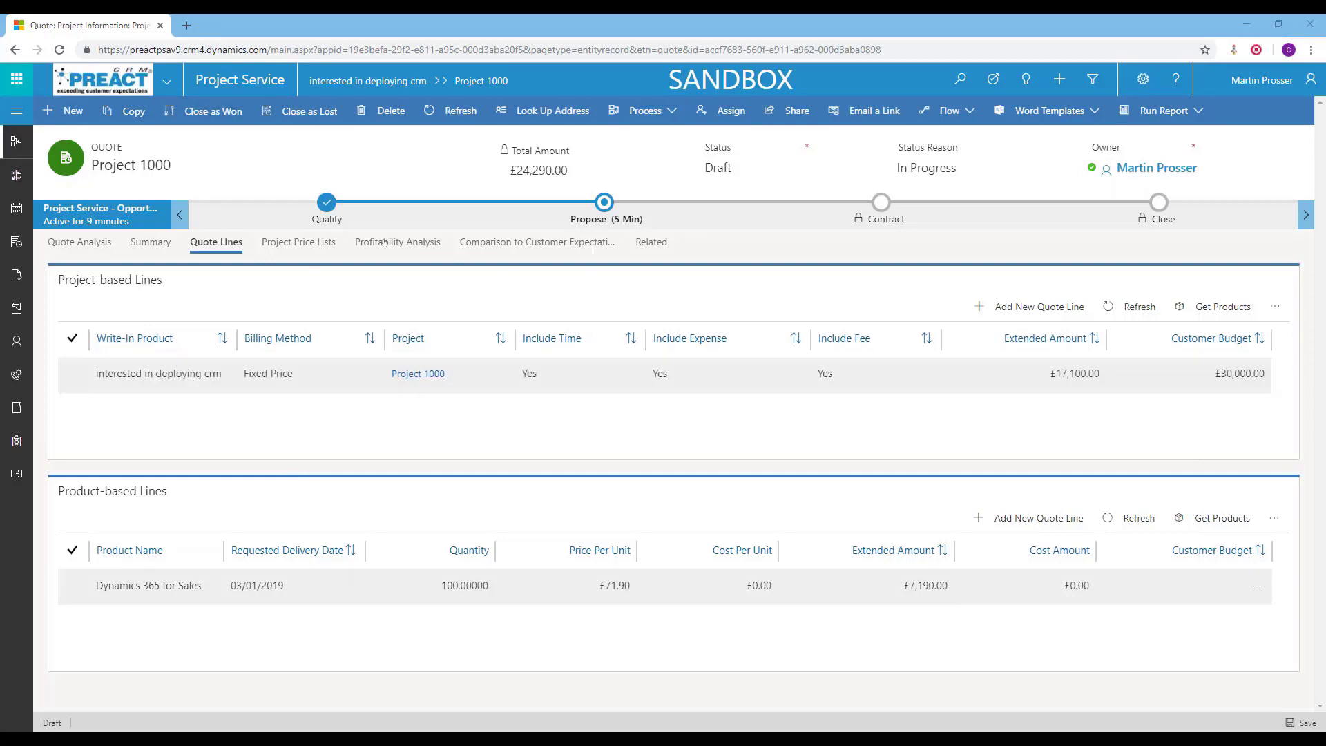
- Recalculate the quote's total chargeable and non-chargeable costs in the profitability analysis and review the cost and revenue charts
{"action": "left_click", "coordinate": [405, 243]}
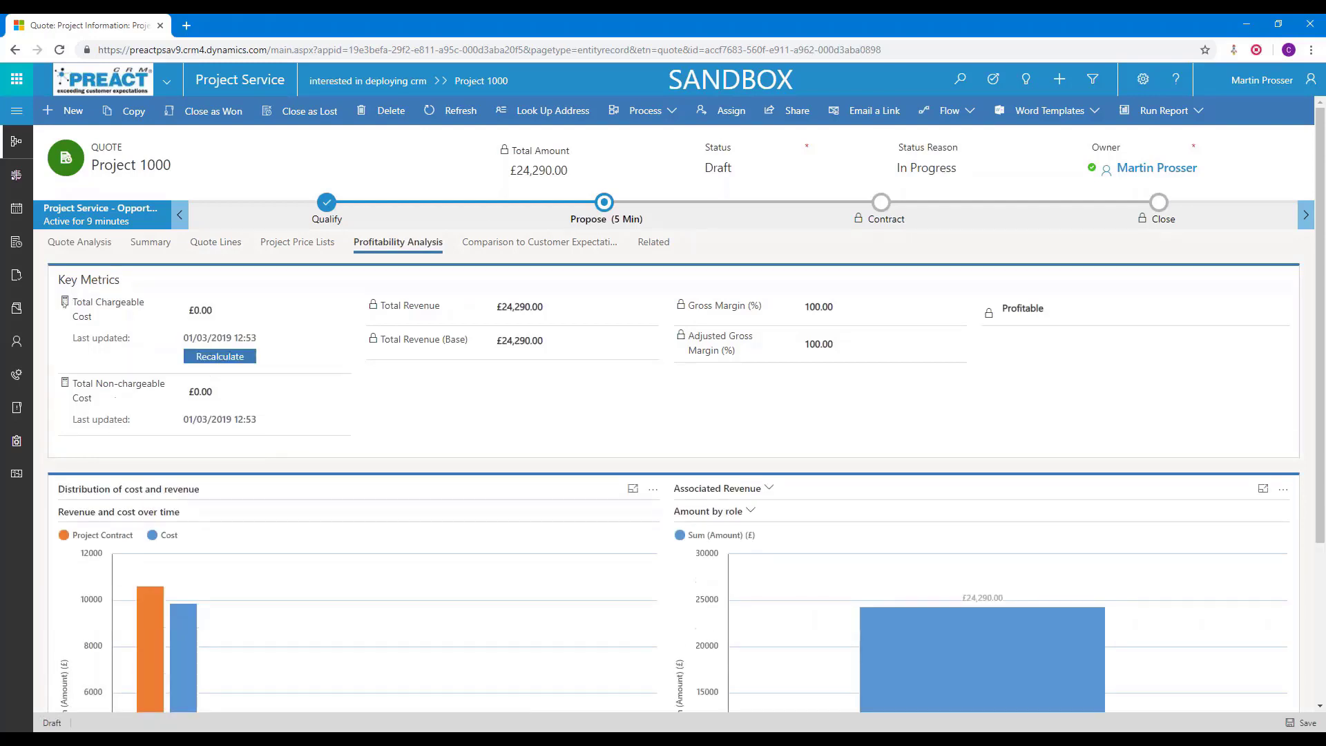
{"action": "left_click", "coordinate": [219, 356]}
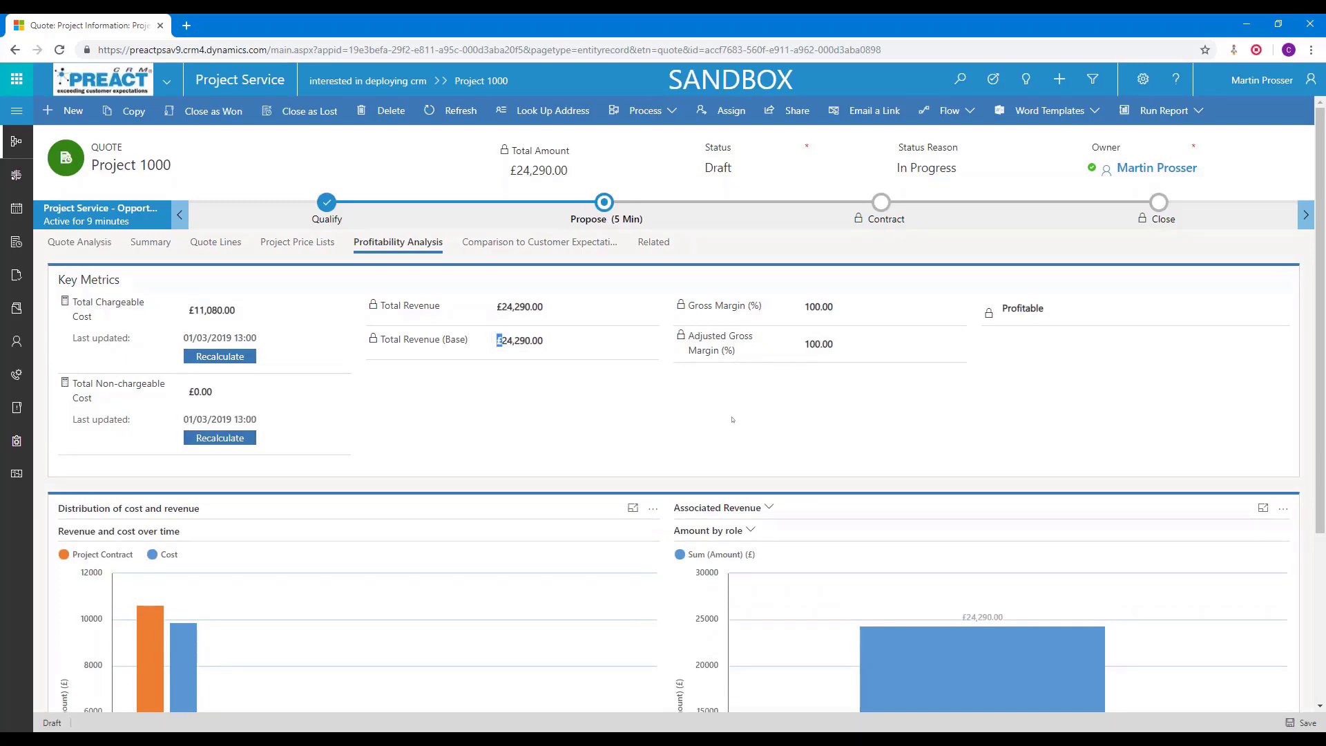
{"action": "scroll", "coordinate": [735, 435], "scroll_direction": "down", "scroll_amount": 3}
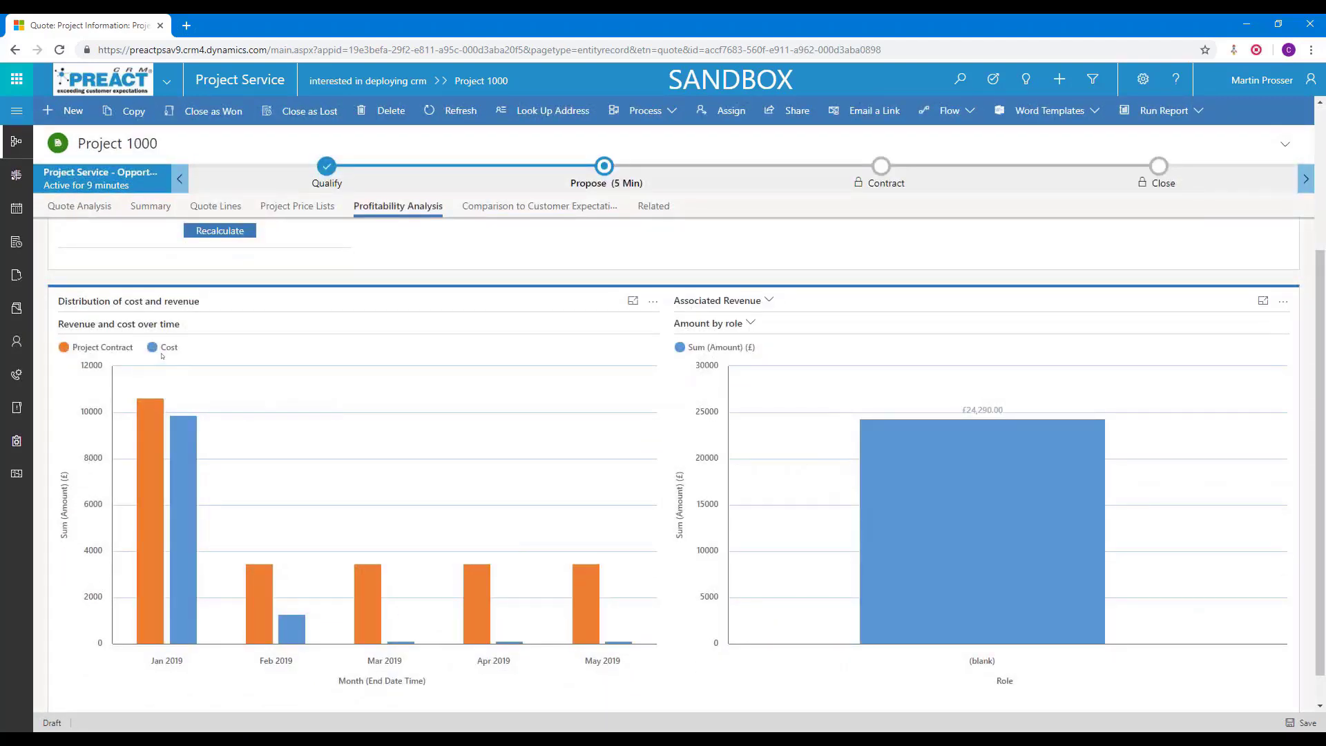
{"action": "mouse_move", "coordinate": [145, 413]}
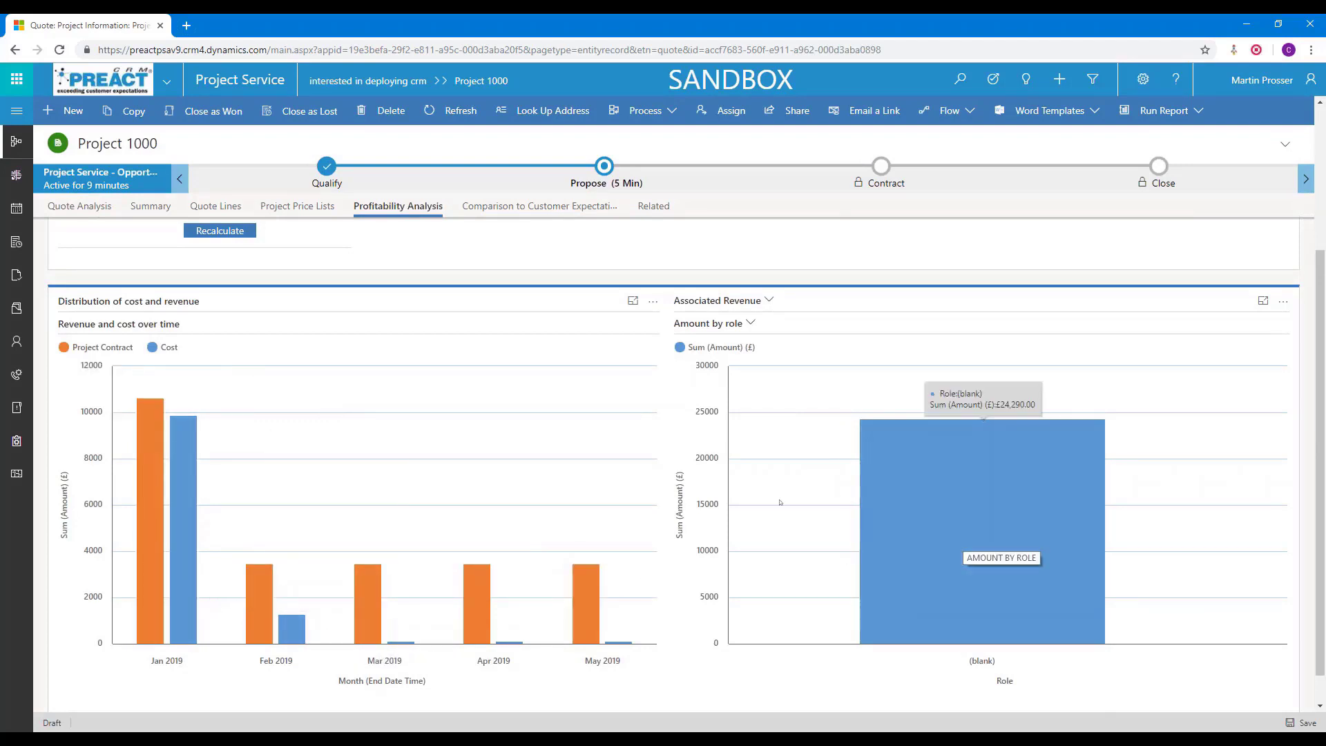
{"action": "scroll", "coordinate": [669, 483], "scroll_direction": "up", "scroll_amount": 3}
{"action": "scroll", "coordinate": [536, 432], "scroll_direction": "down", "scroll_amount": 2}
{"action": "scroll", "coordinate": [535, 432], "scroll_direction": "up", "scroll_amount": 2}
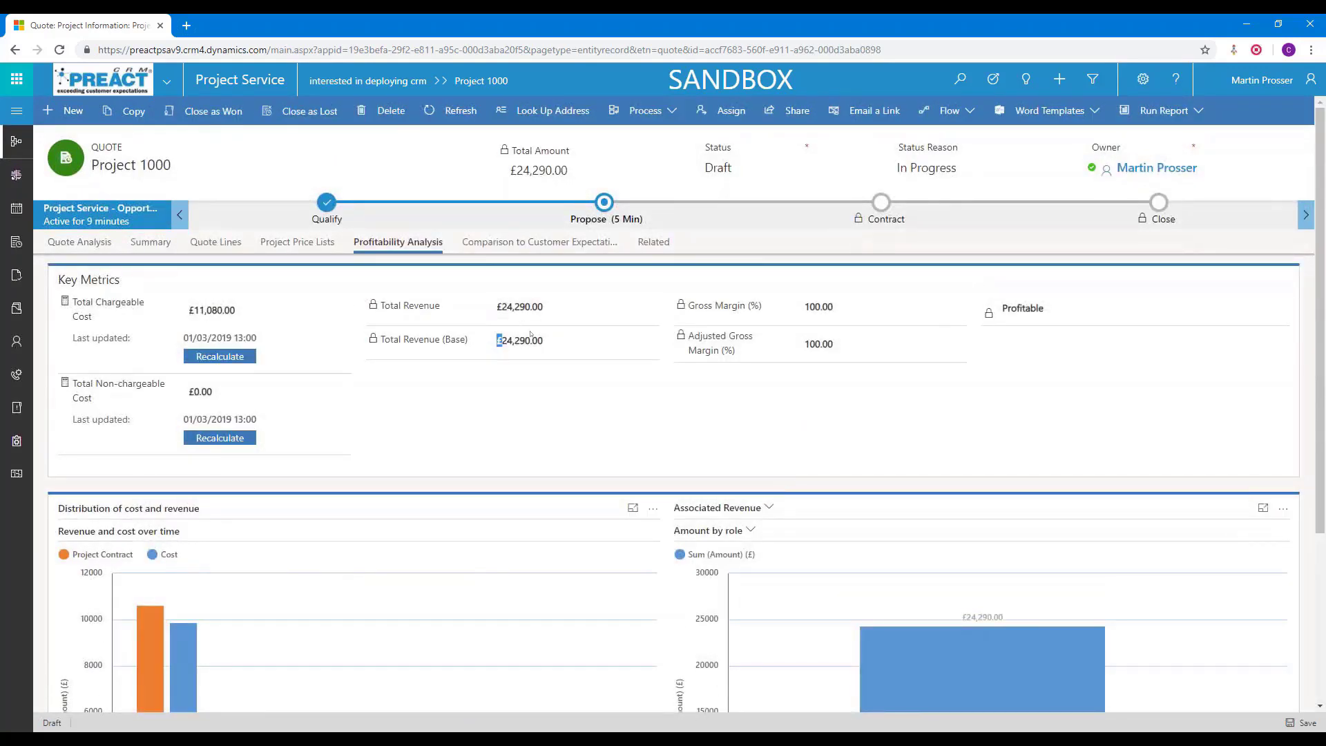
- Recalculate the quote's estimated completion and customer budget, and reload the record to refresh its comparison to customer expectations
{"action": "left_click", "coordinate": [517, 243]}
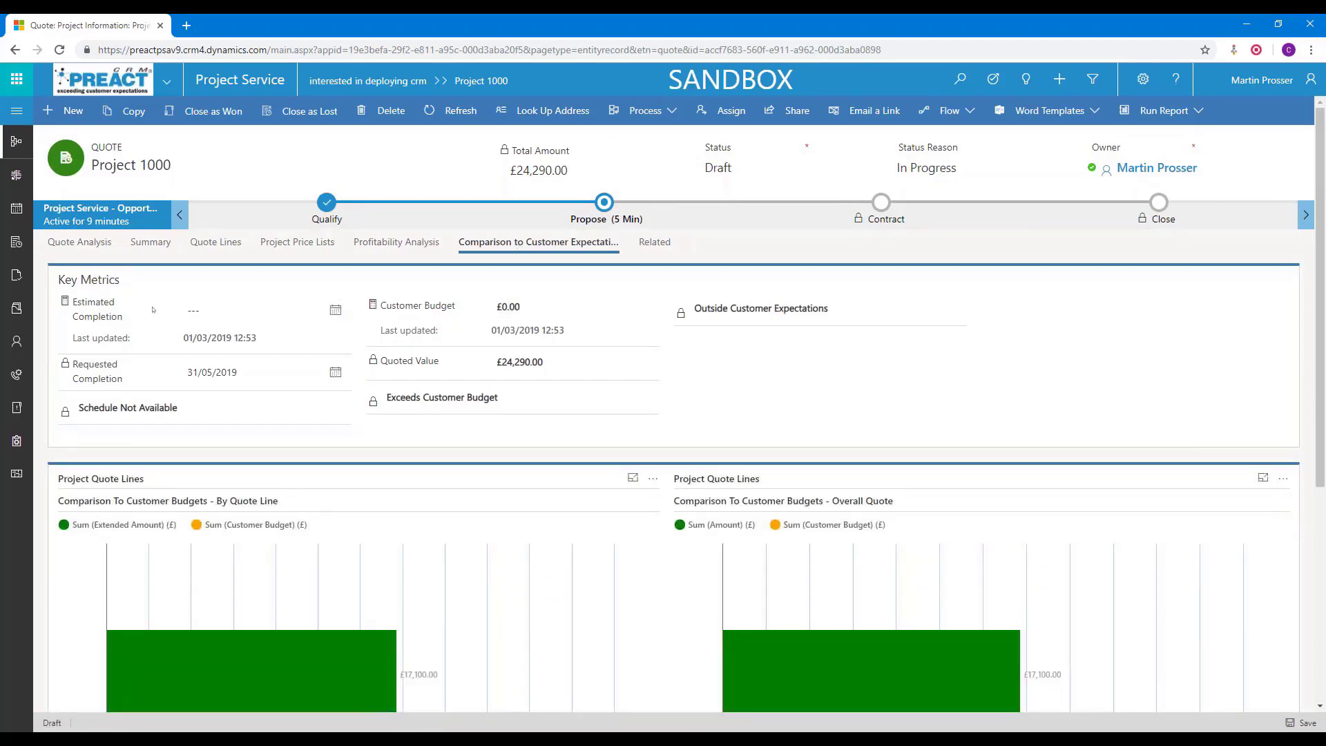
{"action": "mouse_move", "coordinate": [166, 314]}
{"action": "left_click", "coordinate": [221, 356]}
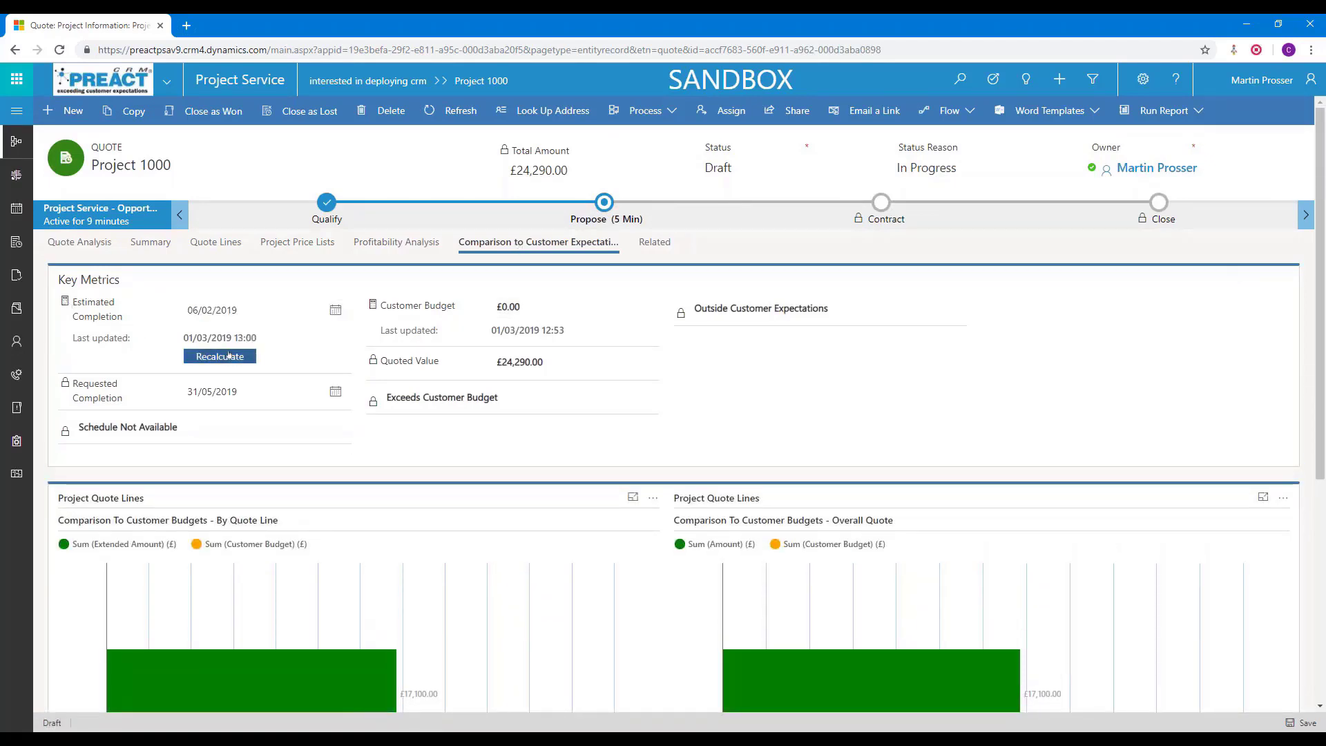
{"action": "mouse_move", "coordinate": [511, 325]}
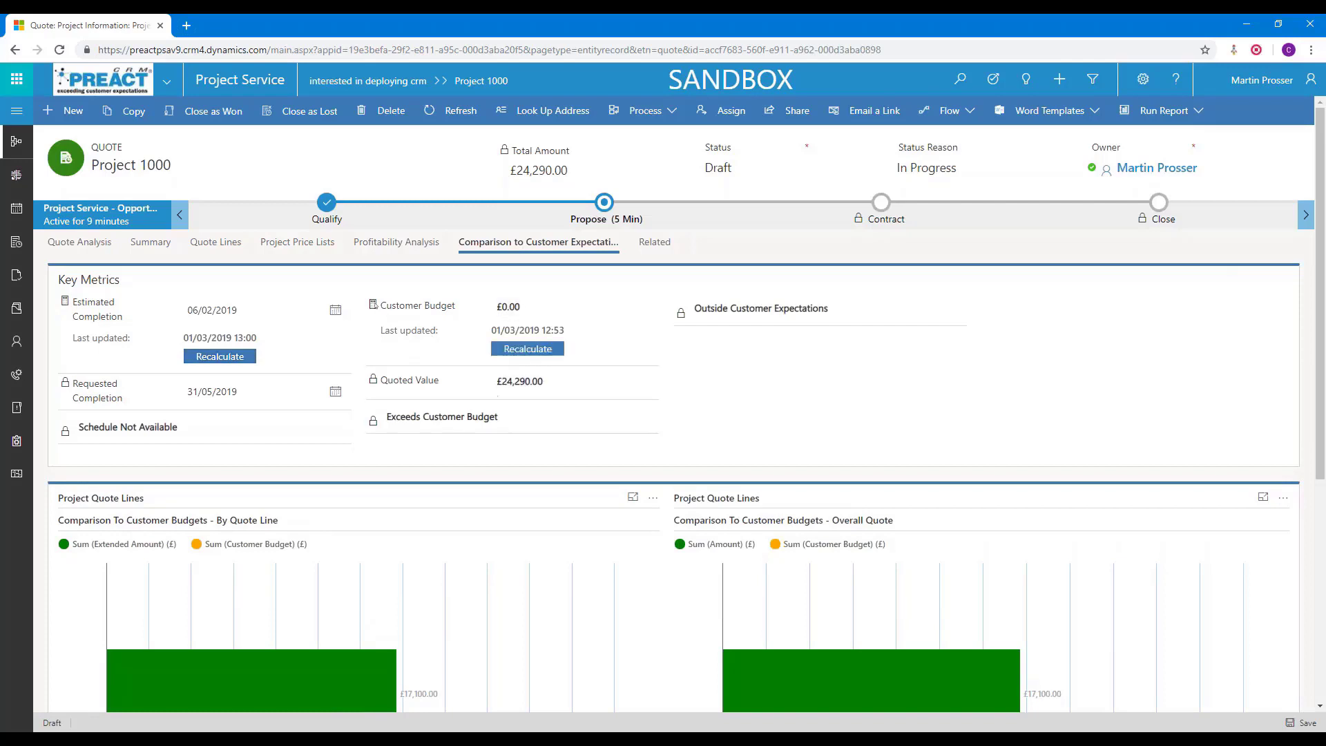
{"action": "left_click", "coordinate": [529, 349]}
{"action": "left_click", "coordinate": [59, 50]}
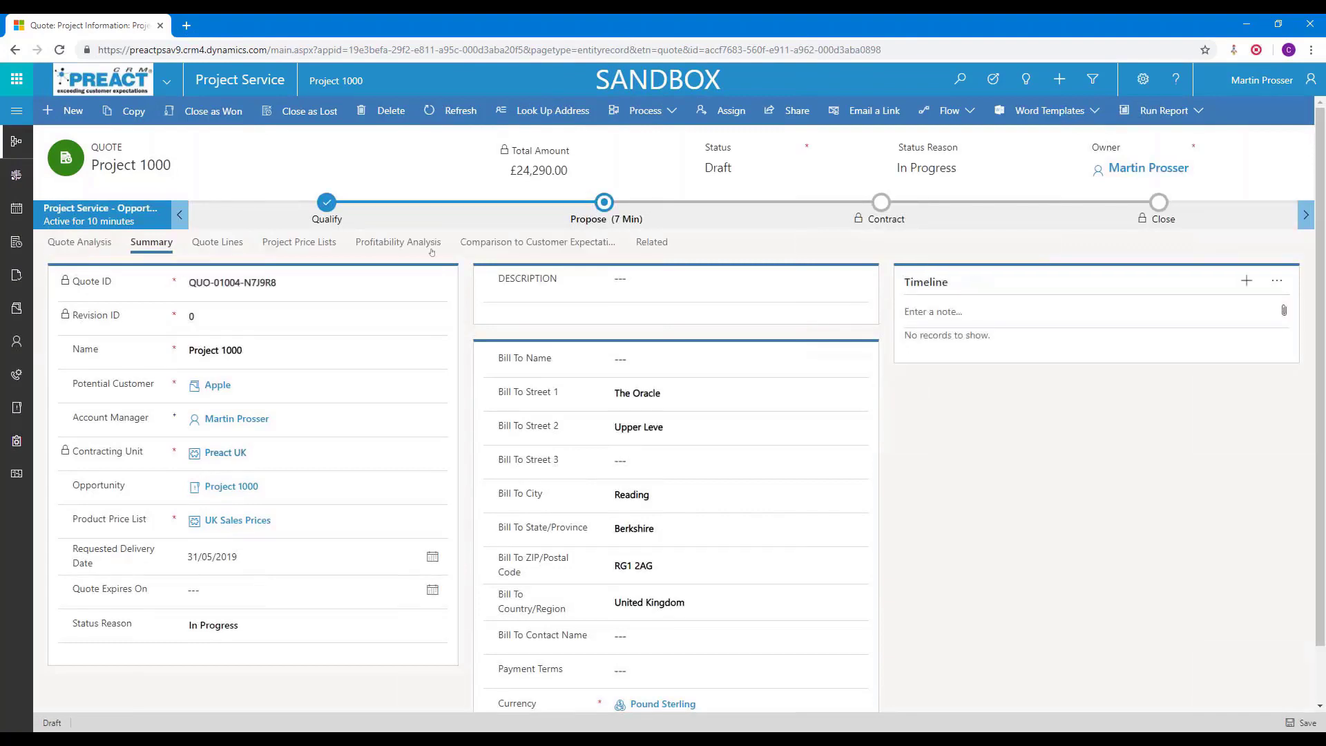
{"action": "left_click", "coordinate": [522, 248]}
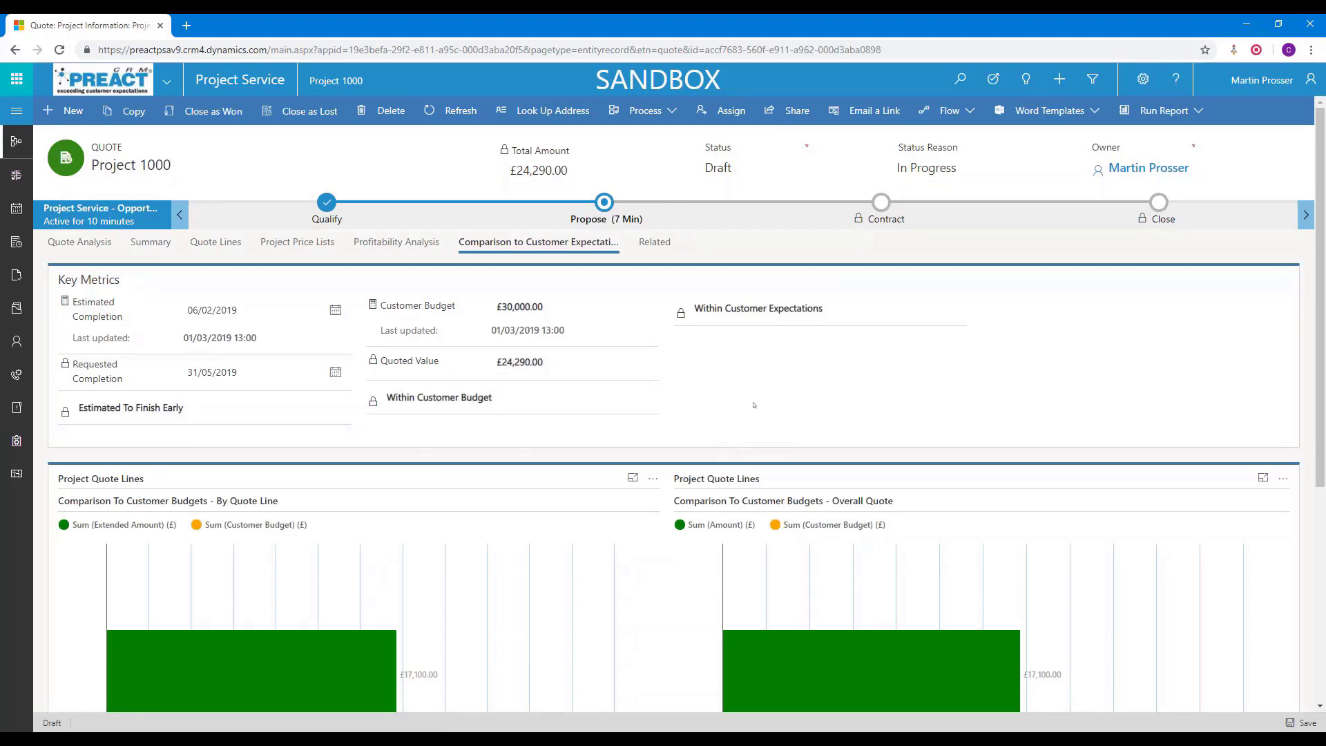
- Examine the available Word templates and the quote's analysis, summary and customer budget comparison charts
{"action": "left_click", "coordinate": [1048, 111]}
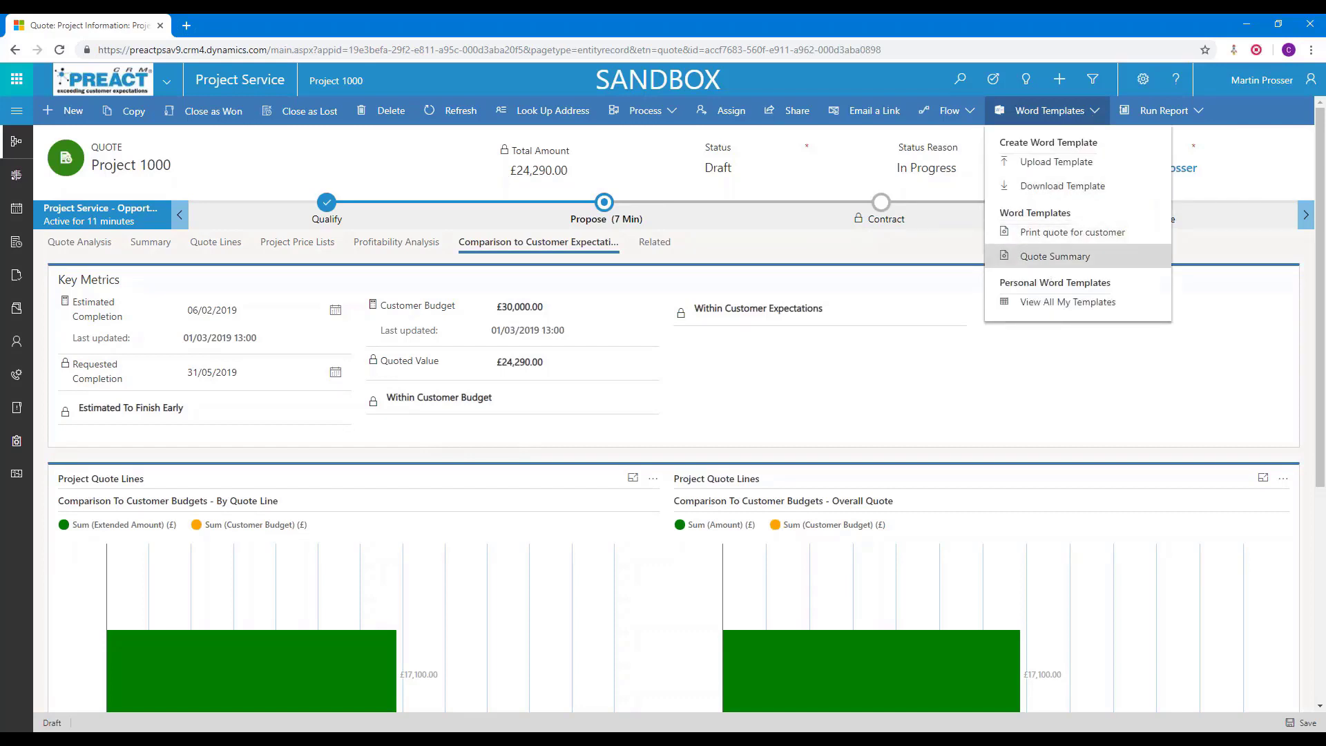
{"action": "left_click", "coordinate": [1060, 421]}
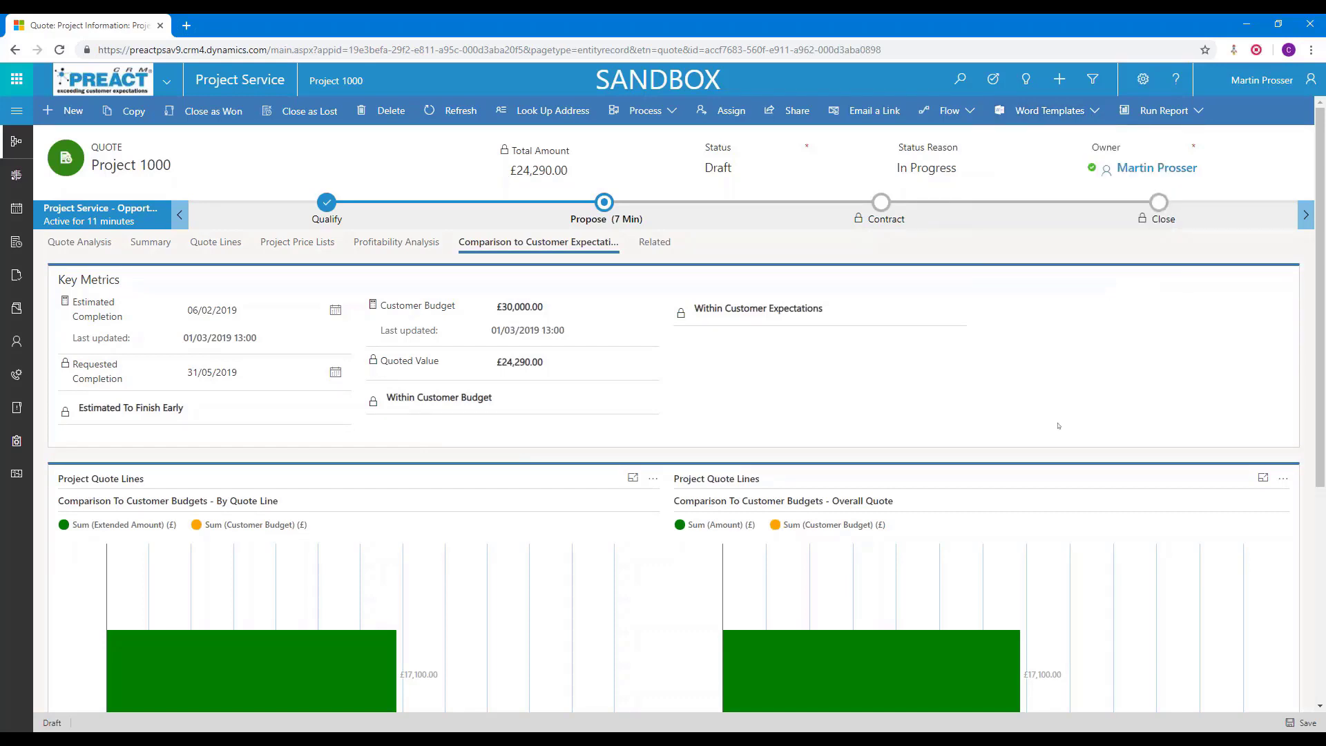
{"action": "left_click", "coordinate": [79, 241]}
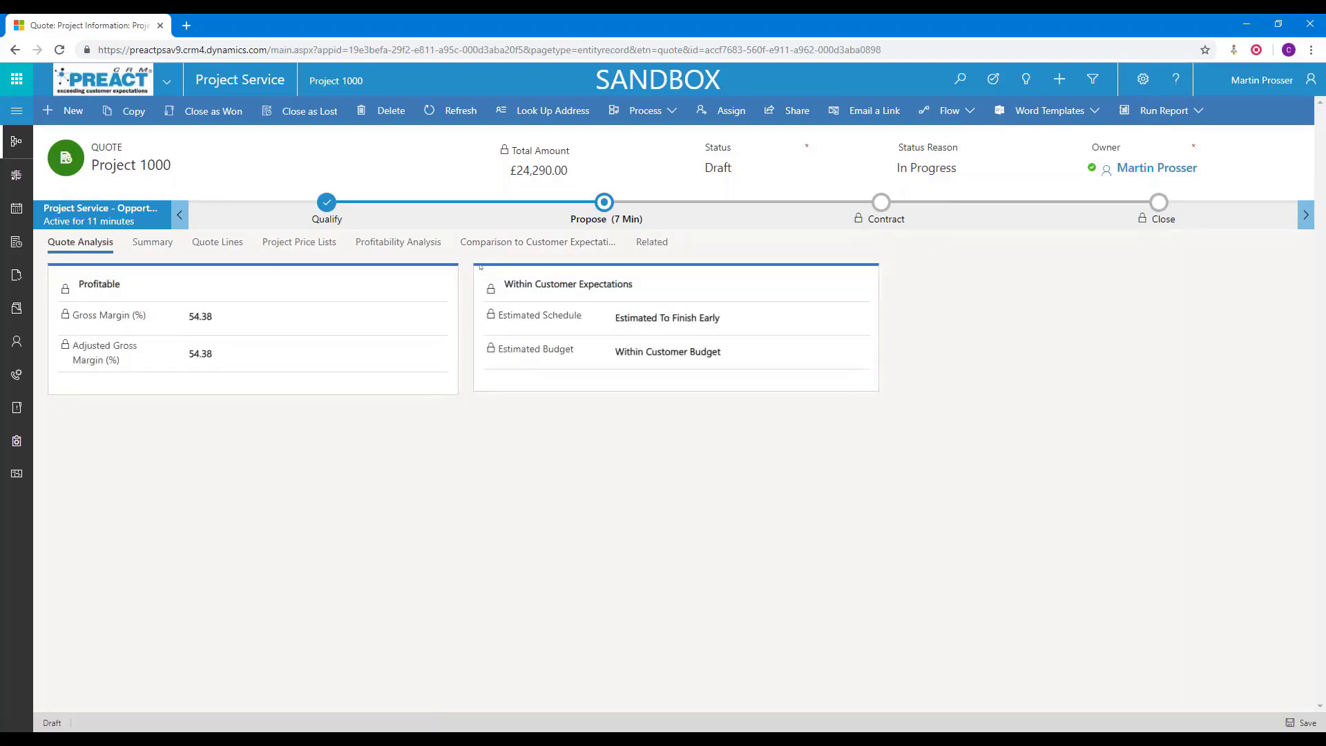
{"action": "left_click", "coordinate": [148, 243]}
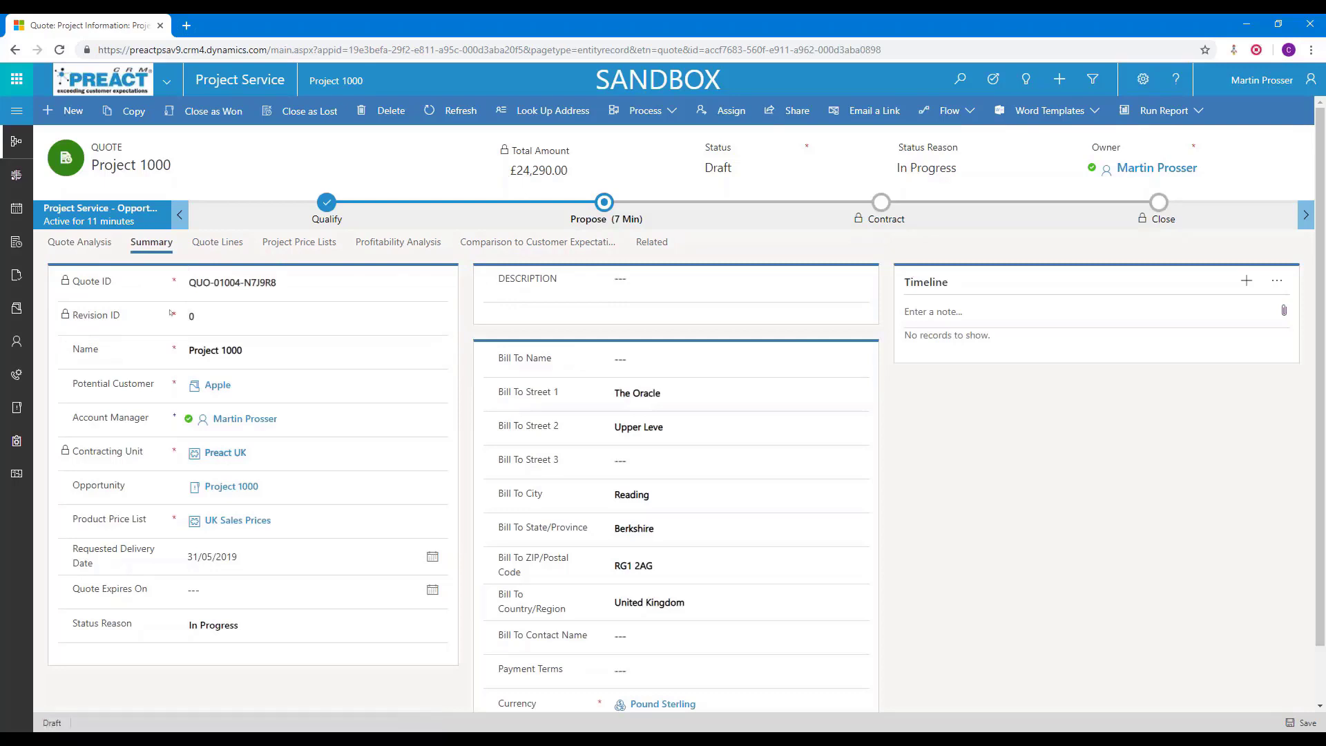
{"action": "left_click", "coordinate": [558, 245]}
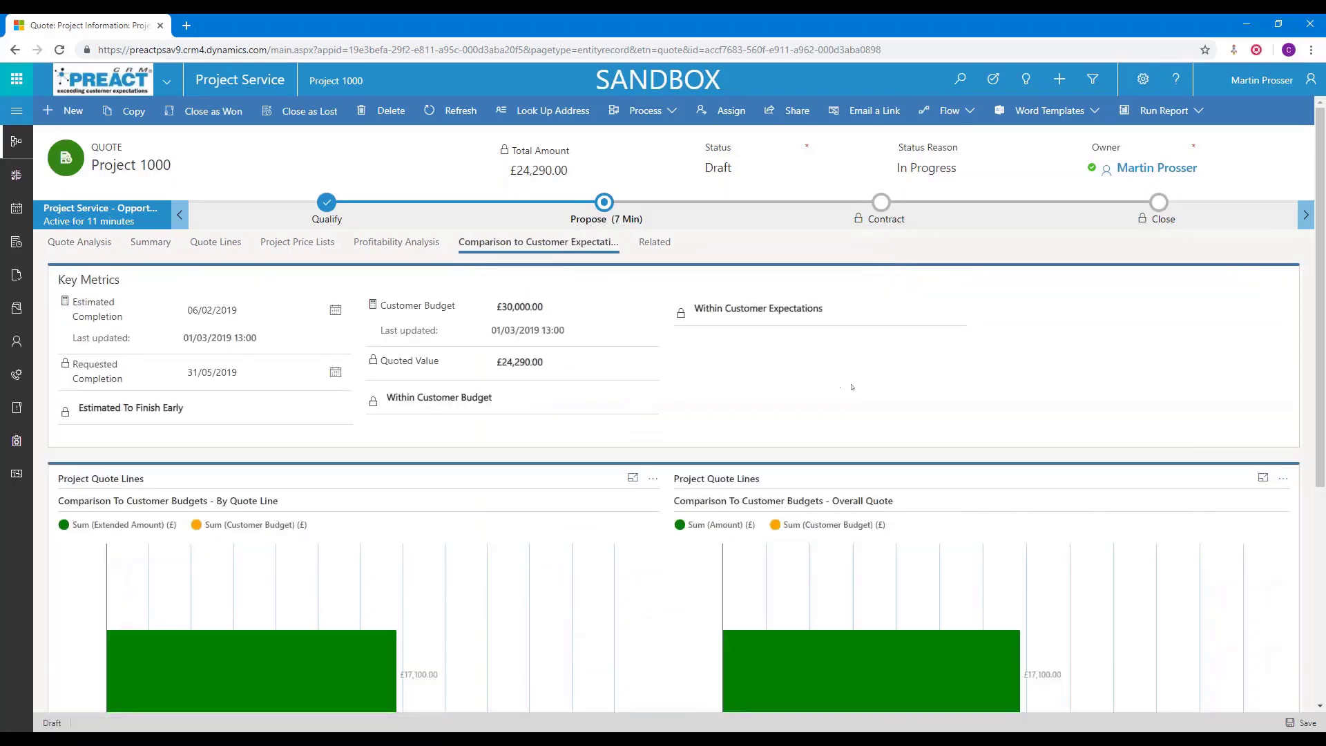
{"action": "scroll", "coordinate": [1124, 415], "scroll_direction": "down", "scroll_amount": 3}
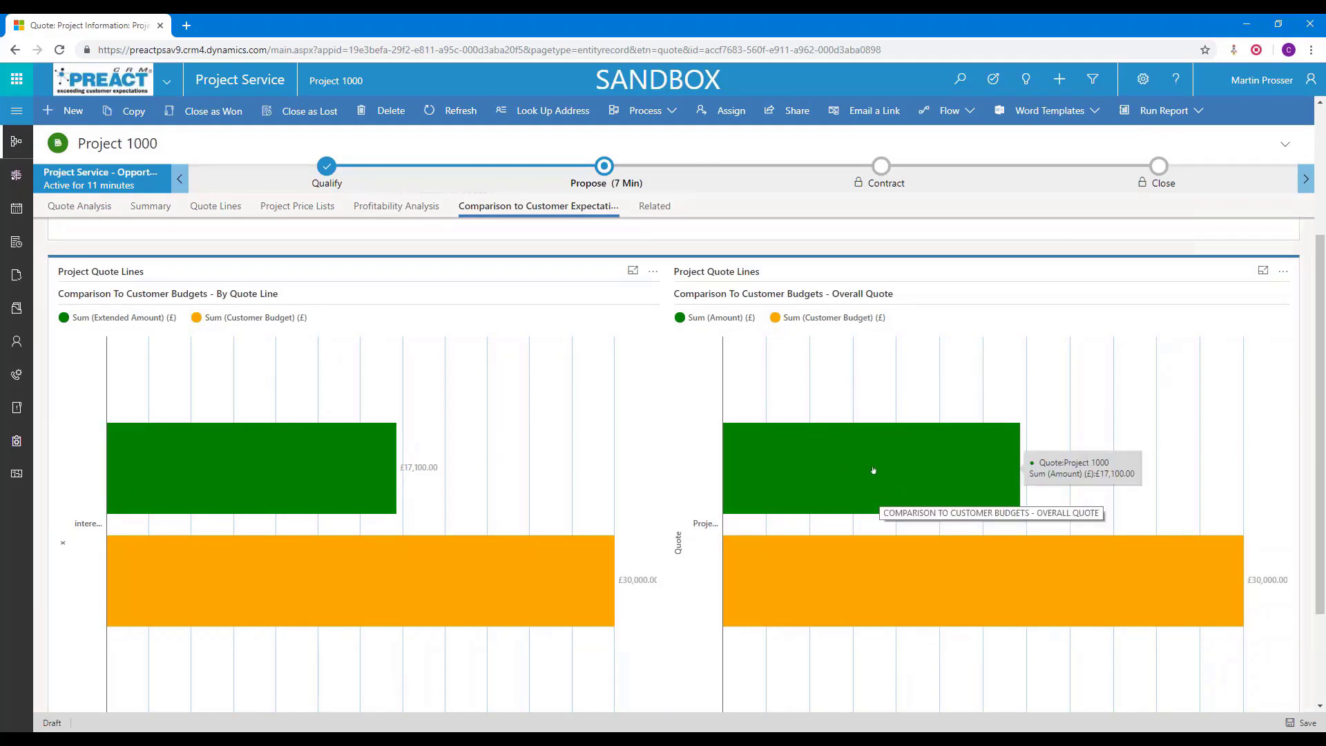
{"action": "scroll", "coordinate": [794, 504], "scroll_direction": "up", "scroll_amount": 3}
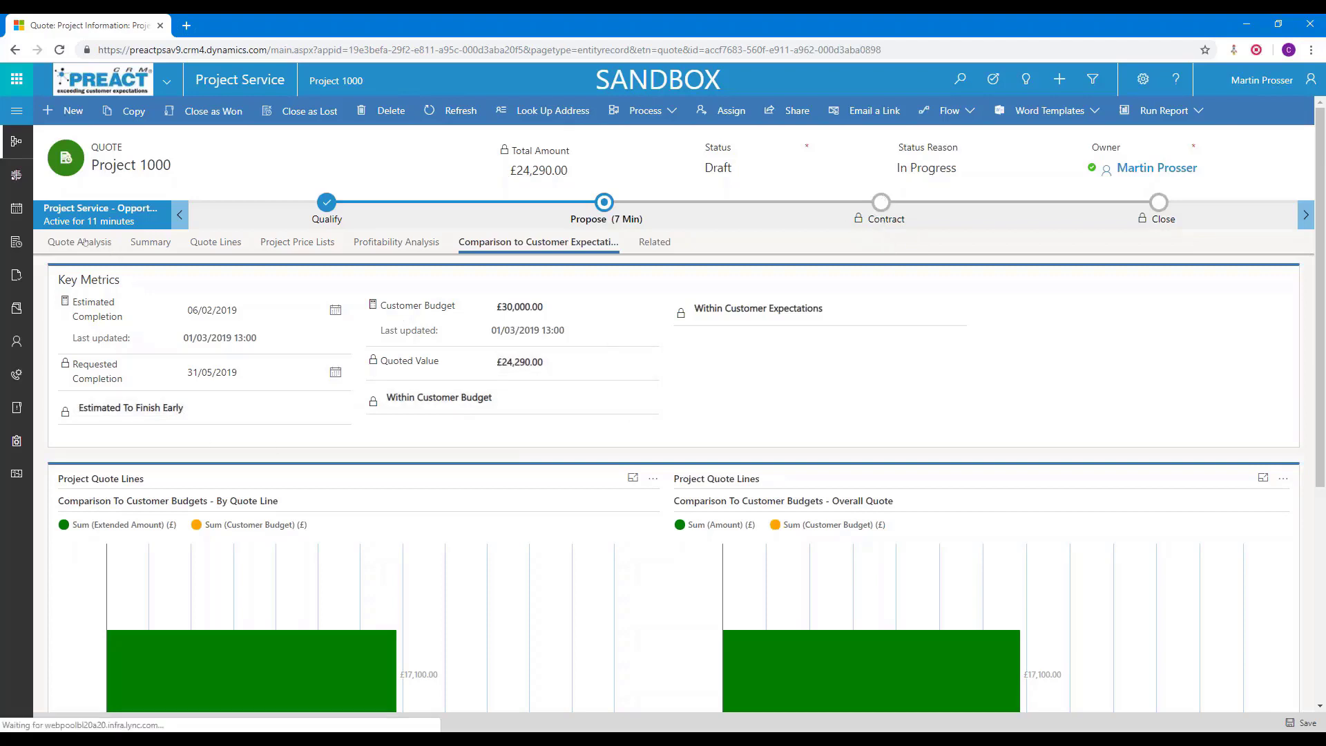
{"action": "left_click", "coordinate": [110, 249]}
{"action": "left_click", "coordinate": [144, 240]}
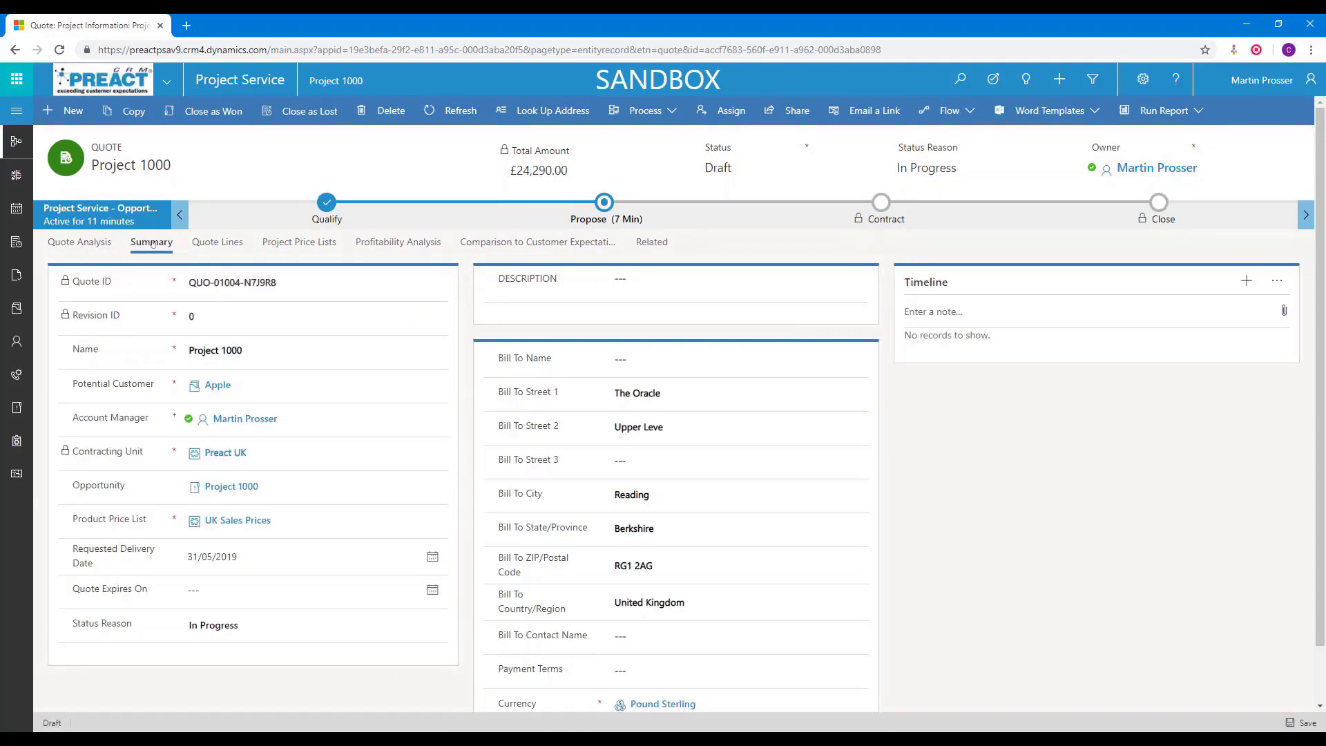
{"action": "scroll", "coordinate": [454, 531], "scroll_direction": "down", "scroll_amount": 2}
{"action": "scroll", "coordinate": [453, 532], "scroll_direction": "up", "scroll_amount": 2}
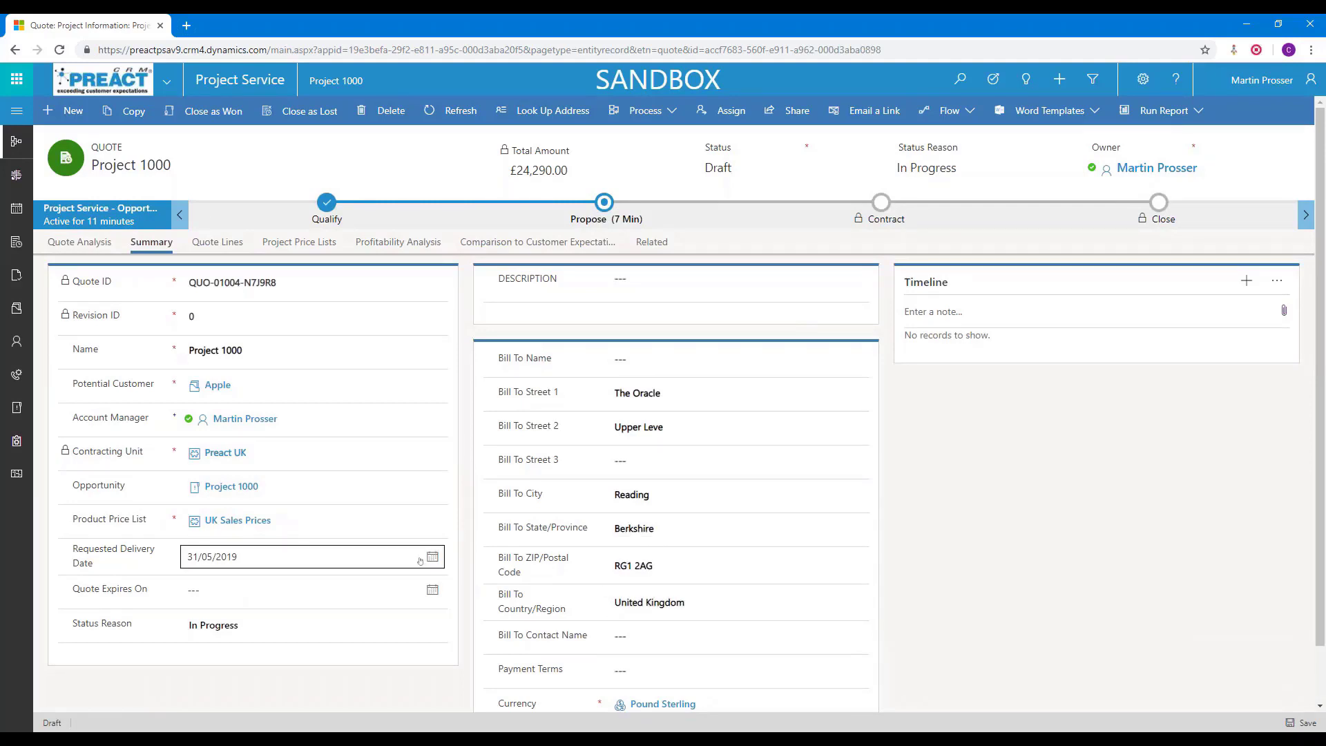
- Close the Project 1000 quote as won, and confirm the resulting order and show its contract lines
{"action": "left_click", "coordinate": [215, 114]}
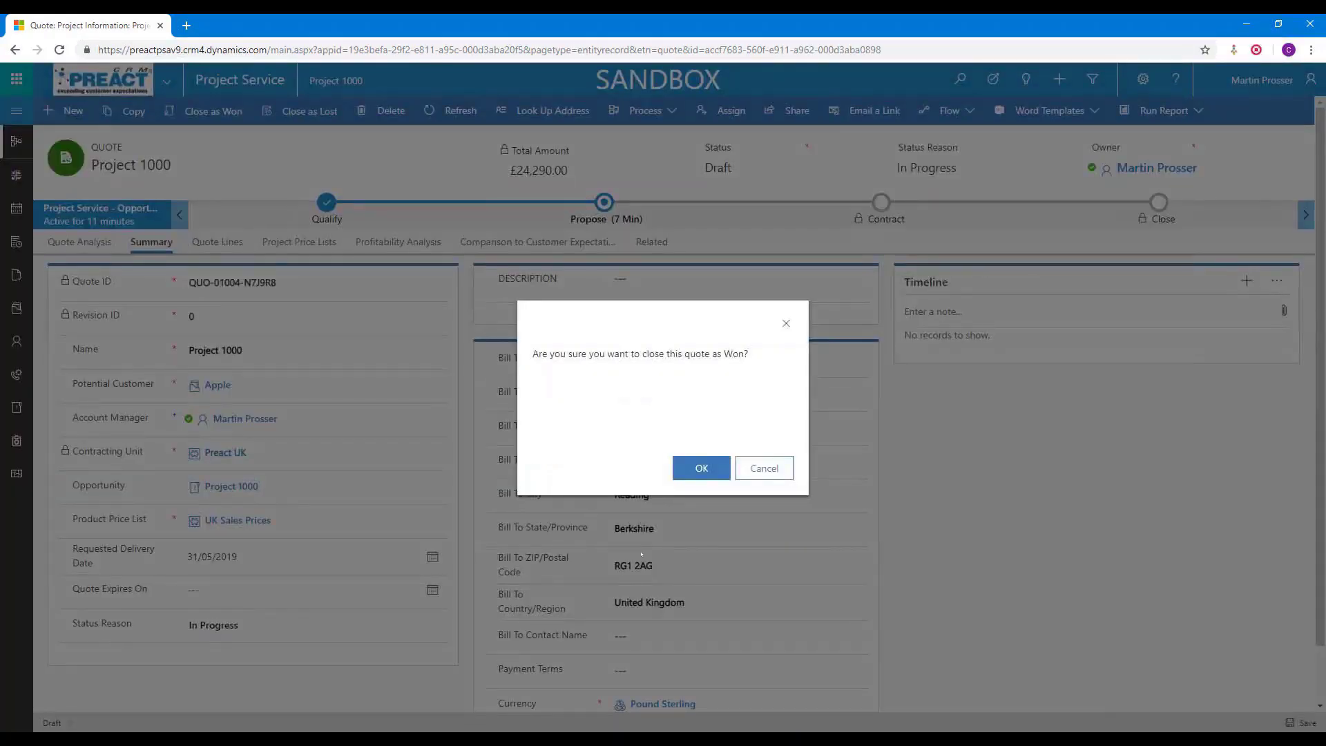
{"action": "left_click", "coordinate": [690, 471]}
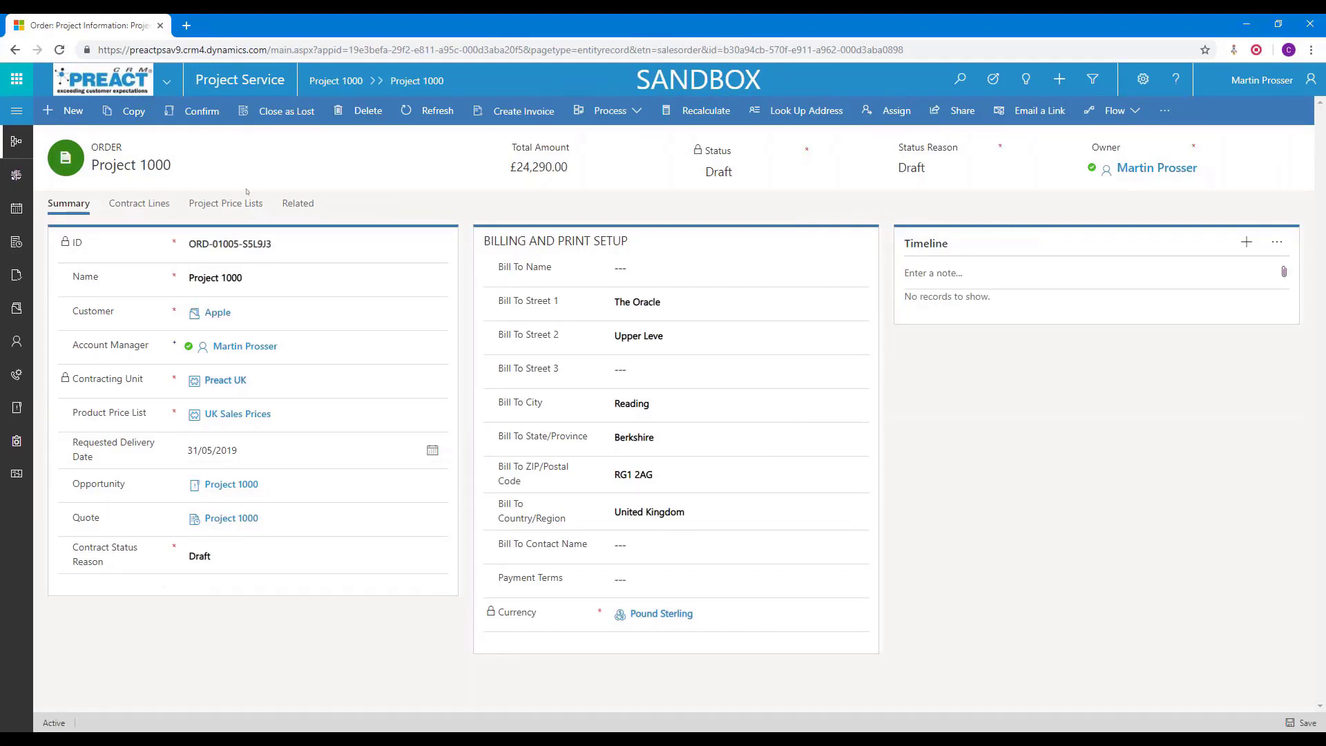
{"action": "left_click", "coordinate": [202, 111]}
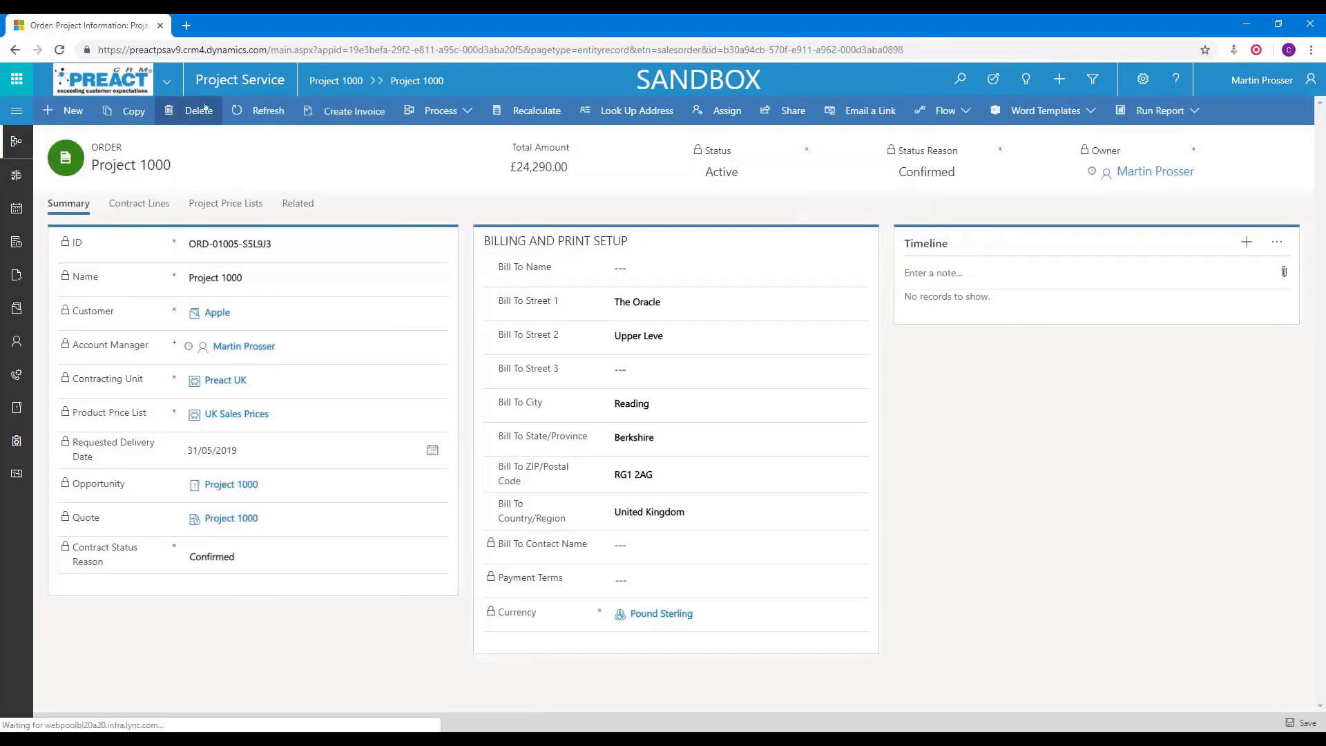
{"action": "left_click", "coordinate": [154, 208]}
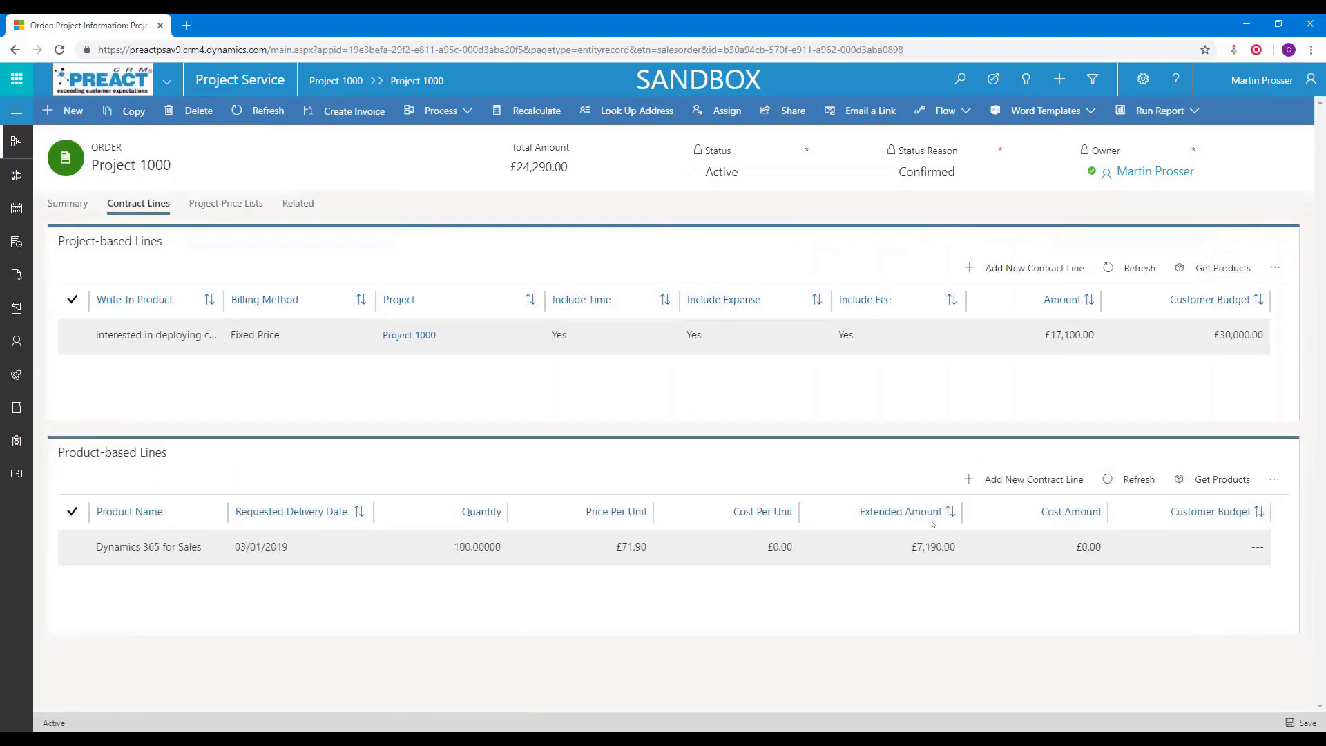
- Review the related record types and the project price lists of the Project 1000 order
{"action": "left_click", "coordinate": [298, 203]}
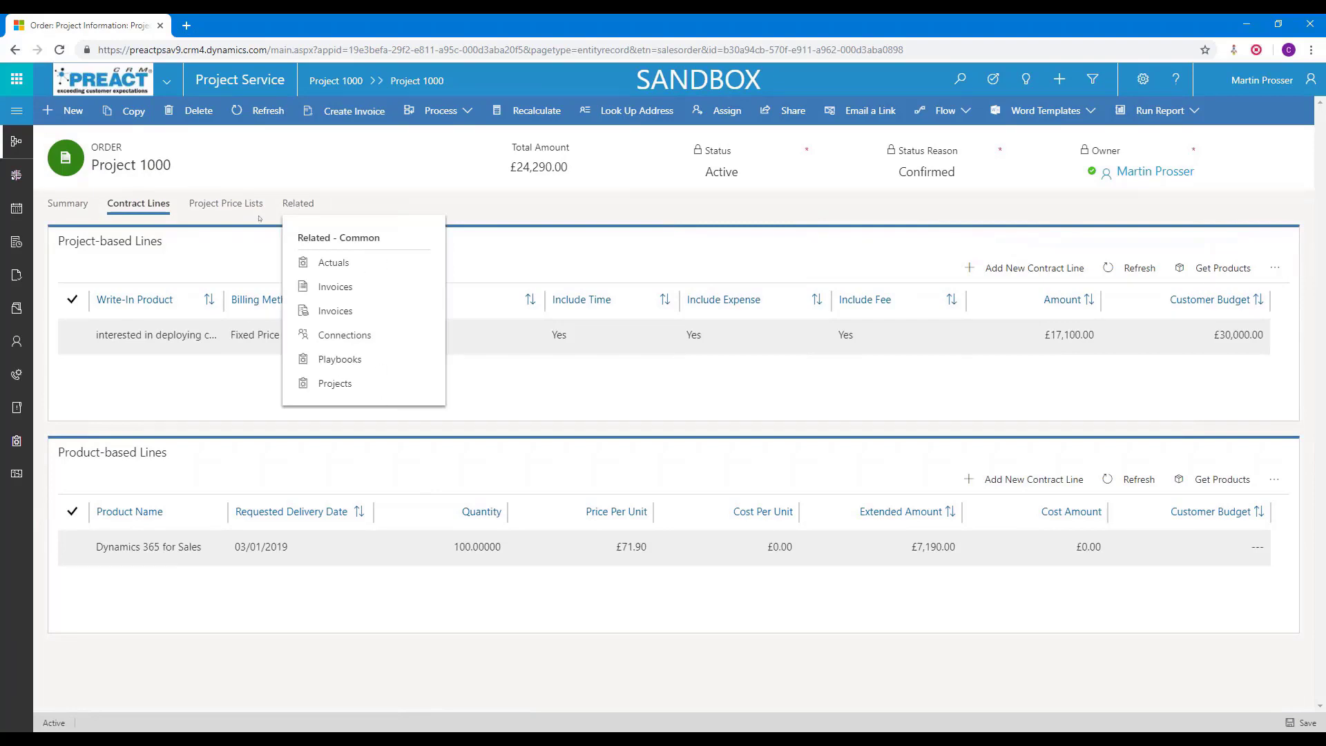
{"action": "left_click", "coordinate": [233, 205]}
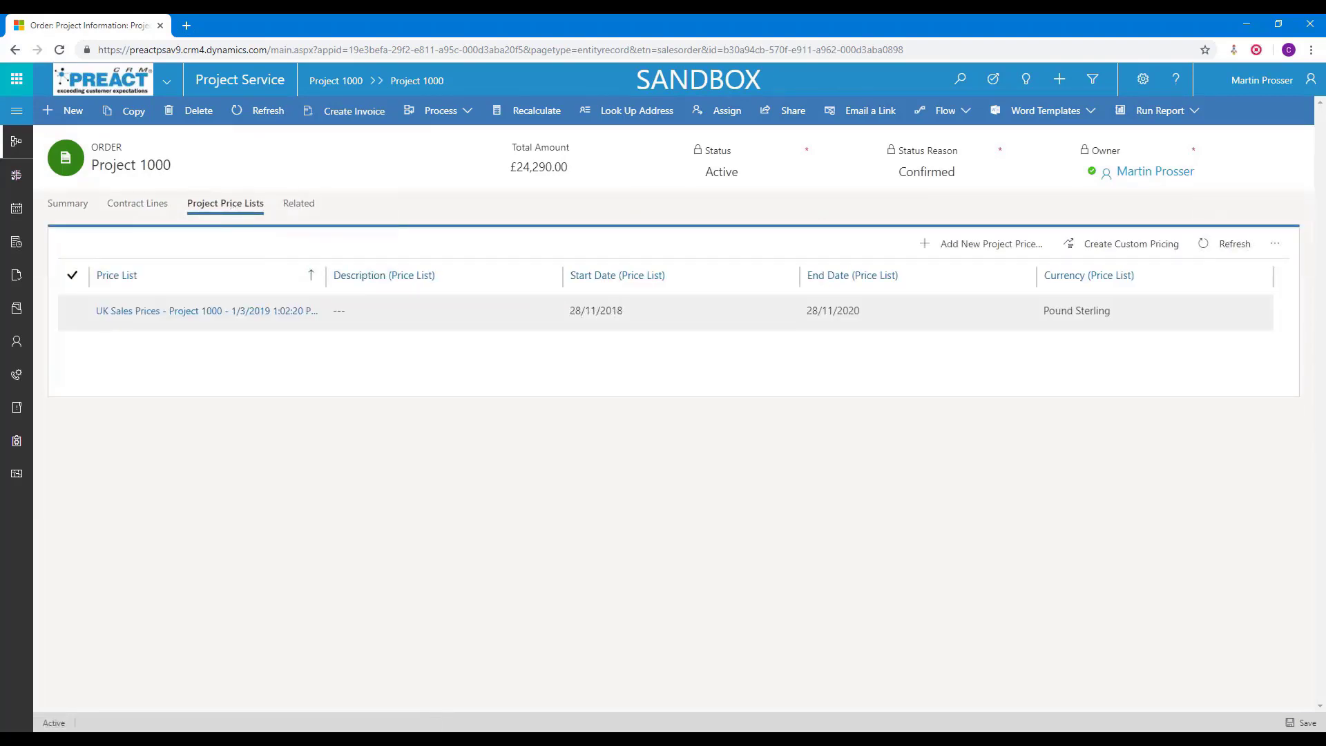
{"action": "left_click", "coordinate": [811, 326]}
- Create an invoice from the Project 1000 order and confirm it
{"action": "left_click", "coordinate": [68, 203]}
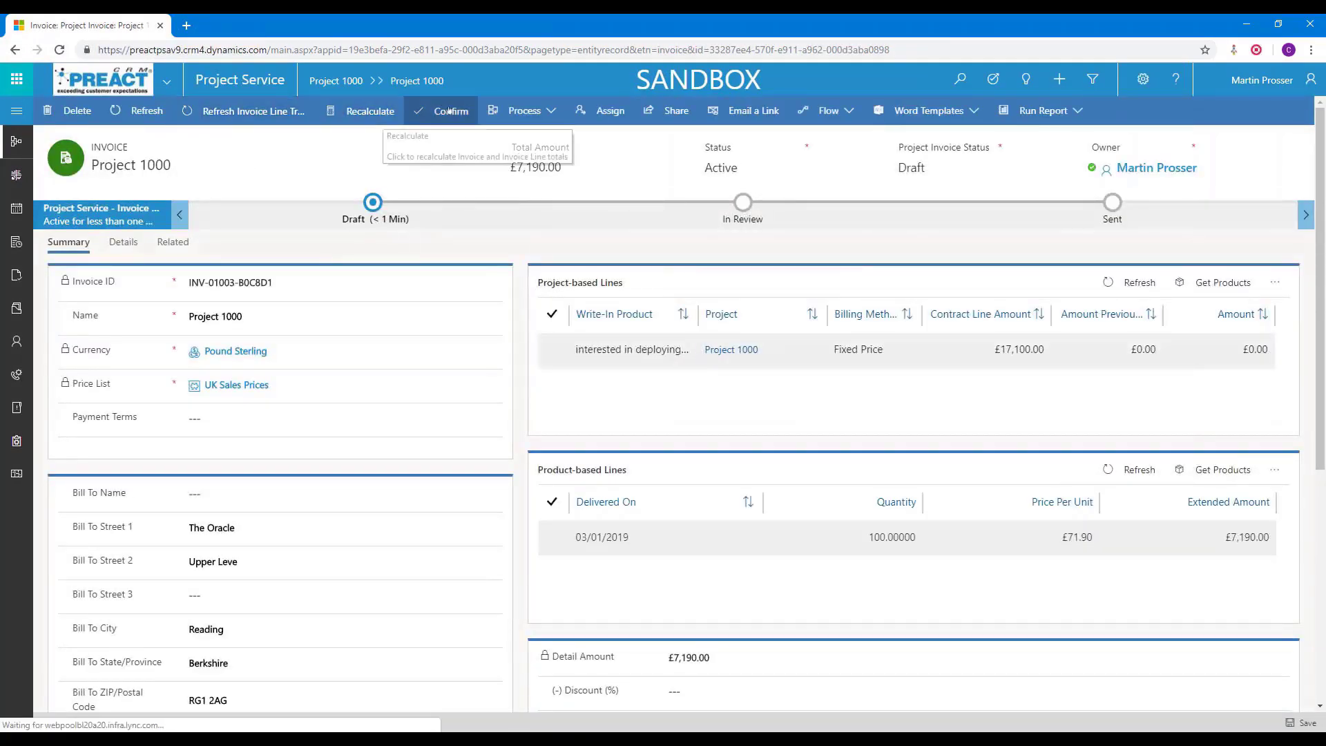
{"action": "left_click", "coordinate": [449, 110]}
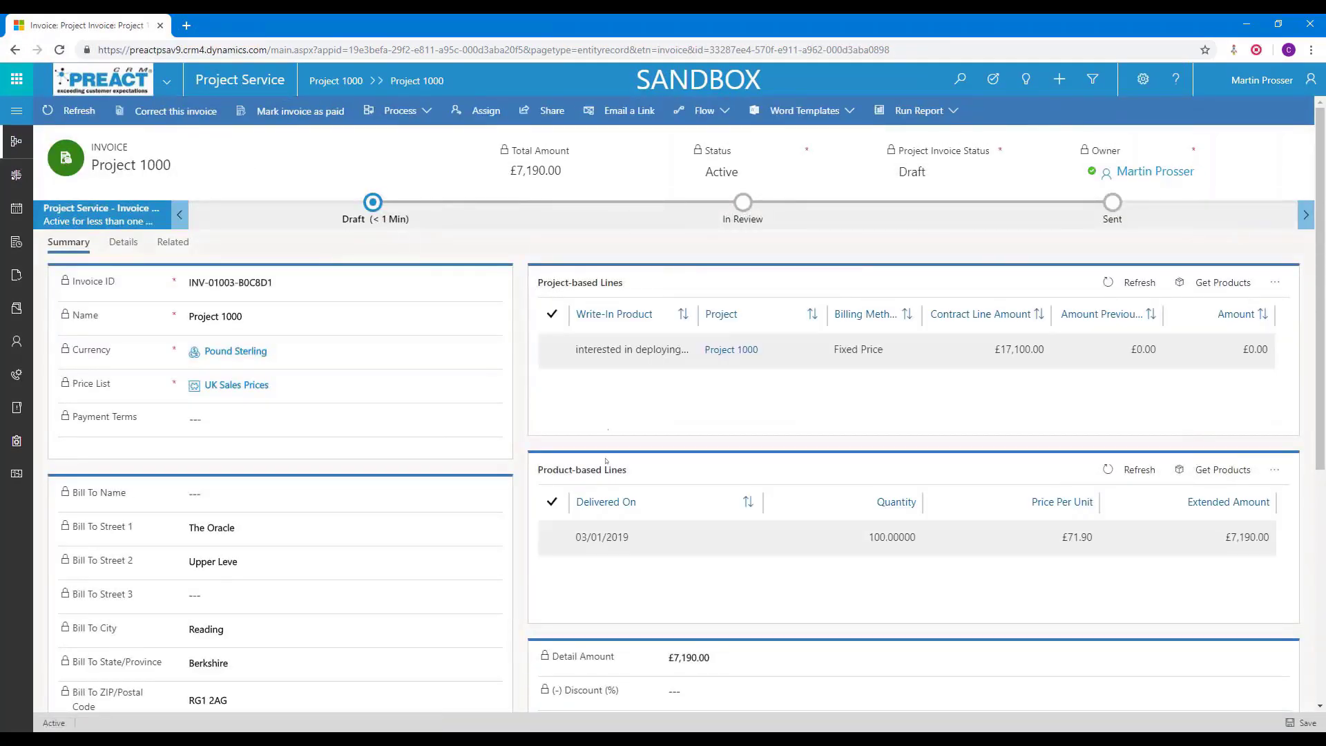
- Examine the project contract milestones with their dates, line amounts and invoice statuses
{"action": "left_click", "coordinate": [17, 110]}
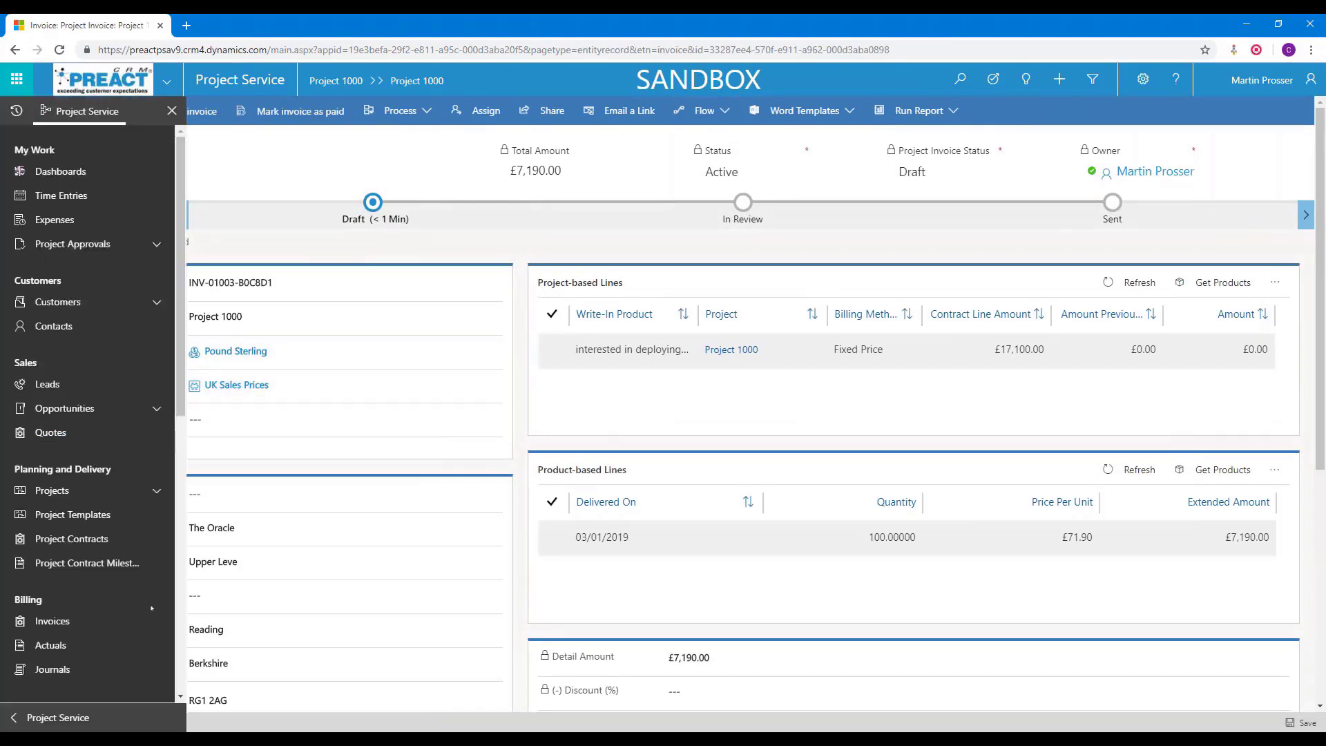
{"action": "left_click", "coordinate": [90, 562]}
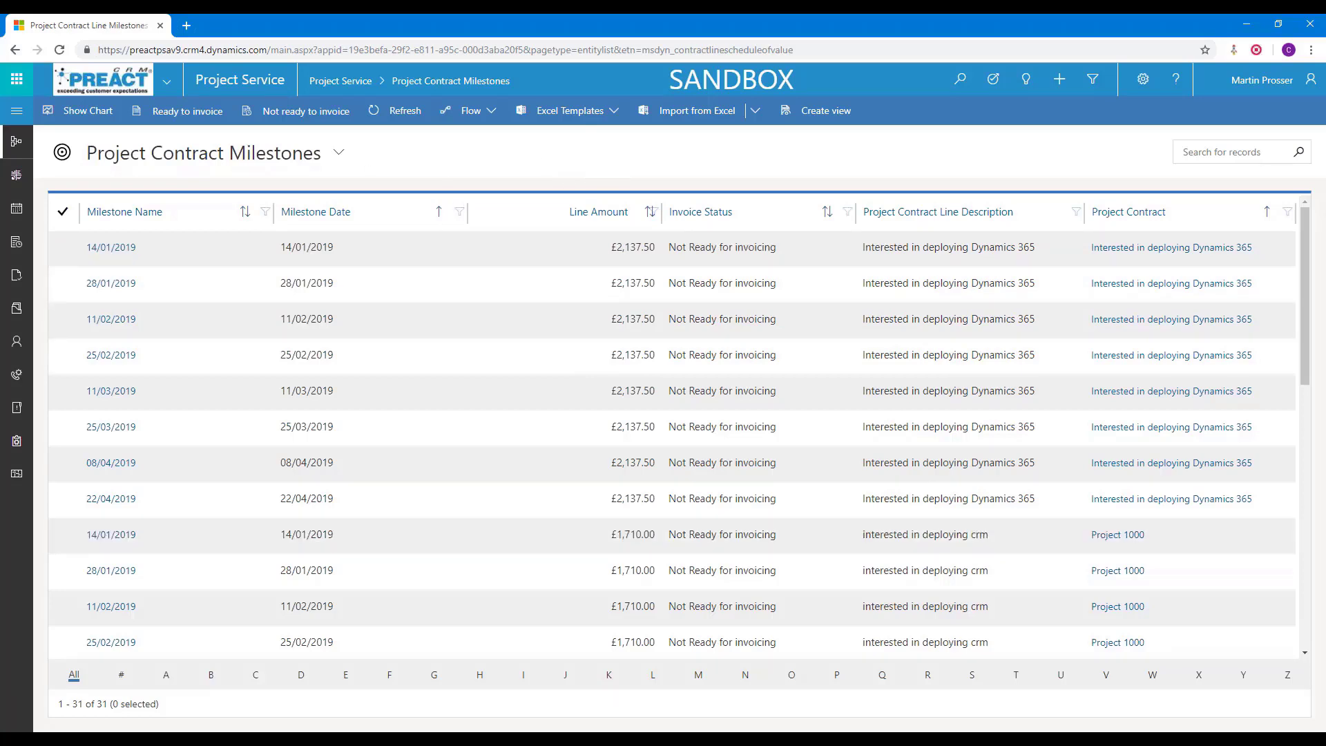
{"action": "left_click", "coordinate": [717, 193]}
- Open Project 1000 from the active projects and review its summary and task schedule
{"action": "left_click", "coordinate": [19, 114]}
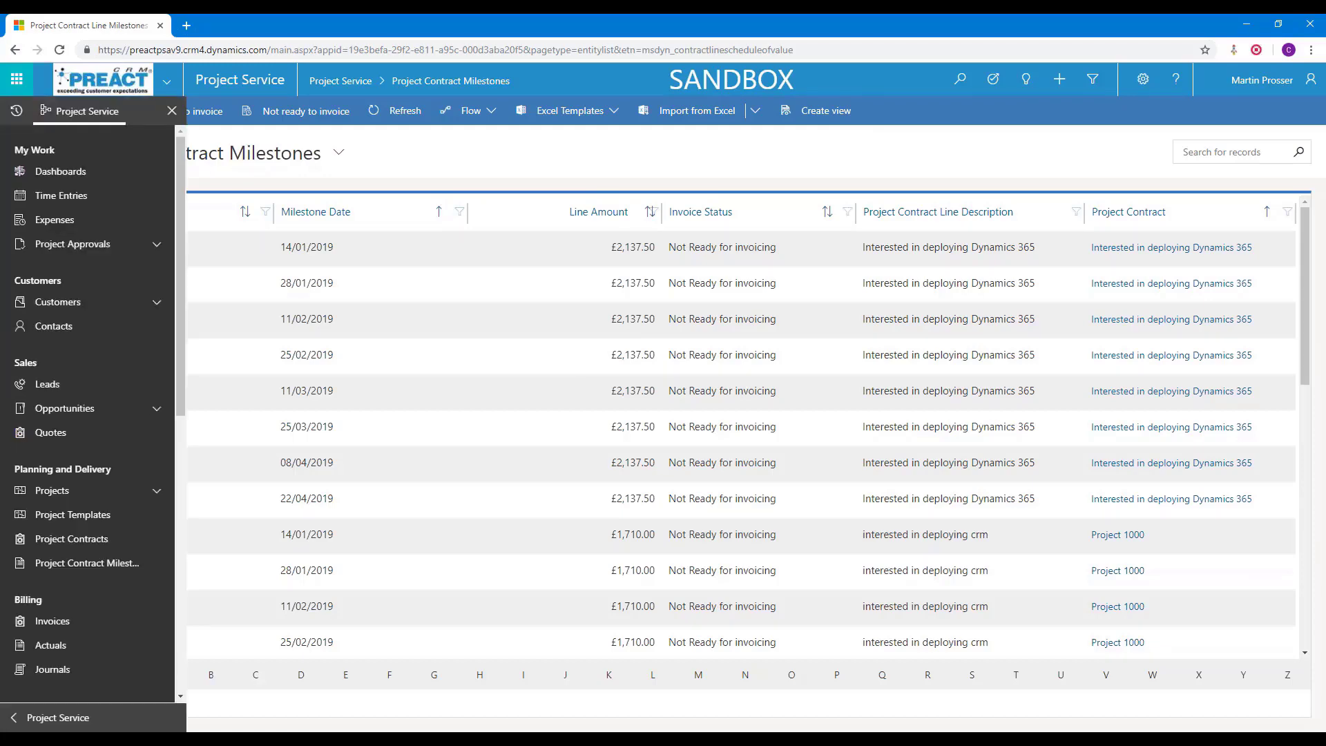
{"action": "left_click", "coordinate": [164, 494]}
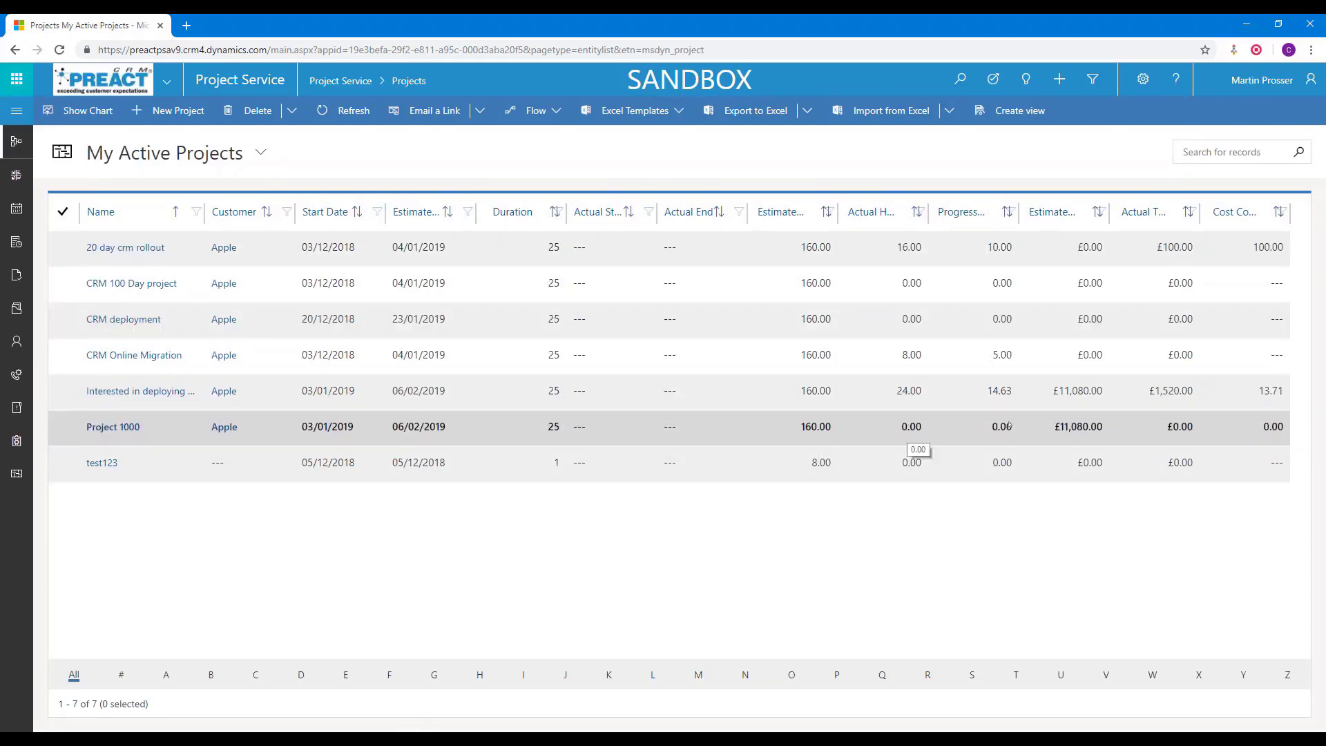
{"action": "left_click", "coordinate": [113, 427]}
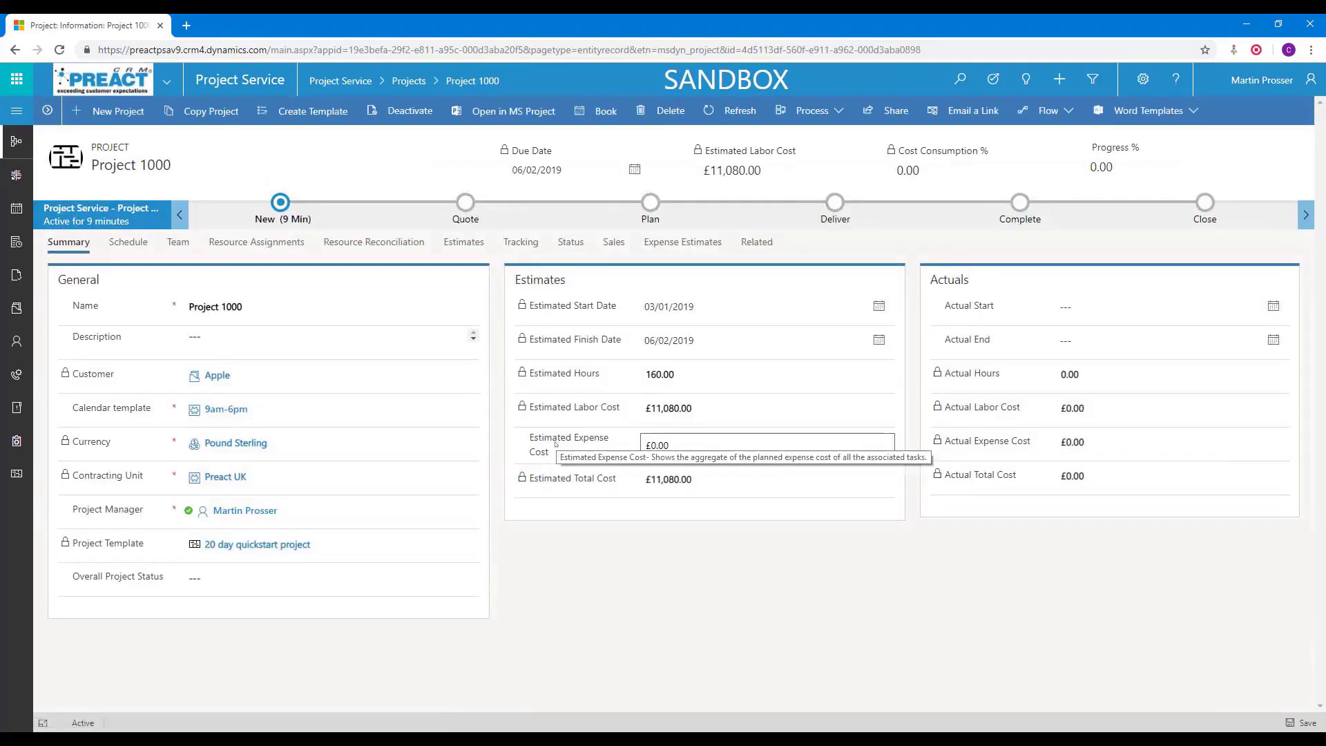
{"action": "left_click", "coordinate": [132, 246]}
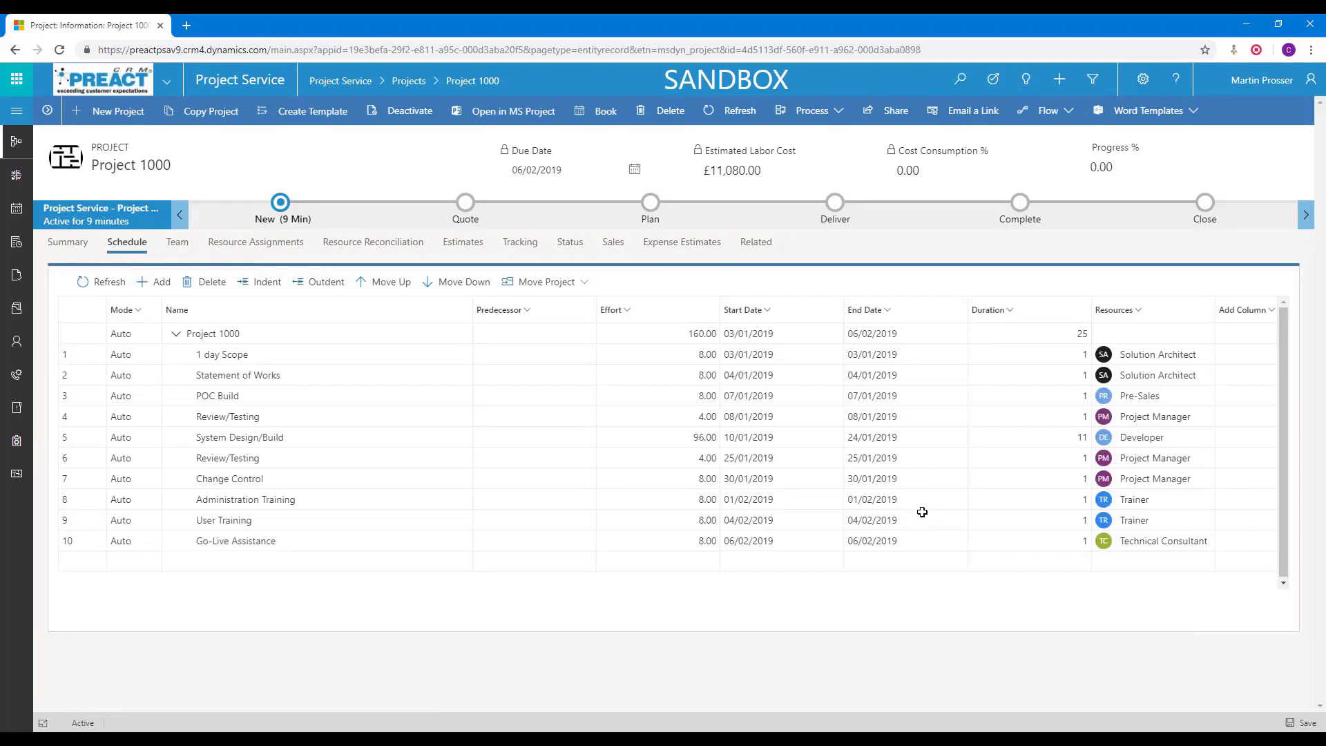
- Open the 20 day quickstart project template and examine its schedule, team members and summary
{"action": "left_click", "coordinate": [15, 109]}
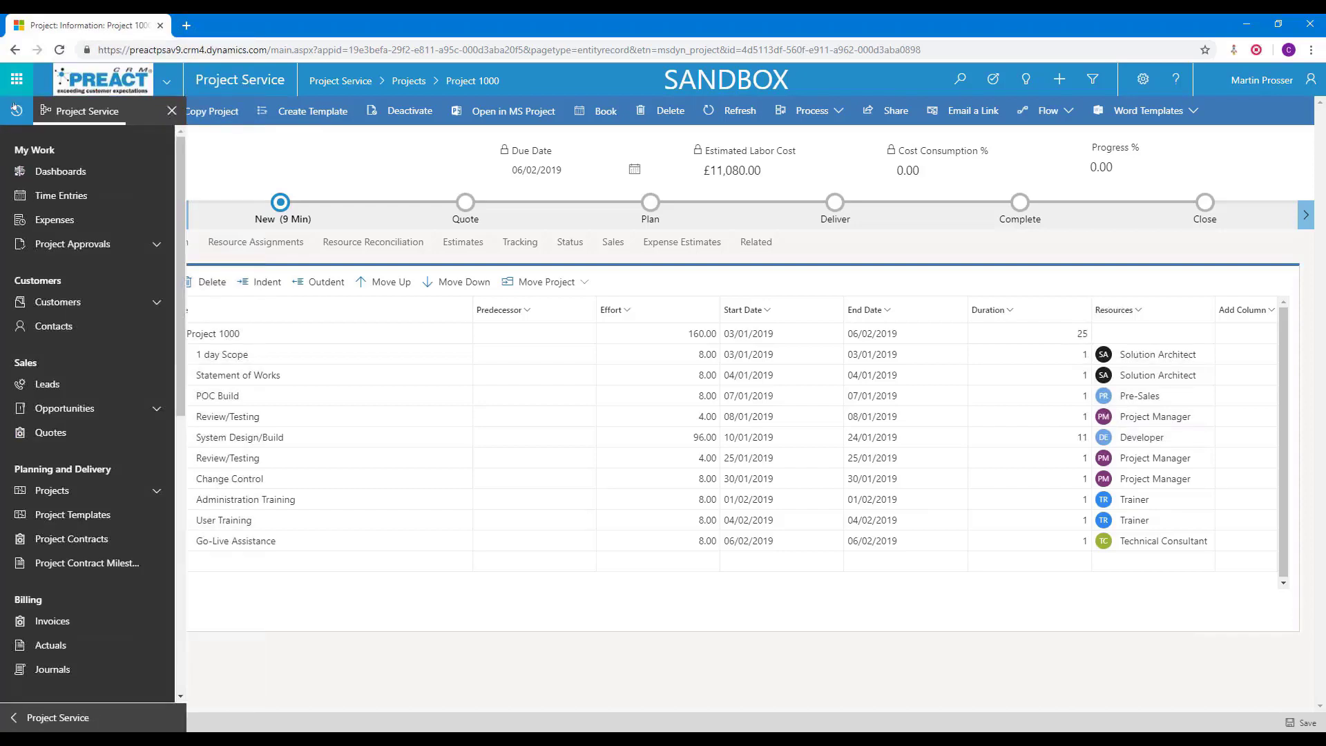
{"action": "left_click", "coordinate": [72, 515]}
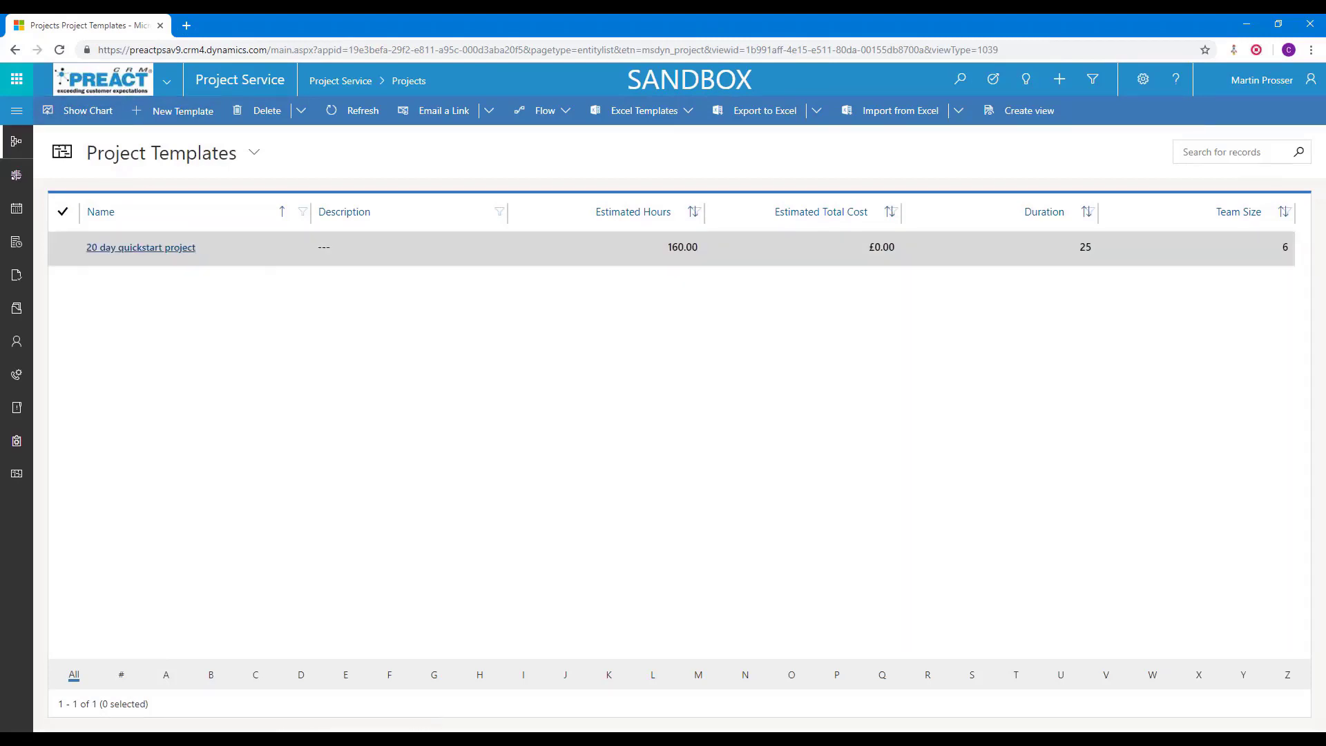
{"action": "left_click", "coordinate": [138, 247]}
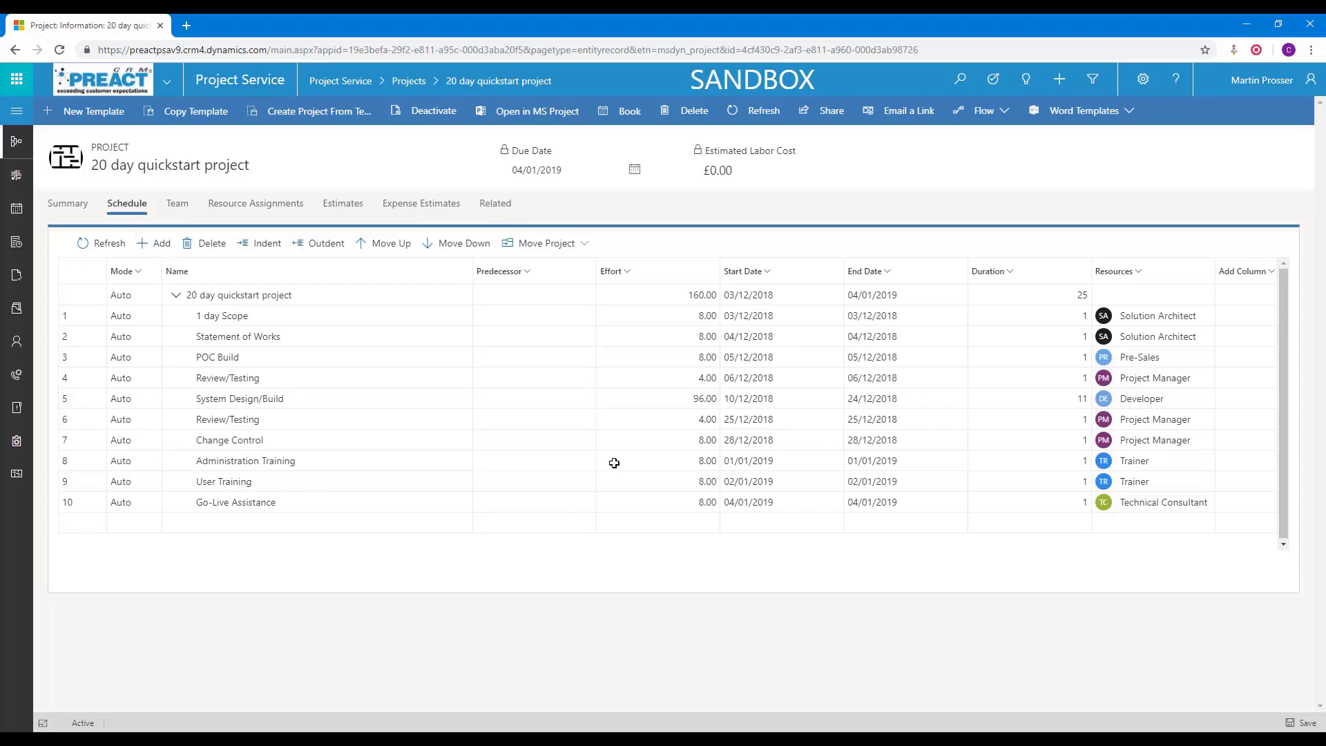
{"action": "left_click", "coordinate": [768, 320]}
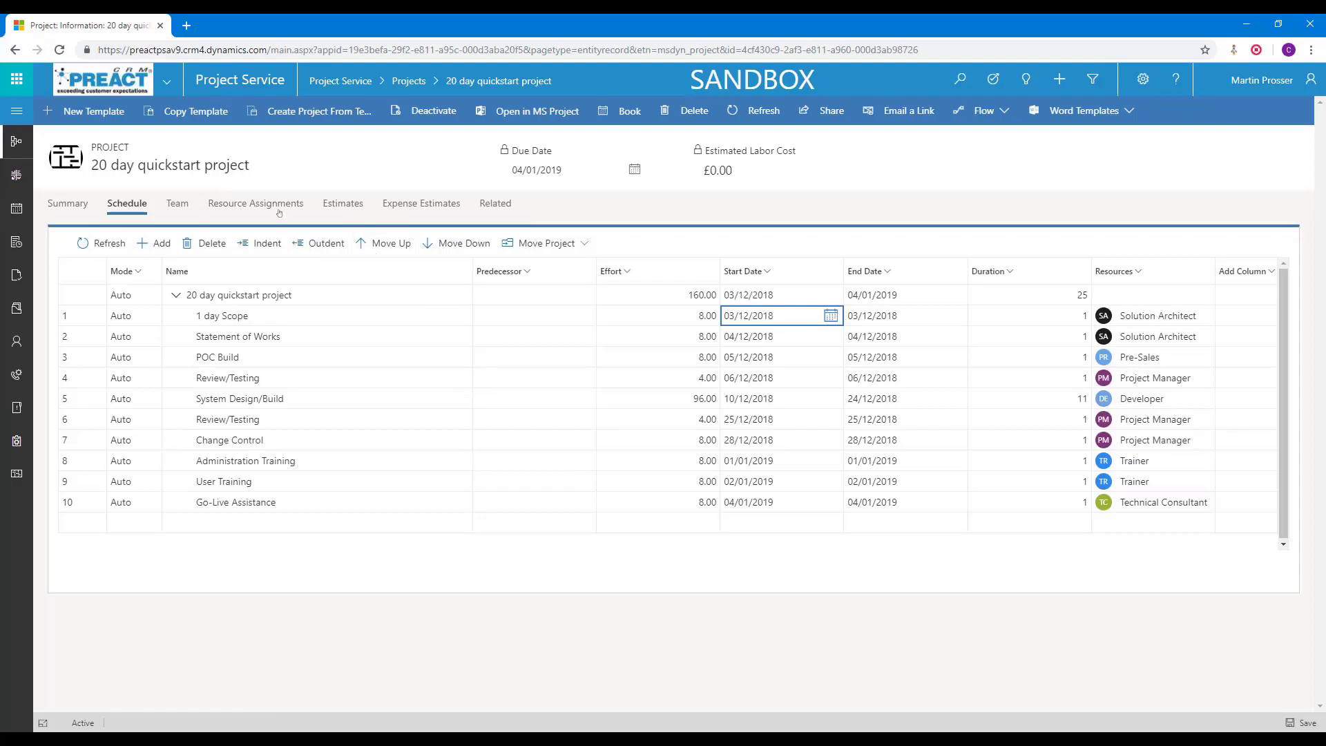
{"action": "left_click", "coordinate": [178, 204]}
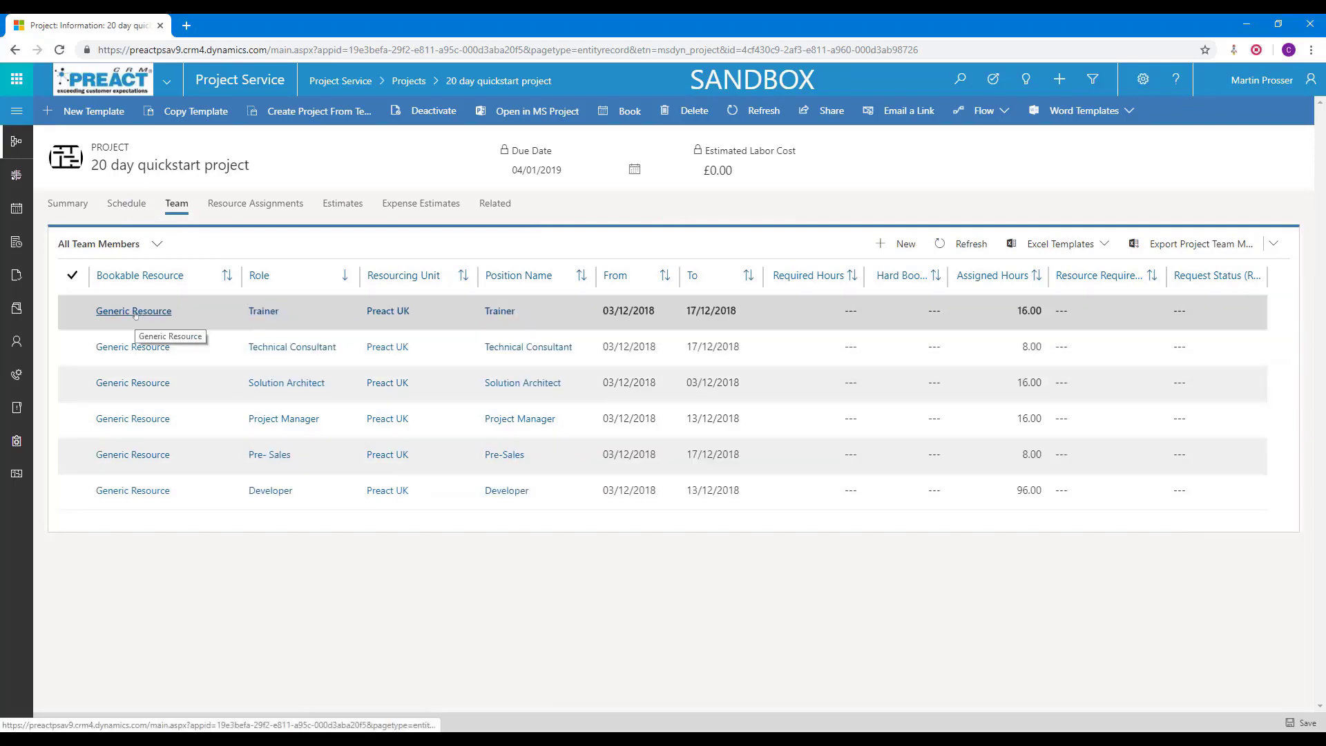
{"action": "left_click", "coordinate": [126, 203]}
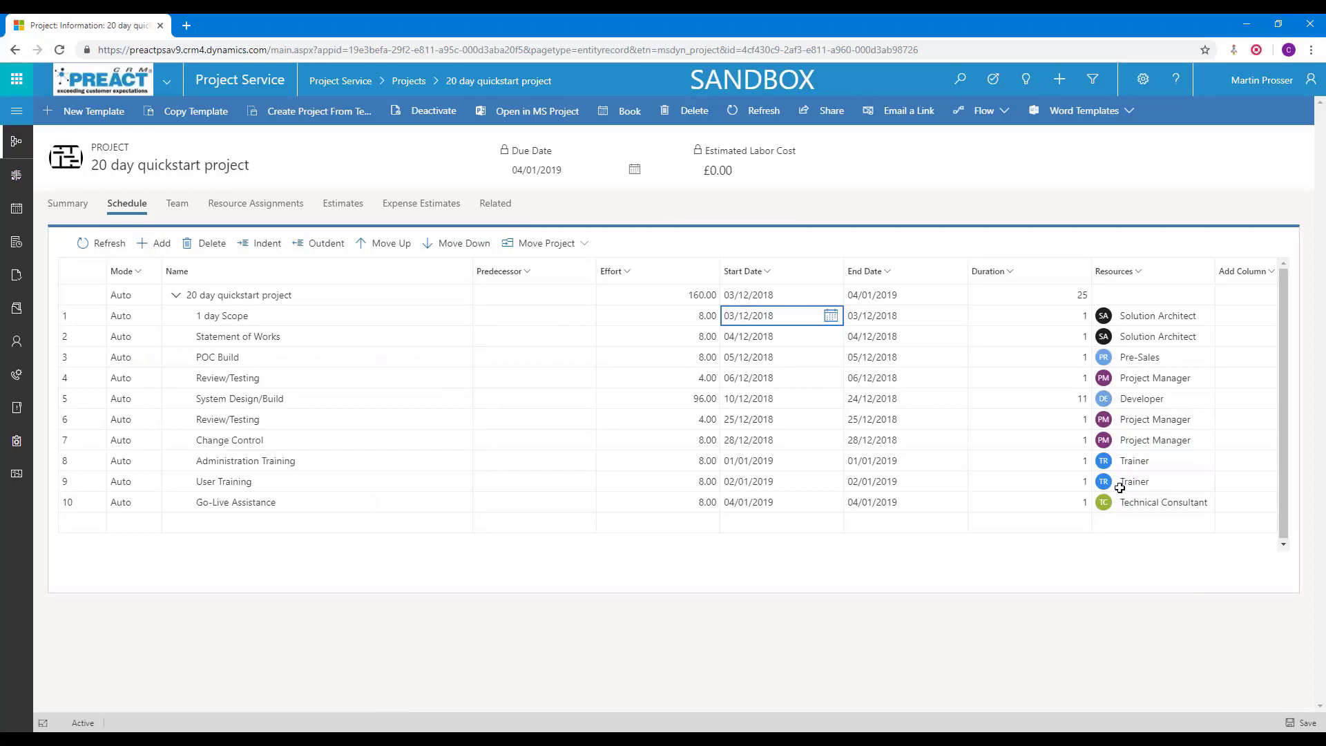
{"action": "left_click", "coordinate": [69, 206]}
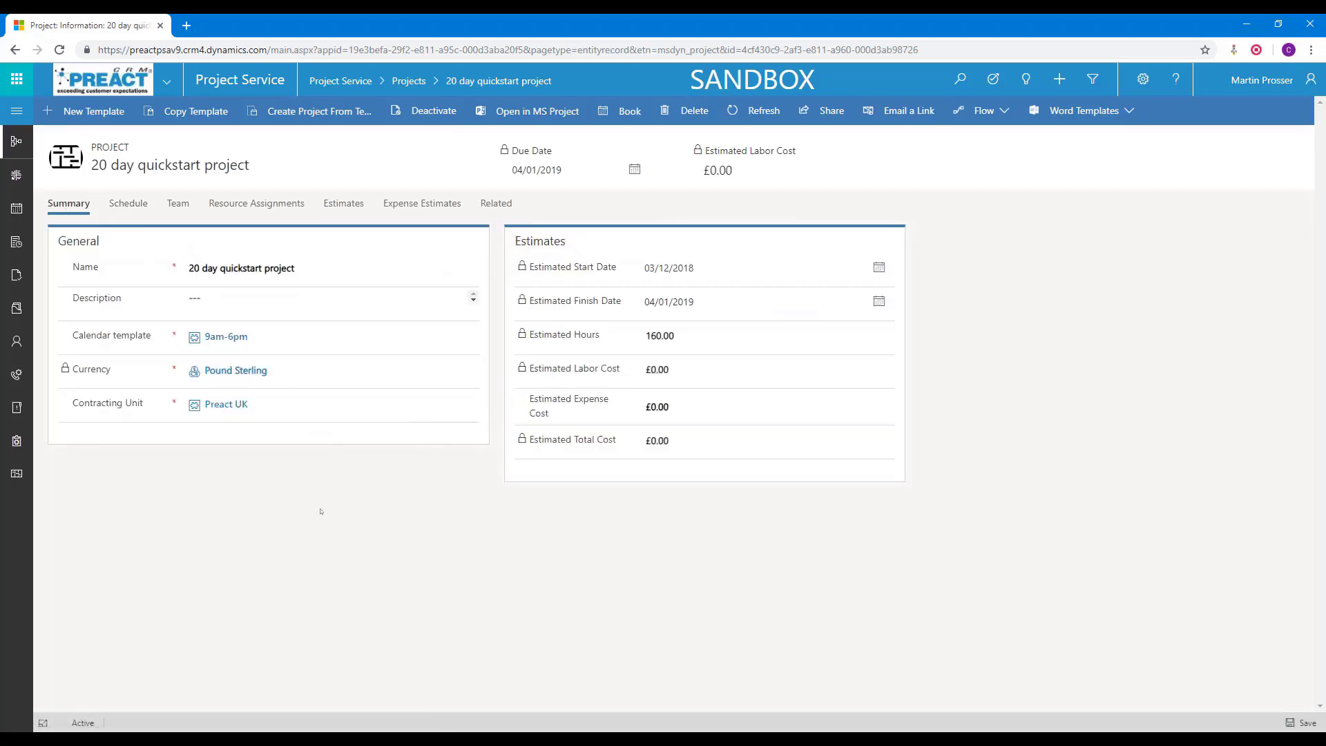
- Open the template's 9am-6pm work hour template and check its details and related record types
{"action": "left_click", "coordinate": [224, 337]}
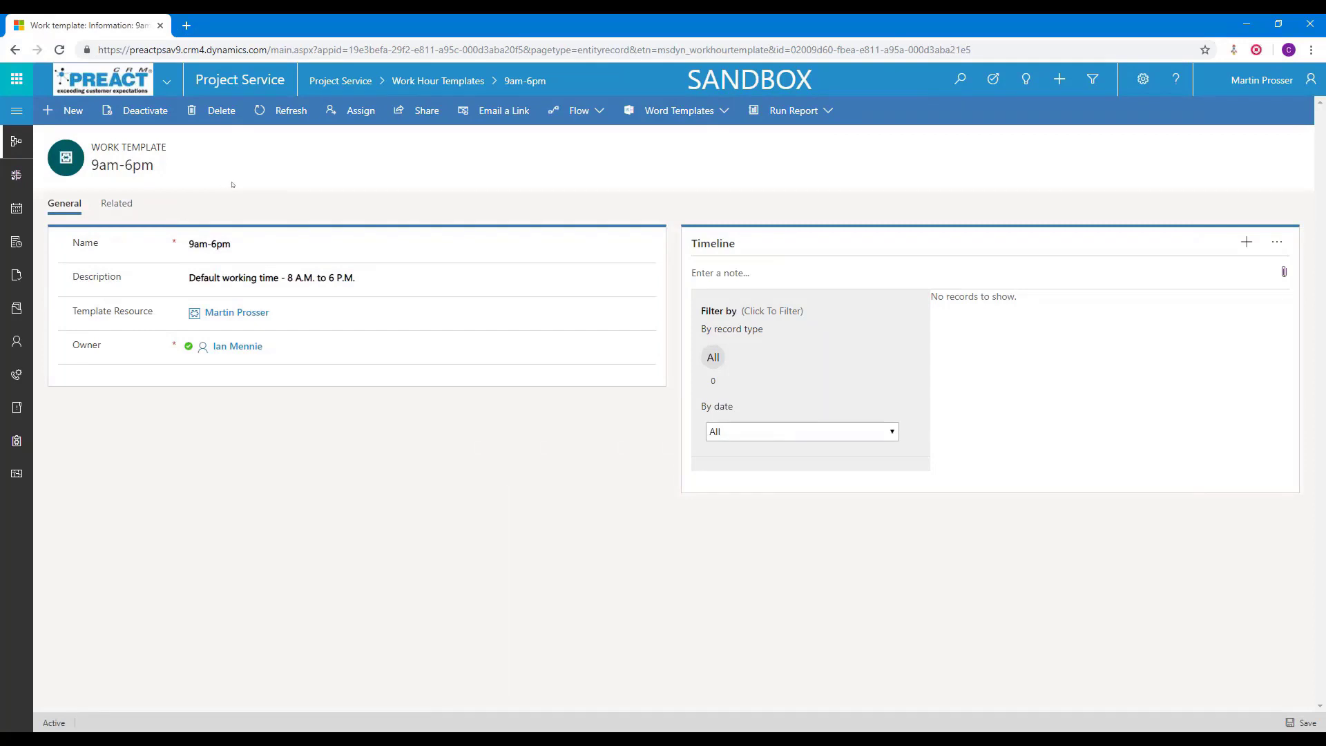
{"action": "left_click", "coordinate": [117, 203]}
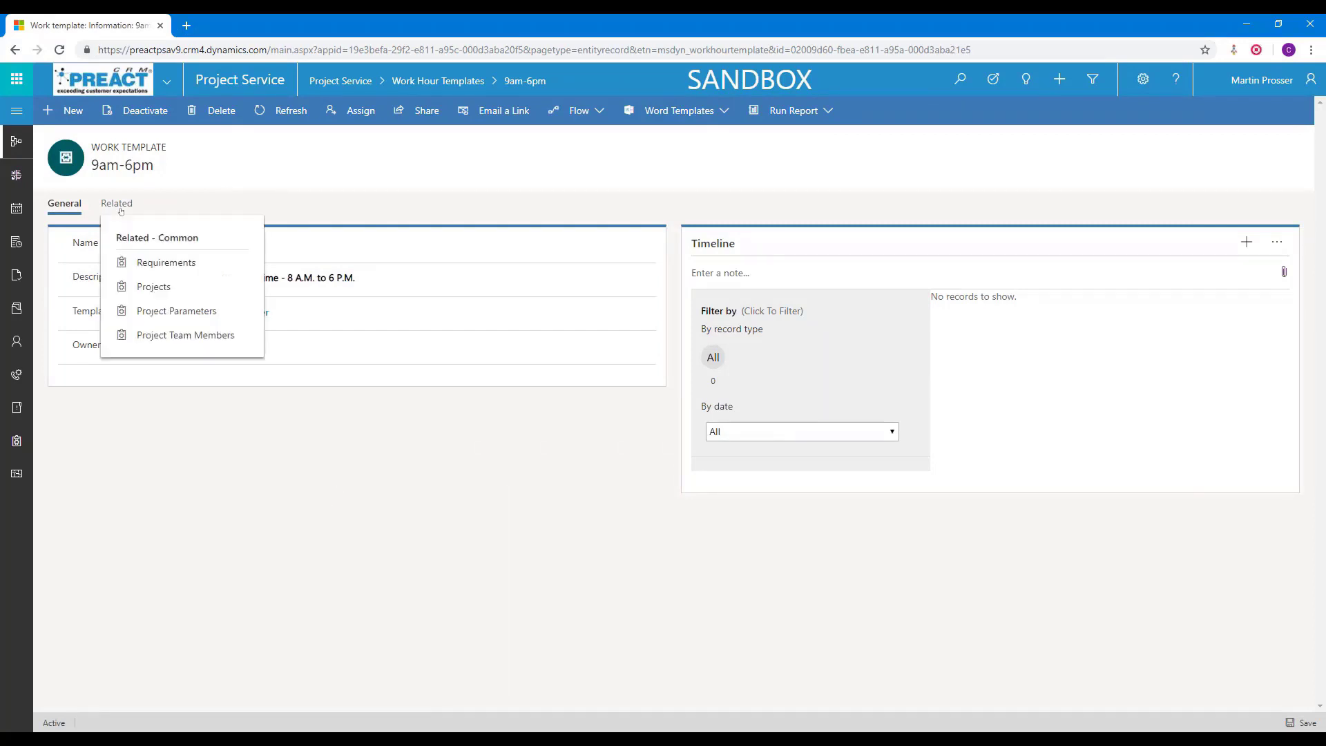
{"action": "left_click", "coordinate": [295, 184]}
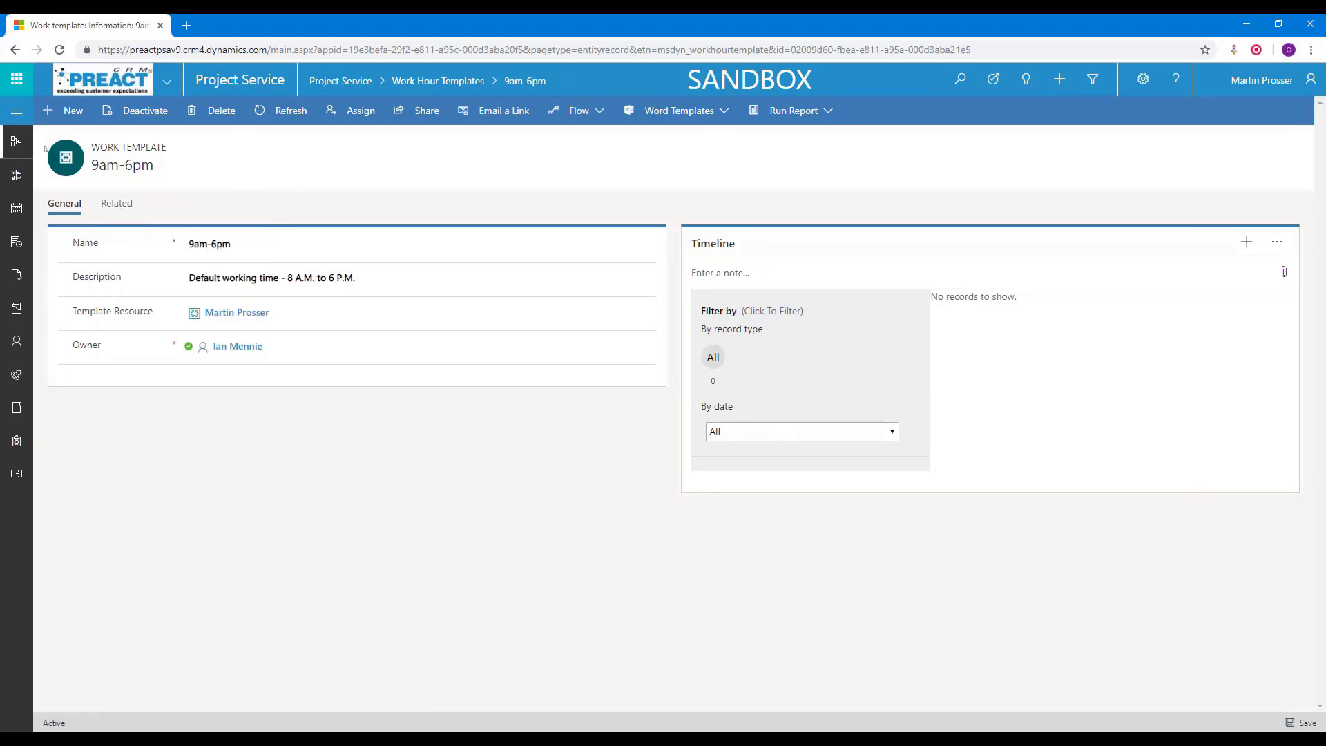
- Return to Project 1000 and review its summary estimates, task schedule and team members
{"action": "left_click", "coordinate": [16, 110]}
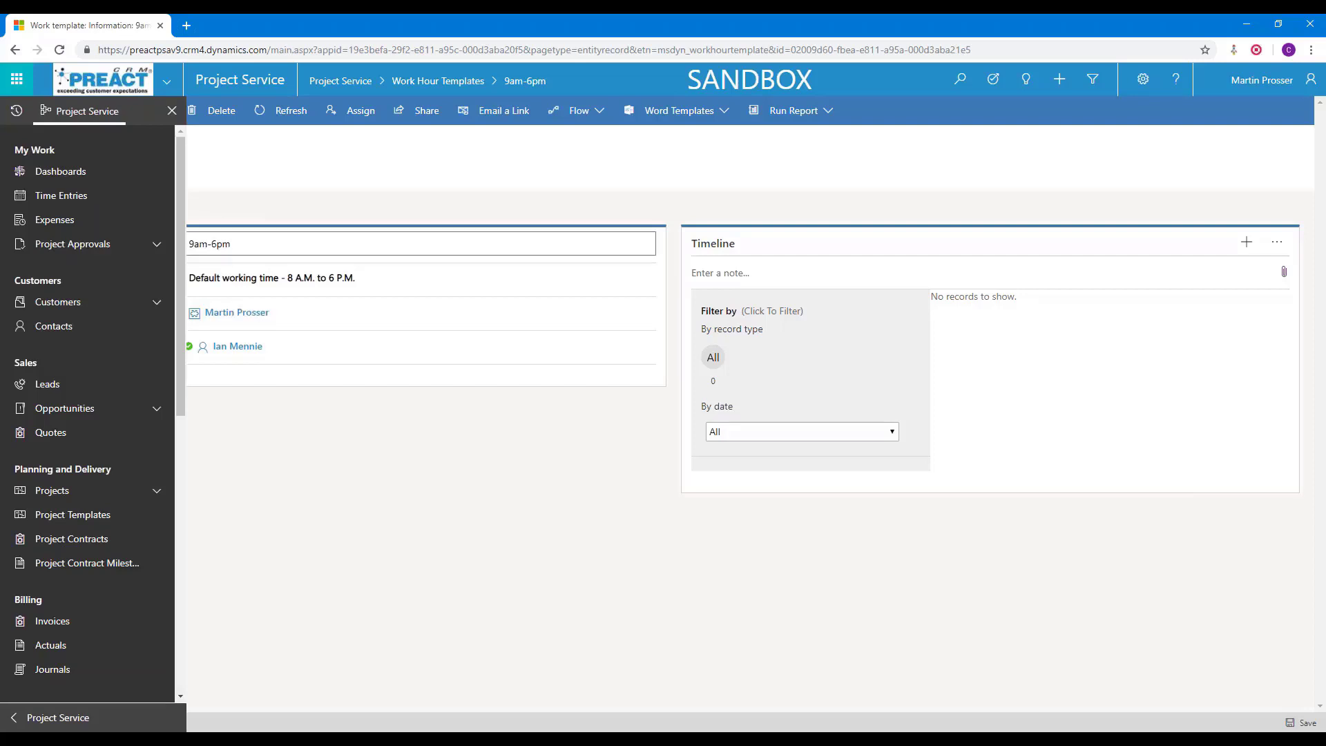
{"action": "left_click", "coordinate": [147, 502]}
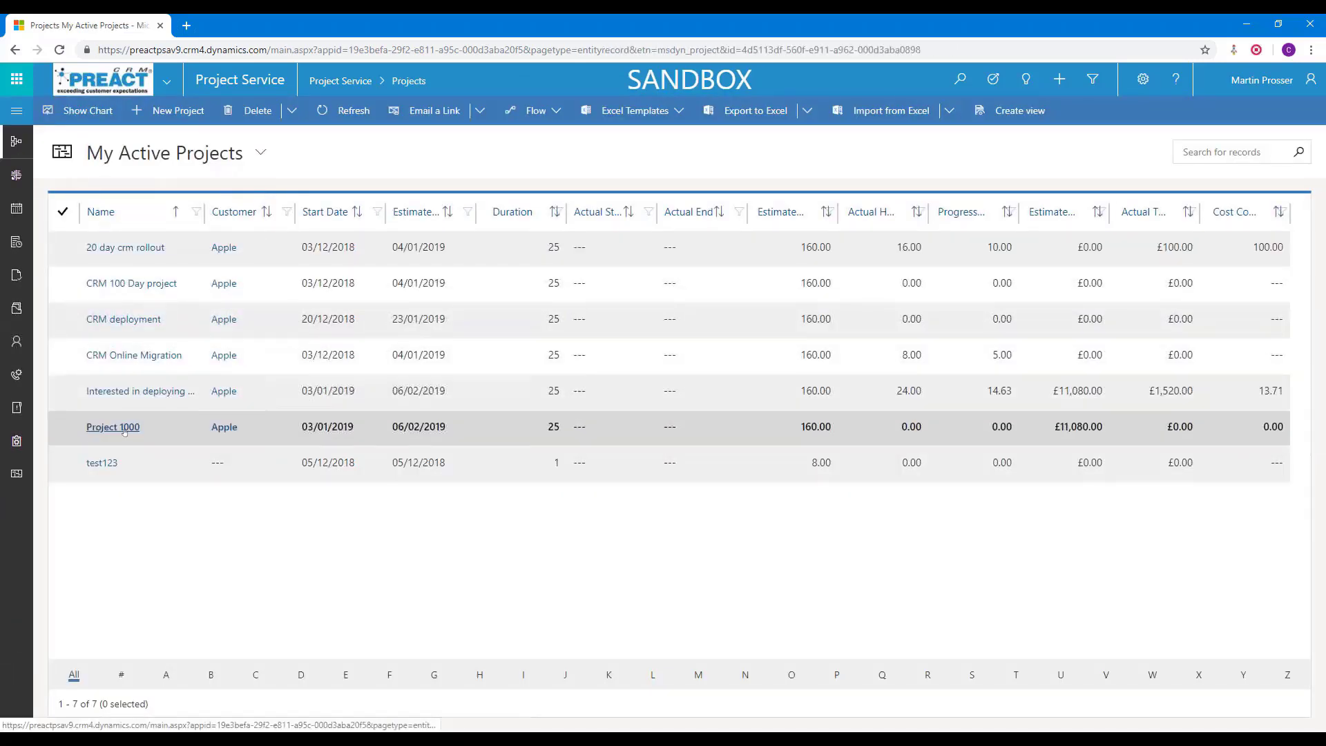
{"action": "left_click", "coordinate": [113, 427]}
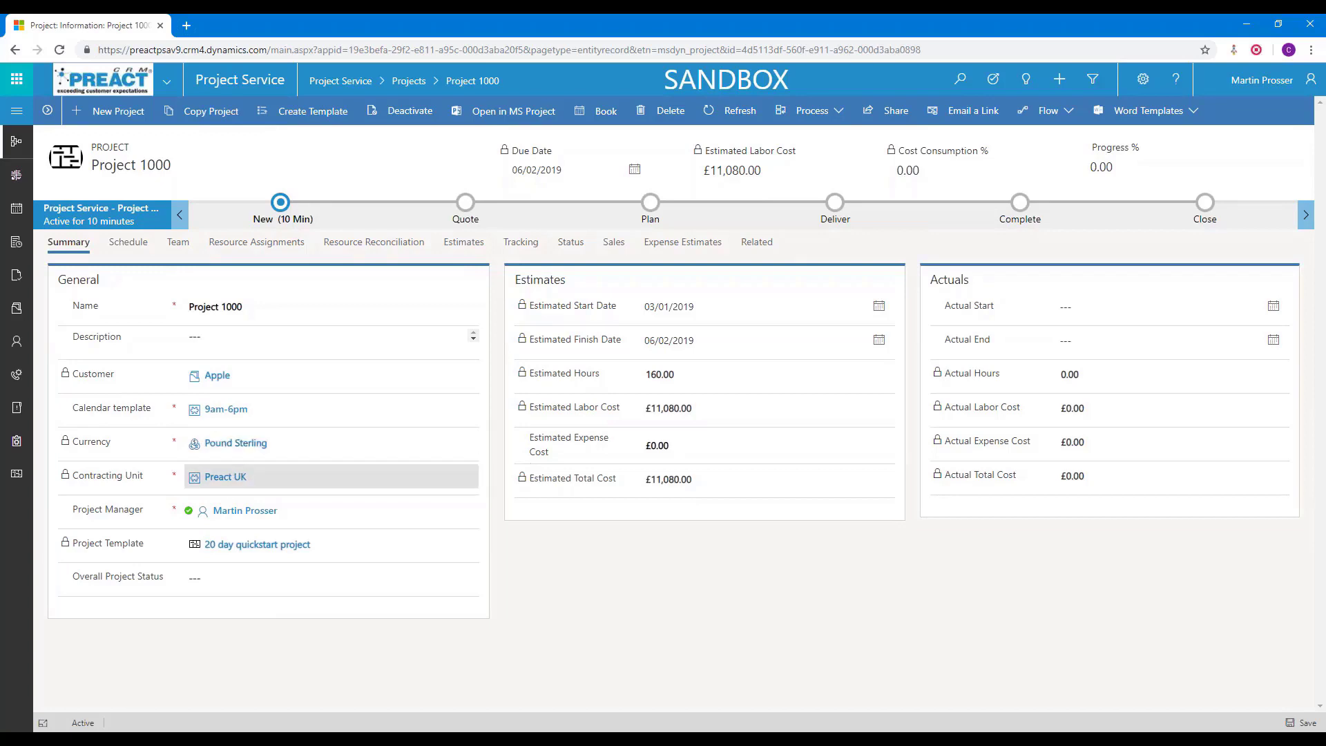
{"action": "left_click", "coordinate": [132, 246]}
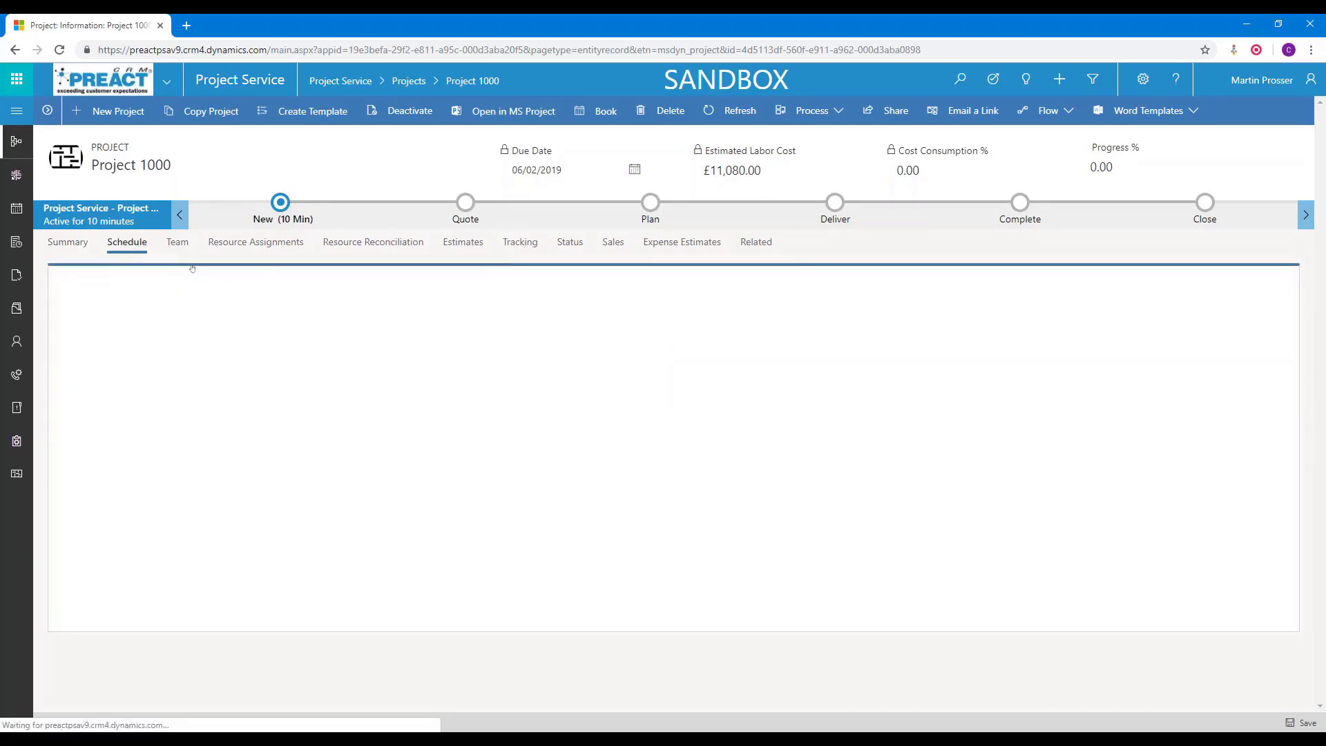
{"action": "left_click", "coordinate": [76, 243]}
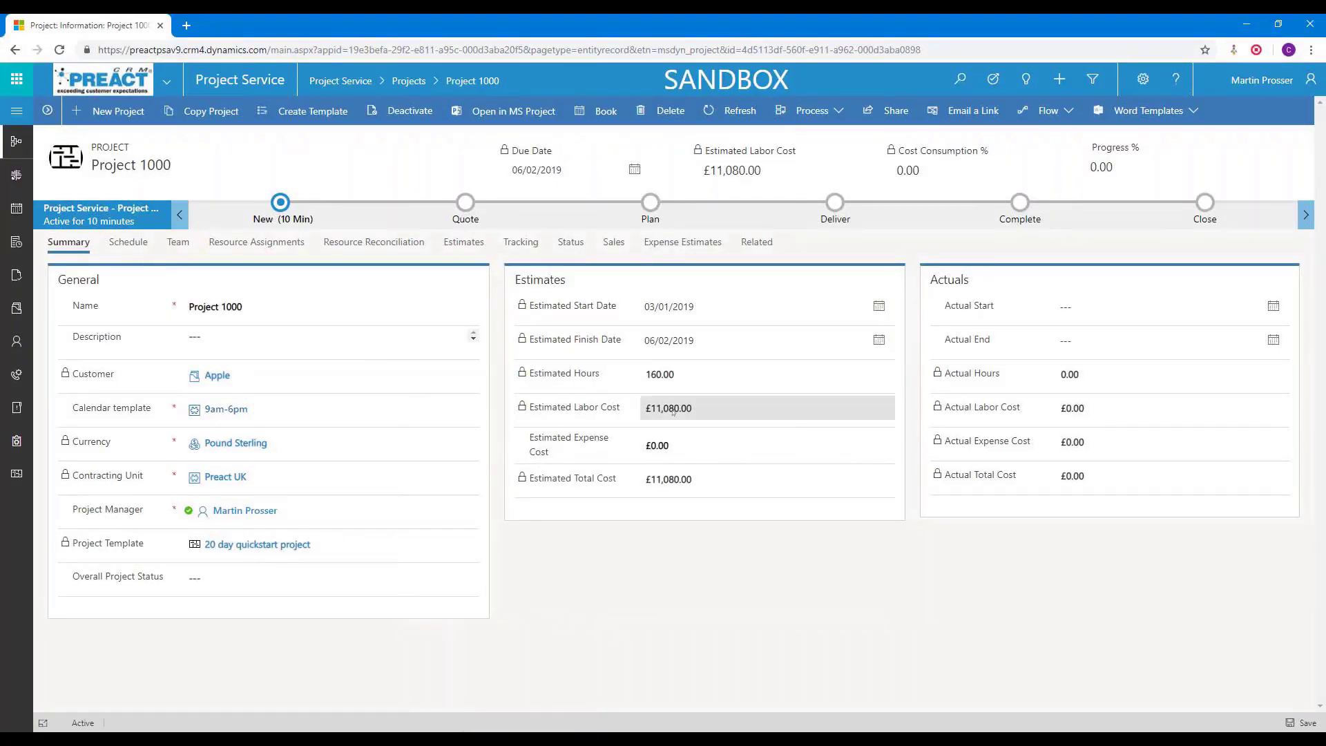
{"action": "left_click", "coordinate": [141, 248]}
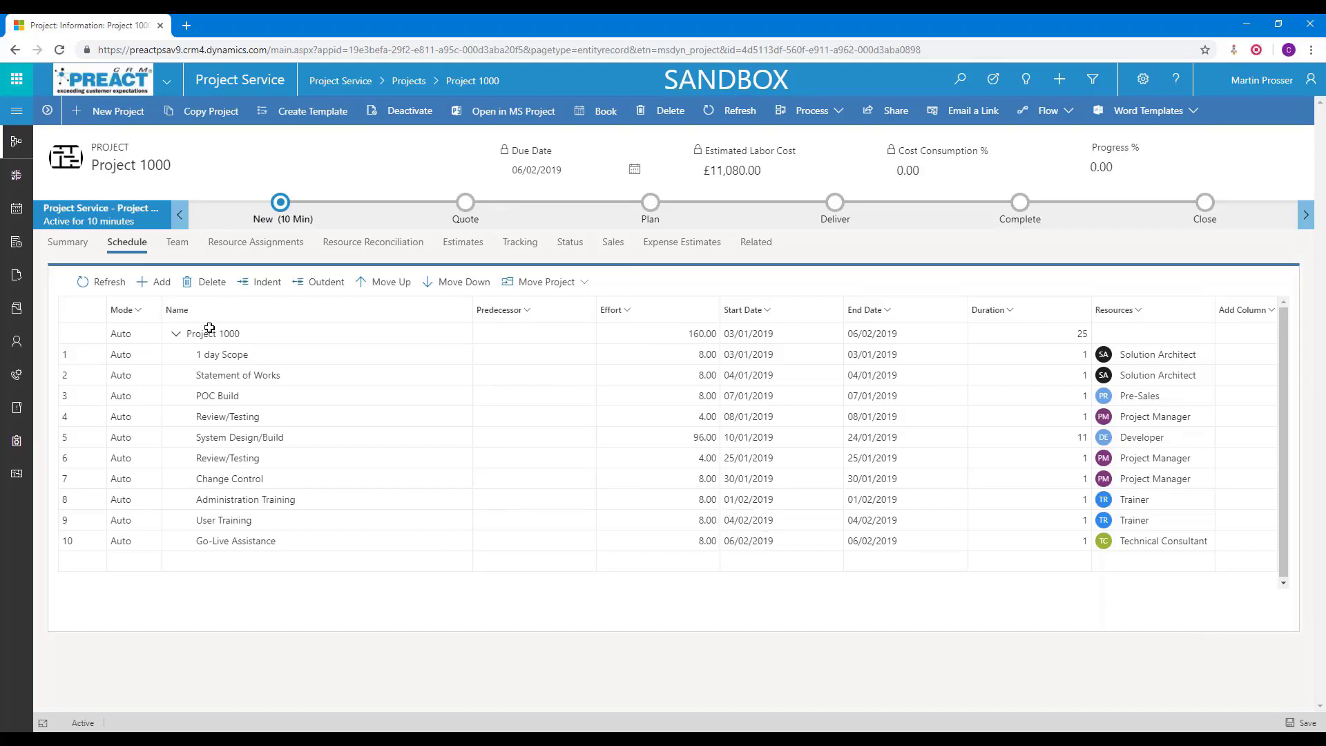
{"action": "left_click", "coordinate": [177, 243]}
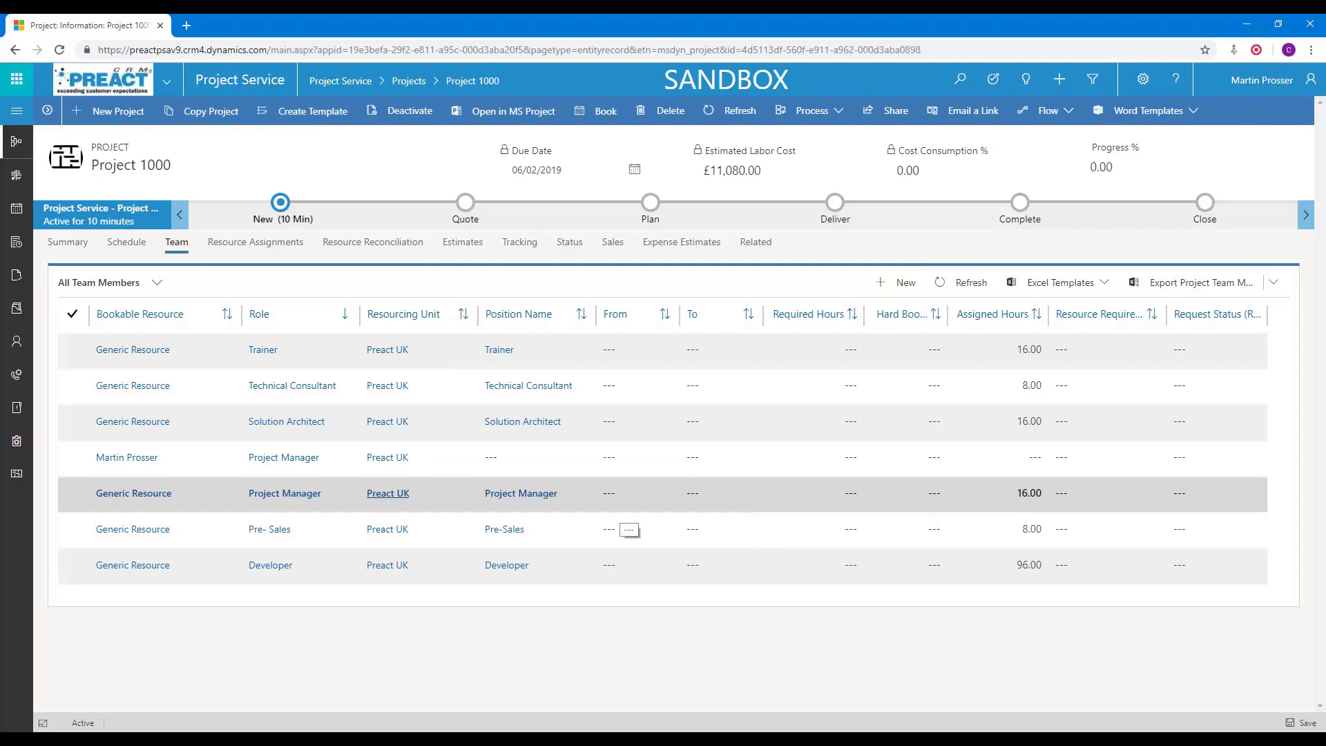
- Generate the resource requirement for the generic Technical Consultant on the Project 1000 team
{"action": "left_click", "coordinate": [622, 384]}
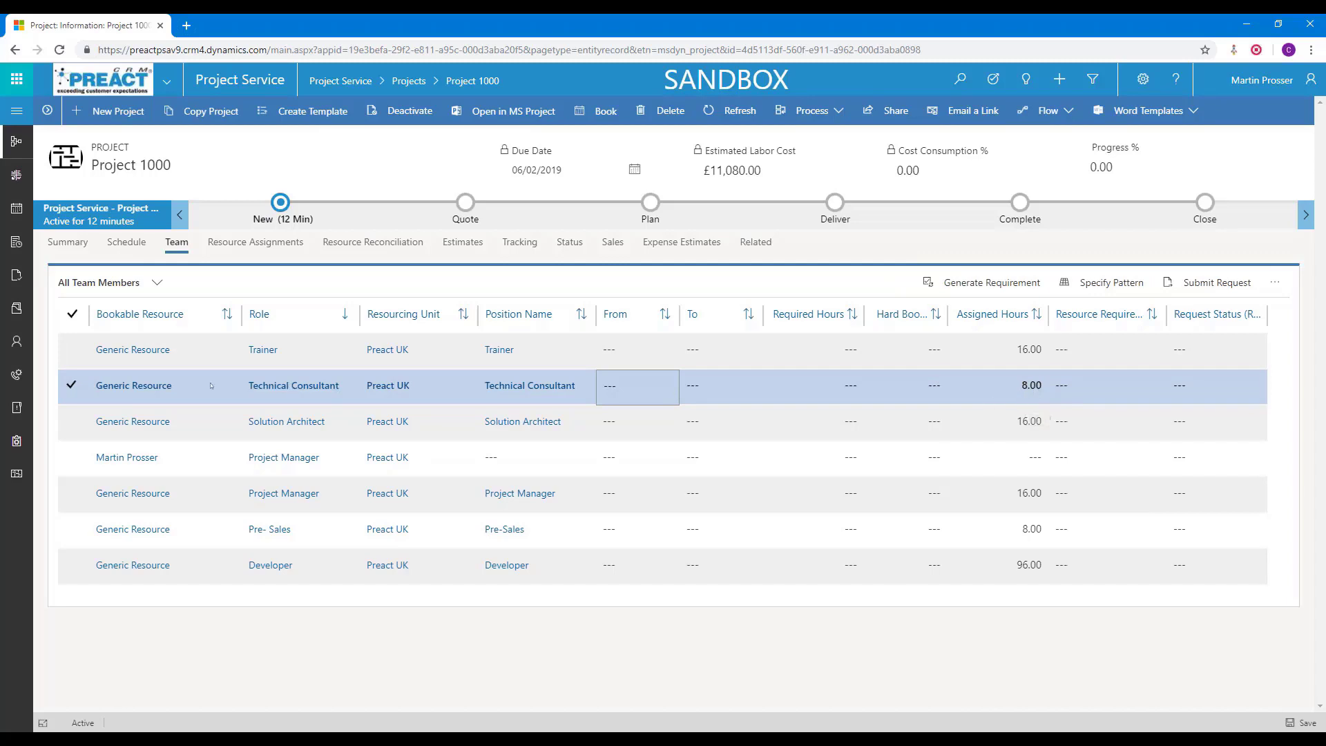
{"action": "left_click", "coordinate": [982, 285]}
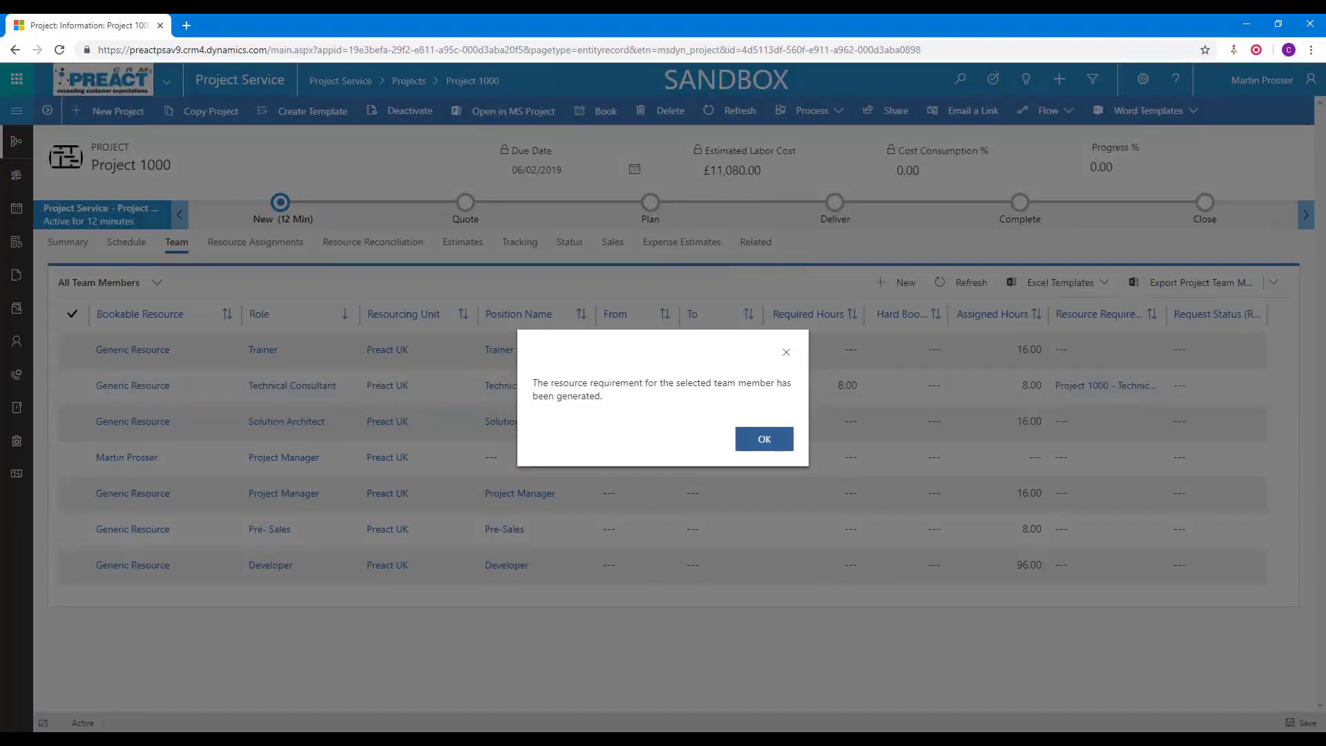
{"action": "left_click", "coordinate": [764, 440]}
{"action": "left_click", "coordinate": [72, 314]}
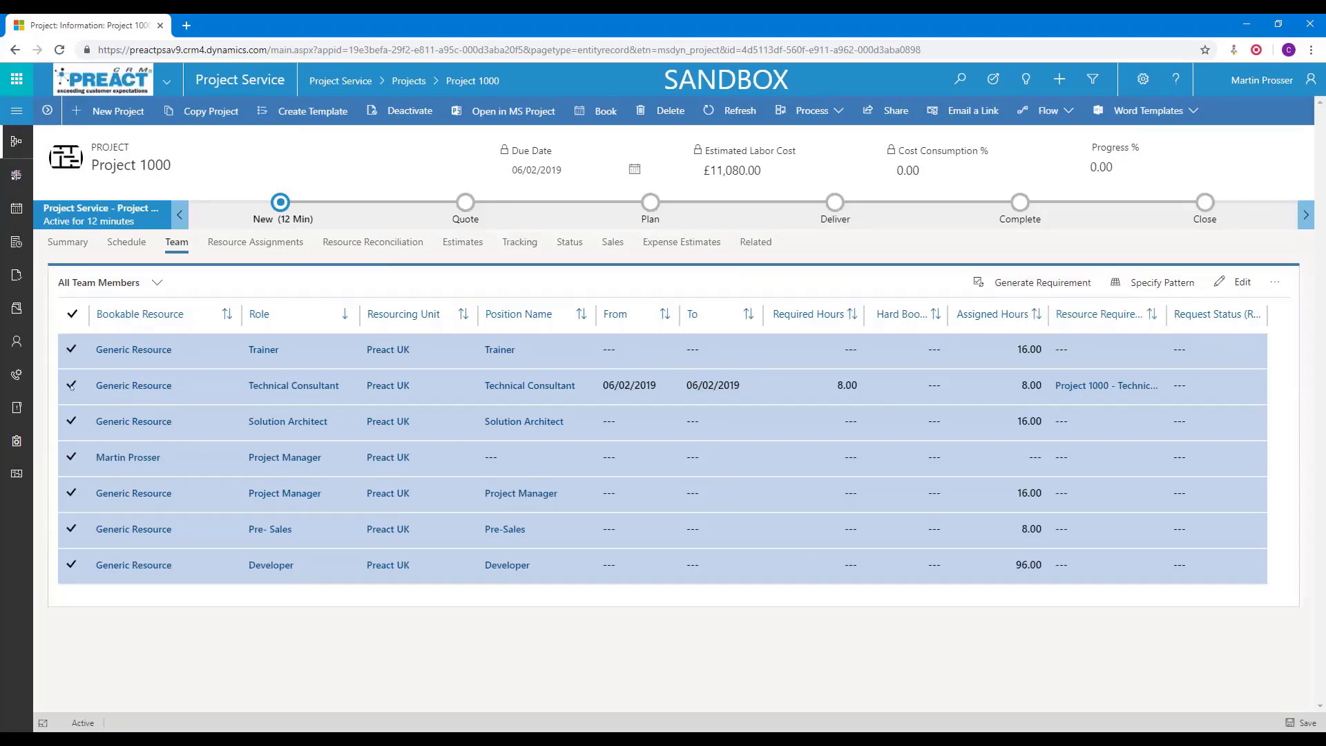
{"action": "left_click", "coordinate": [72, 316]}
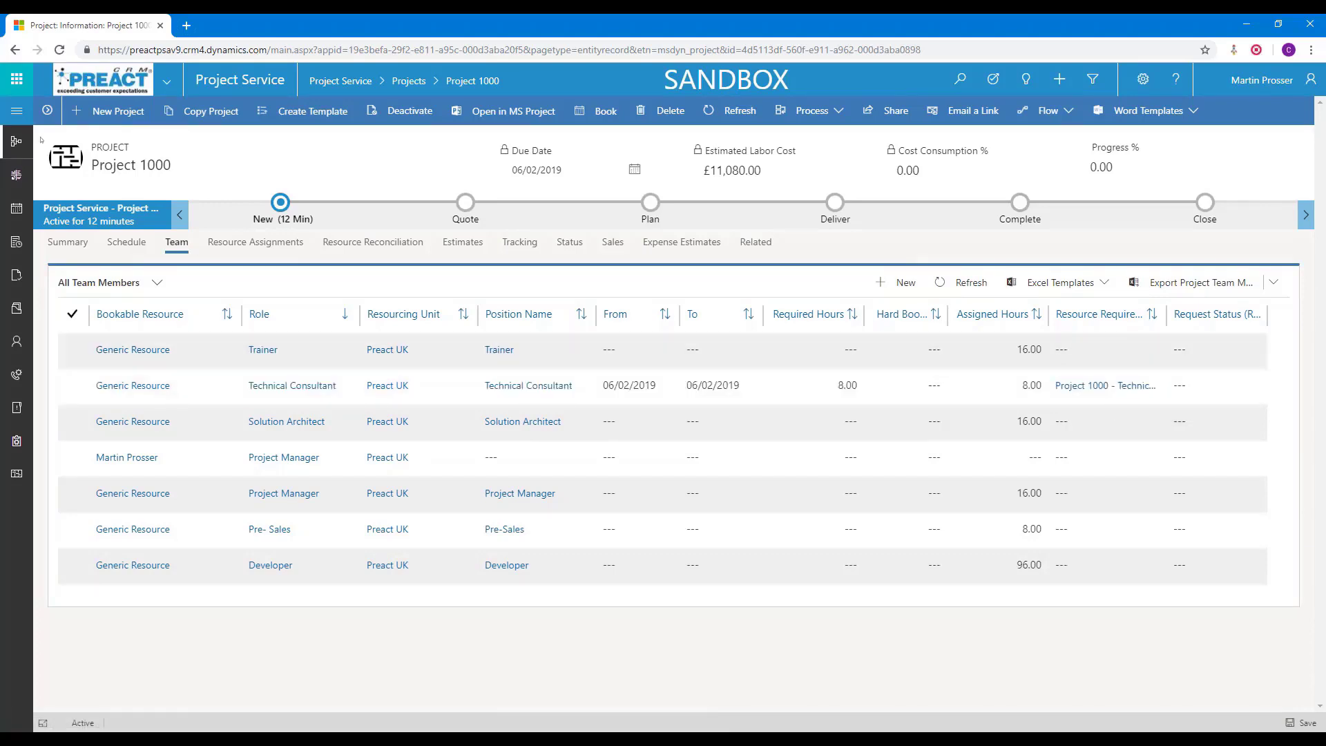
- Open the resource schedule board and show its filters with the available filter options
{"action": "left_click", "coordinate": [17, 110]}
{"action": "scroll", "coordinate": [69, 495], "scroll_direction": "down", "scroll_amount": 5}
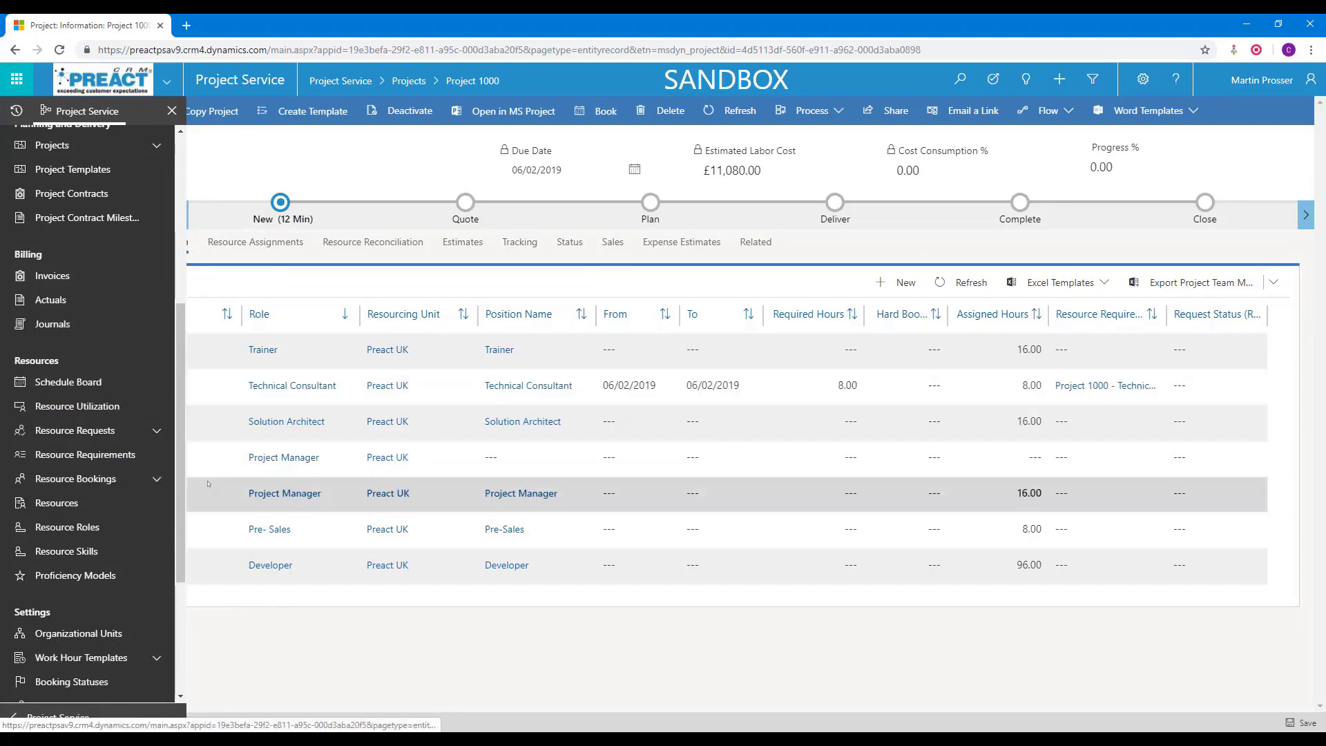
{"action": "left_click", "coordinate": [56, 385]}
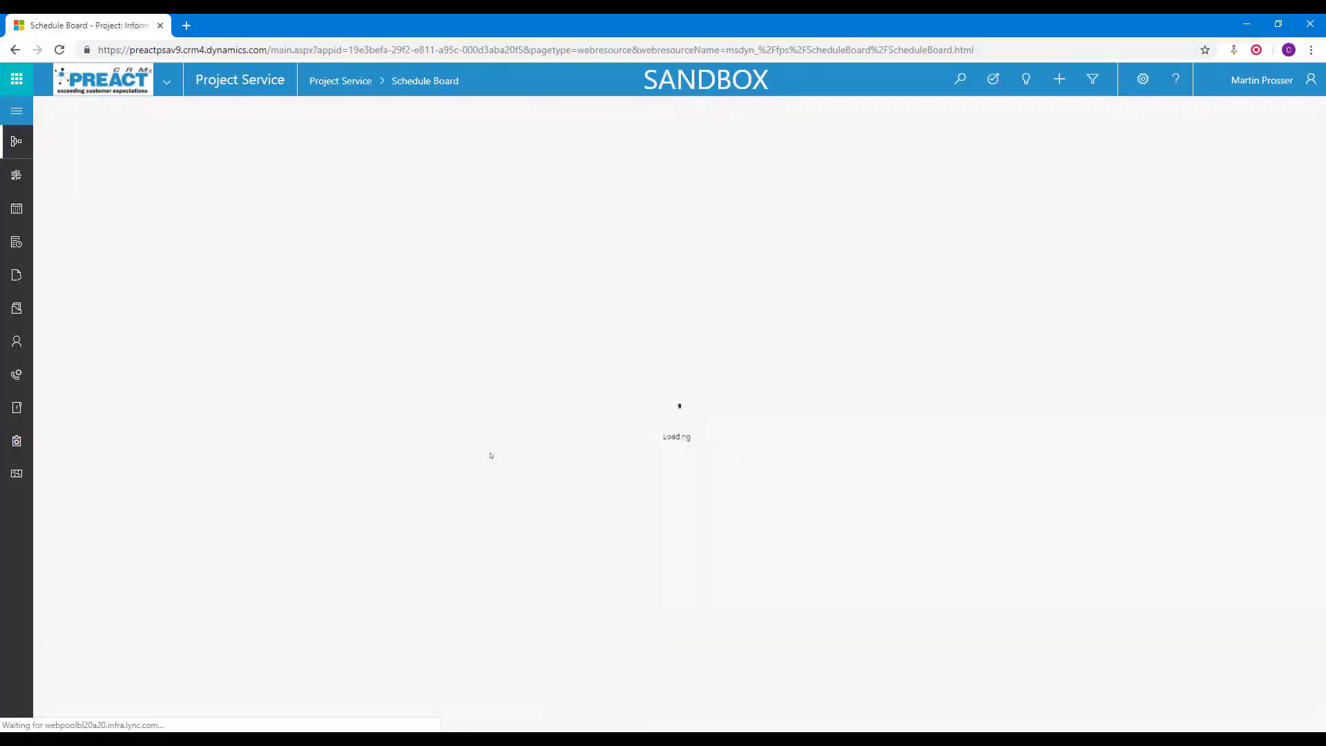
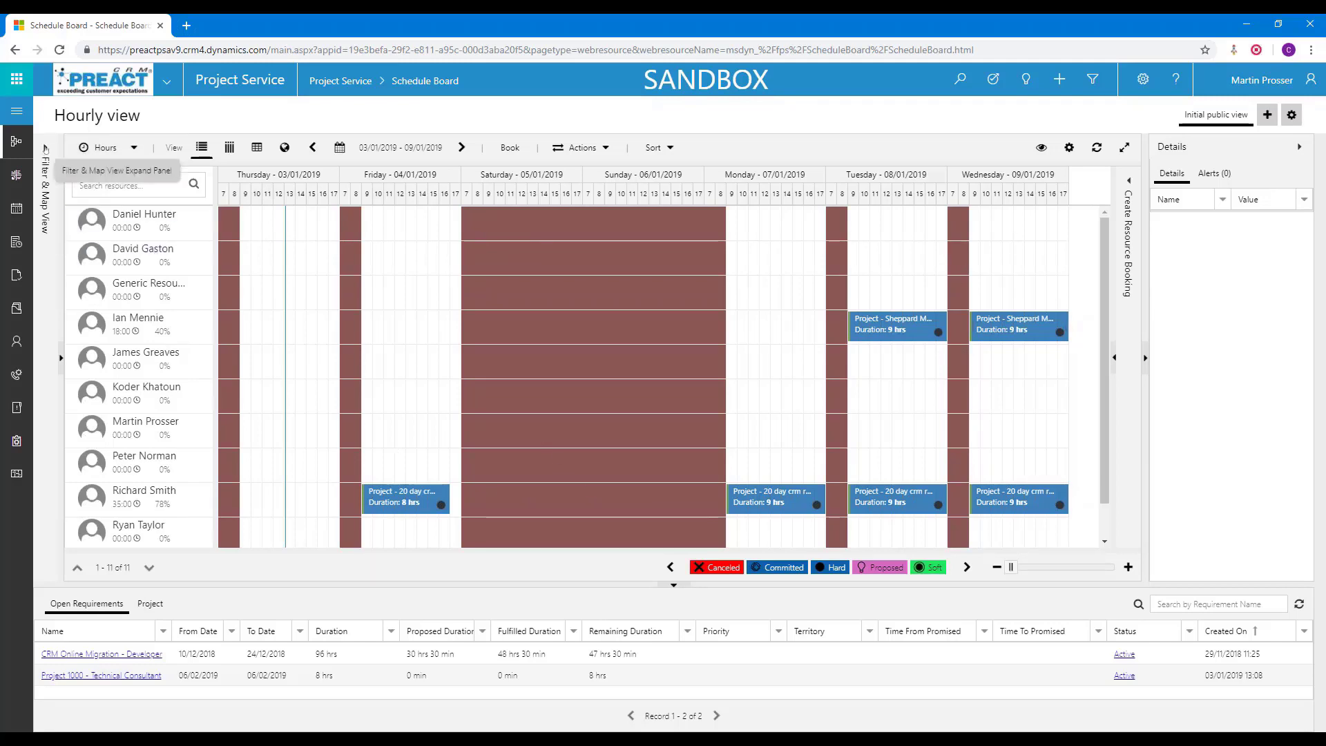
{"action": "left_click", "coordinate": [42, 149]}
{"action": "left_click", "coordinate": [245, 207]}
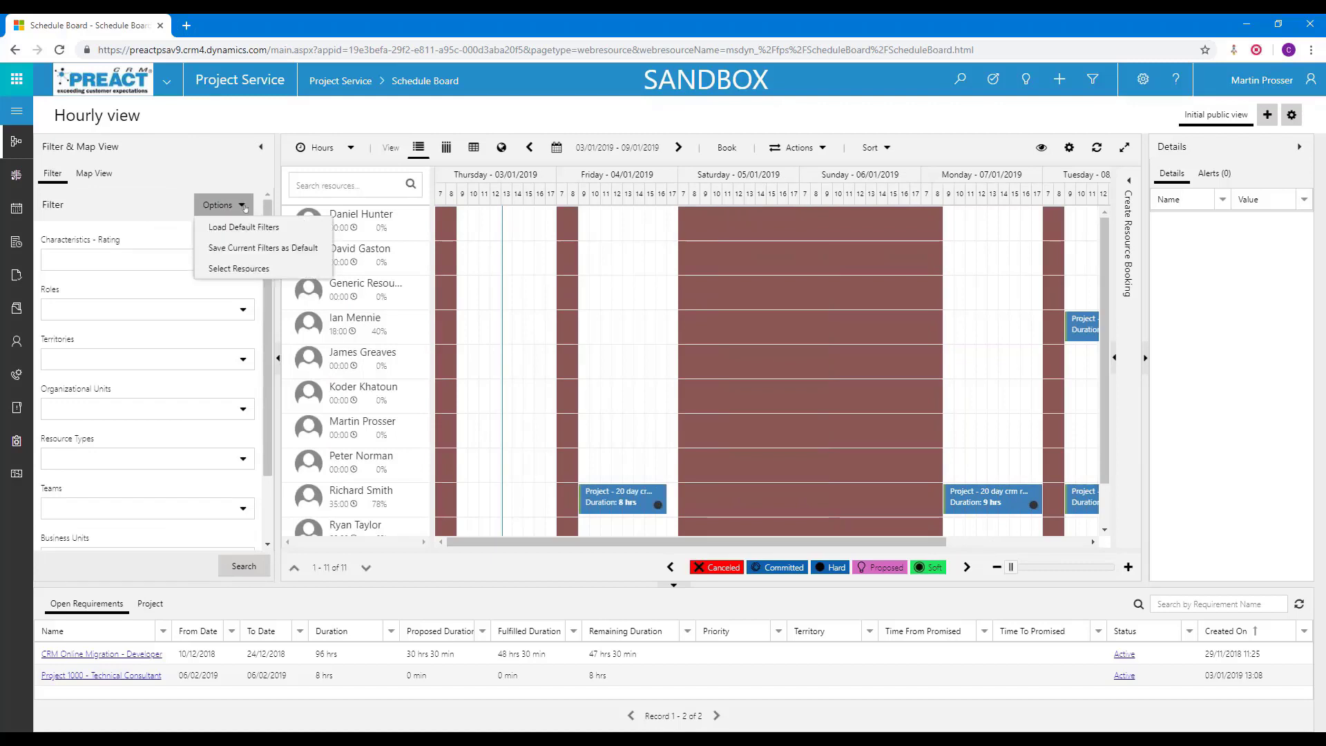
- Open the schedule board's resource selection, examine the available resource types and service territories, and leave without selecting any resources
{"action": "left_click", "coordinate": [238, 268]}
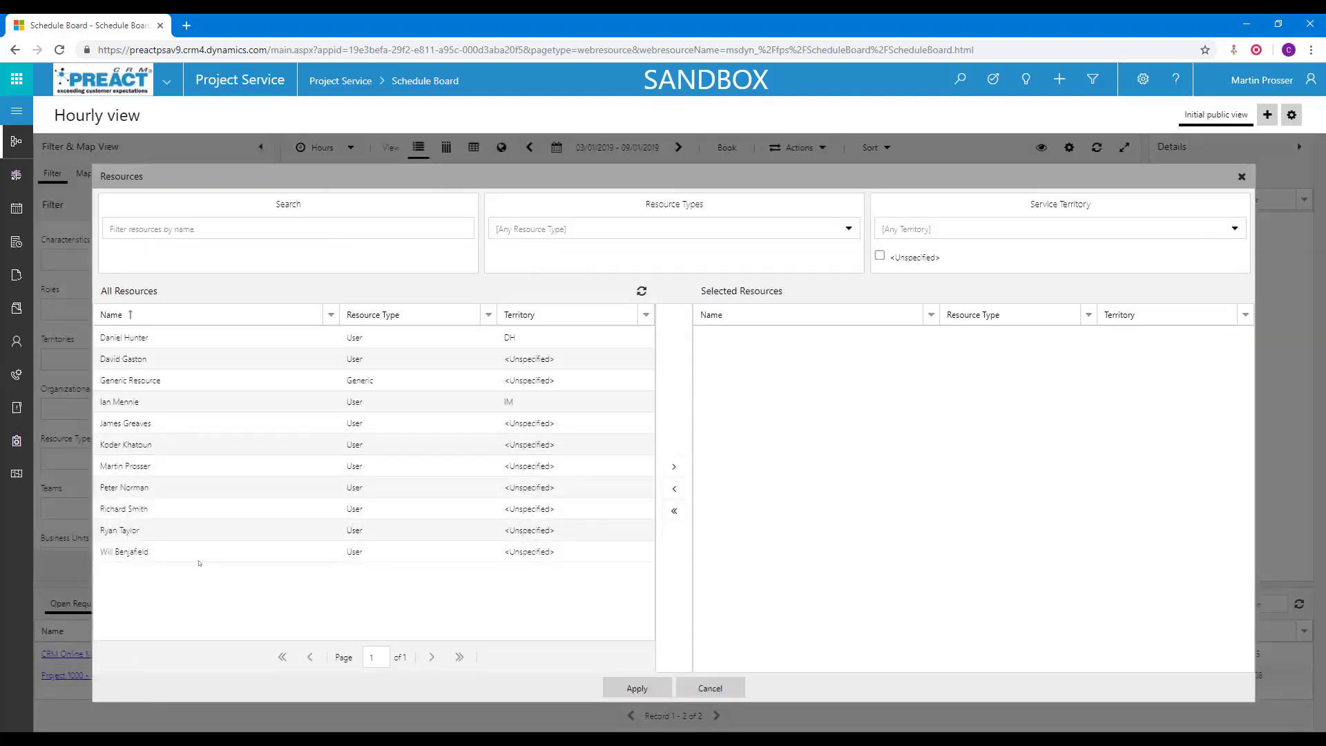
{"action": "left_click", "coordinate": [848, 230]}
{"action": "left_click", "coordinate": [897, 228]}
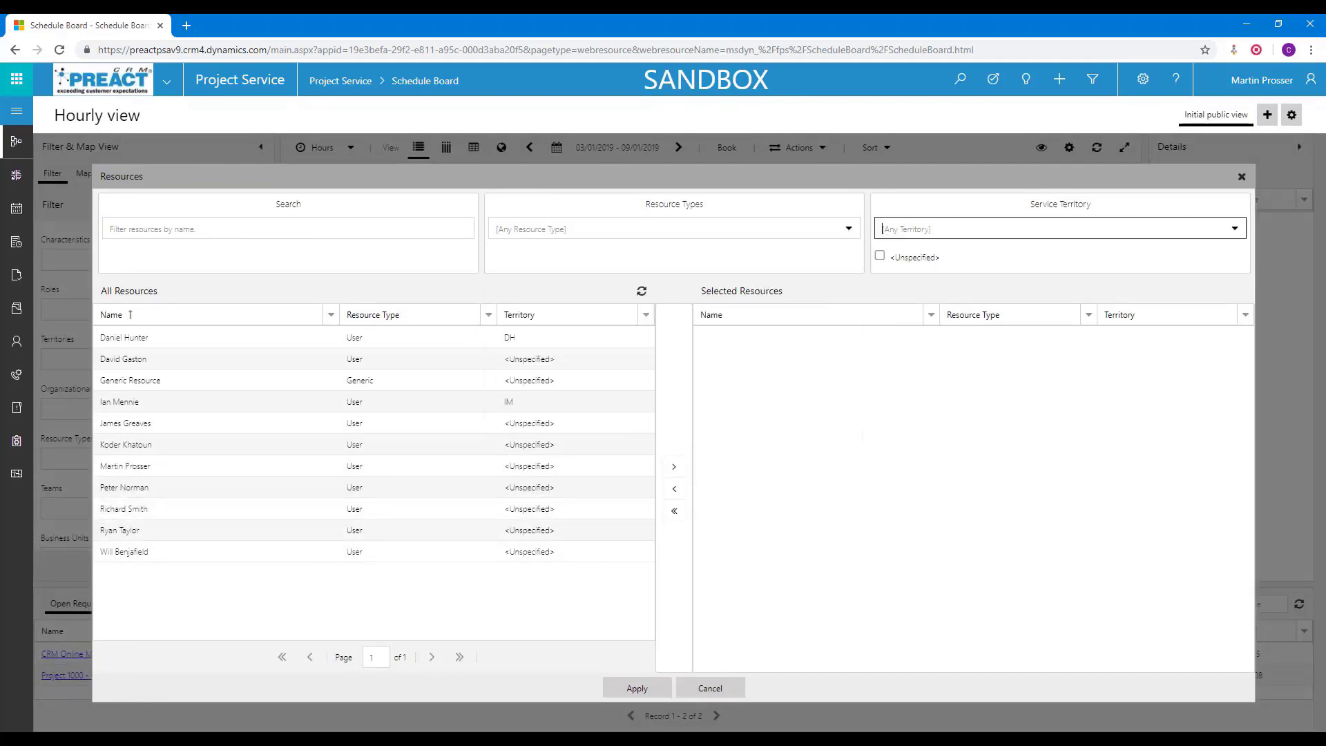
{"action": "left_click", "coordinate": [1235, 230]}
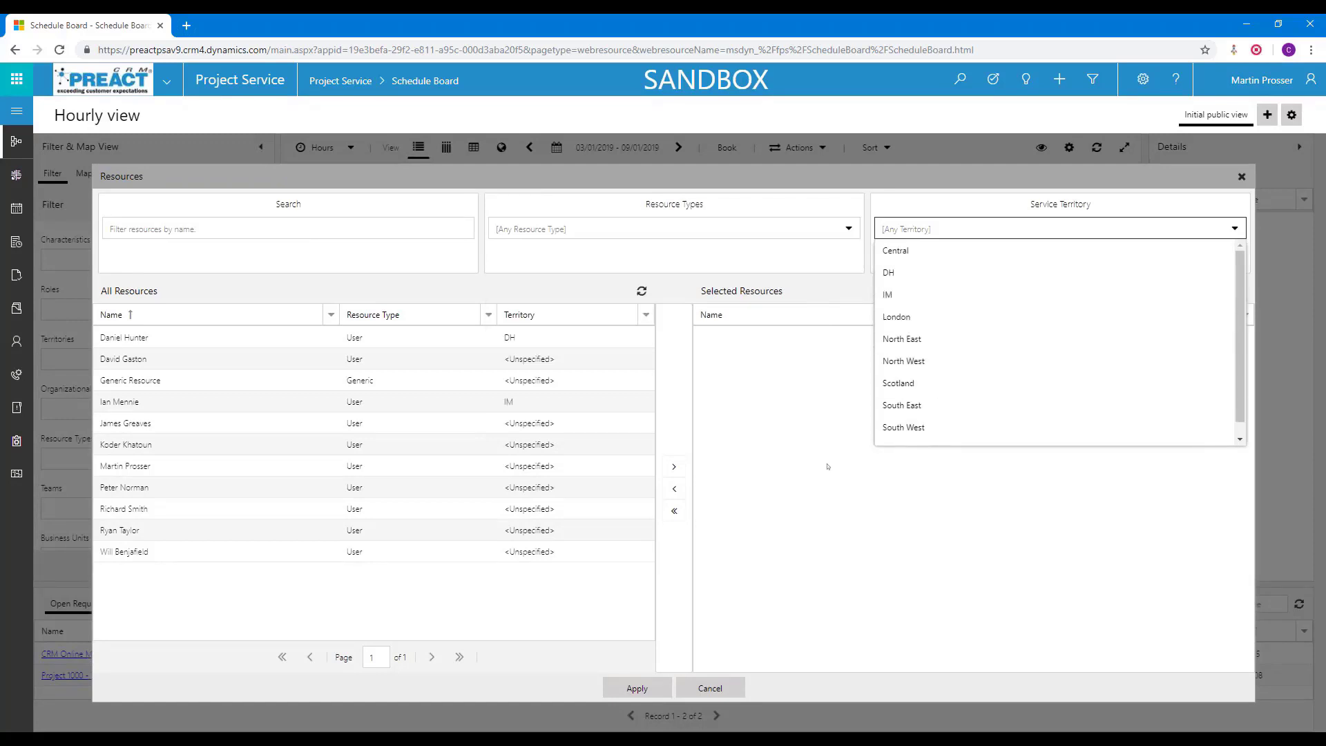
{"action": "left_click", "coordinate": [861, 525]}
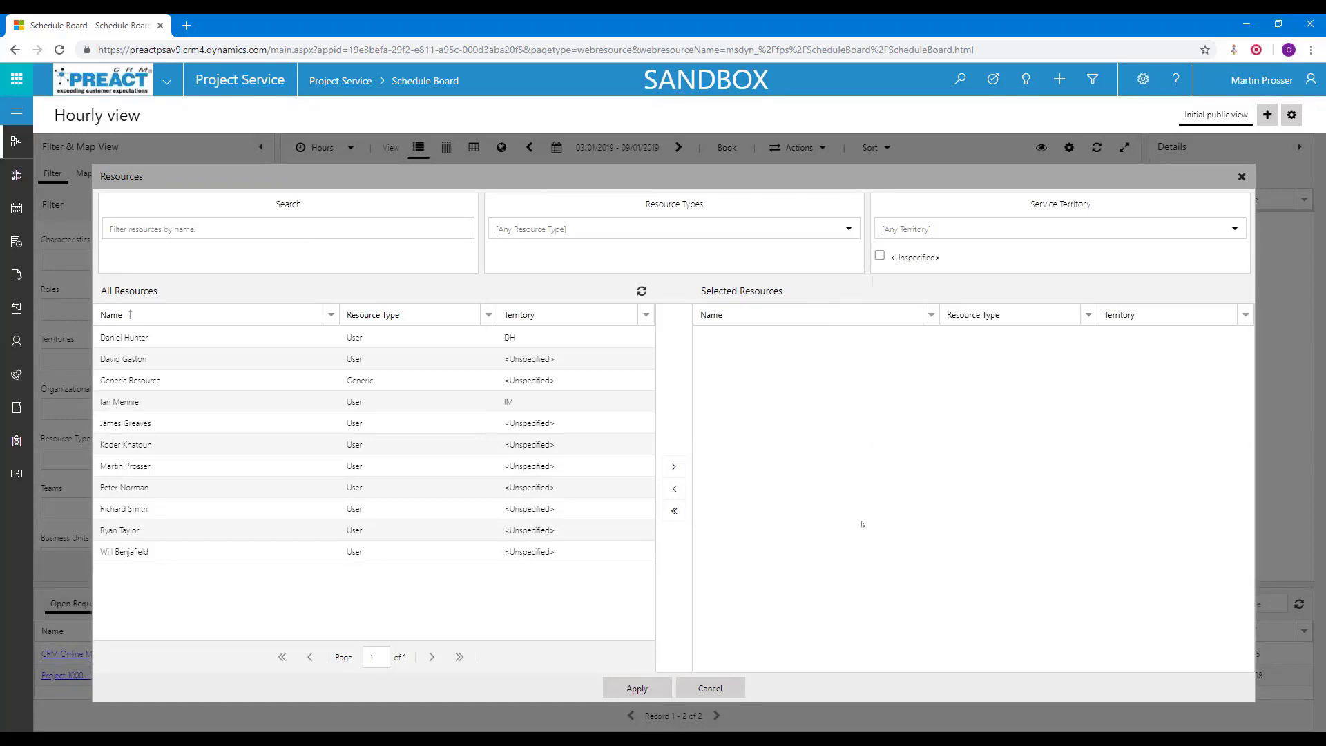
{"action": "left_click", "coordinate": [857, 232]}
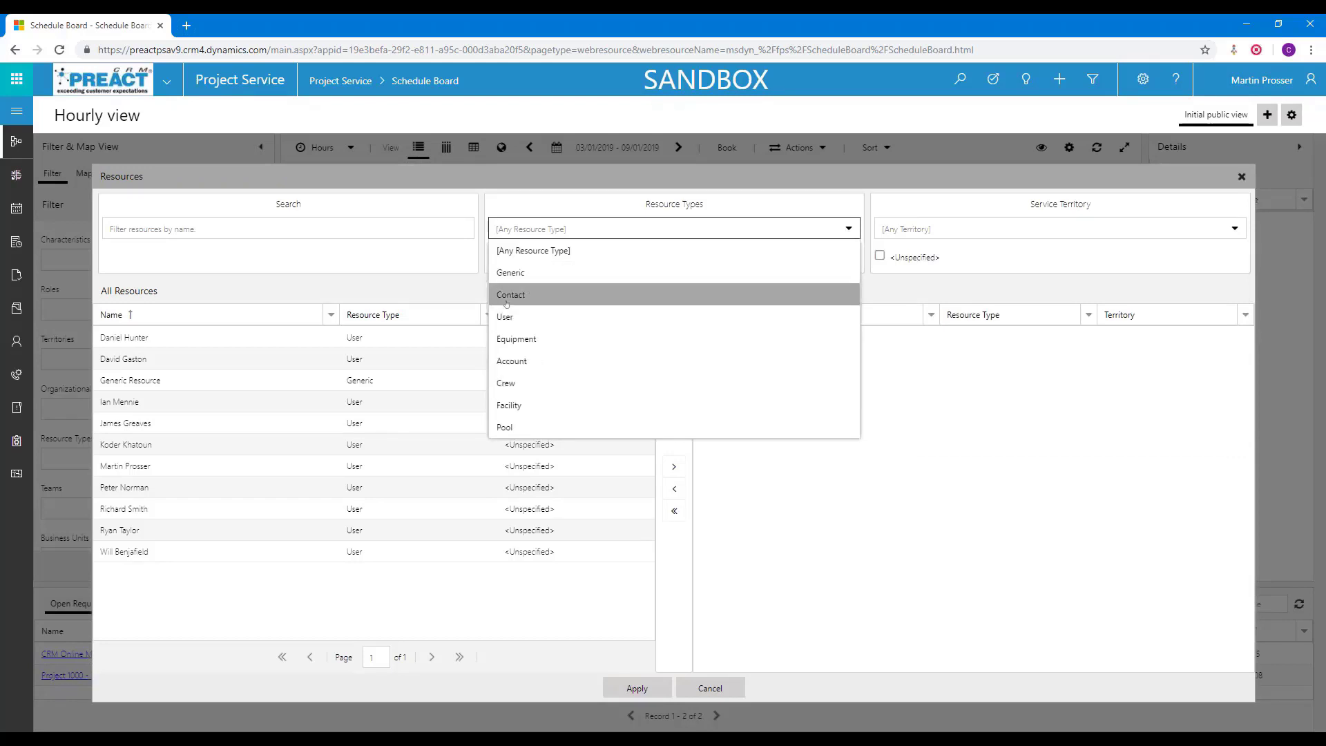
{"action": "left_click", "coordinate": [974, 399]}
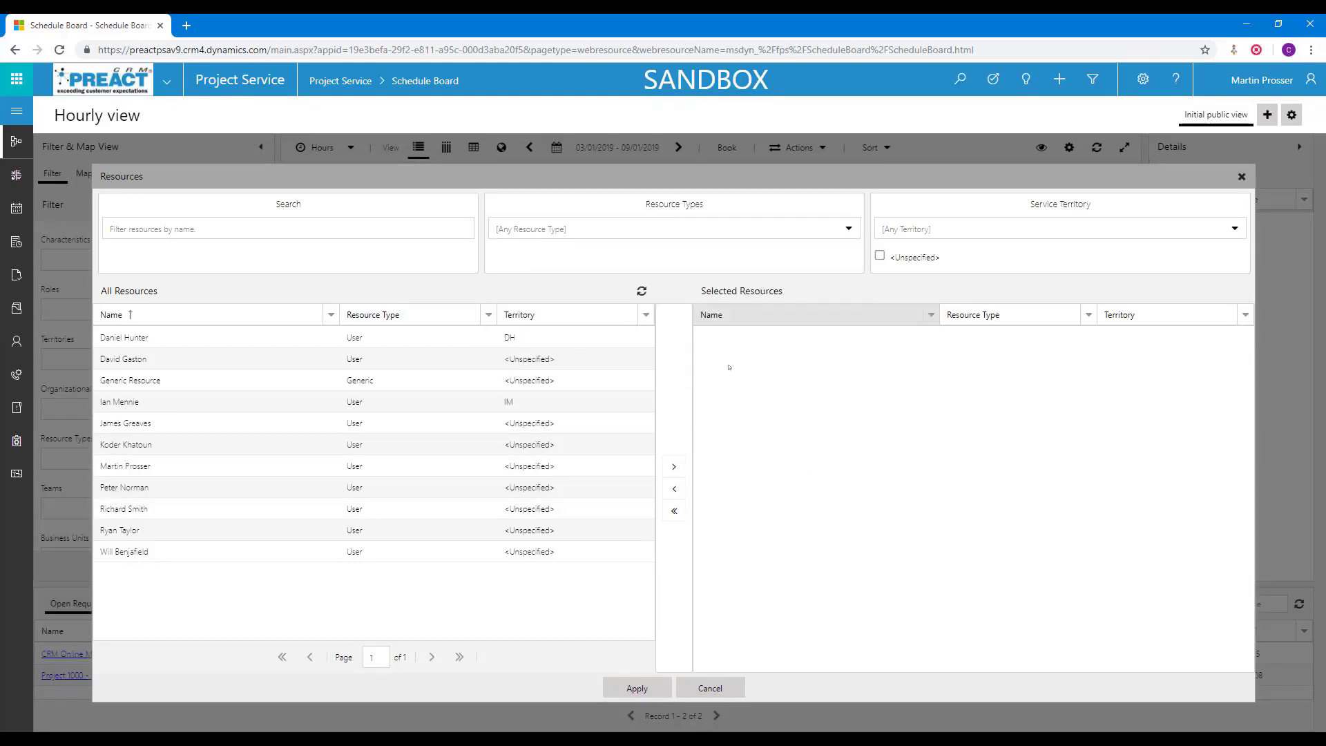
{"action": "left_click", "coordinate": [697, 688]}
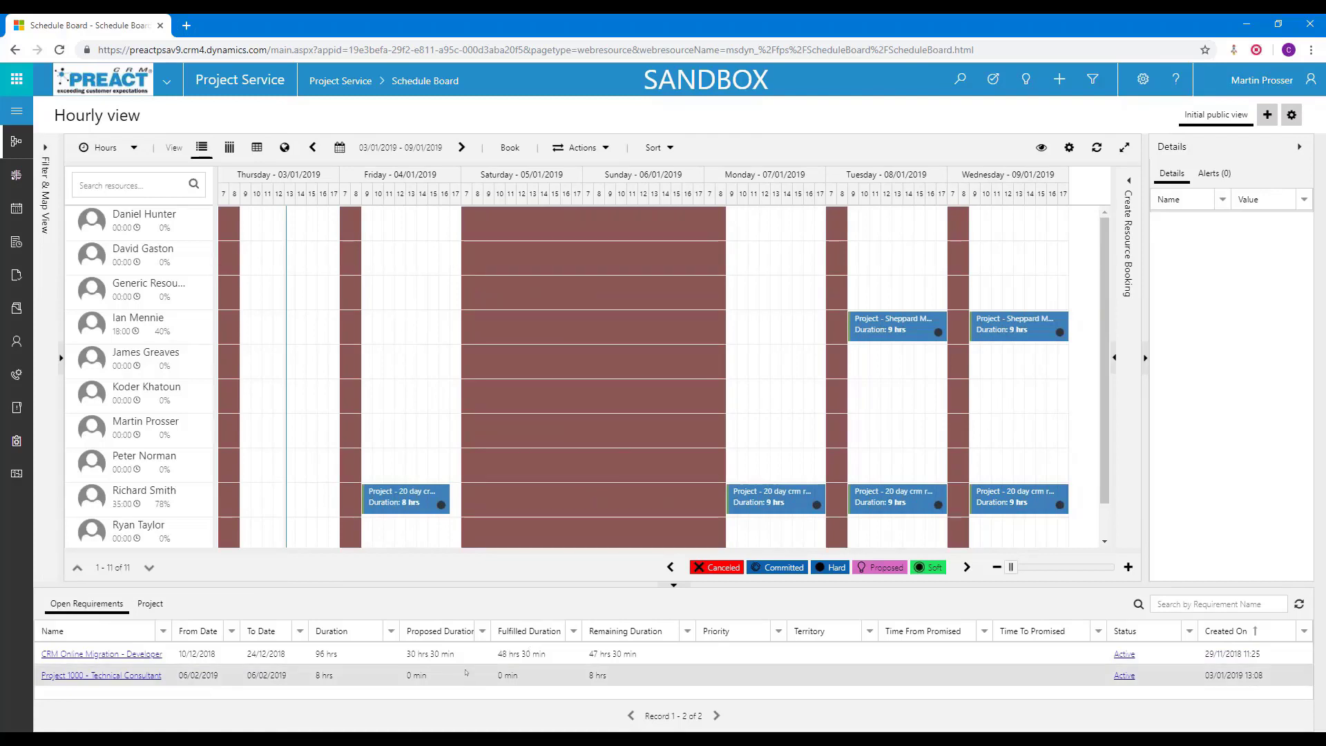
- Find availability for the Project 1000 Technical Consultant requirement and check the resource cards of the second, fifth and fourth listed candidates
{"action": "left_click", "coordinate": [64, 676]}
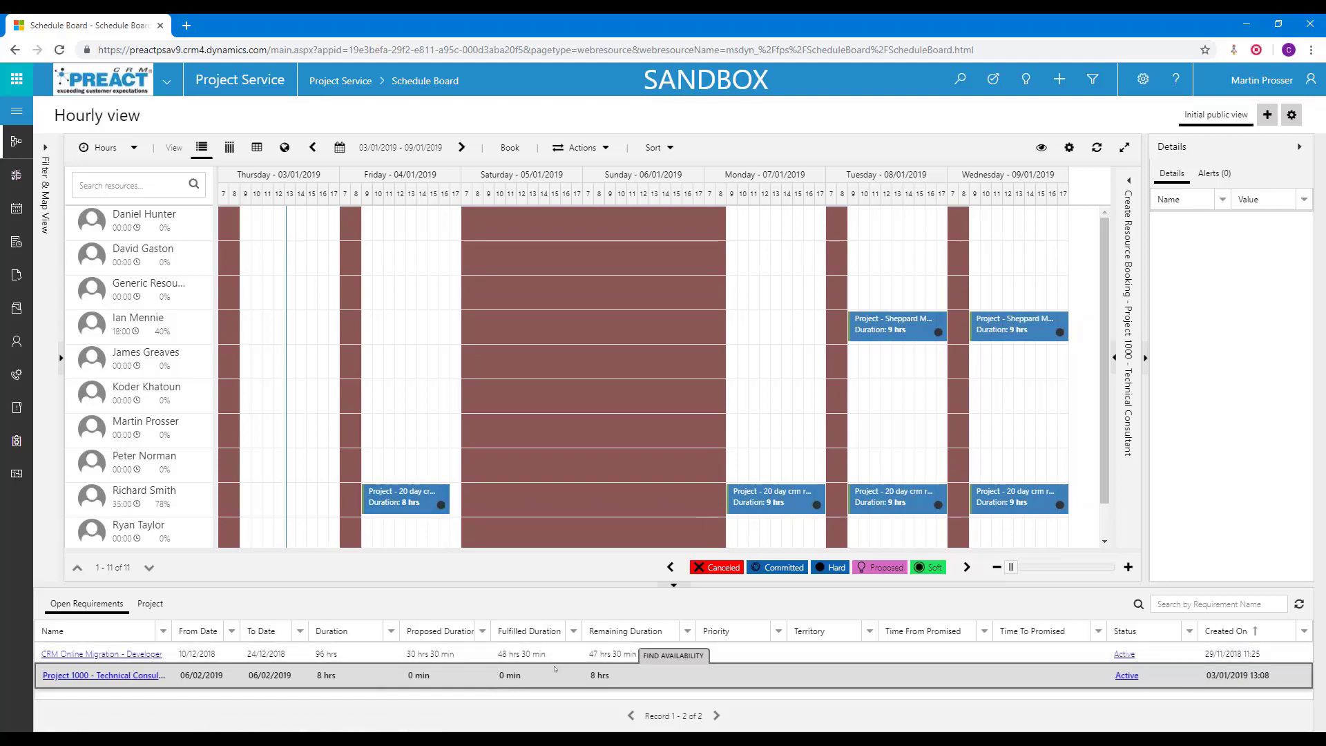
{"action": "left_click", "coordinate": [678, 657]}
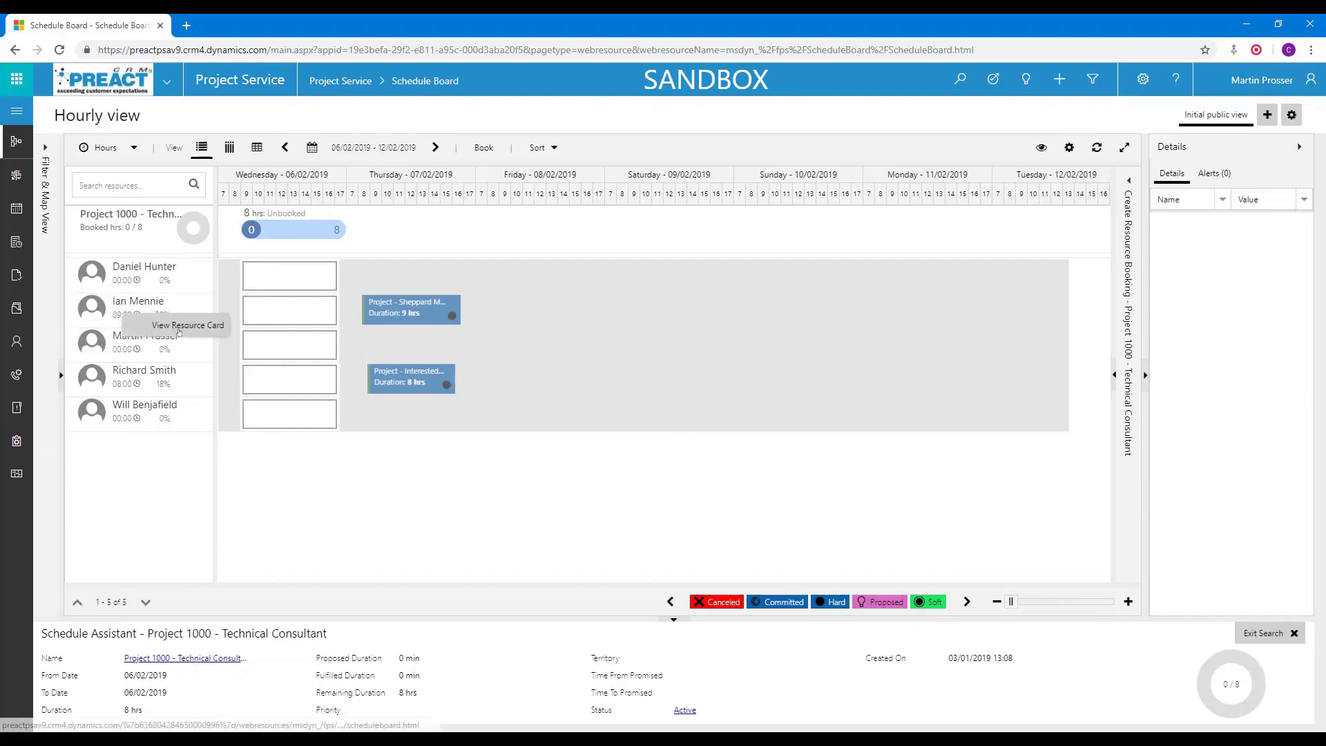
{"action": "left_click", "coordinate": [178, 330]}
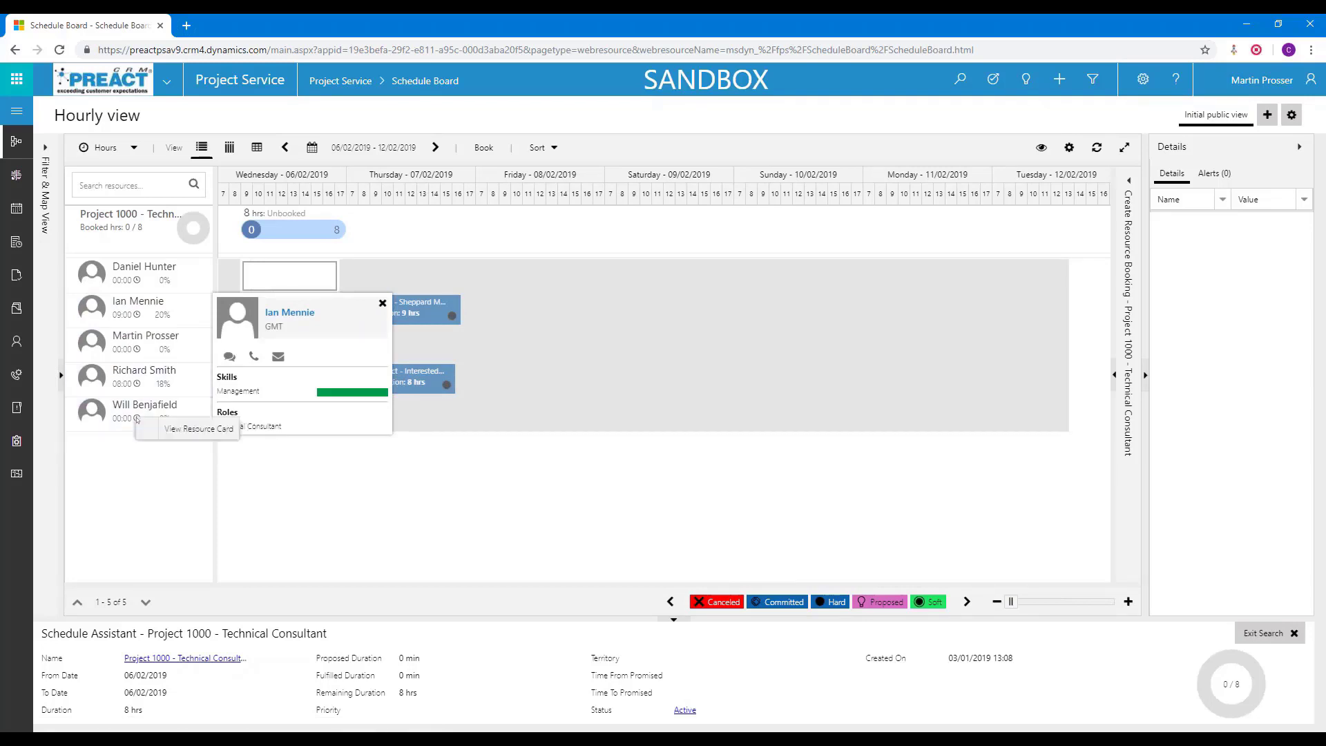
{"action": "left_click", "coordinate": [180, 429]}
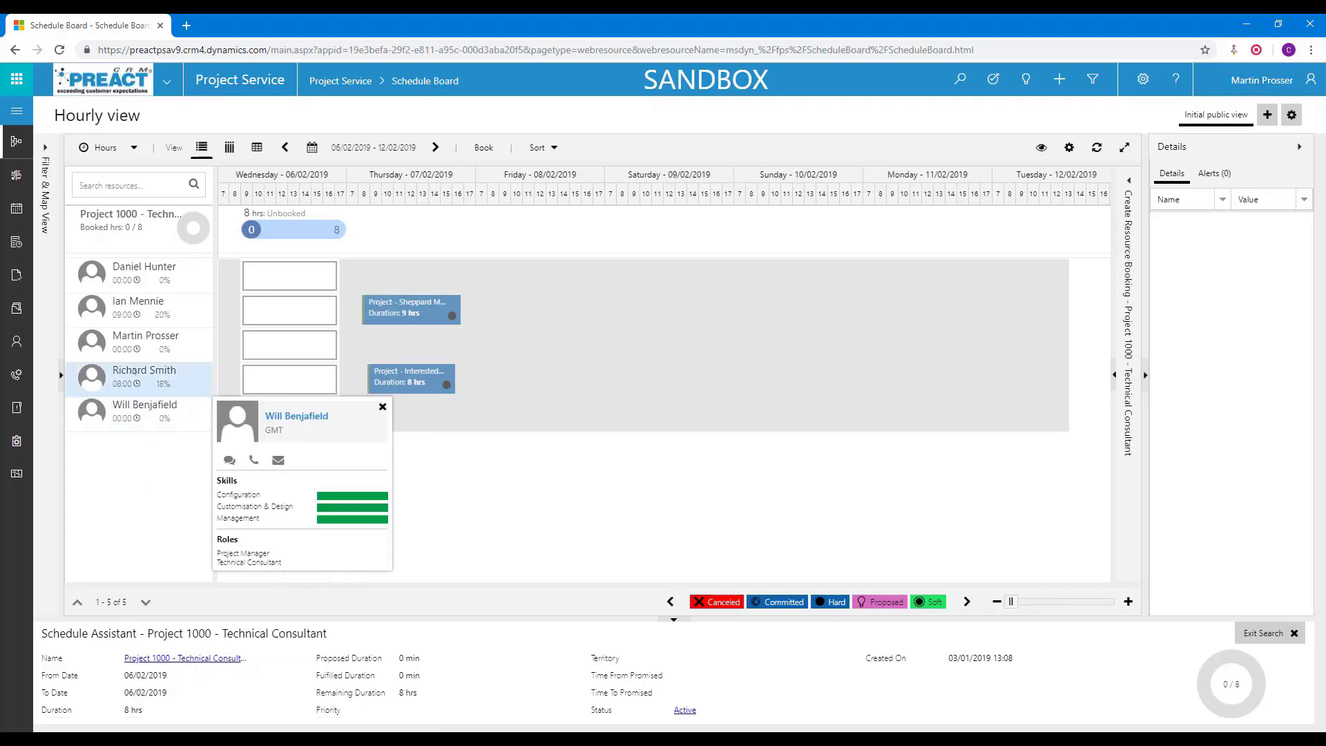
{"action": "left_click", "coordinate": [173, 373]}
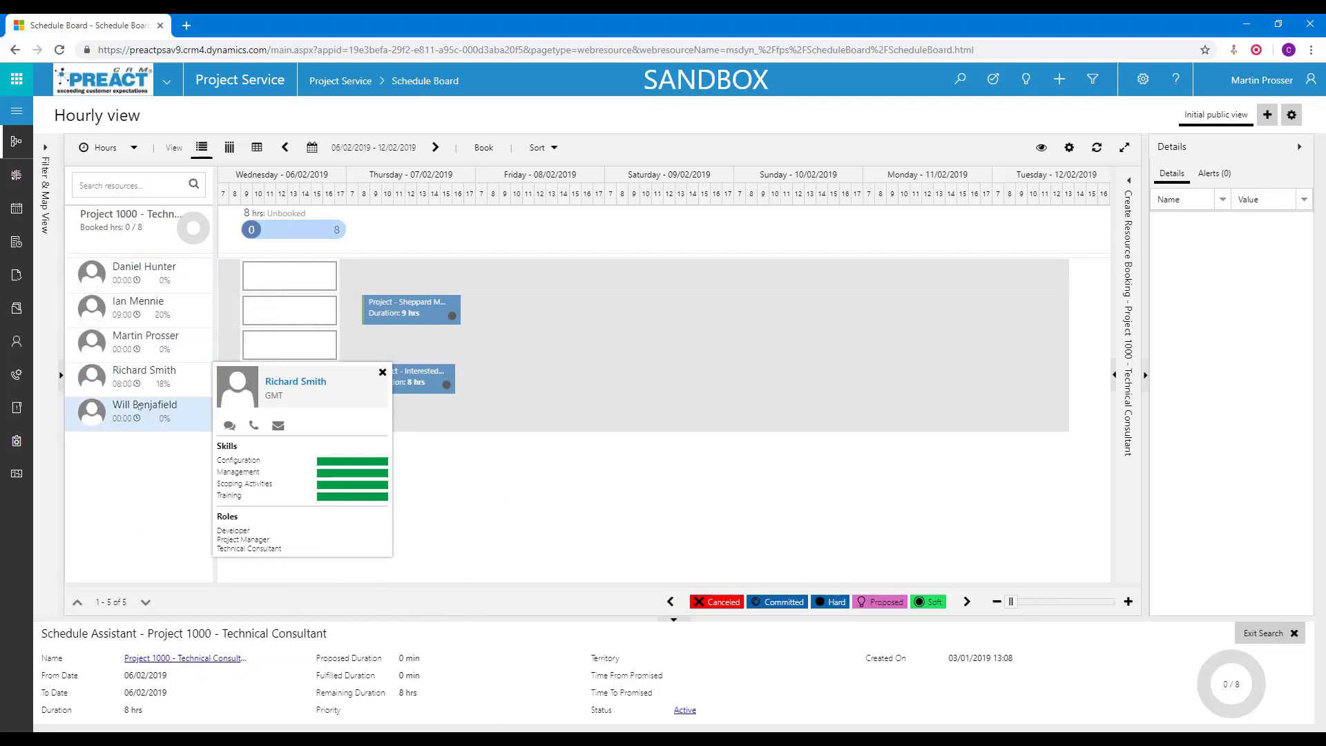
{"action": "left_click", "coordinate": [381, 372]}
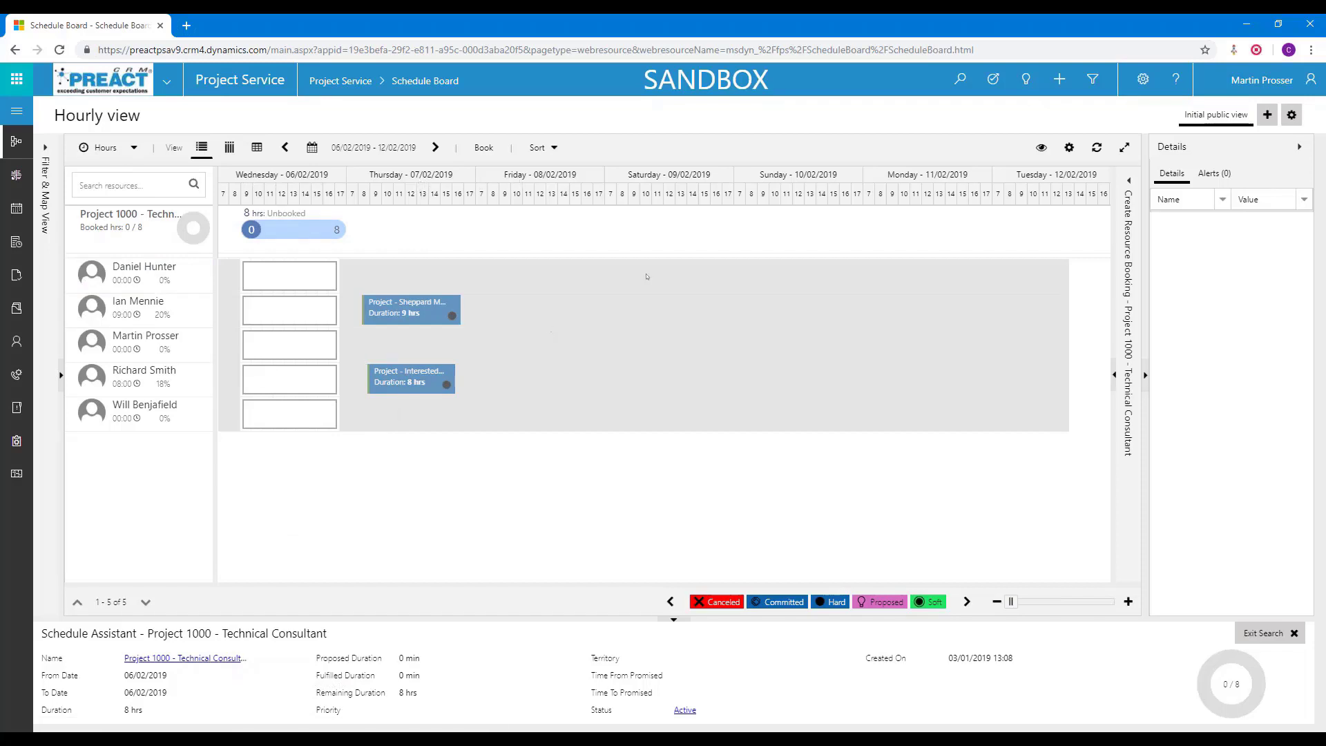
- Book the fourth listed candidate for the Technical Consultant requirement on 06/02/2019 from 12:30 to 20:30 with booking status Hard
{"action": "mouse_move", "coordinate": [261, 379]}
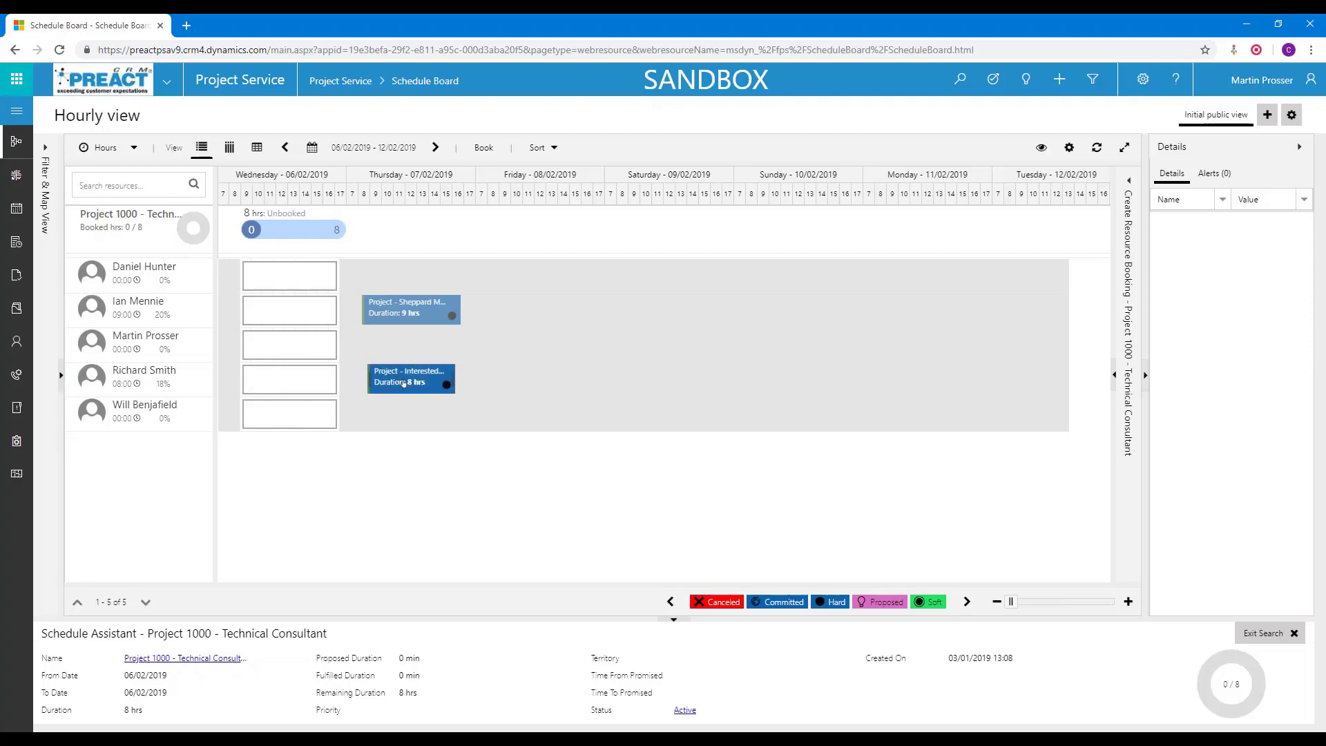
{"action": "mouse_move", "coordinate": [404, 382]}
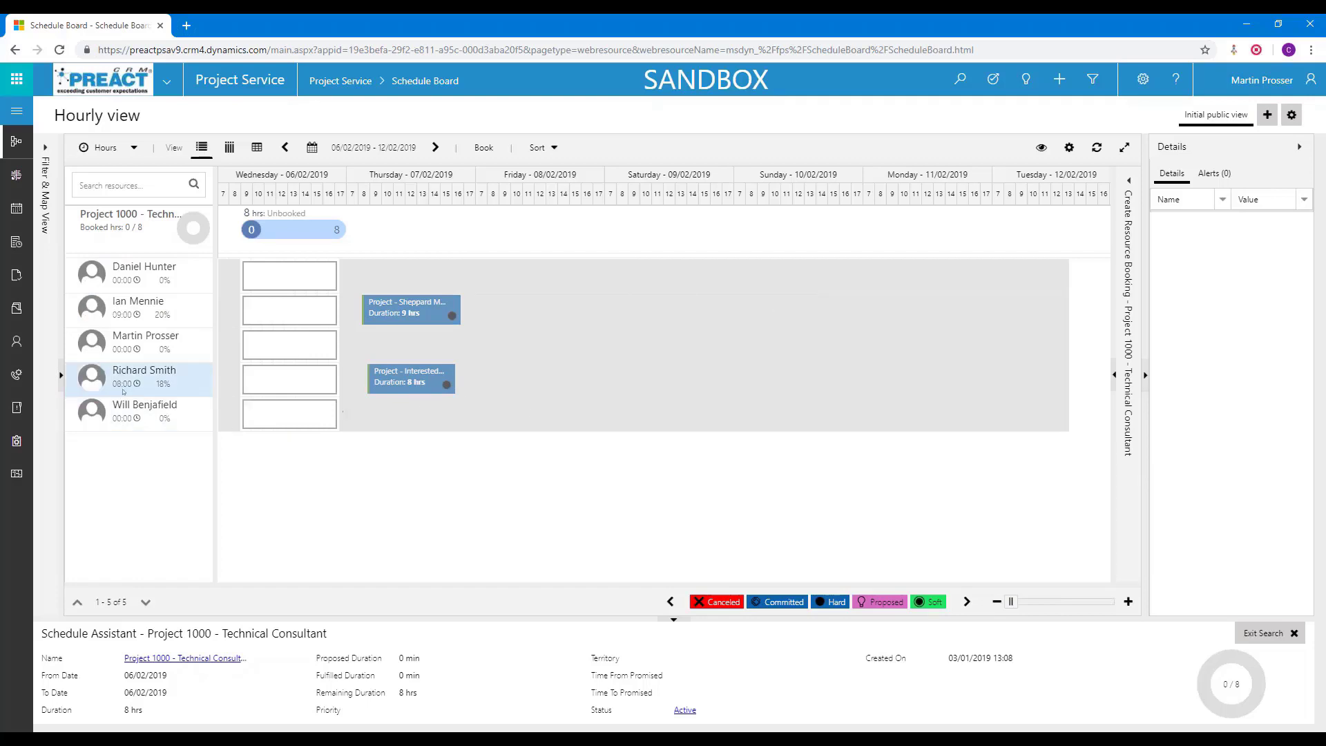
{"action": "left_click", "coordinate": [277, 380]}
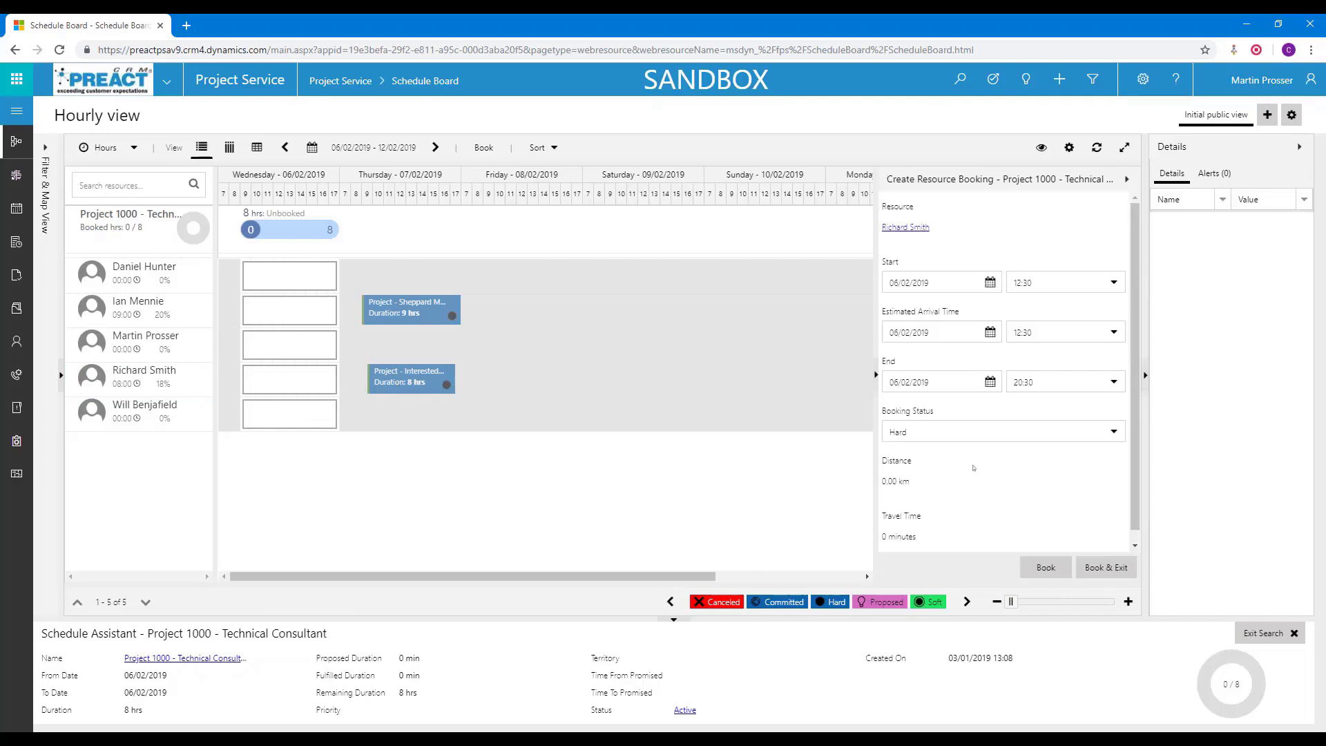
{"action": "scroll", "coordinate": [1002, 497], "scroll_direction": "down", "scroll_amount": 1}
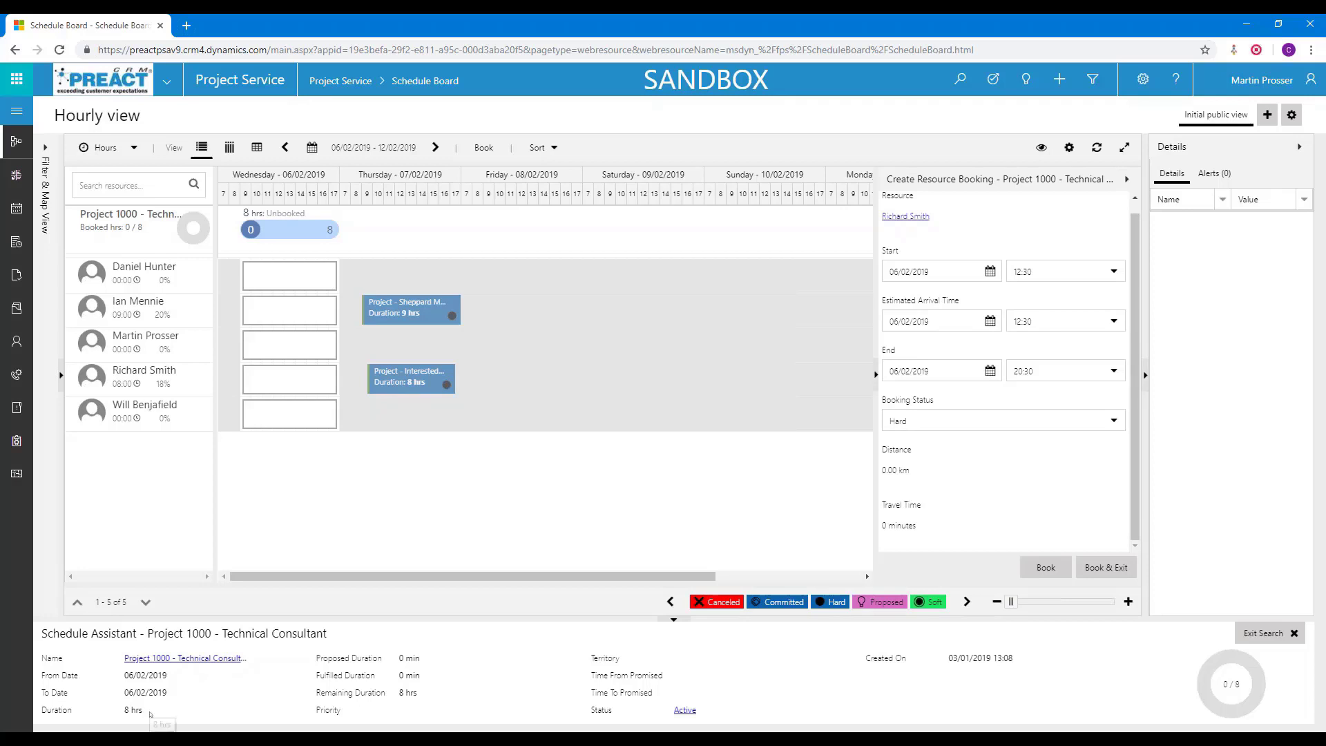
{"action": "left_click_drag", "start_coordinate": [143, 710], "coordinate": [125, 710]}
{"action": "left_click", "coordinate": [925, 421]}
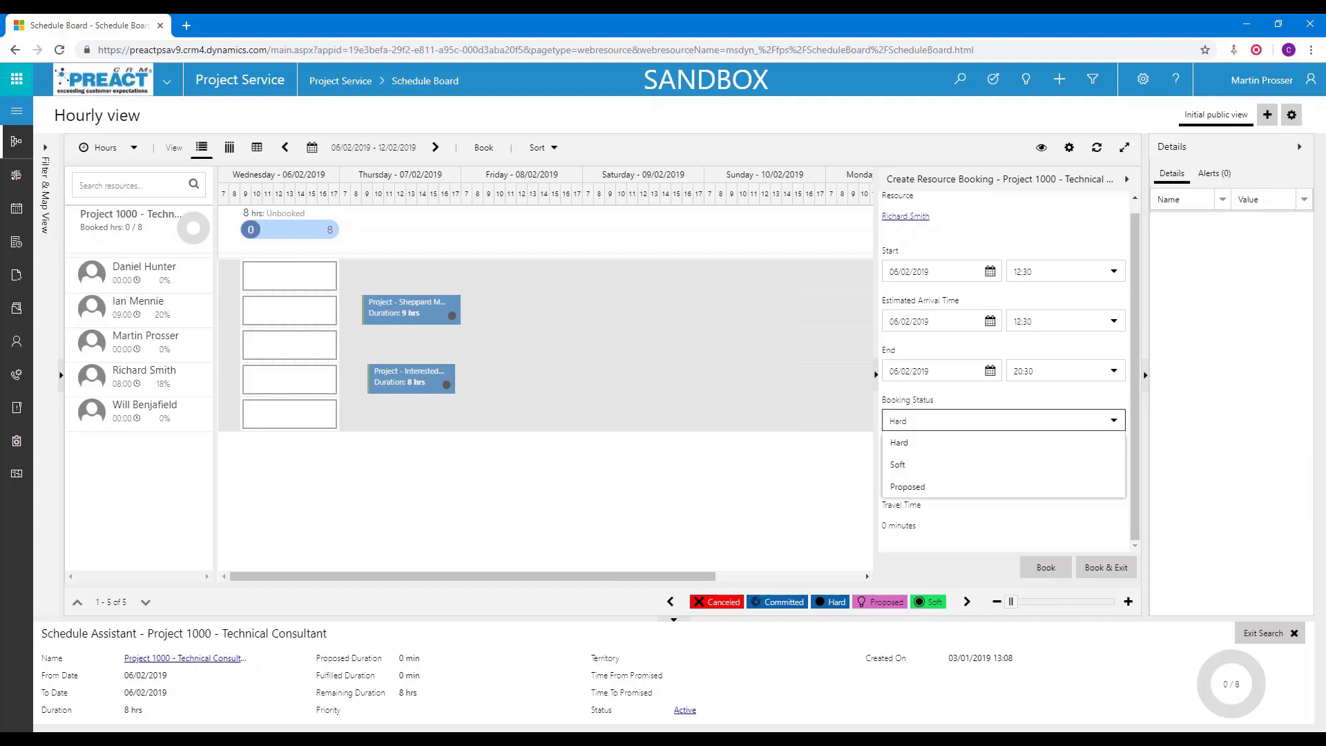
{"action": "left_click", "coordinate": [915, 442]}
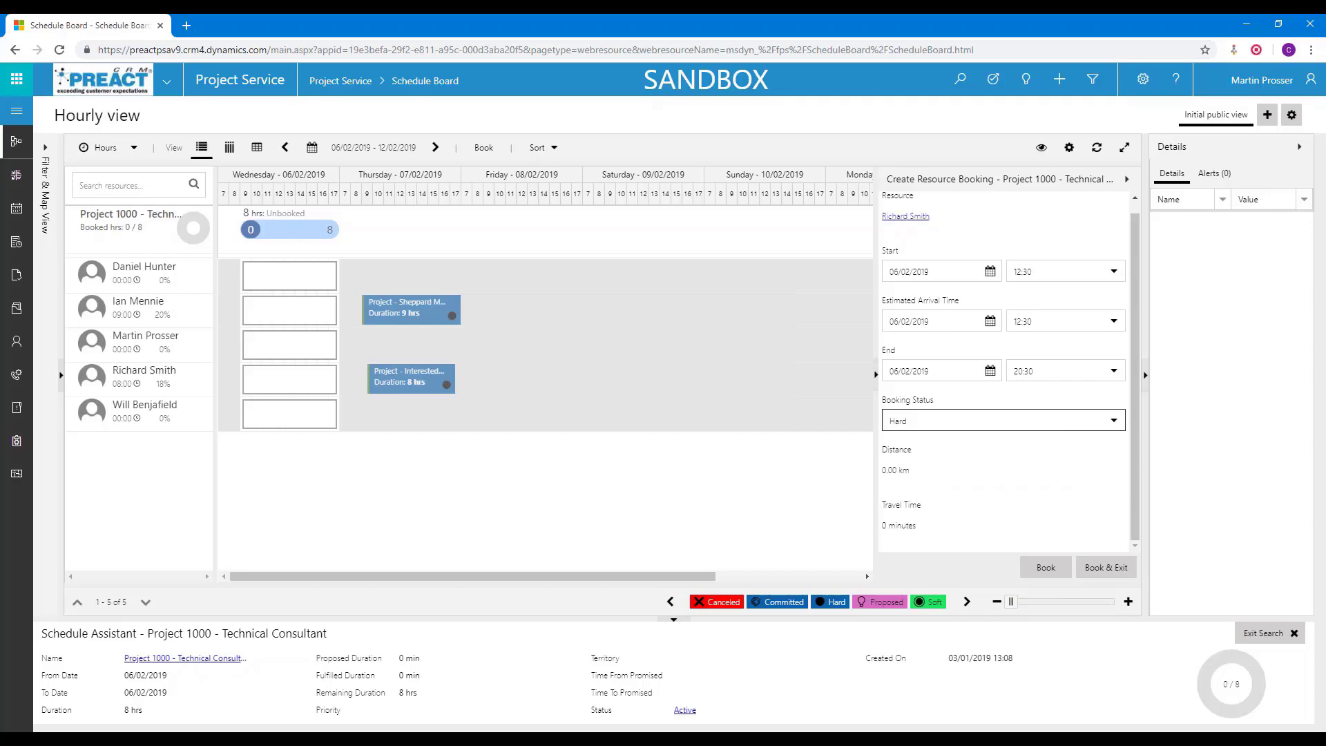
{"action": "left_click", "coordinate": [1047, 573]}
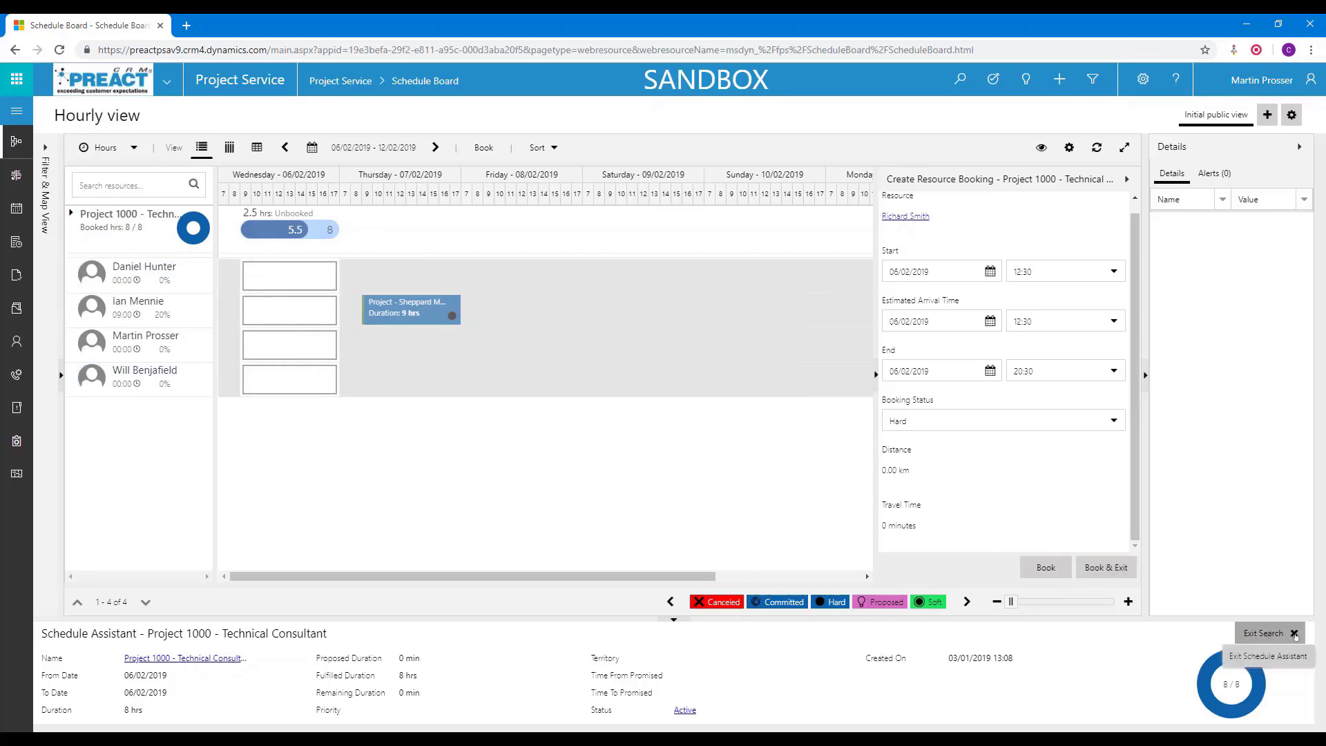
- Exit the schedule assistant and view the details of the new 06/02/2019 booking on the board
{"action": "left_click", "coordinate": [1294, 634]}
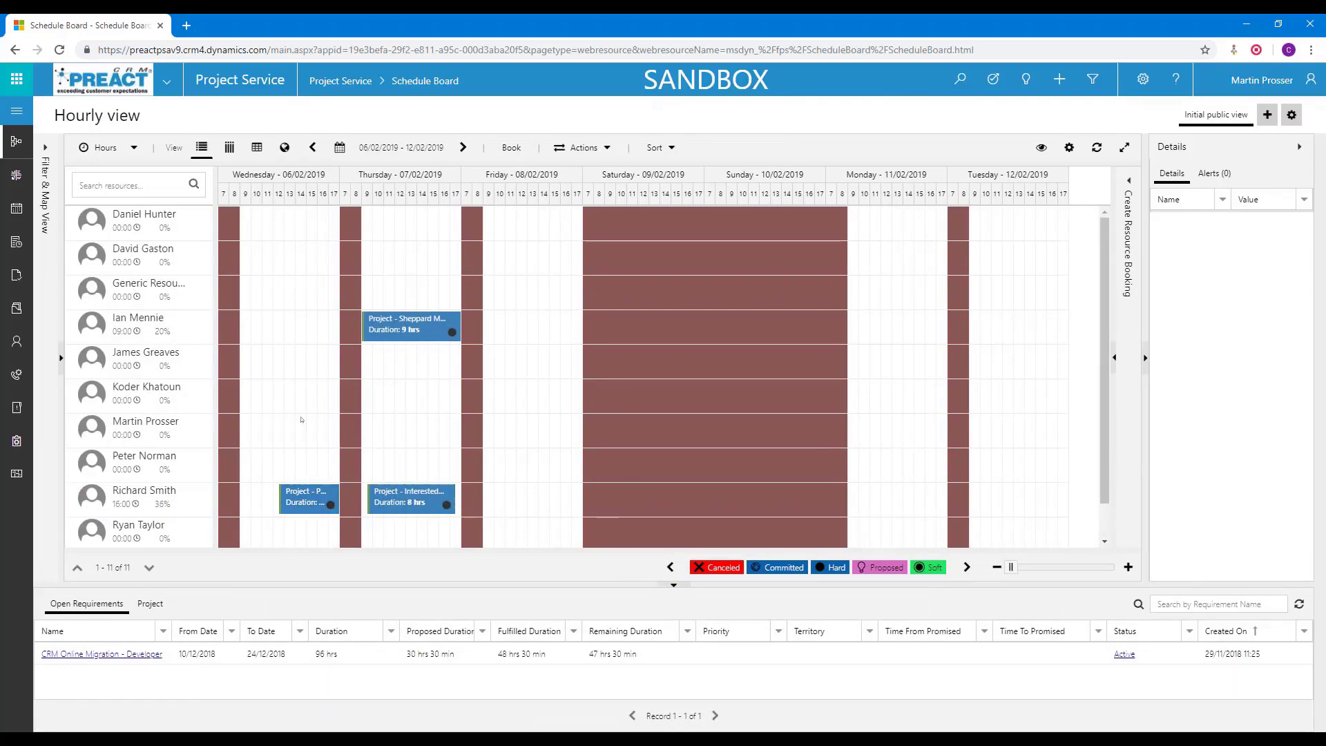
{"action": "left_click", "coordinate": [308, 503]}
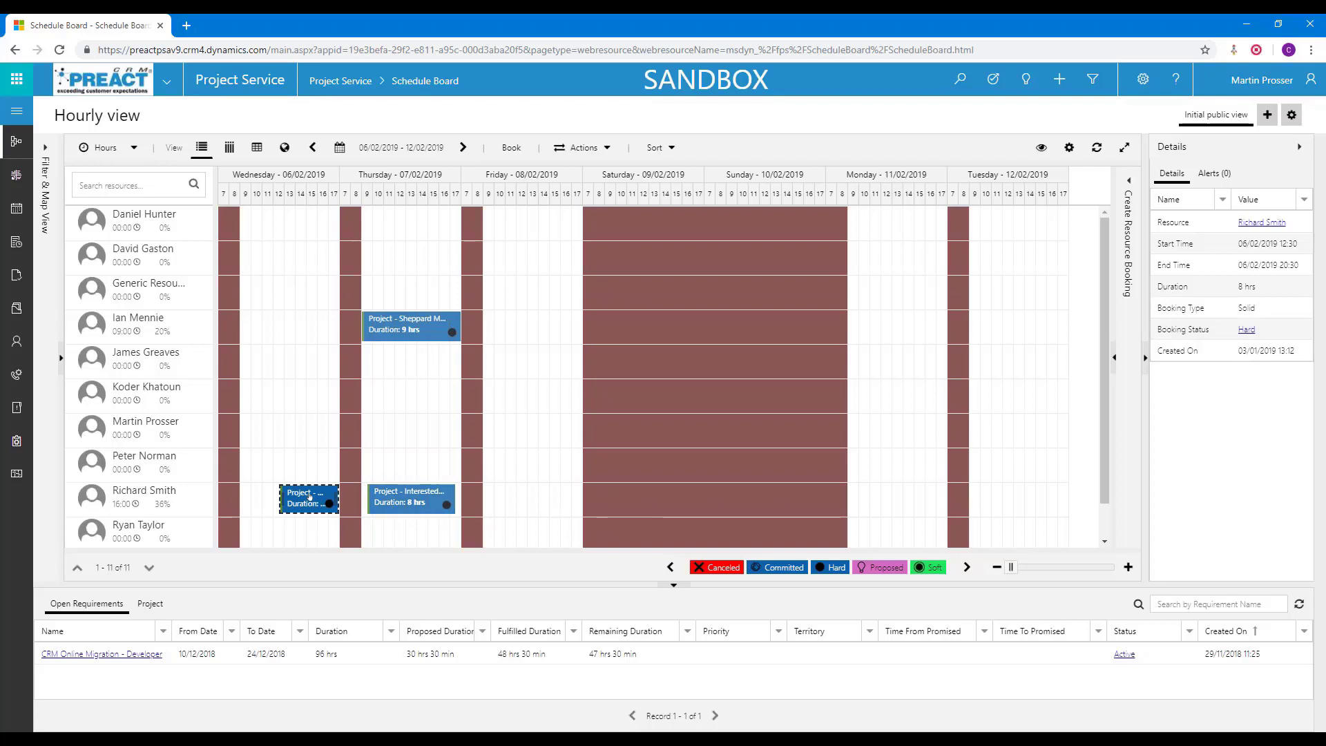
{"action": "mouse_move", "coordinate": [309, 495]}
- Return to Project 1000 and refresh its list of team members
{"action": "left_click", "coordinate": [17, 141]}
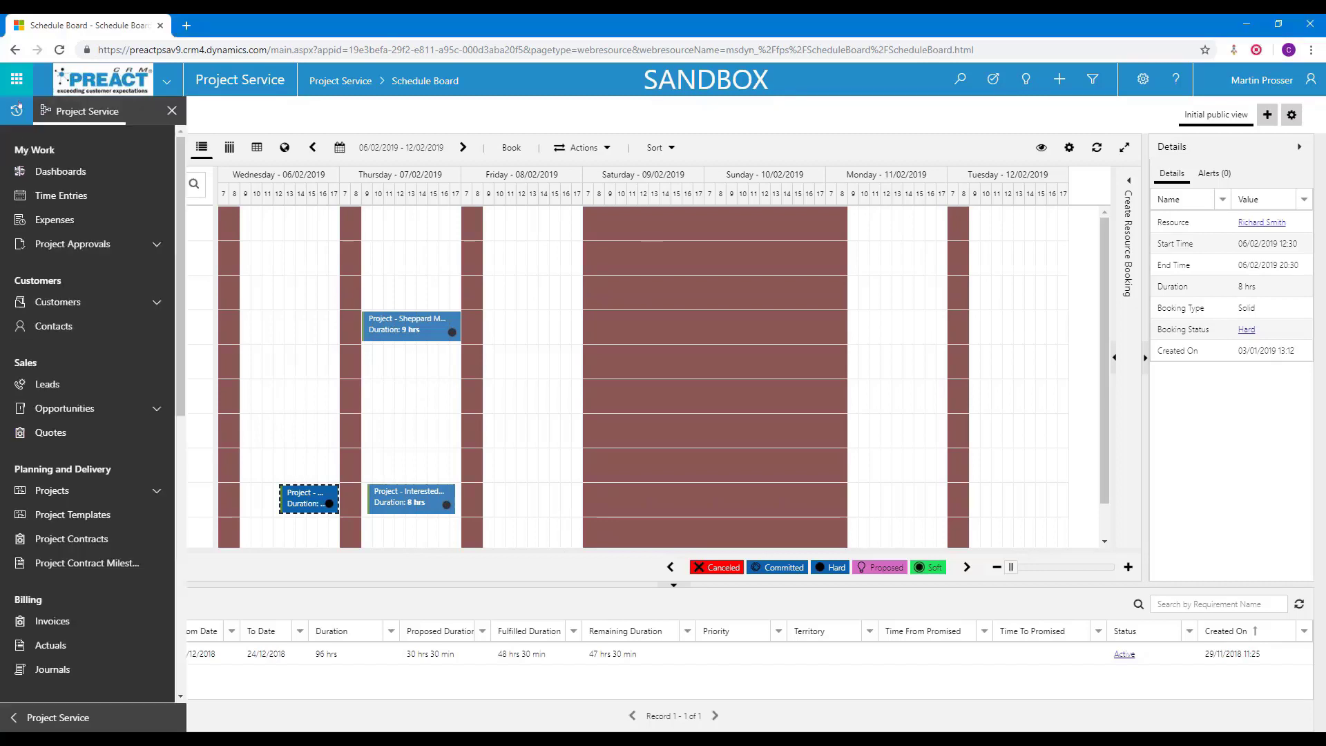
{"action": "left_click", "coordinate": [156, 490]}
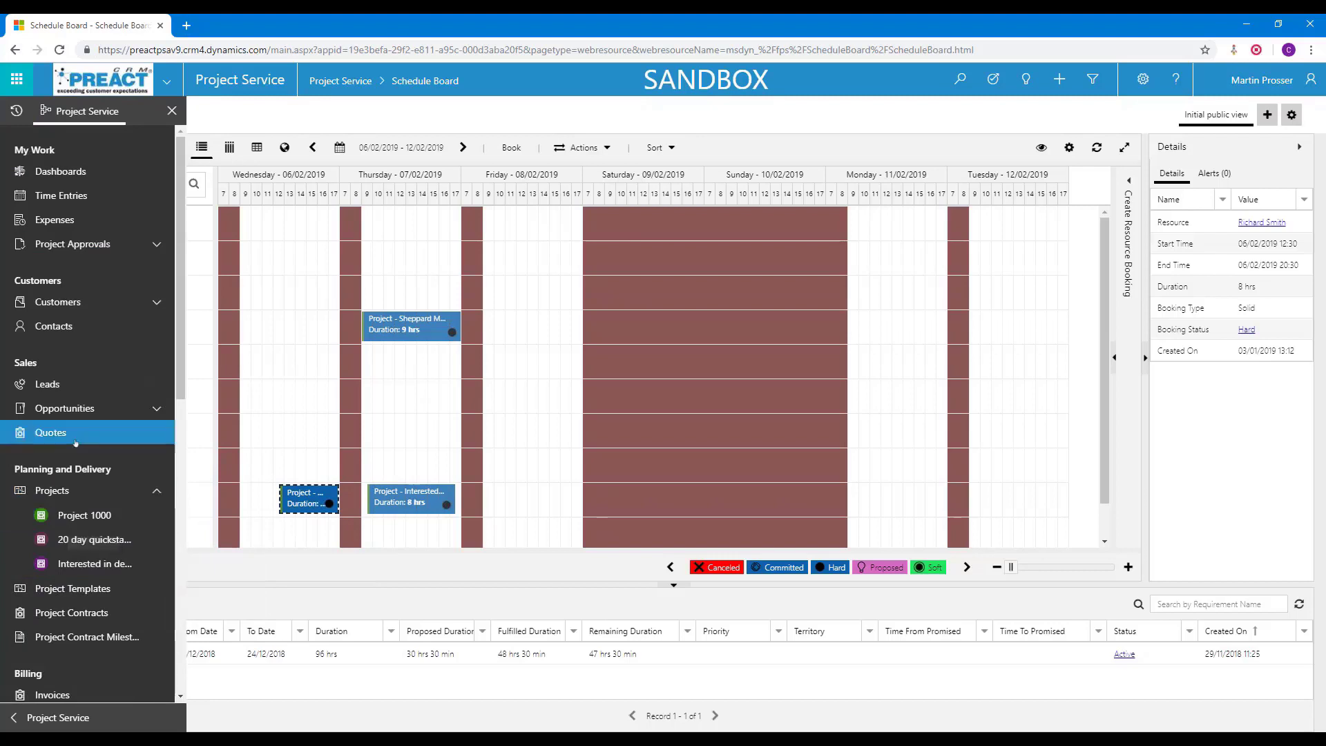
{"action": "left_click", "coordinate": [74, 519]}
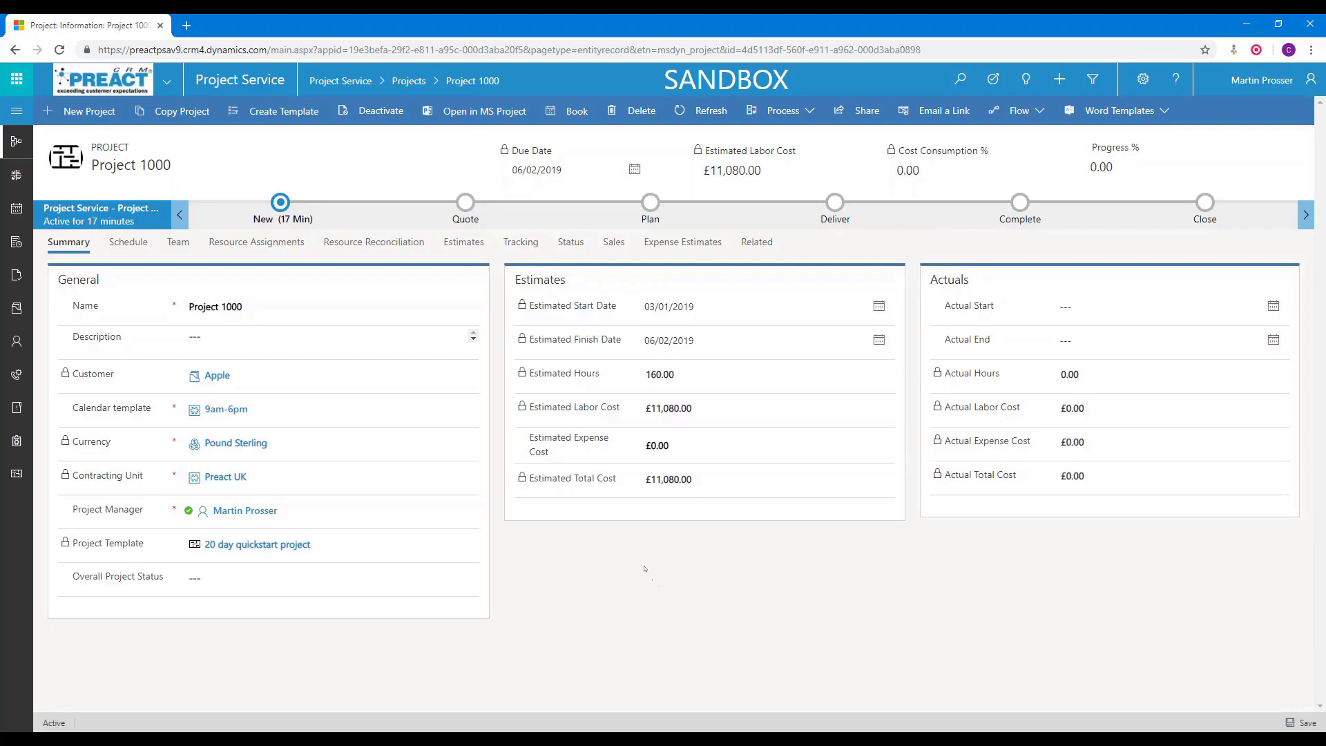
{"action": "left_click", "coordinate": [179, 243]}
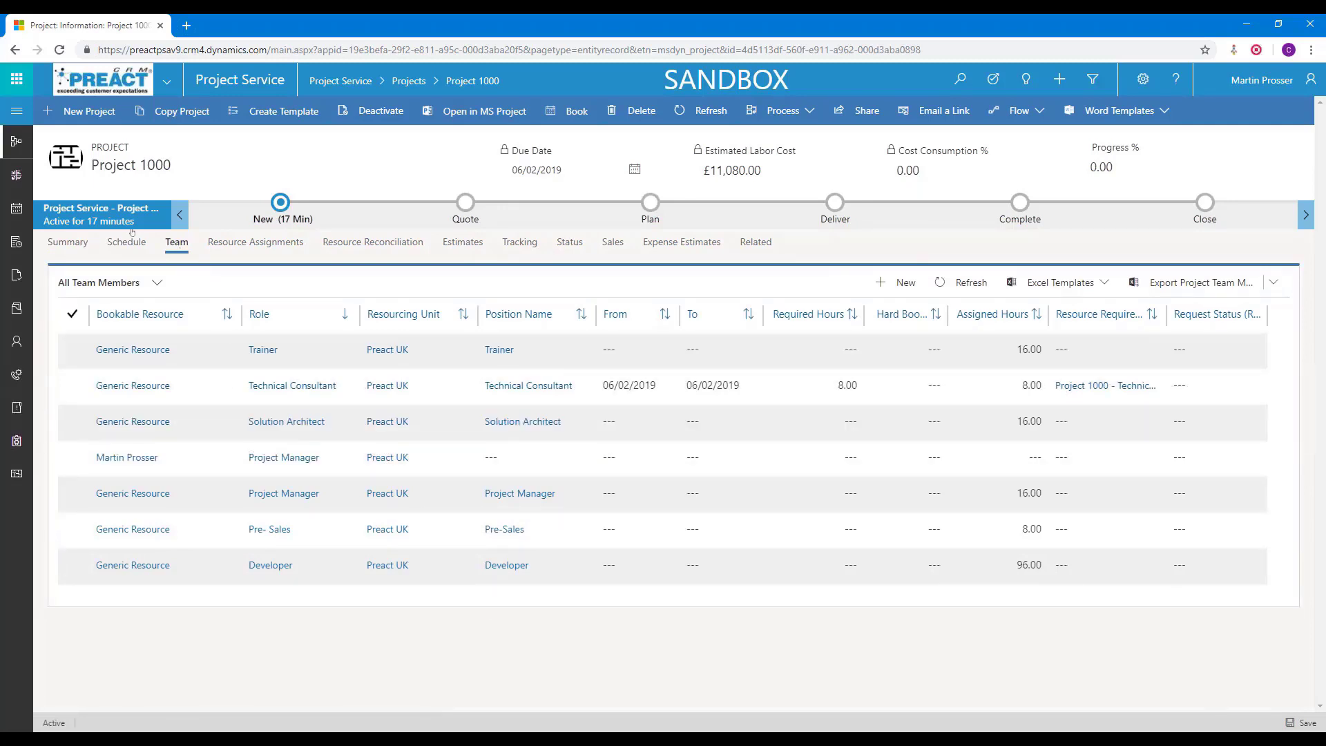
{"action": "left_click", "coordinate": [966, 283]}
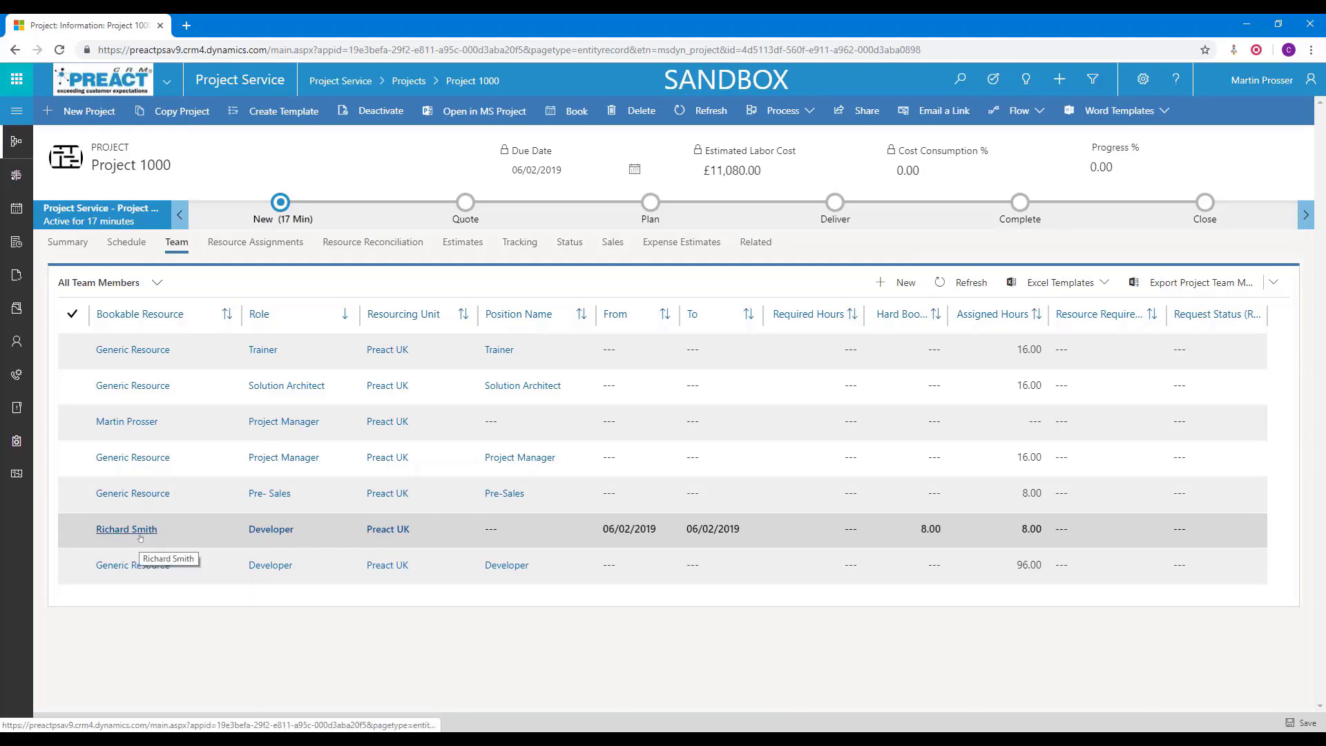
- Review the resources assigned in the project schedule and show the assignable team members for the Administration Training task
{"action": "left_click", "coordinate": [127, 241]}
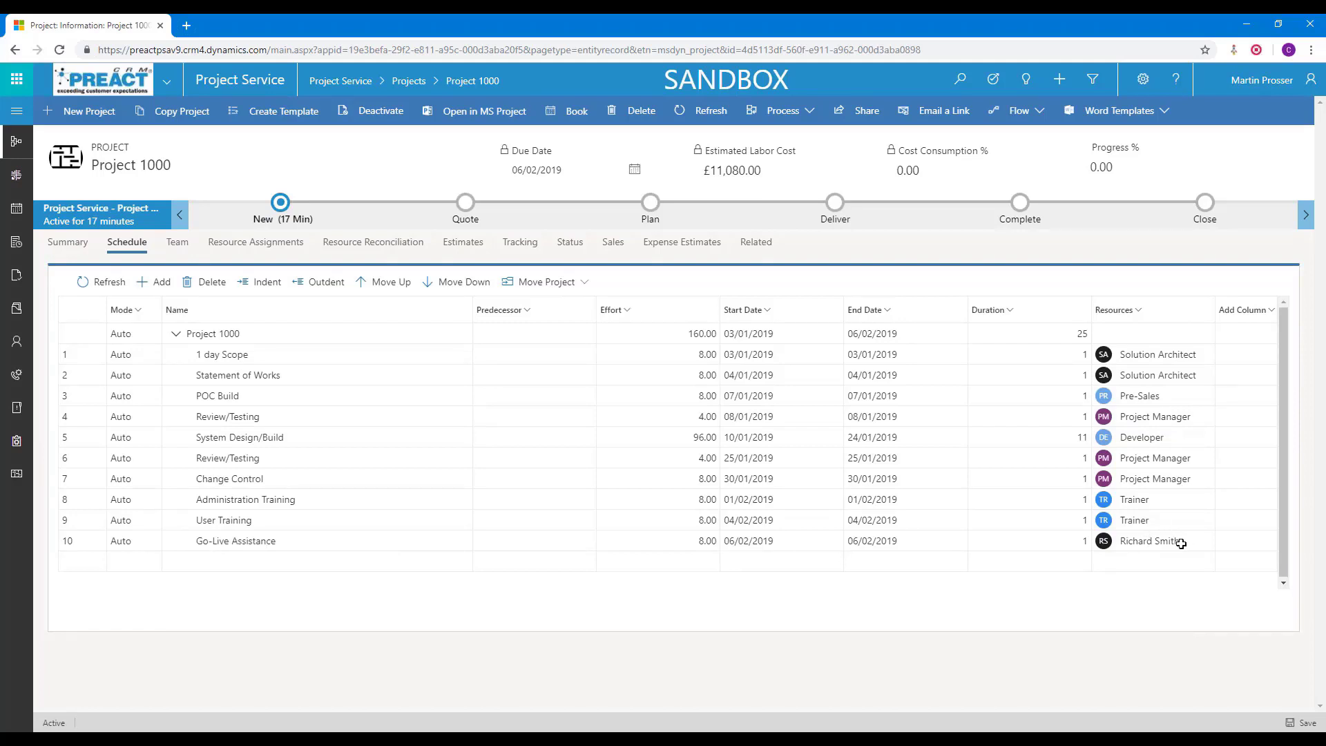
{"action": "left_click", "coordinate": [1176, 501]}
{"action": "left_click", "coordinate": [1203, 501]}
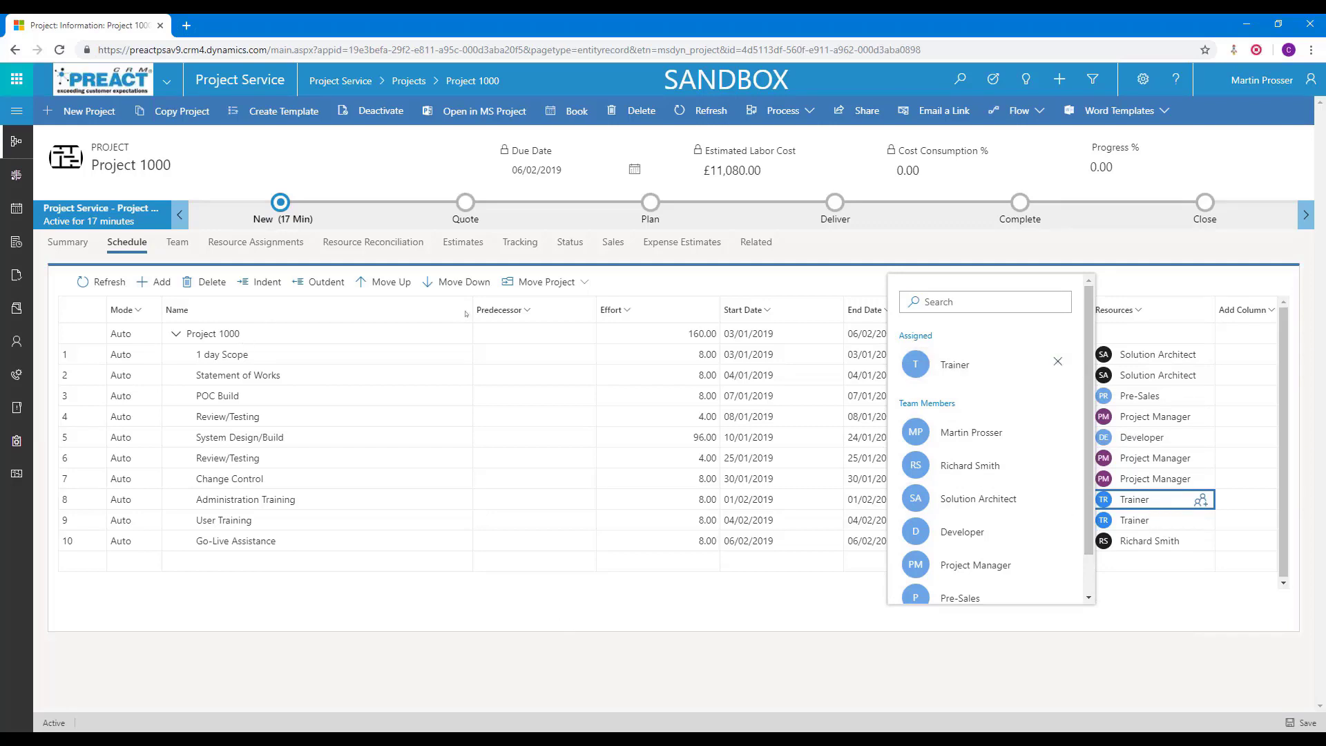
- Generate the resource requirement for the generic Trainer on the Project 1000 team
{"action": "left_click", "coordinate": [178, 243]}
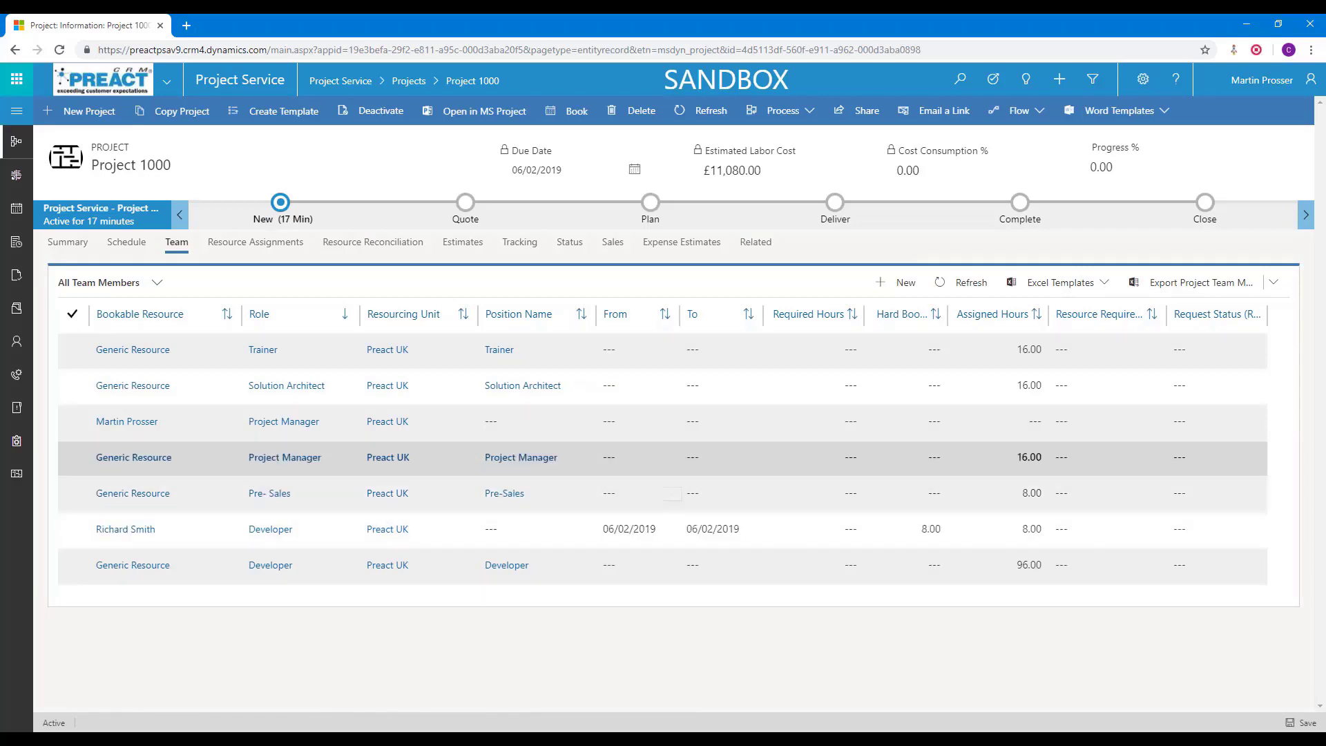
{"action": "left_click", "coordinate": [200, 351]}
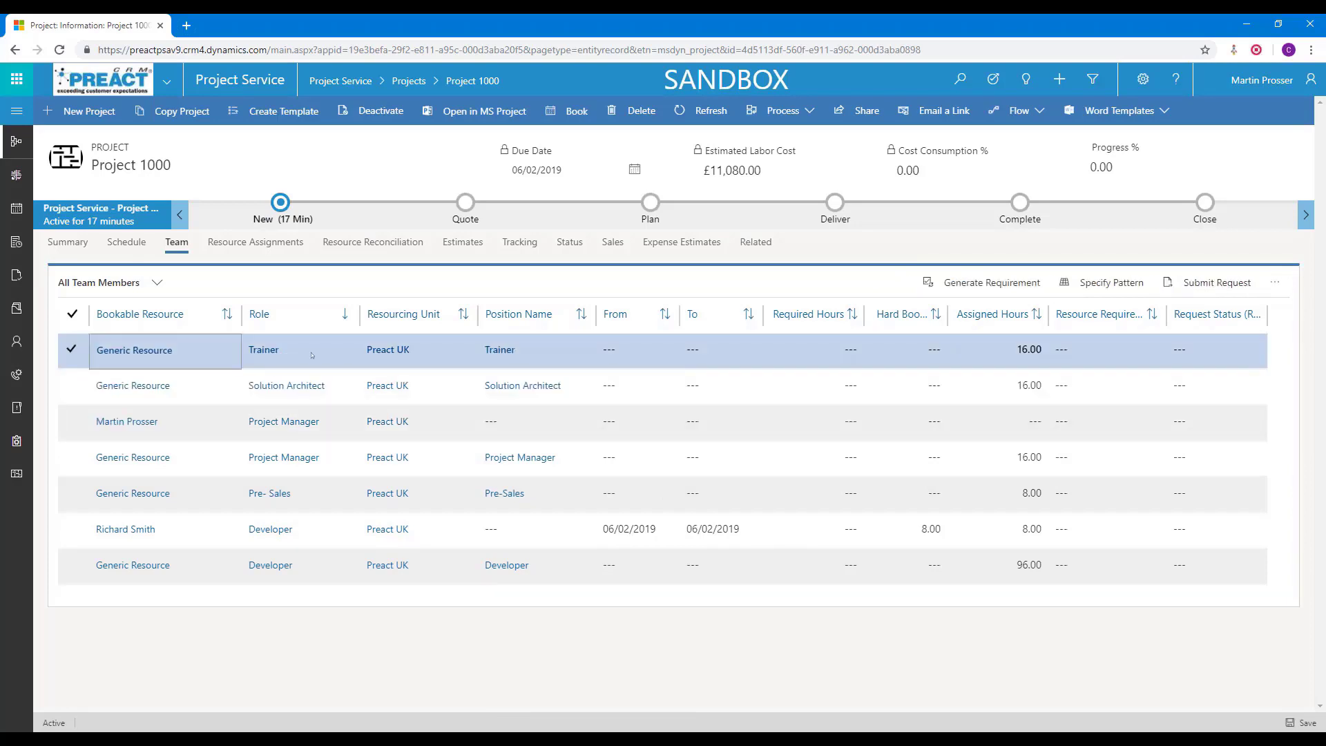
{"action": "left_click", "coordinate": [973, 286]}
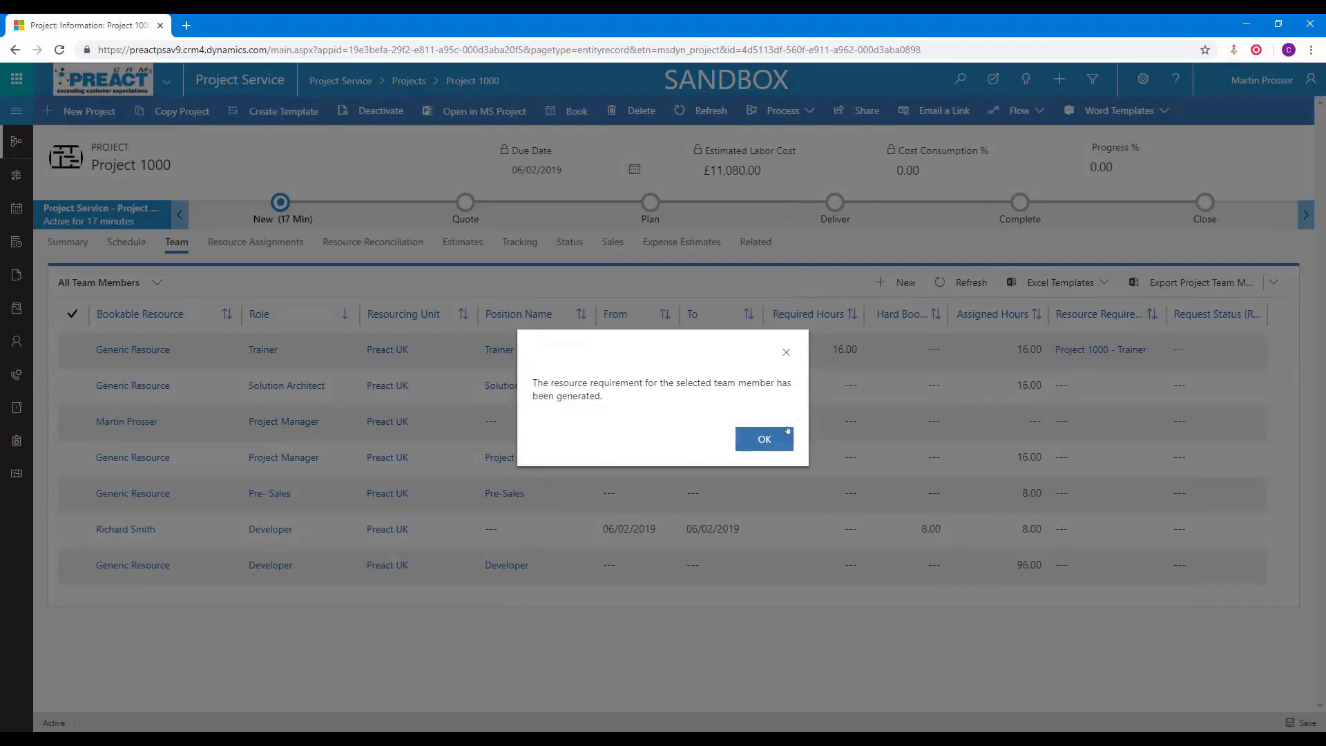
{"action": "left_click", "coordinate": [787, 430]}
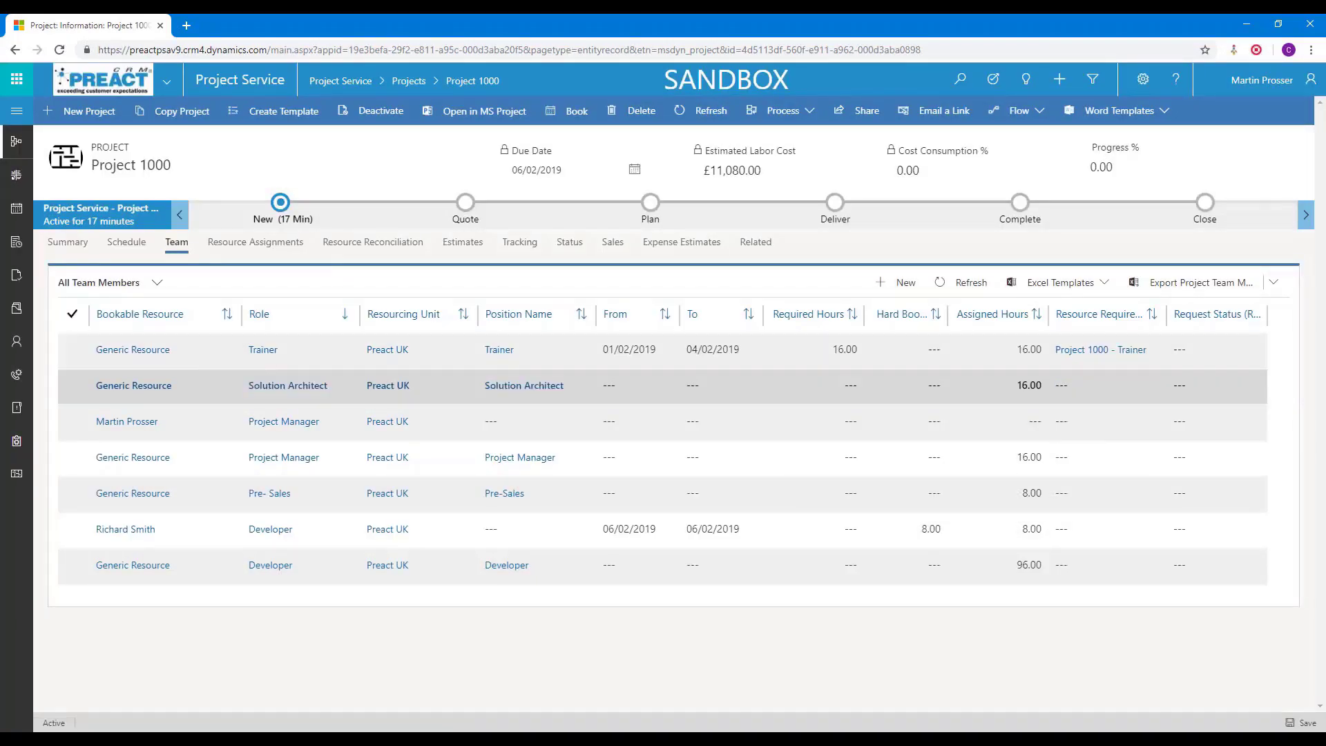
- Submit a resource request for the generic Trainer team member with the comment "Top trainer needed on this Project"
{"action": "left_click", "coordinate": [812, 356]}
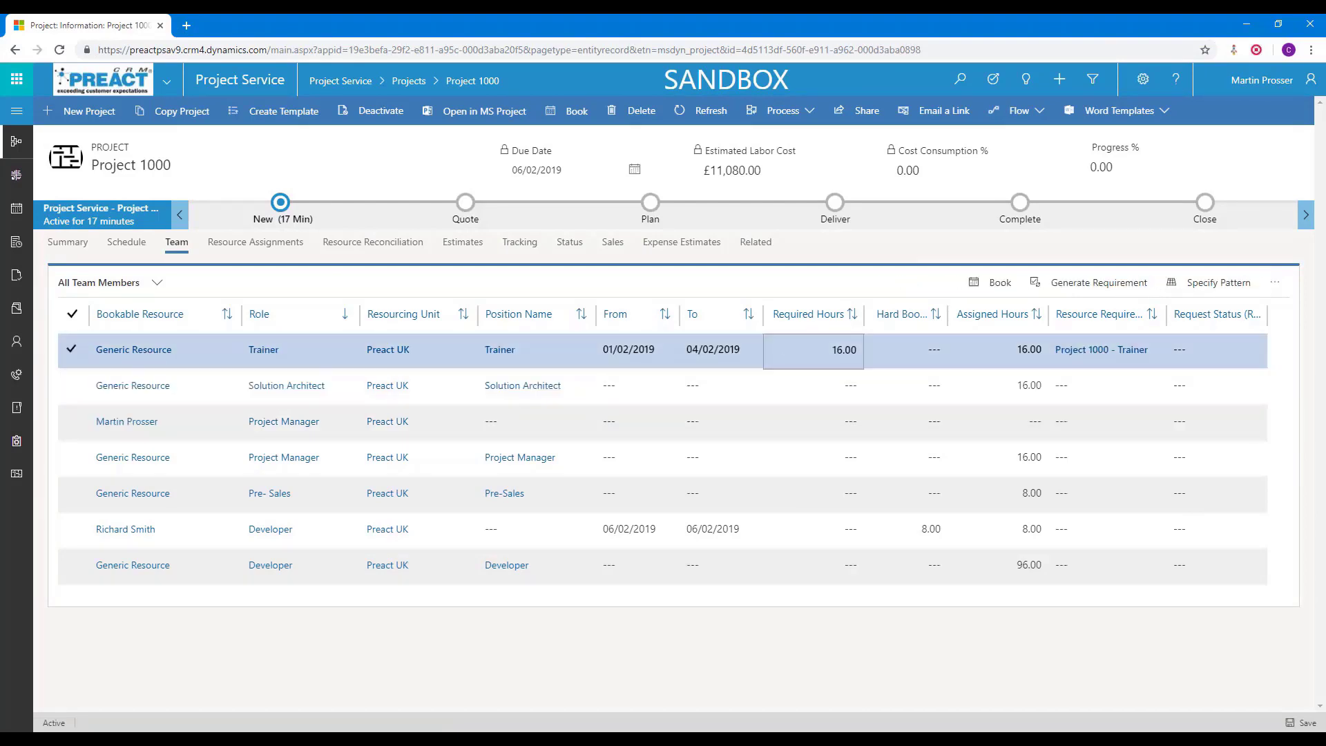
{"action": "left_click", "coordinate": [1276, 285]}
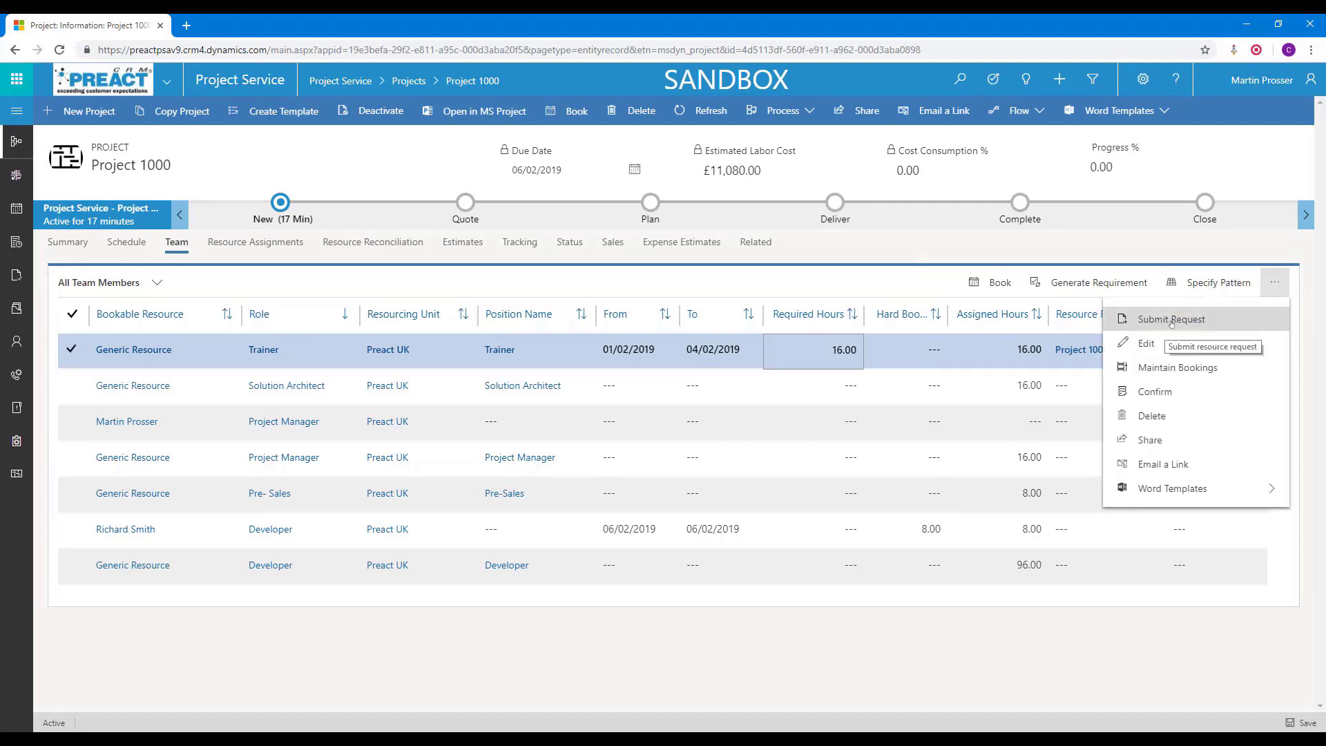
{"action": "left_click", "coordinate": [1172, 320]}
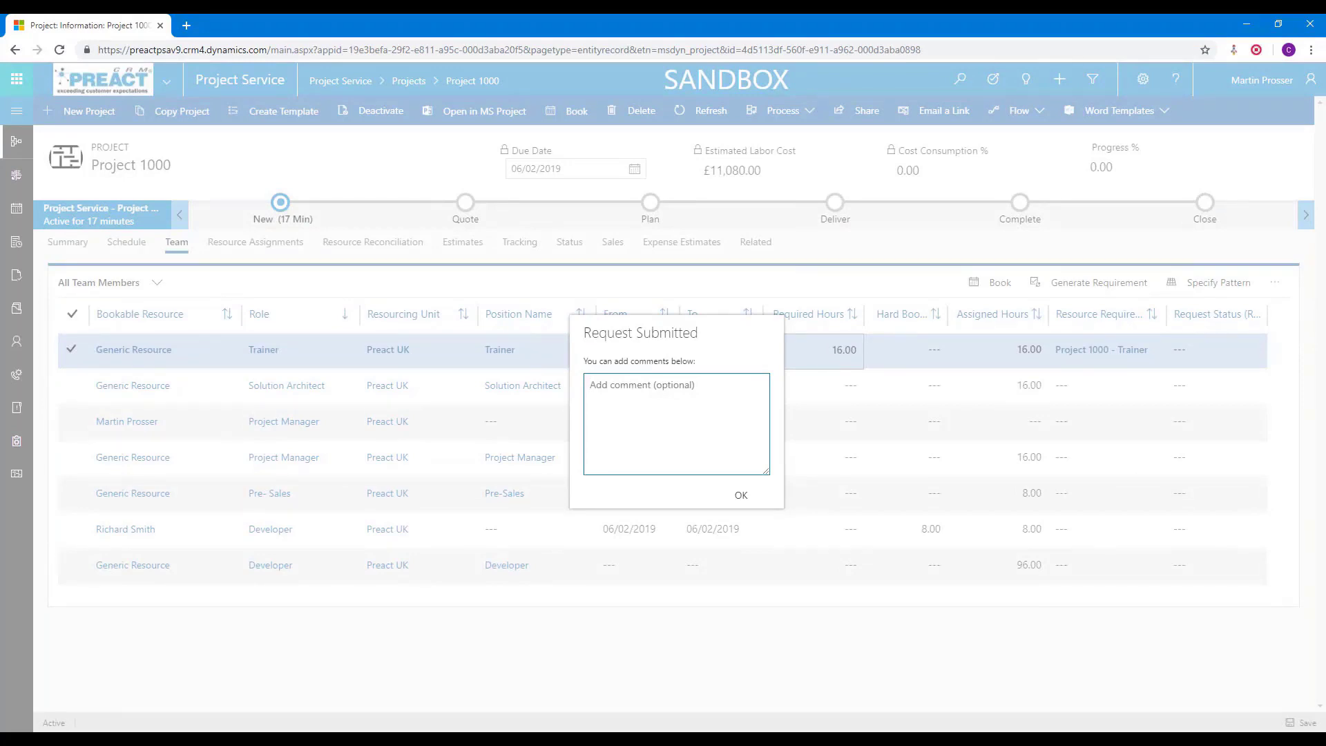
{"action": "type", "text": "Top traai"}
{"action": "type", "text": "ner needed"}
{"action": "type", "text": " on this job"}
{"action": "key", "text": "BackSpace"}
{"action": "key", "text": "BackSpace"}
{"action": "key", "text": "BackSpace"}
{"action": "type", "text": "Project"}
{"action": "left_click", "coordinate": [621, 385]}
{"action": "key", "text": "BackSpace"}
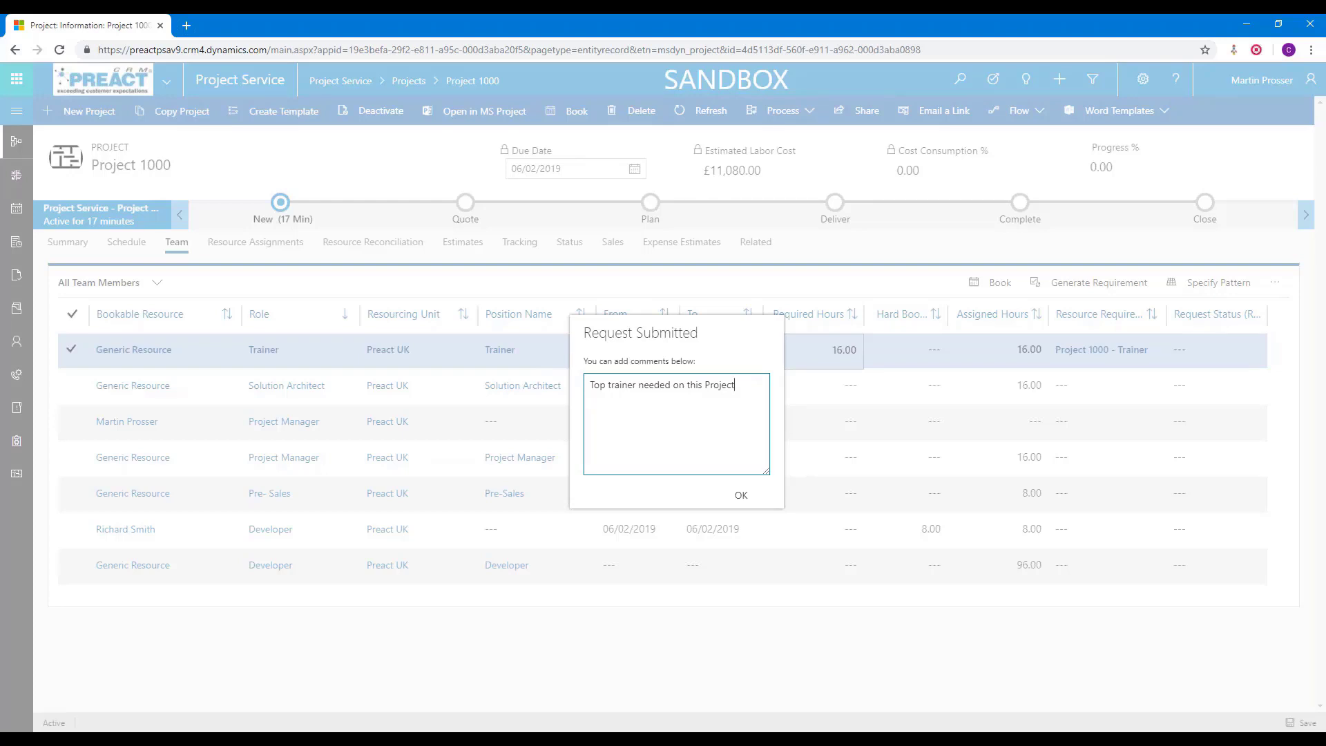
{"action": "left_click", "coordinate": [740, 495]}
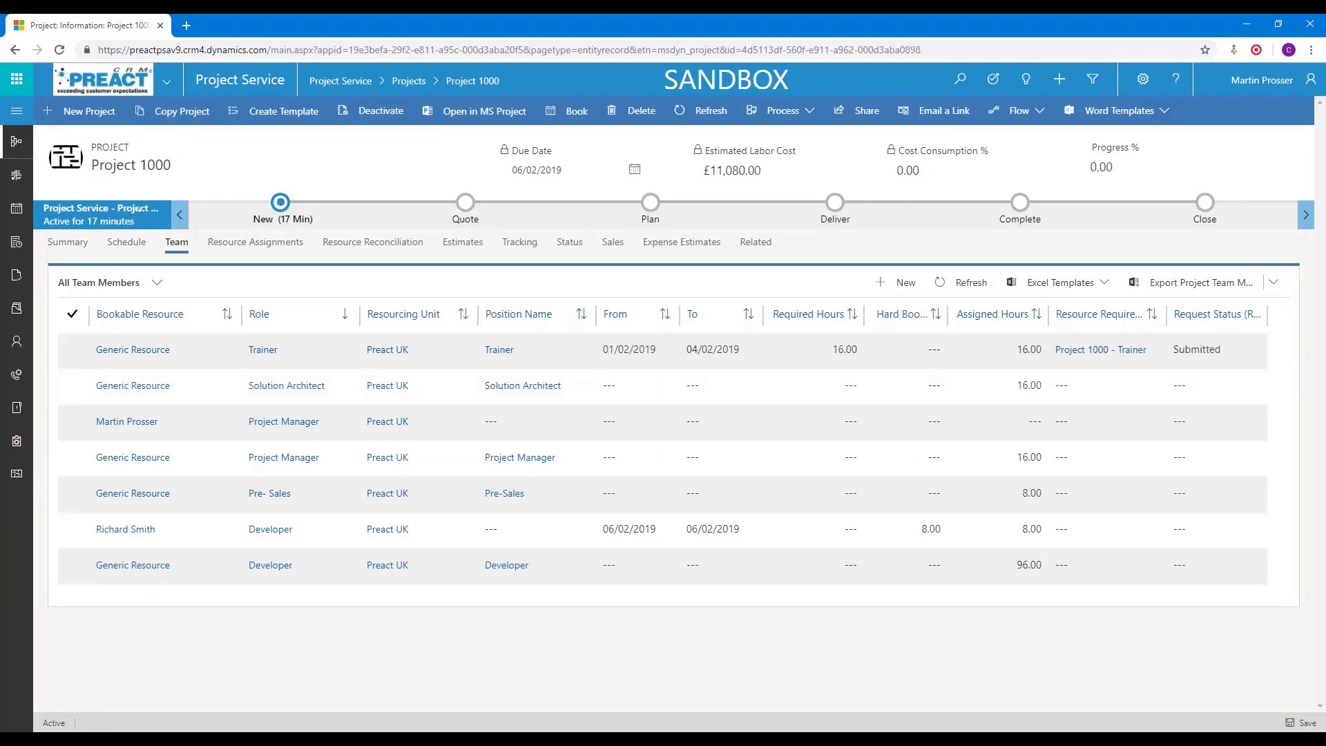
- Open the submitted Project 1000 Trainer request from the active resource requests and view its timeline note
{"action": "left_click", "coordinate": [17, 111]}
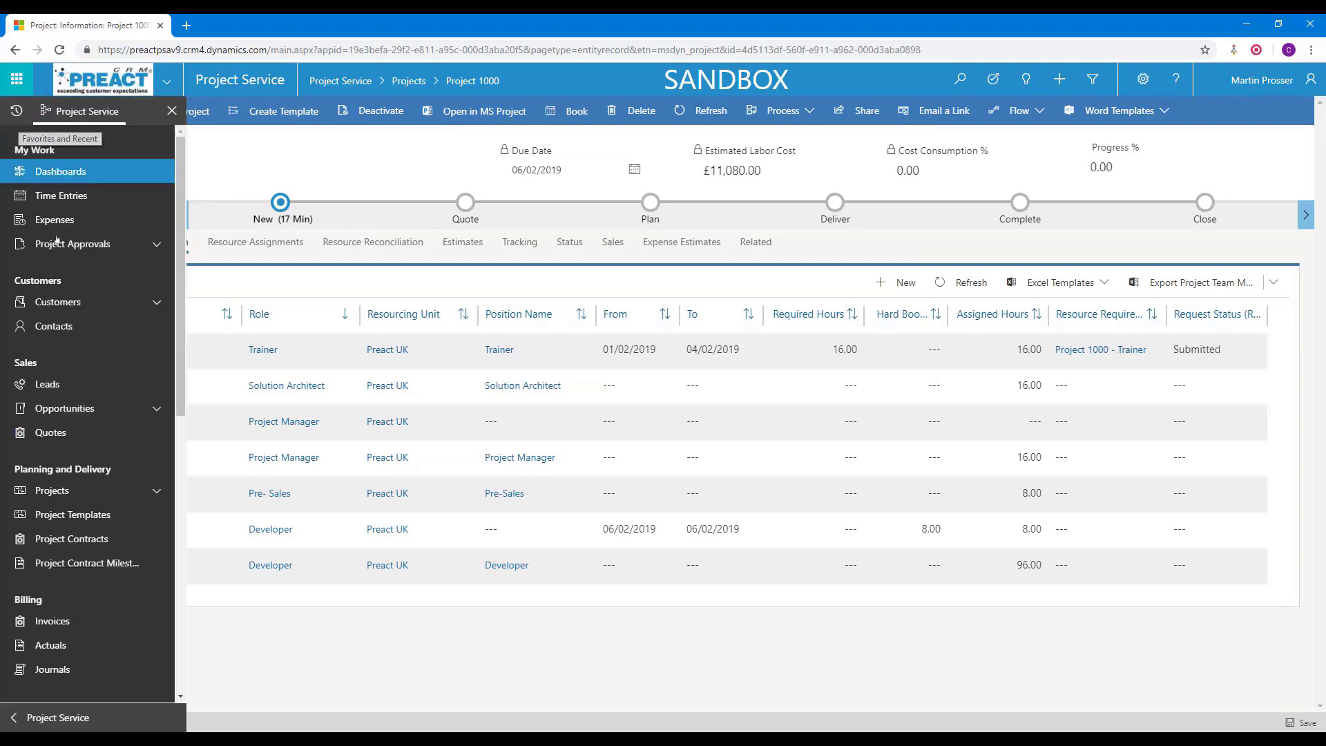
{"action": "scroll", "coordinate": [69, 544], "scroll_direction": "down", "scroll_amount": 3}
{"action": "scroll", "coordinate": [69, 544], "scroll_direction": "up", "scroll_amount": 3}
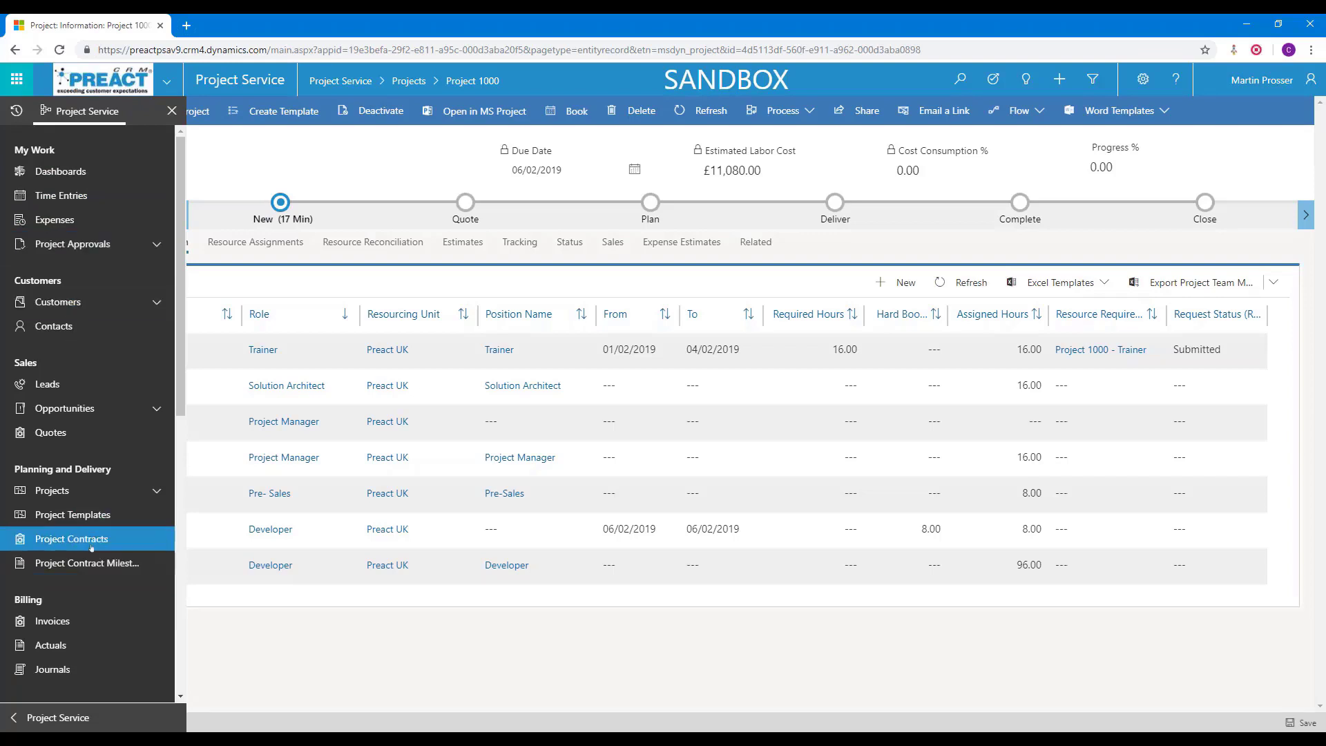
{"action": "scroll", "coordinate": [100, 553], "scroll_direction": "down", "scroll_amount": 2}
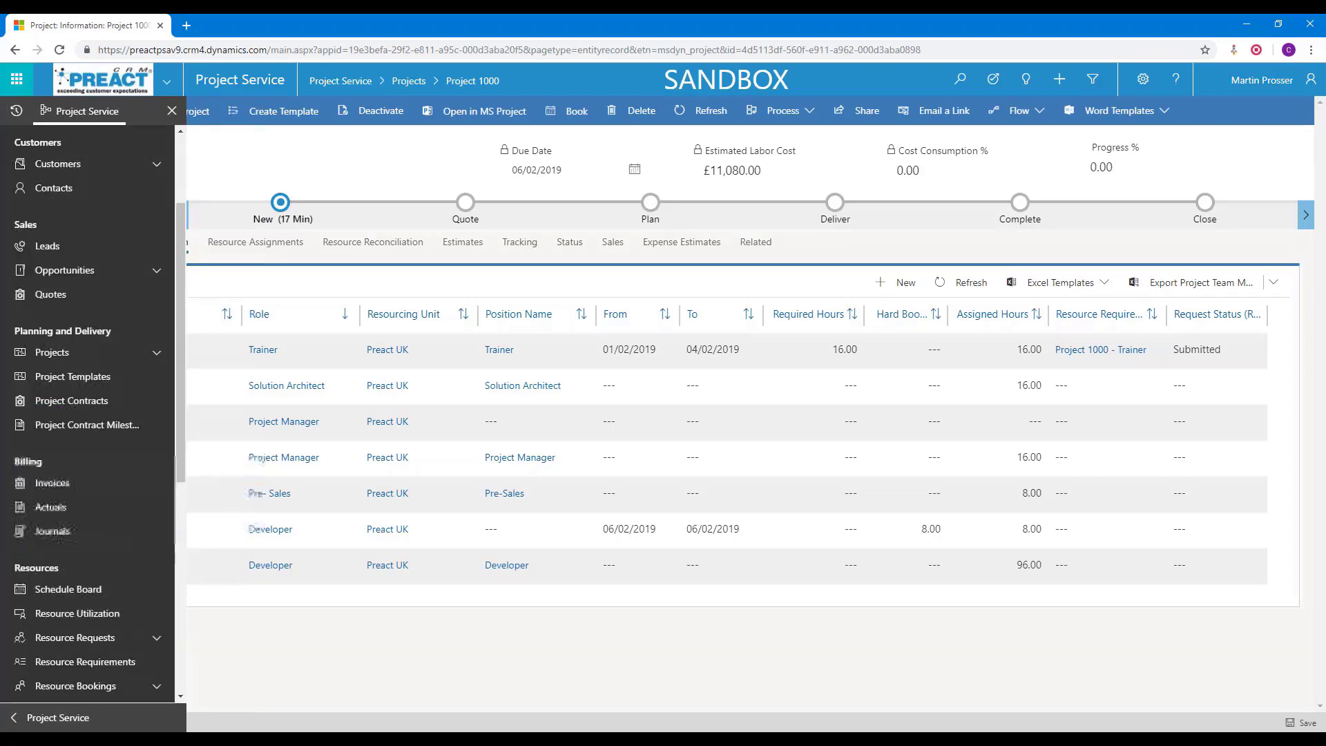
{"action": "scroll", "coordinate": [104, 611], "scroll_direction": "down", "scroll_amount": 2}
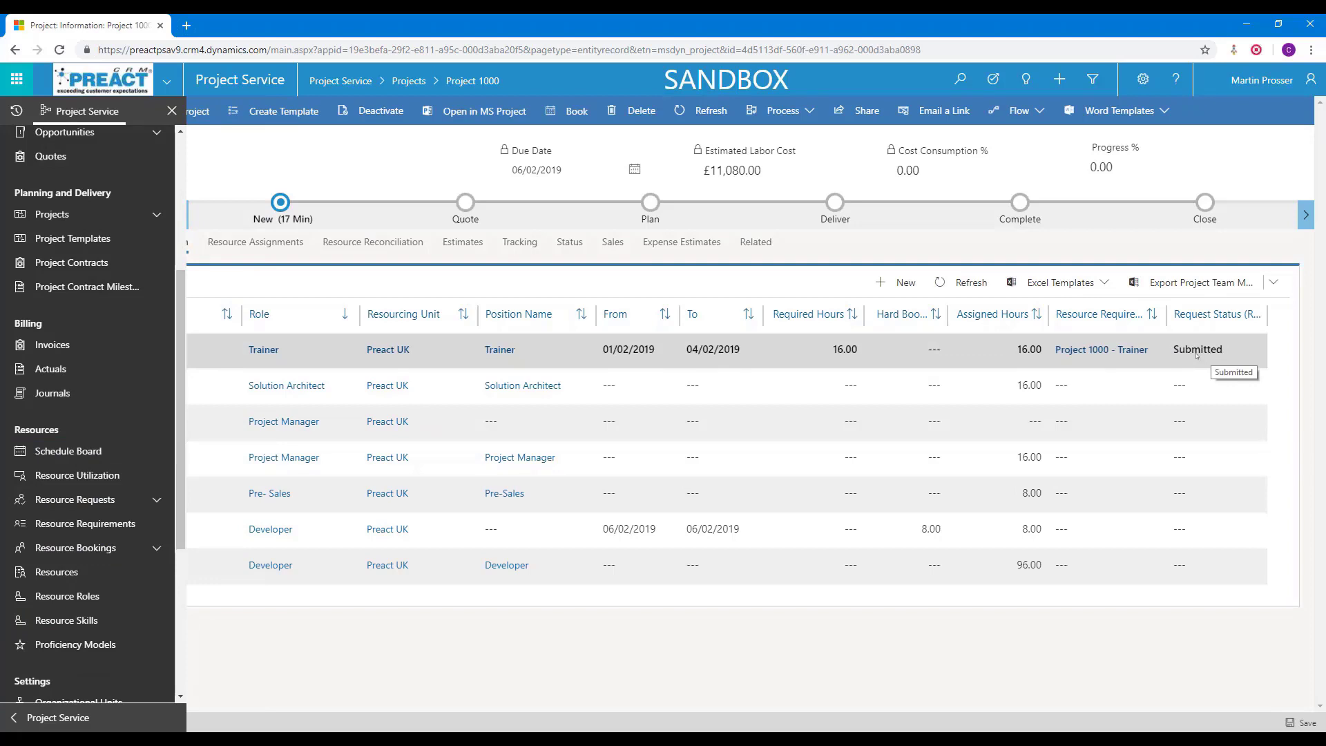
{"action": "left_click", "coordinate": [233, 530]}
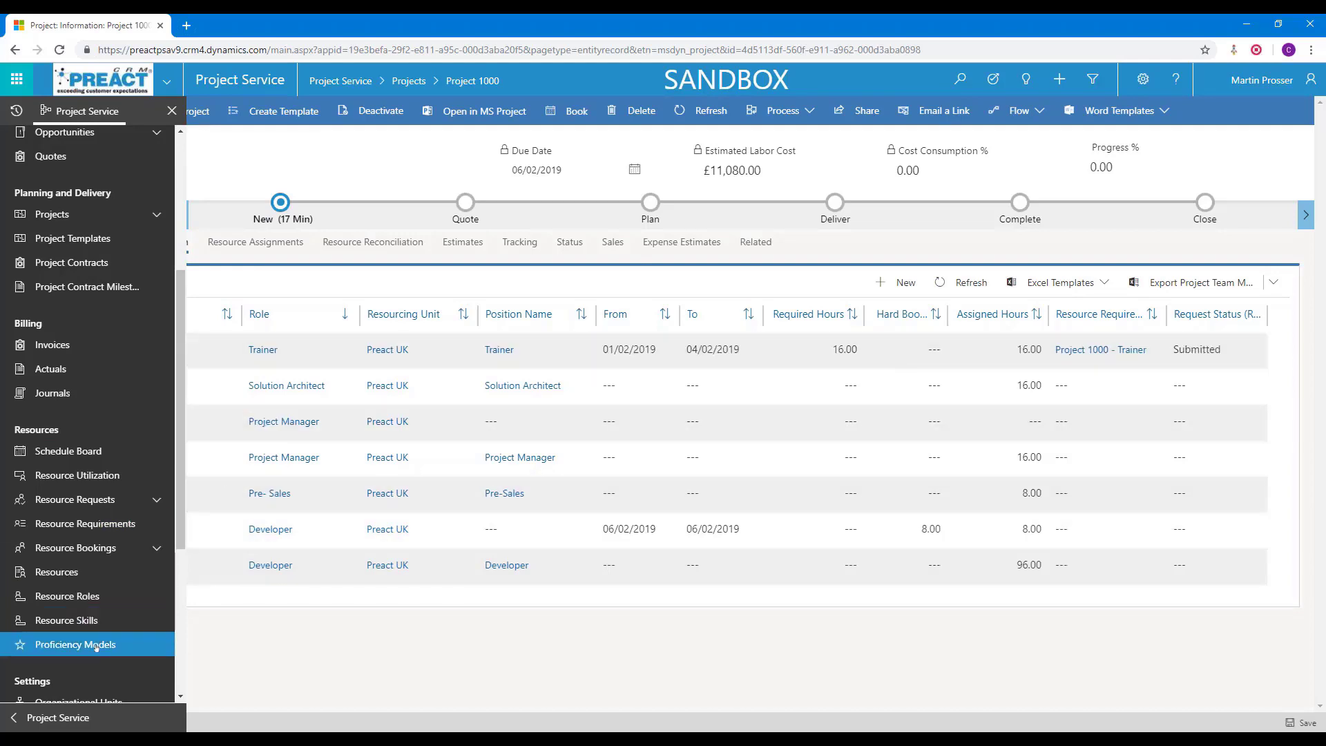
{"action": "left_click", "coordinate": [85, 508]}
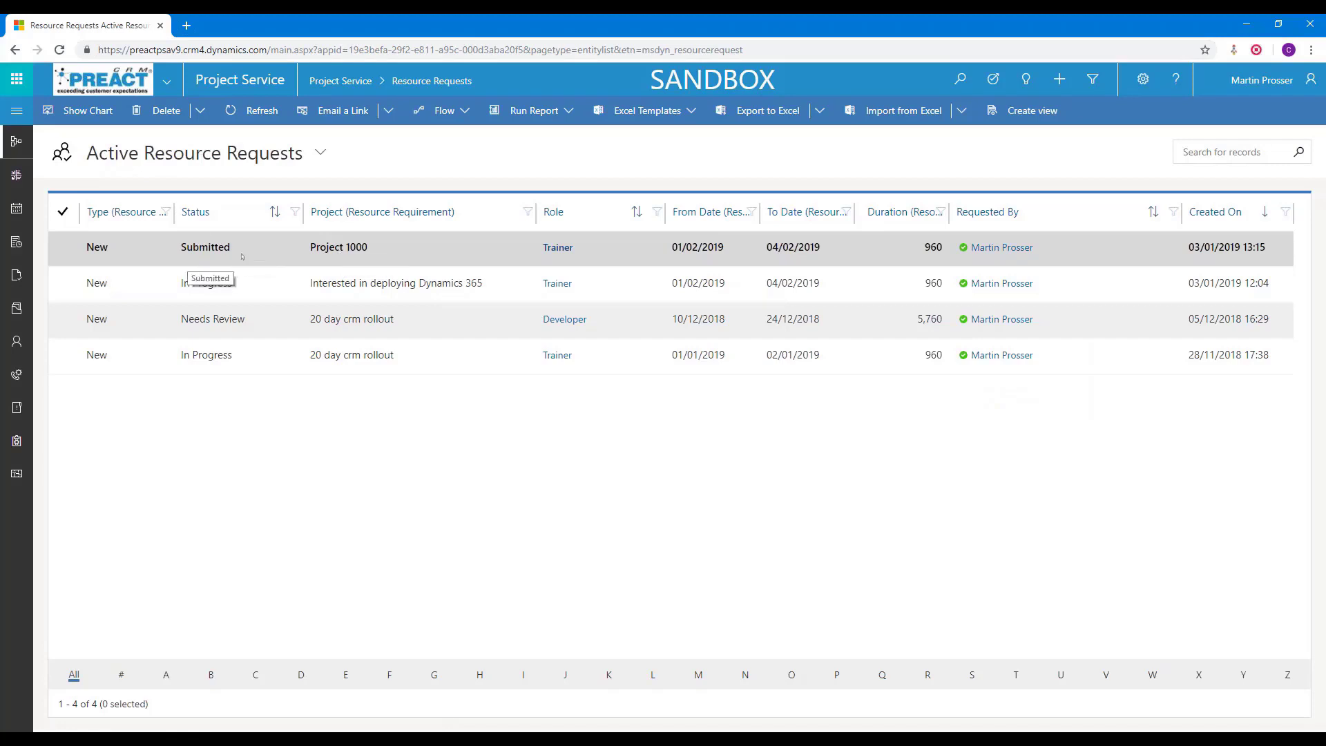
{"action": "left_click", "coordinate": [278, 252]}
{"action": "double_click", "coordinate": [279, 252]}
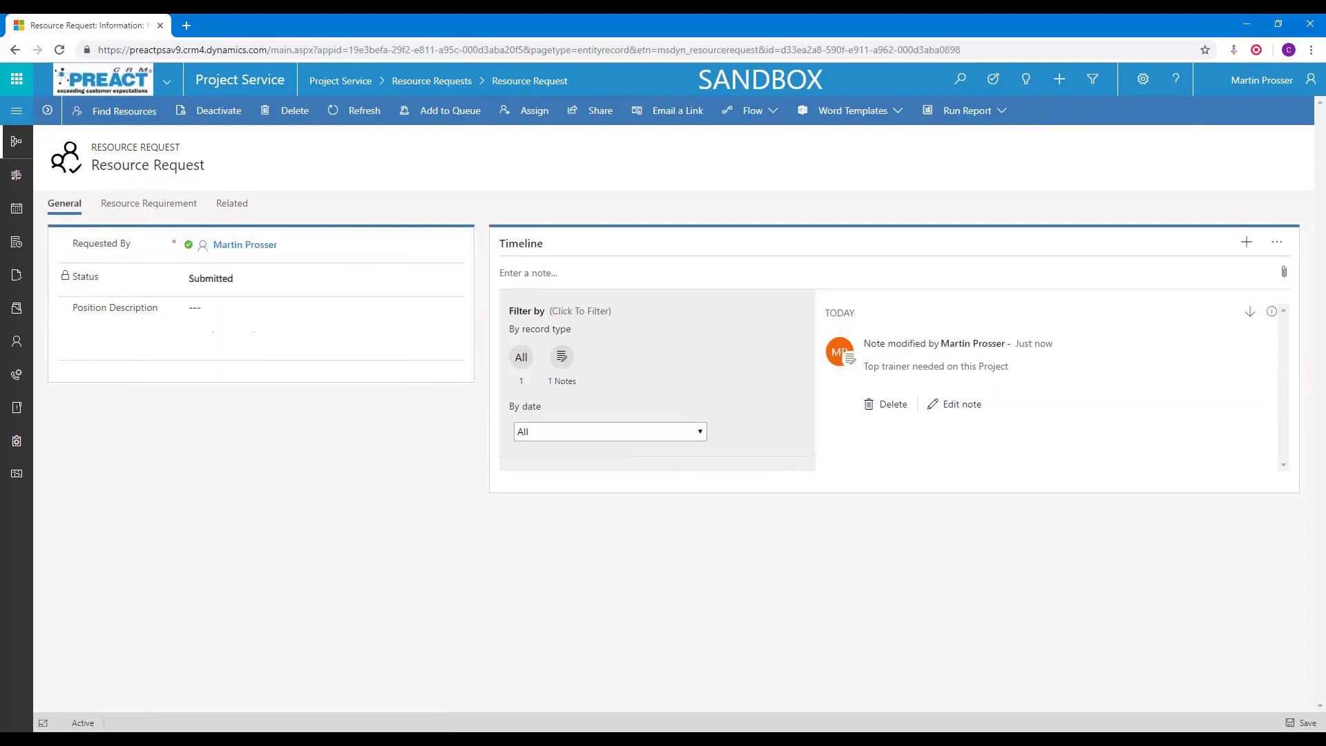
{"action": "left_click_drag", "start_coordinate": [996, 366], "coordinate": [864, 343]}
{"action": "left_click", "coordinate": [1066, 389]}
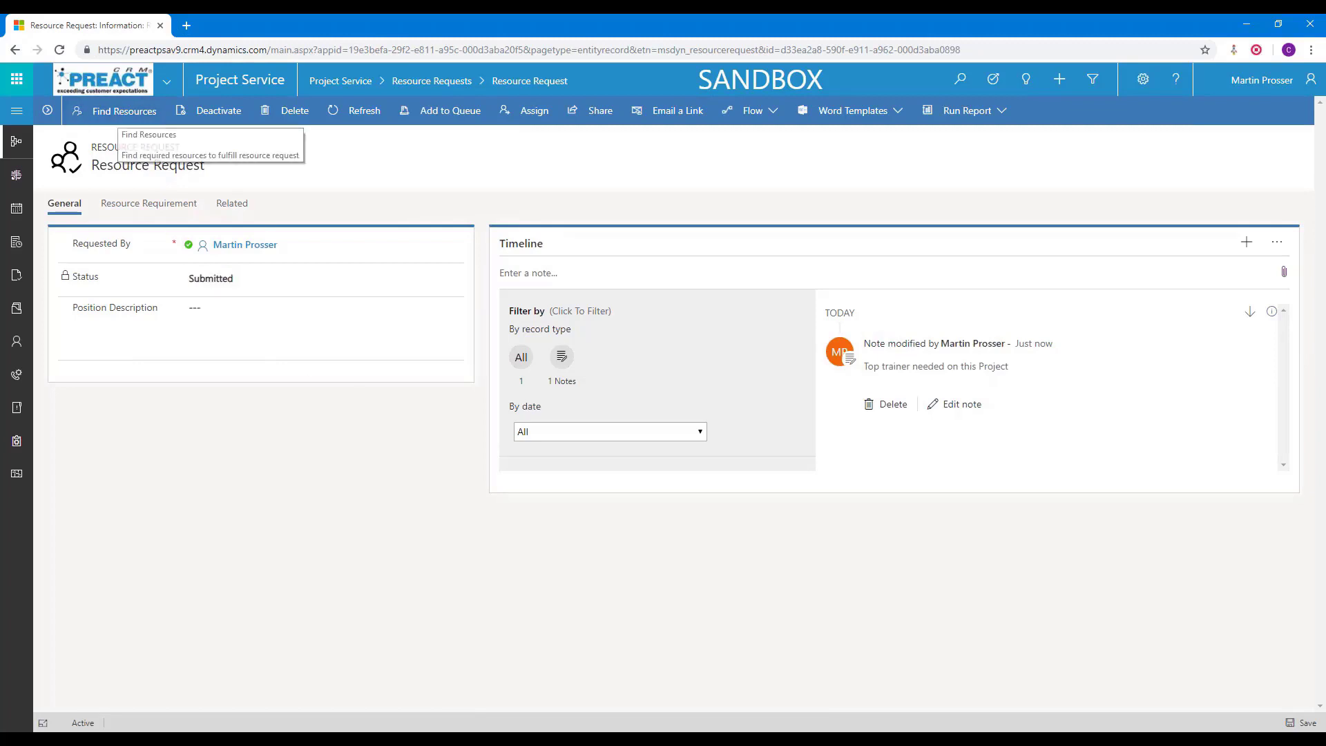
- Find resources for the Trainer request and review daily availability, grouped by resource and by date
{"action": "left_click", "coordinate": [111, 114]}
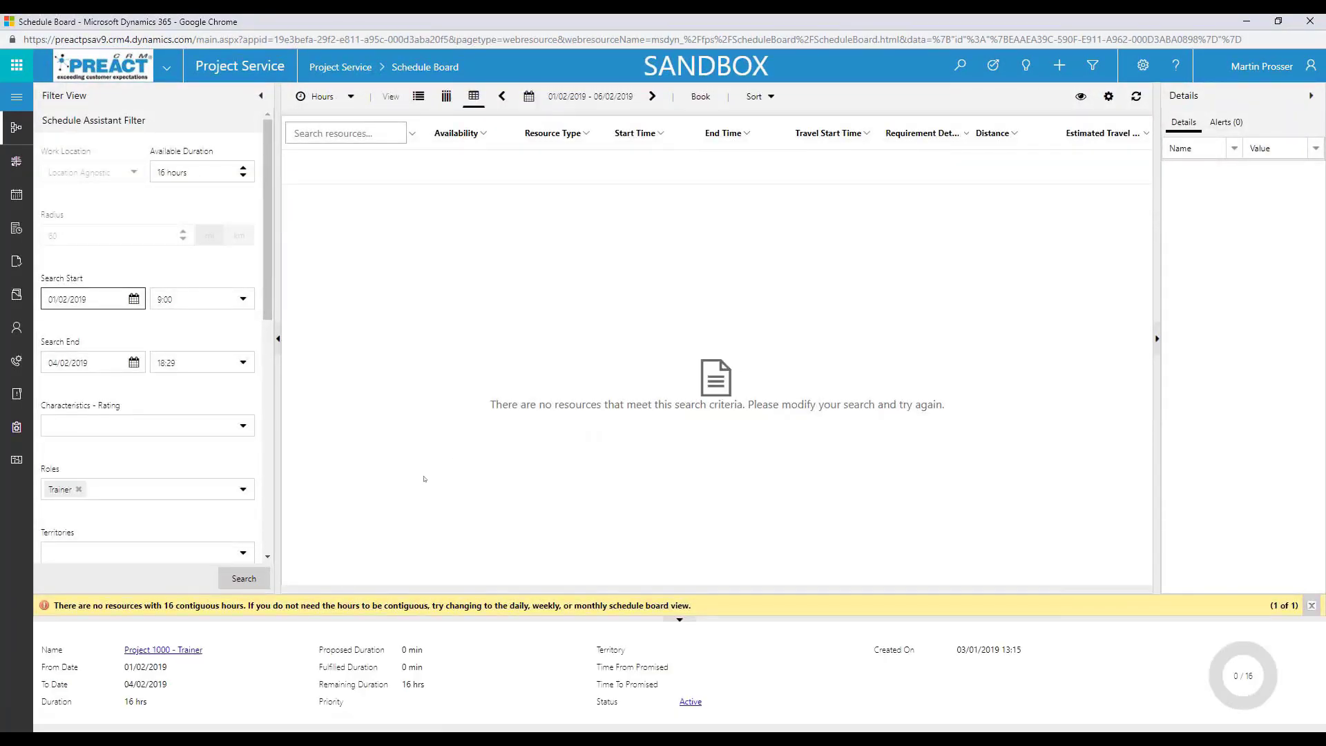
{"action": "left_click", "coordinate": [244, 578]}
{"action": "left_click", "coordinate": [353, 98]}
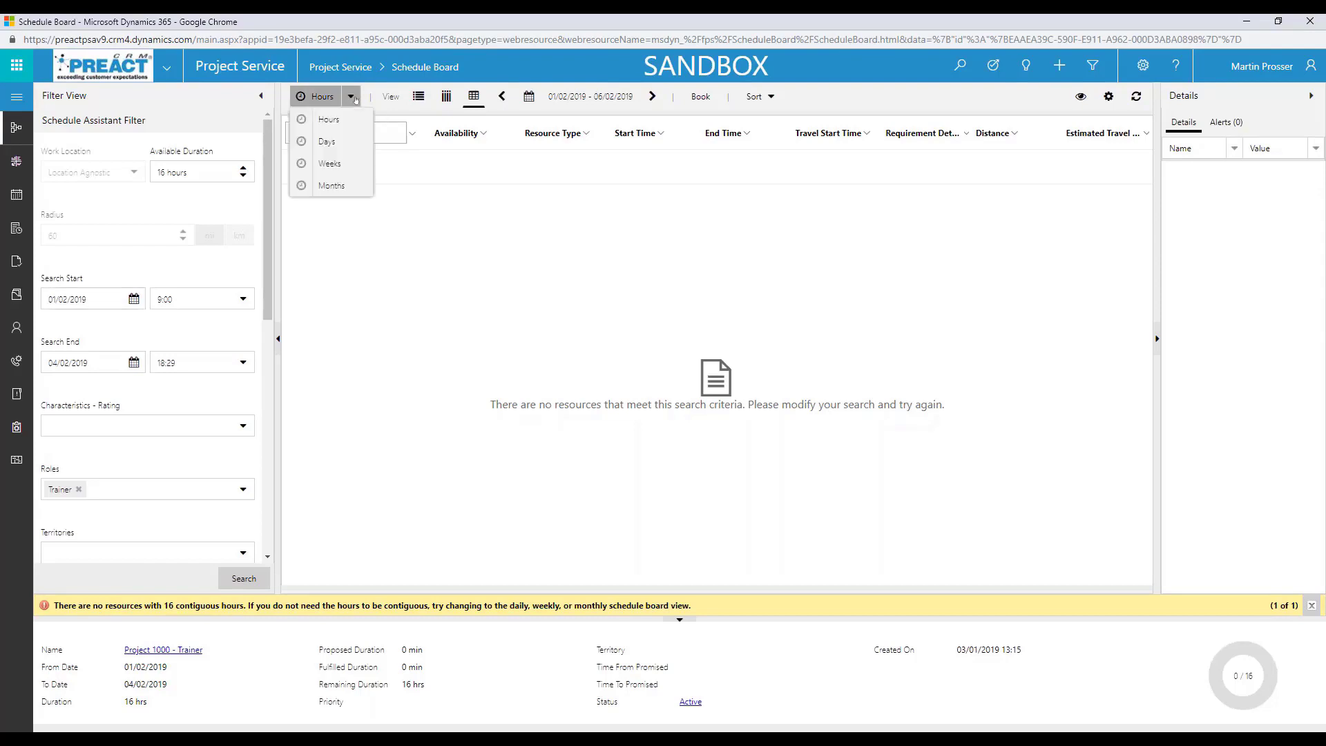
{"action": "left_click", "coordinate": [325, 141]}
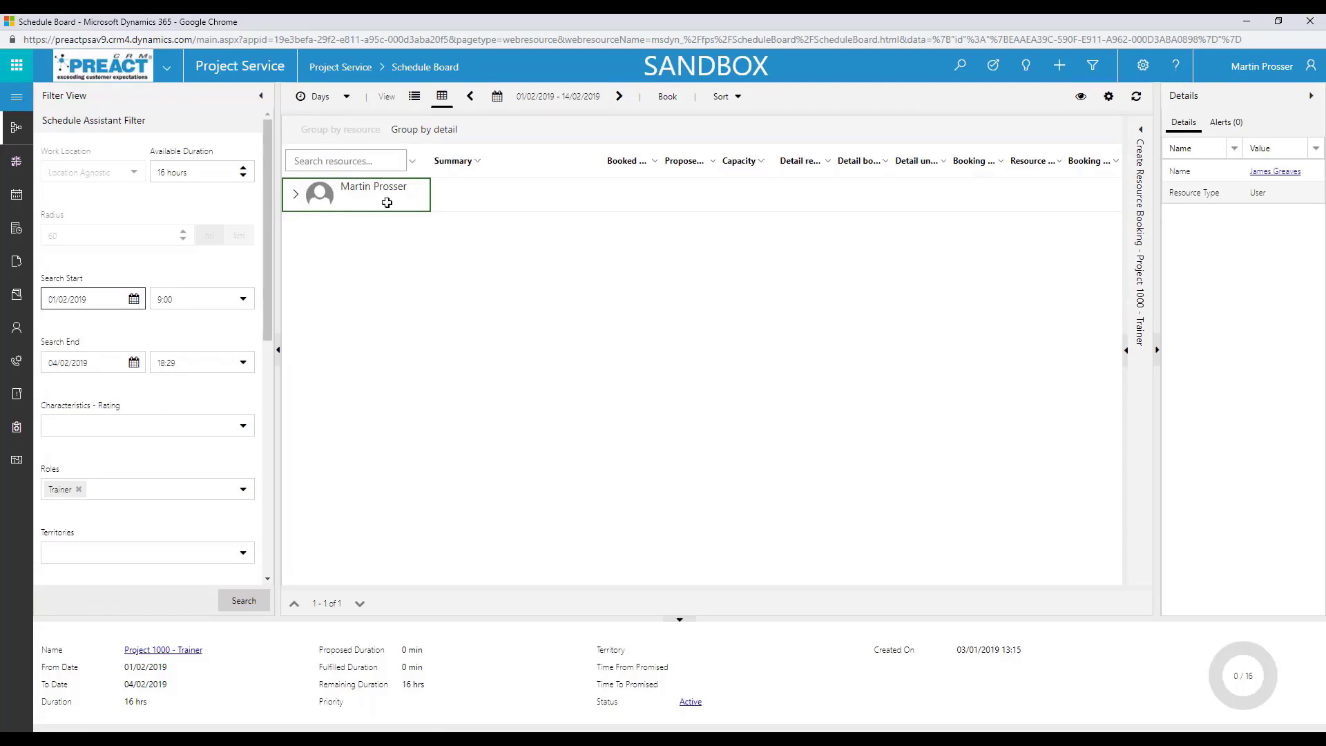
{"action": "left_click", "coordinate": [297, 197]}
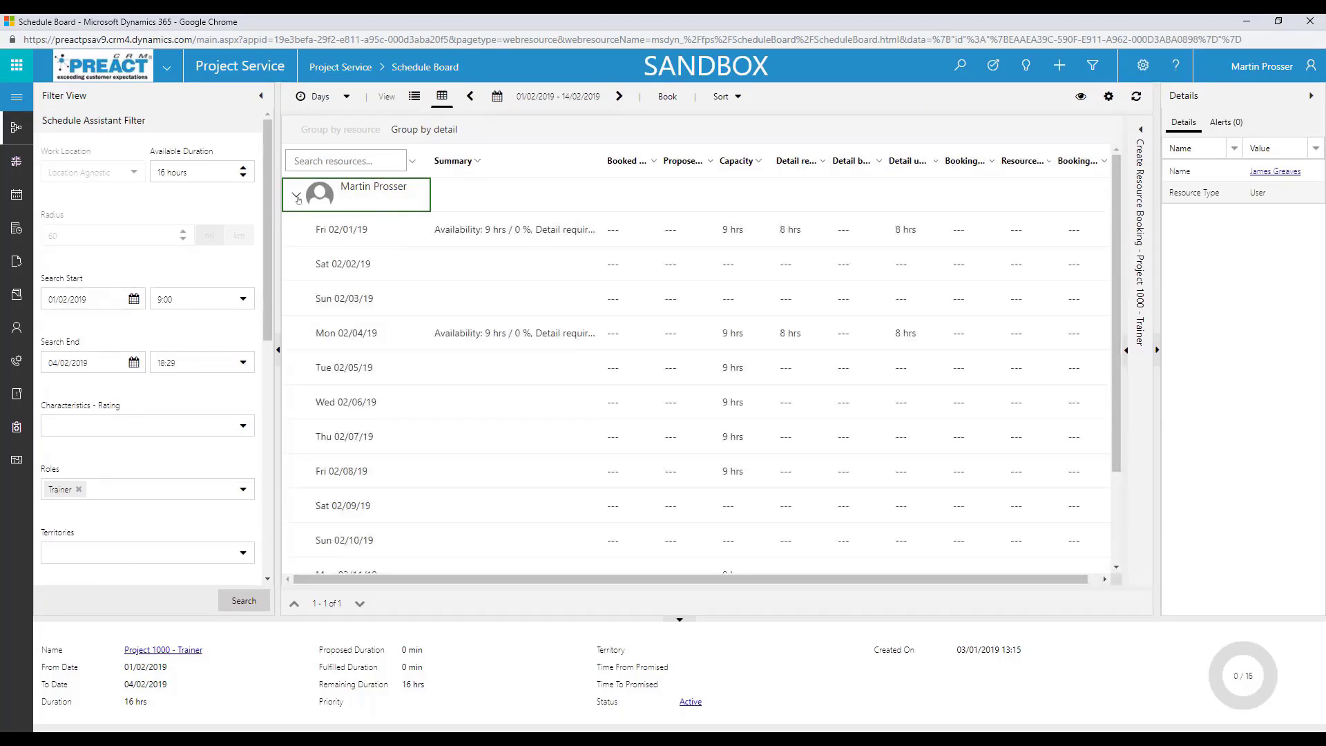
{"action": "left_click", "coordinate": [422, 131]}
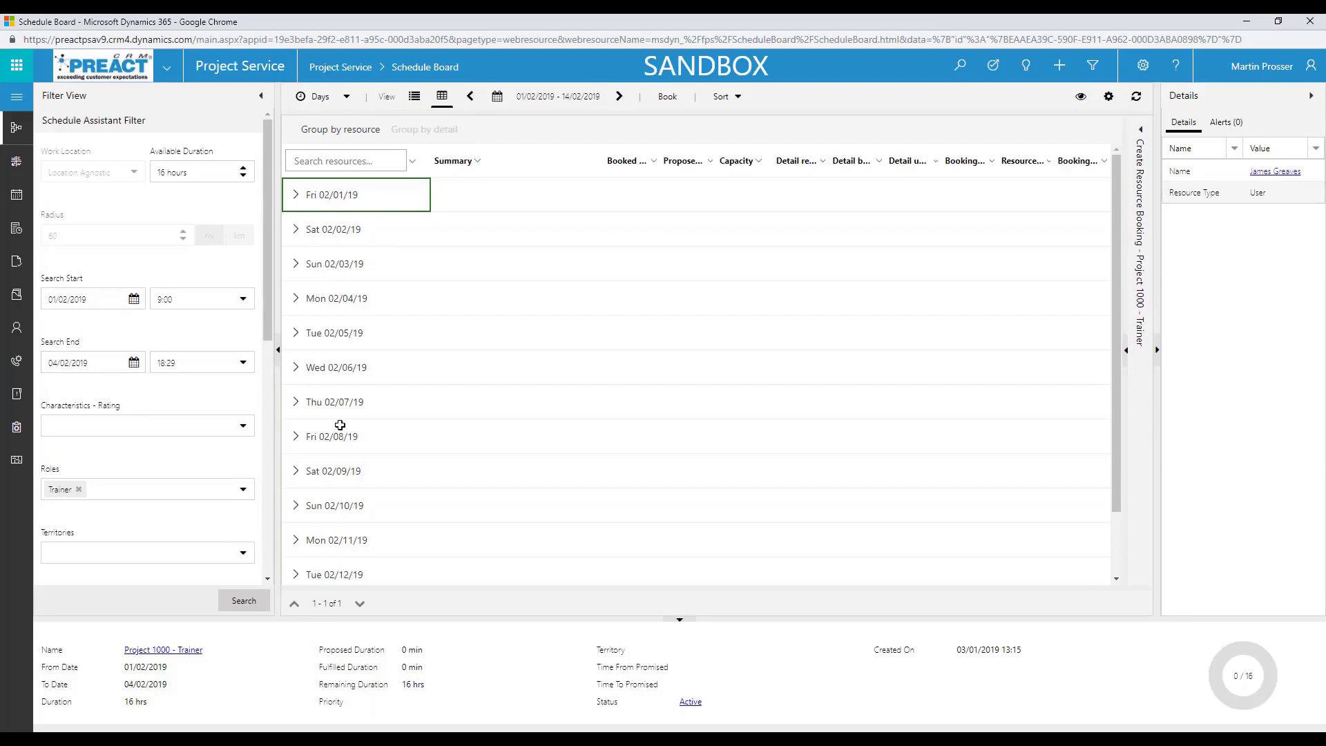
{"action": "left_click", "coordinate": [295, 196]}
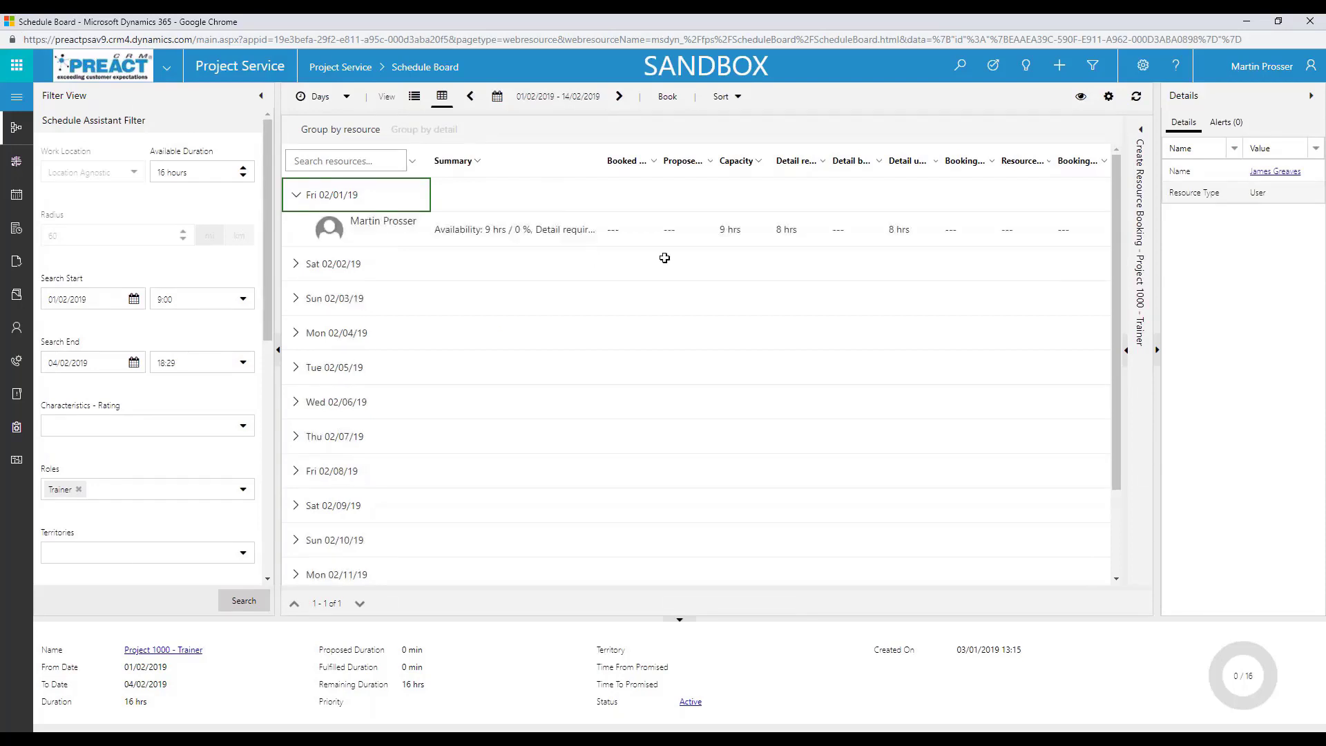
{"action": "left_click", "coordinate": [297, 196]}
- Show the Trainer requirement on the schedule board's horizontal timeline with a weekly scale
{"action": "left_click", "coordinate": [415, 97]}
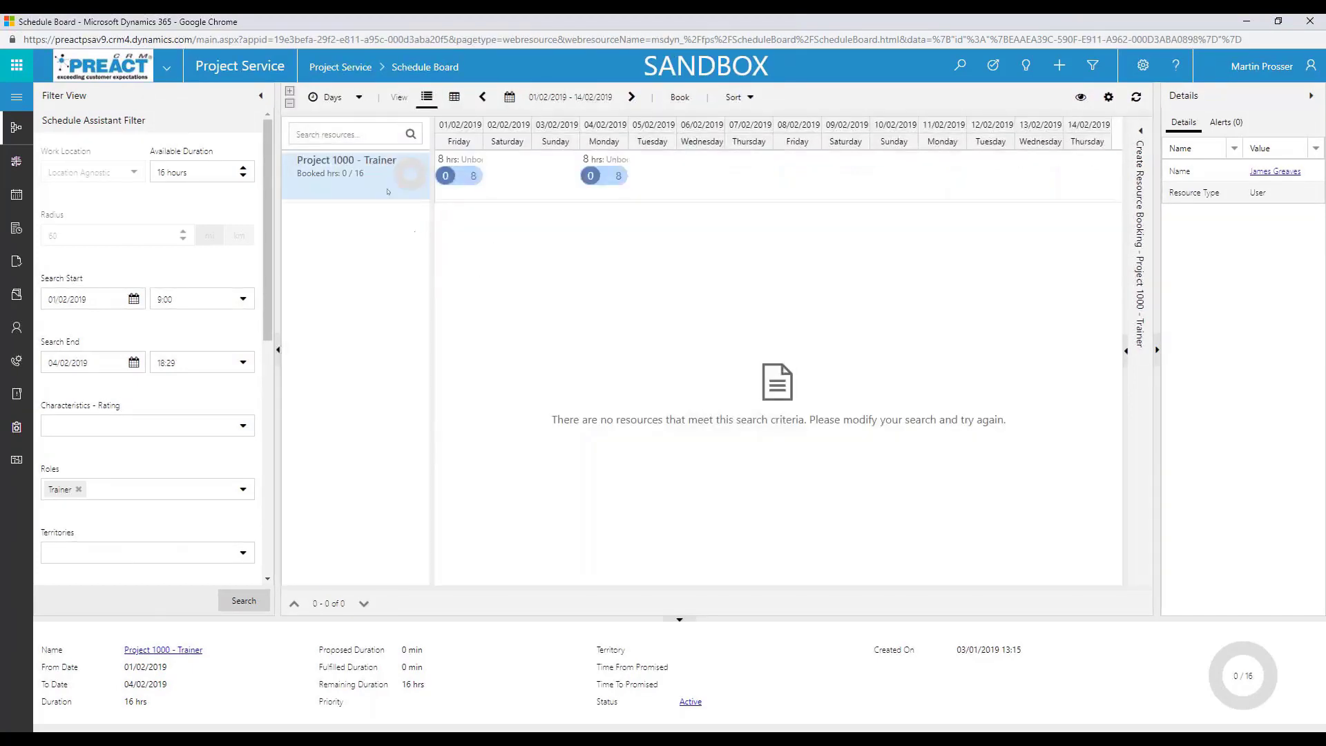
{"action": "left_click", "coordinate": [471, 176]}
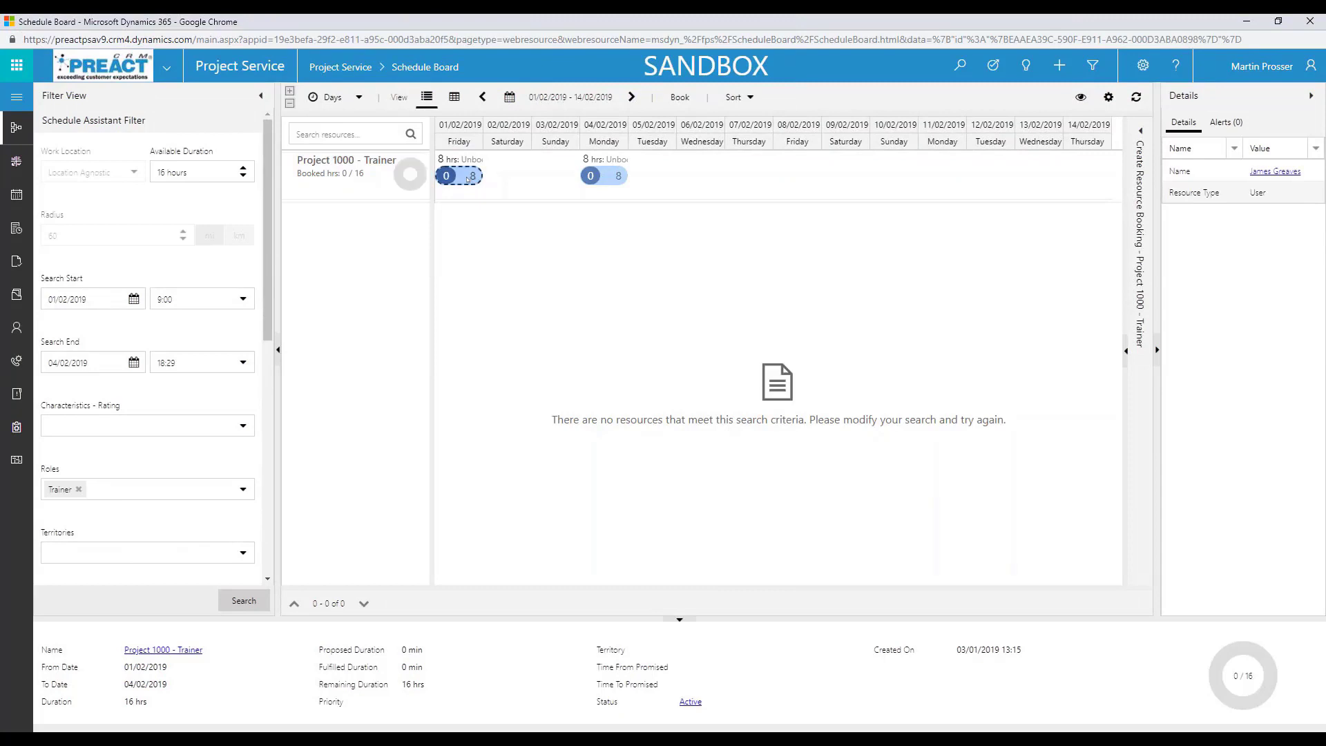
{"action": "left_click", "coordinate": [755, 416]}
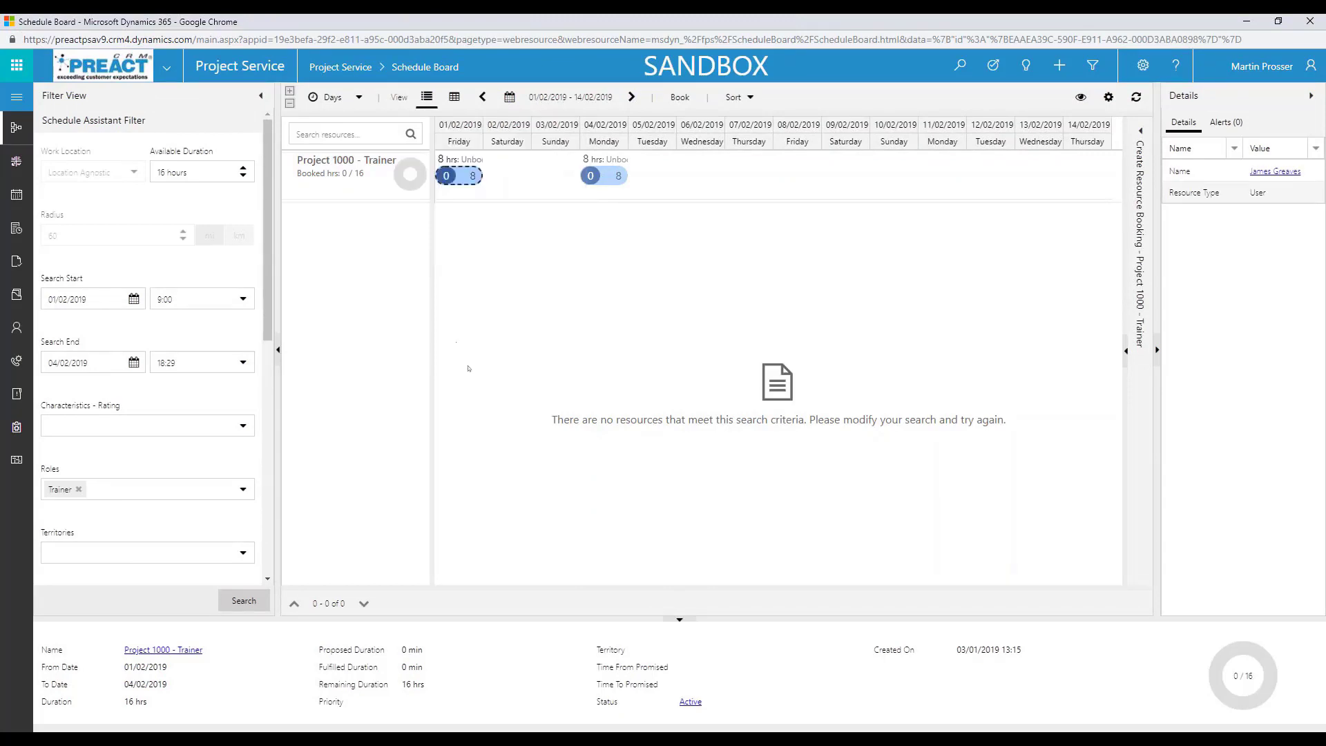
{"action": "left_click", "coordinate": [409, 180]}
{"action": "left_click", "coordinate": [358, 97]}
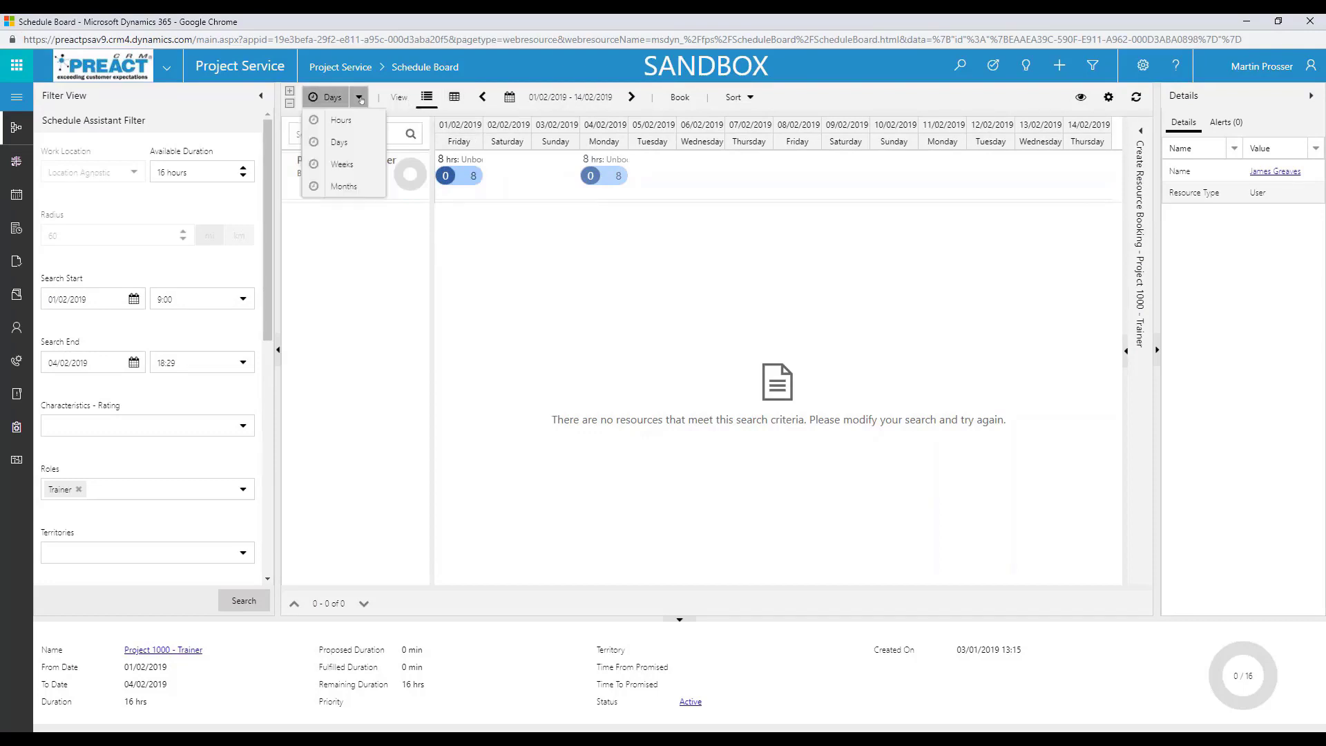
{"action": "left_click", "coordinate": [343, 166]}
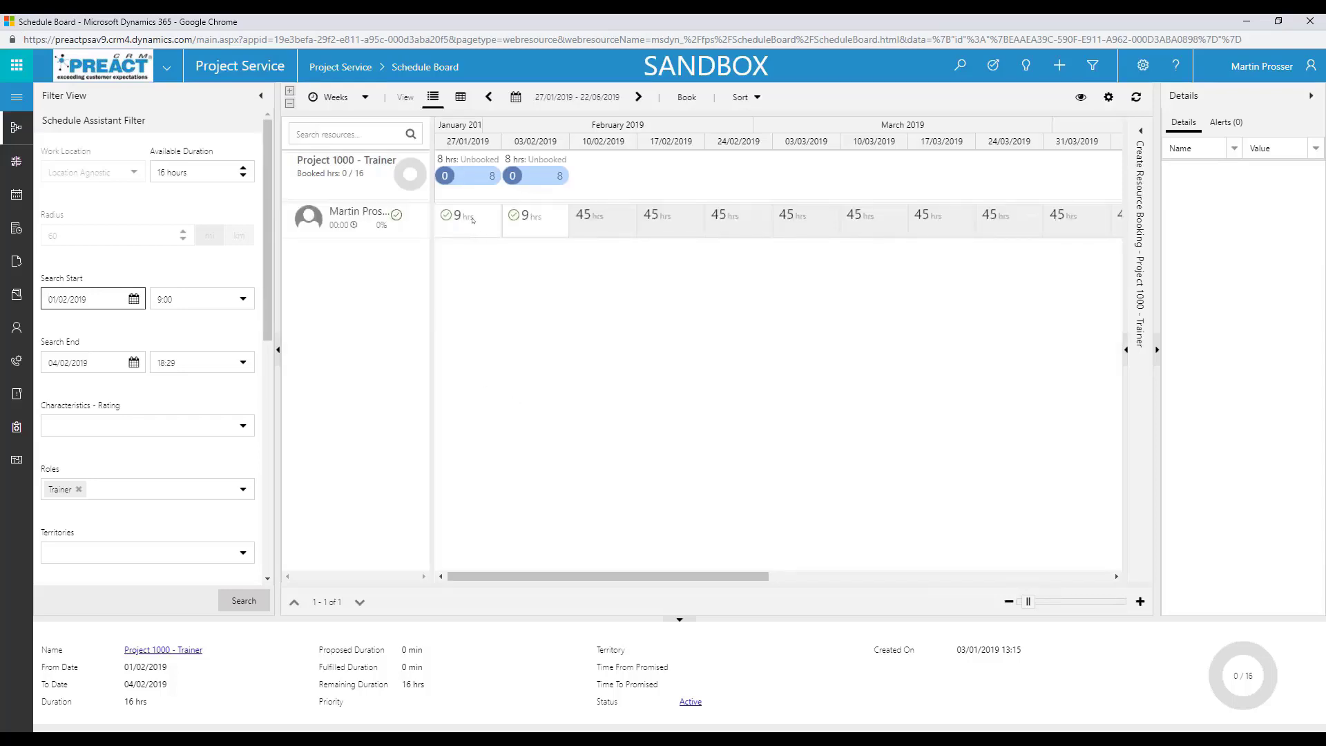
- Book the available trainer for 8 hours from 27/01/2019 to 02/02/2019 with the booking status Proposed
{"action": "left_click", "coordinate": [473, 220]}
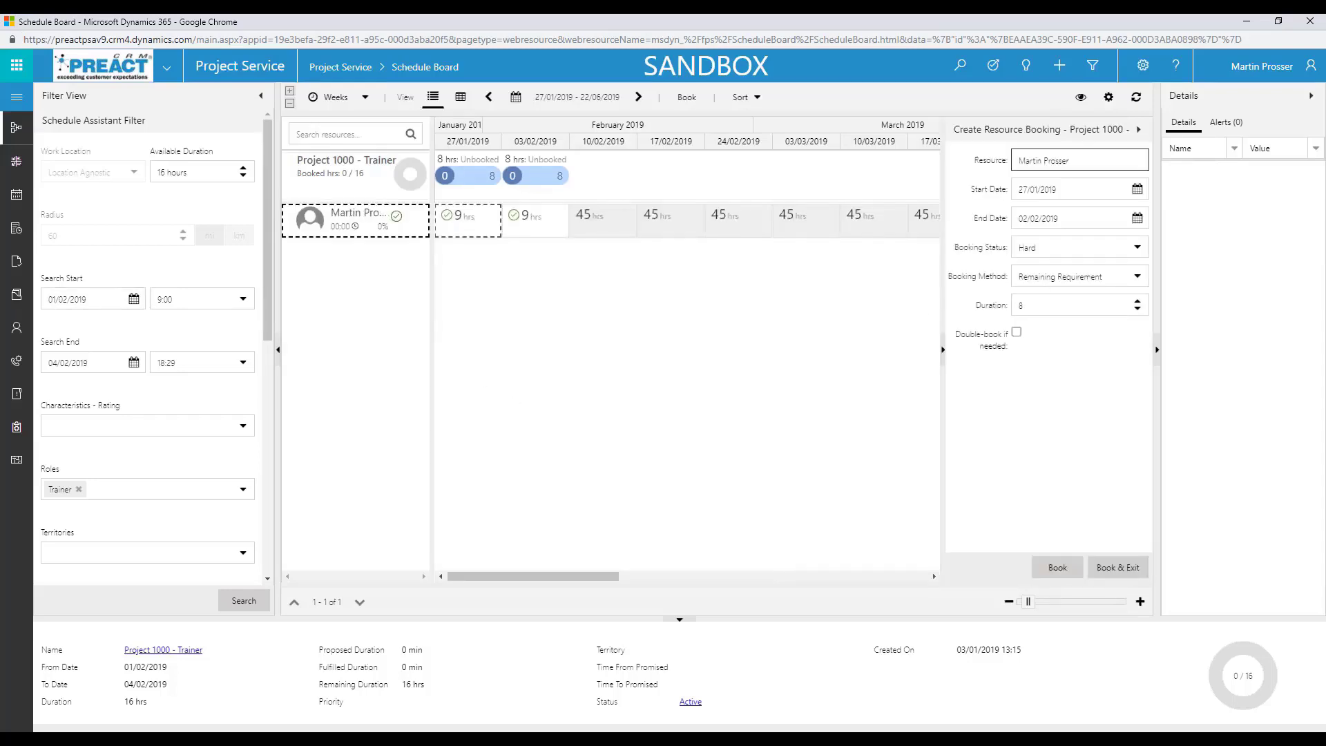
{"action": "left_click", "coordinate": [1138, 249]}
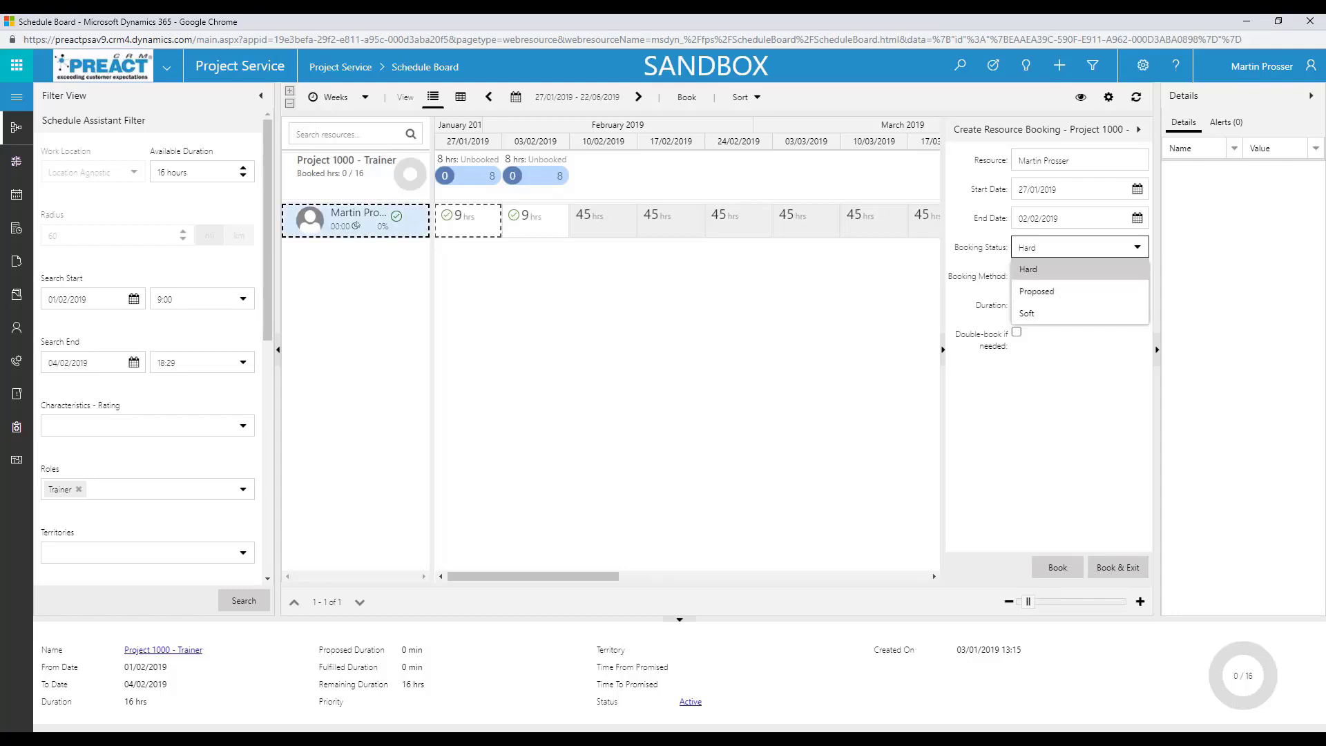
{"action": "left_click", "coordinate": [1047, 293]}
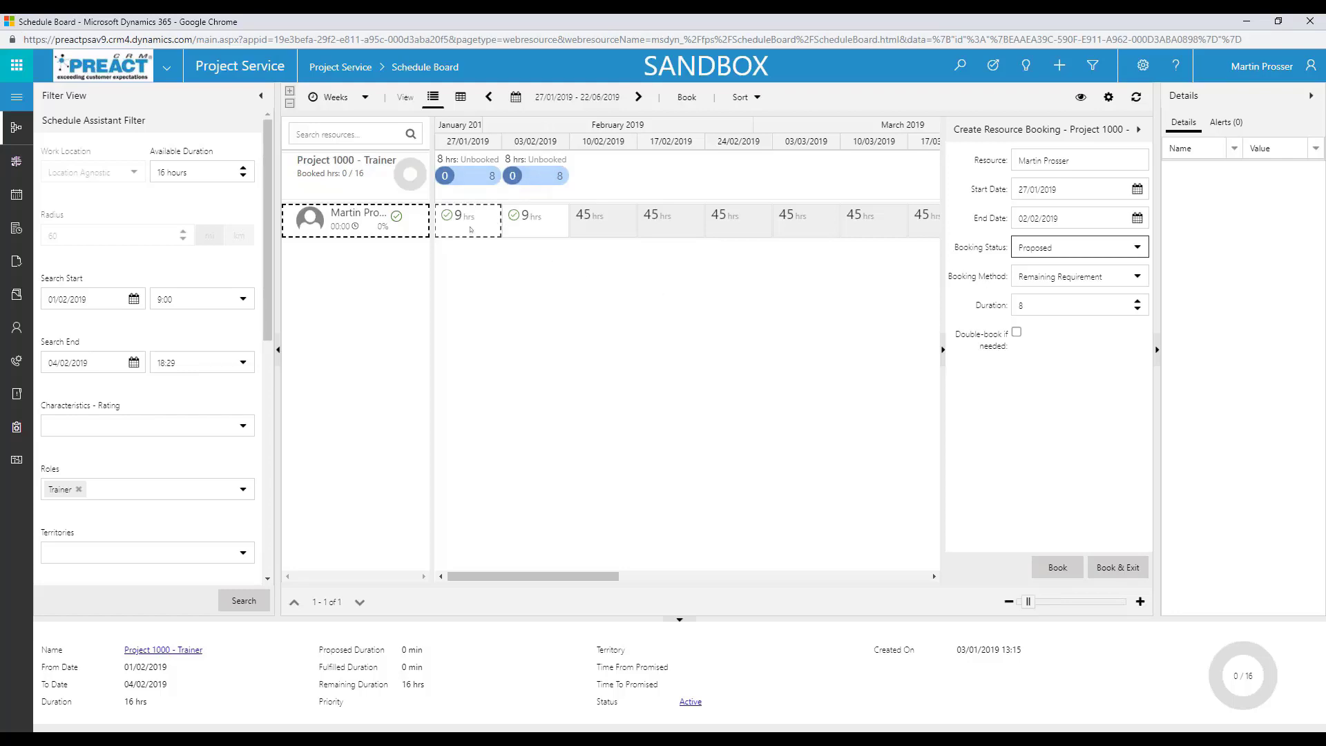
{"action": "left_click", "coordinate": [1039, 562]}
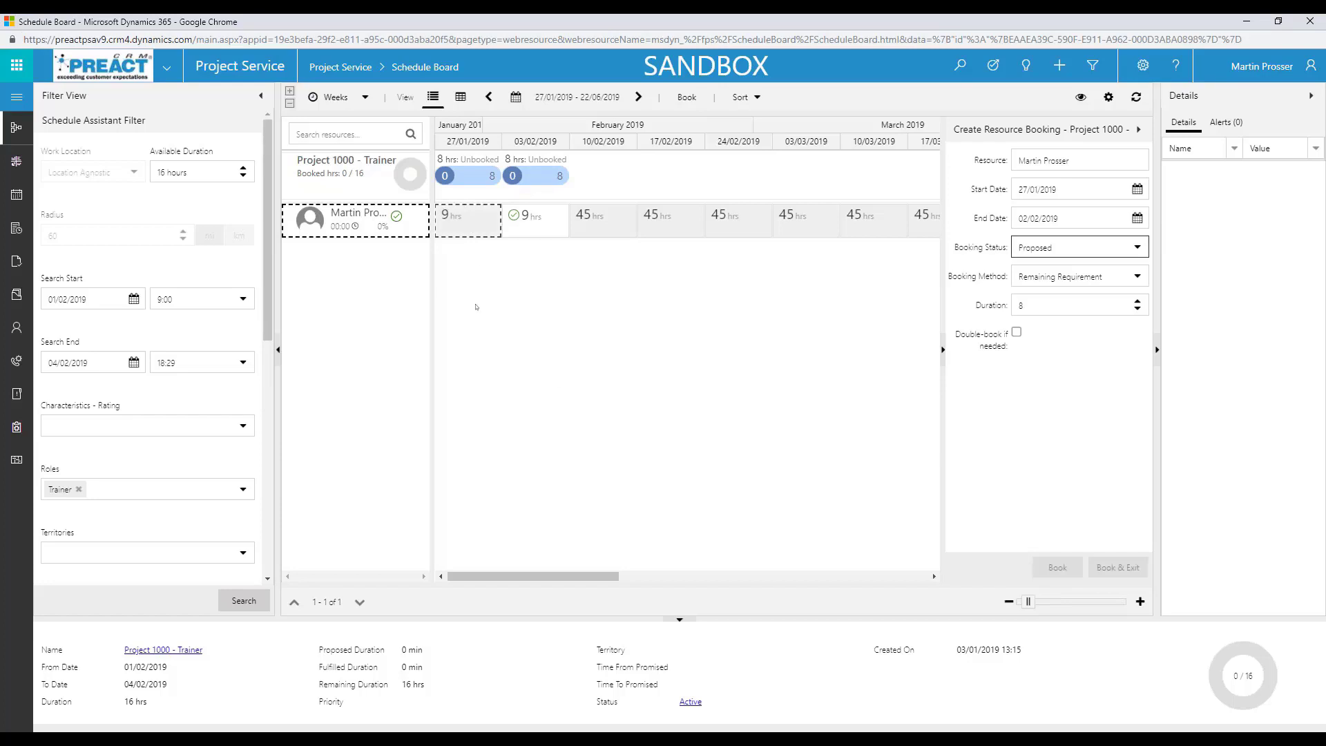
- Book the same trainer for 8 hours from 03/02/2019 to 09/02/2019 as Proposed and return to the resource request
{"action": "left_click", "coordinate": [527, 215], "text": "shift"}
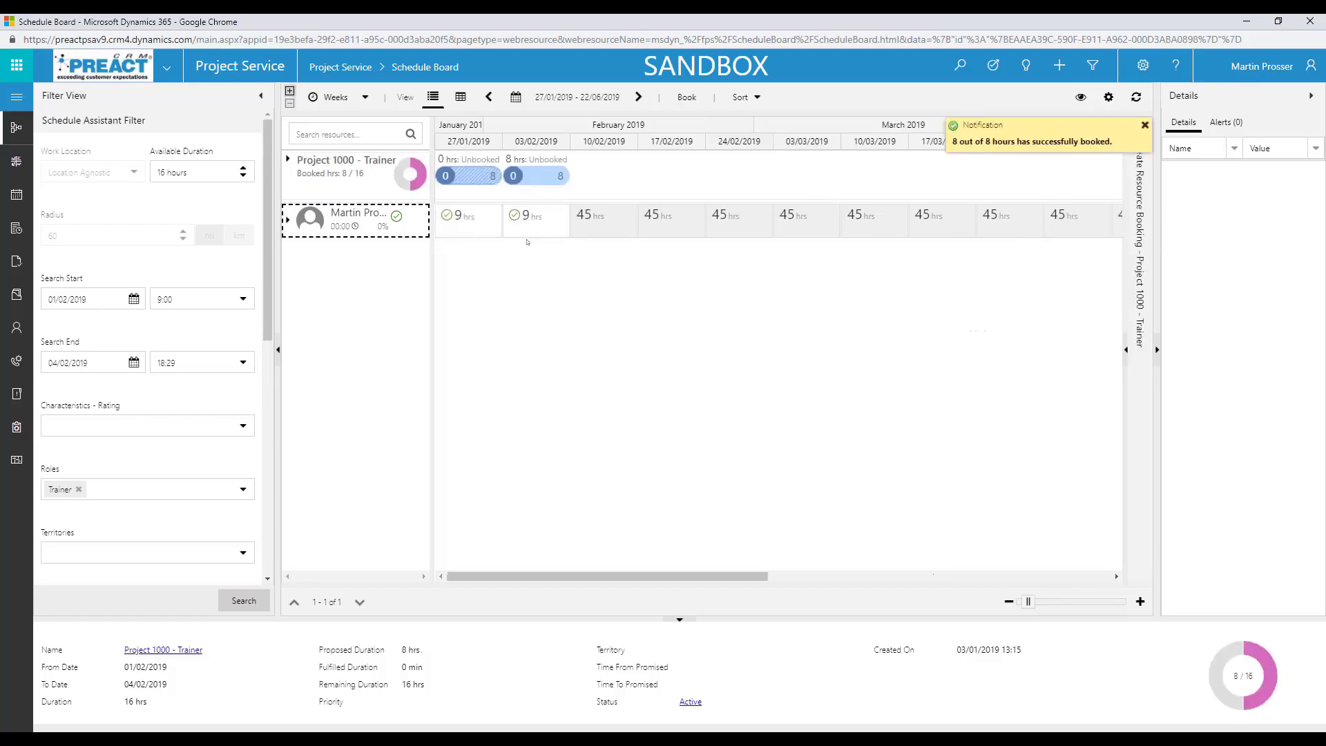
{"action": "left_click", "coordinate": [565, 209]}
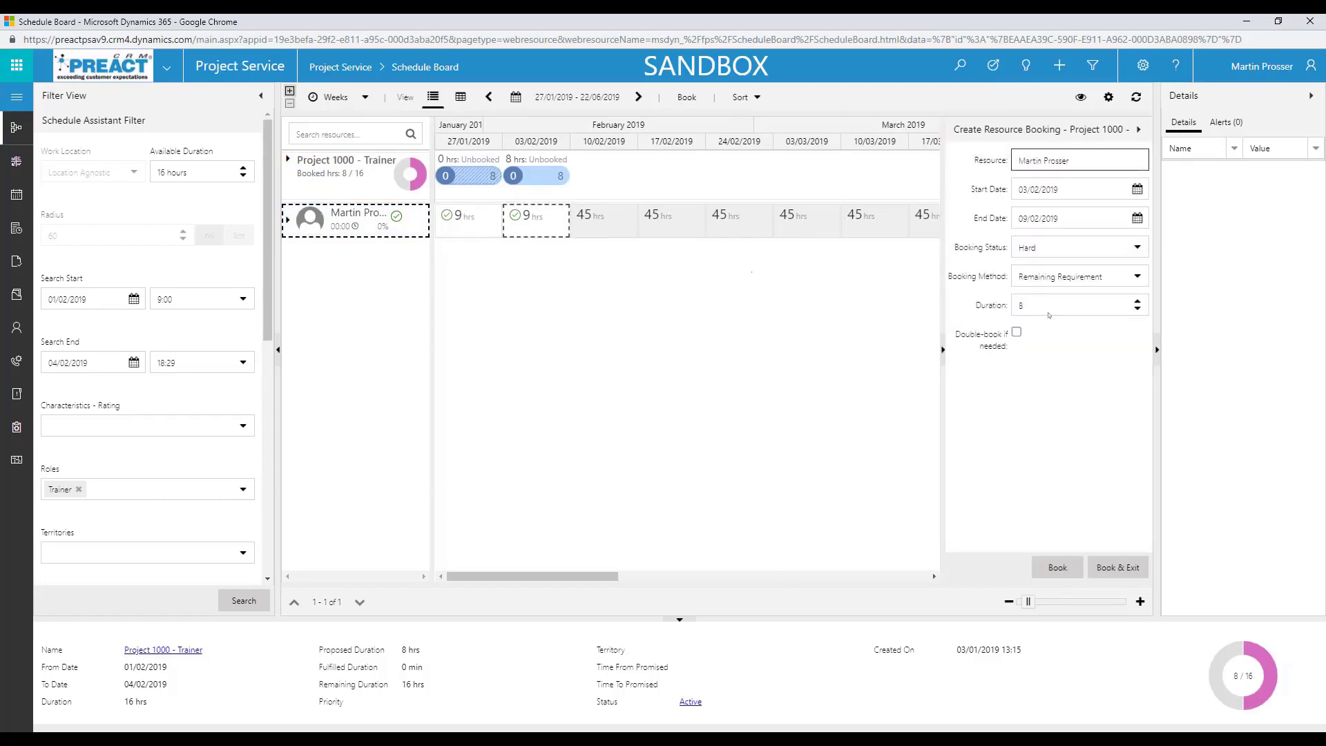
{"action": "left_click", "coordinate": [1077, 247]}
{"action": "left_click", "coordinate": [1036, 290]}
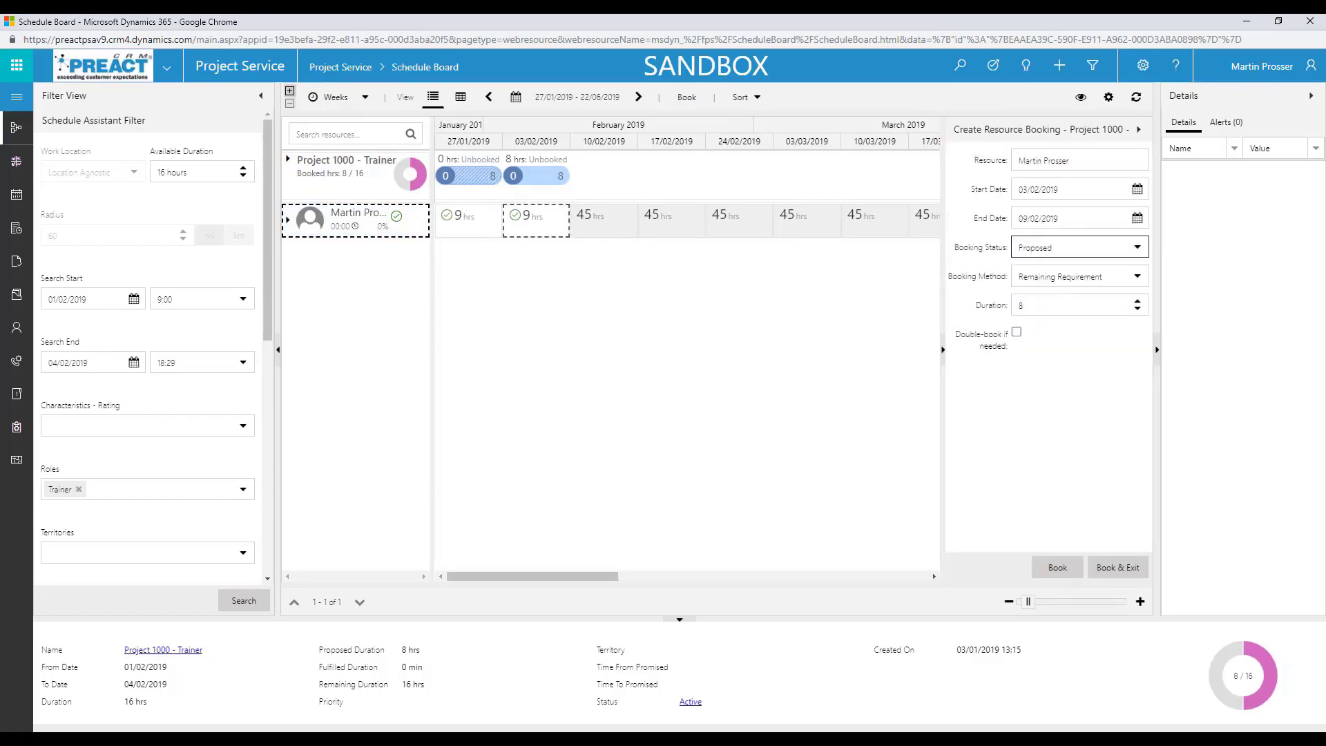
{"action": "left_click", "coordinate": [1057, 567]}
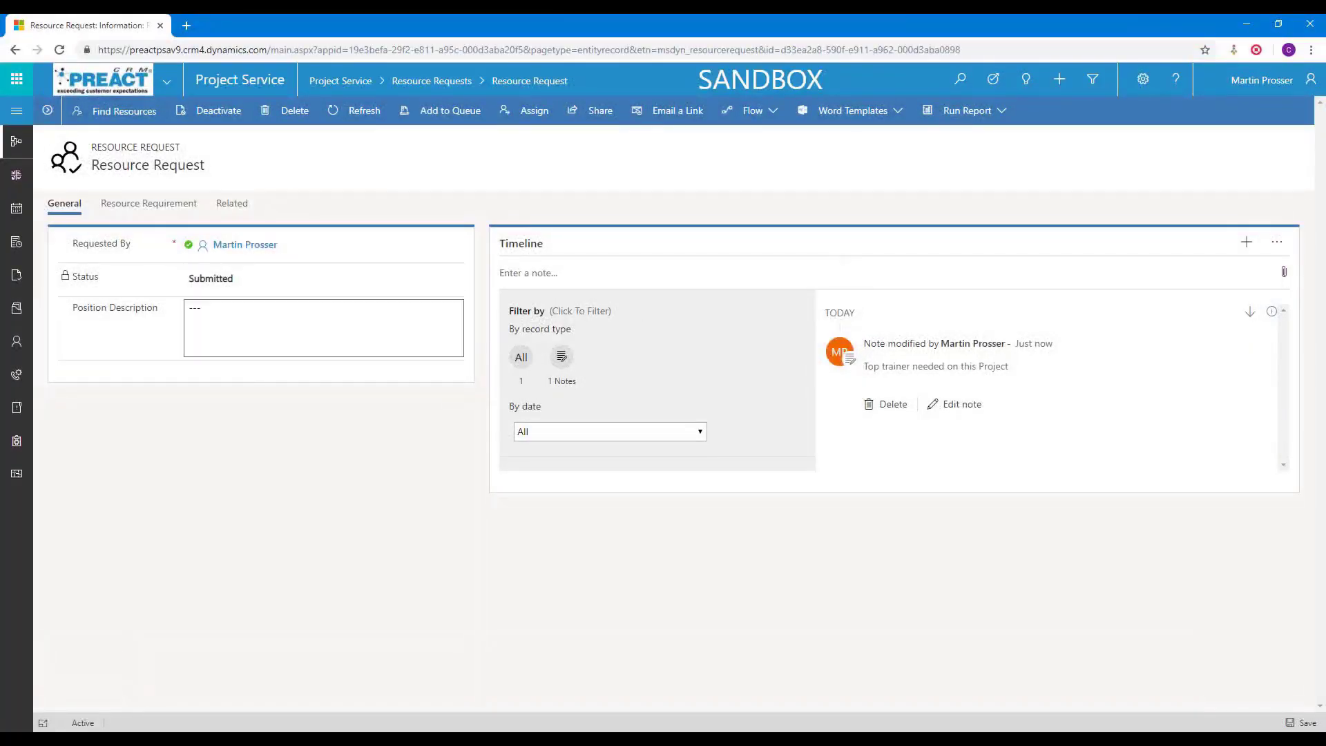
- Mark the Trainer resource request for review
{"action": "left_click", "coordinate": [146, 203]}
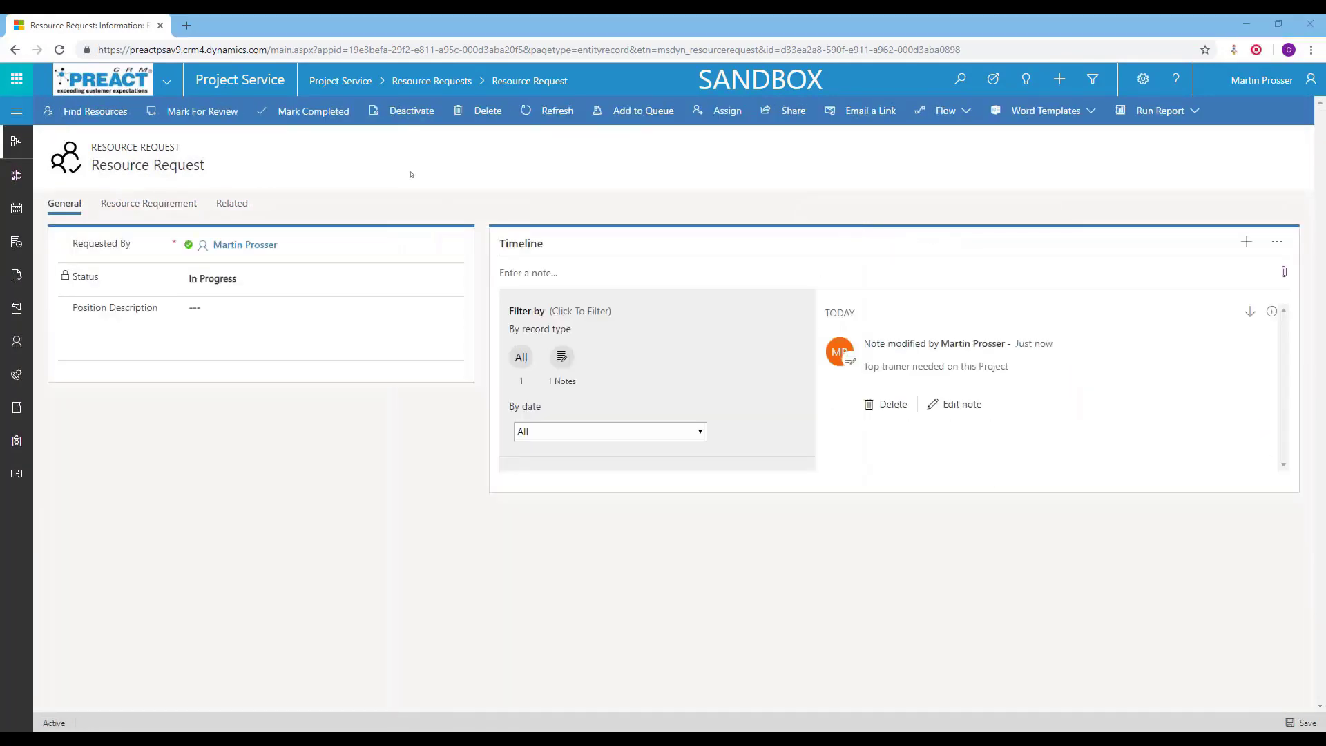
{"action": "left_click", "coordinate": [179, 112]}
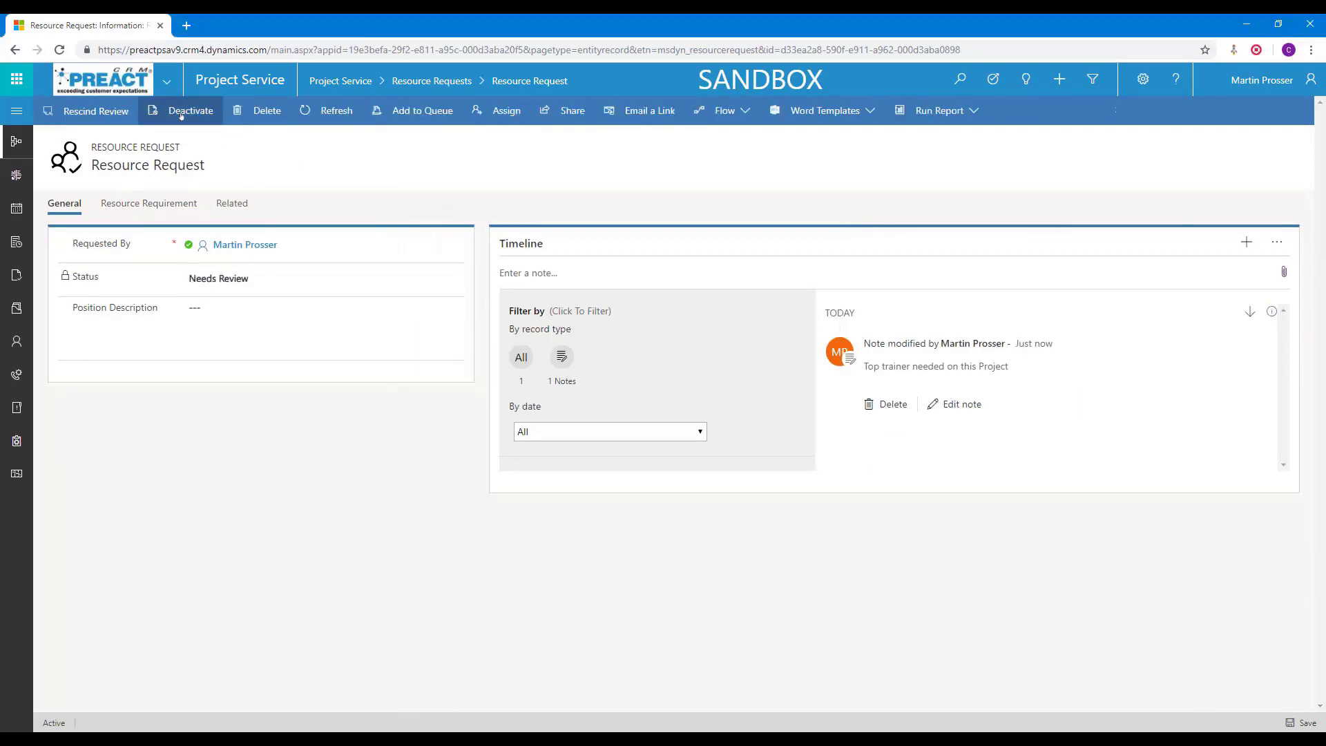
{"action": "left_click", "coordinate": [207, 317]}
{"action": "left_click", "coordinate": [493, 570]}
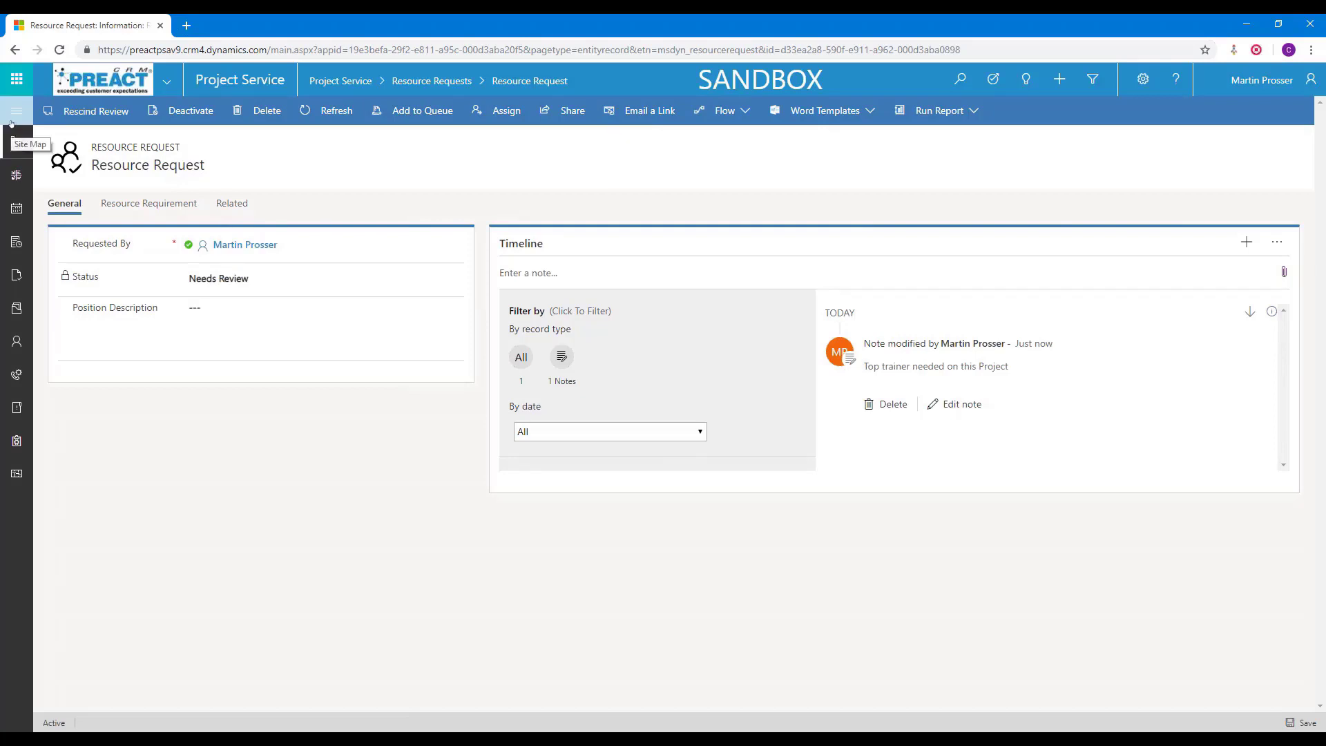
- Review the resource requirement details attached to the Trainer resource request
{"action": "left_click", "coordinate": [125, 208]}
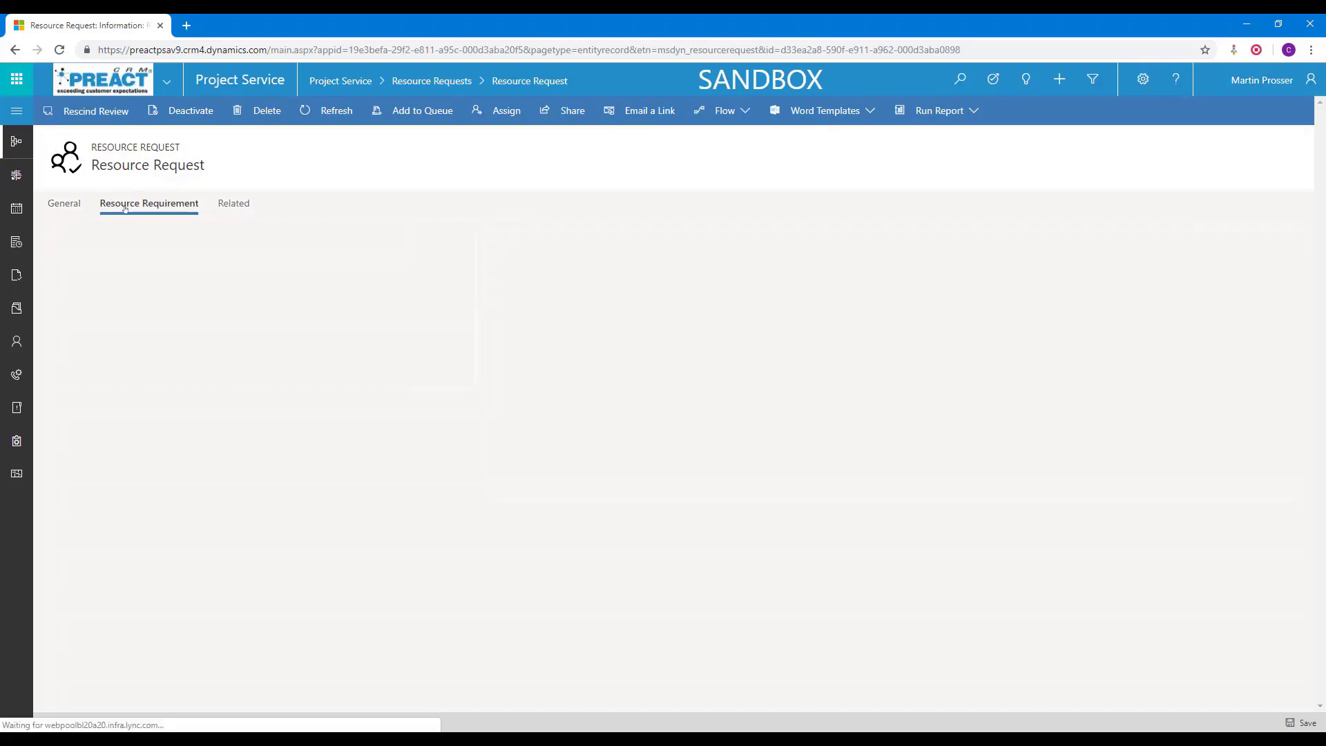
{"action": "scroll", "coordinate": [286, 543], "scroll_direction": "down", "scroll_amount": 1}
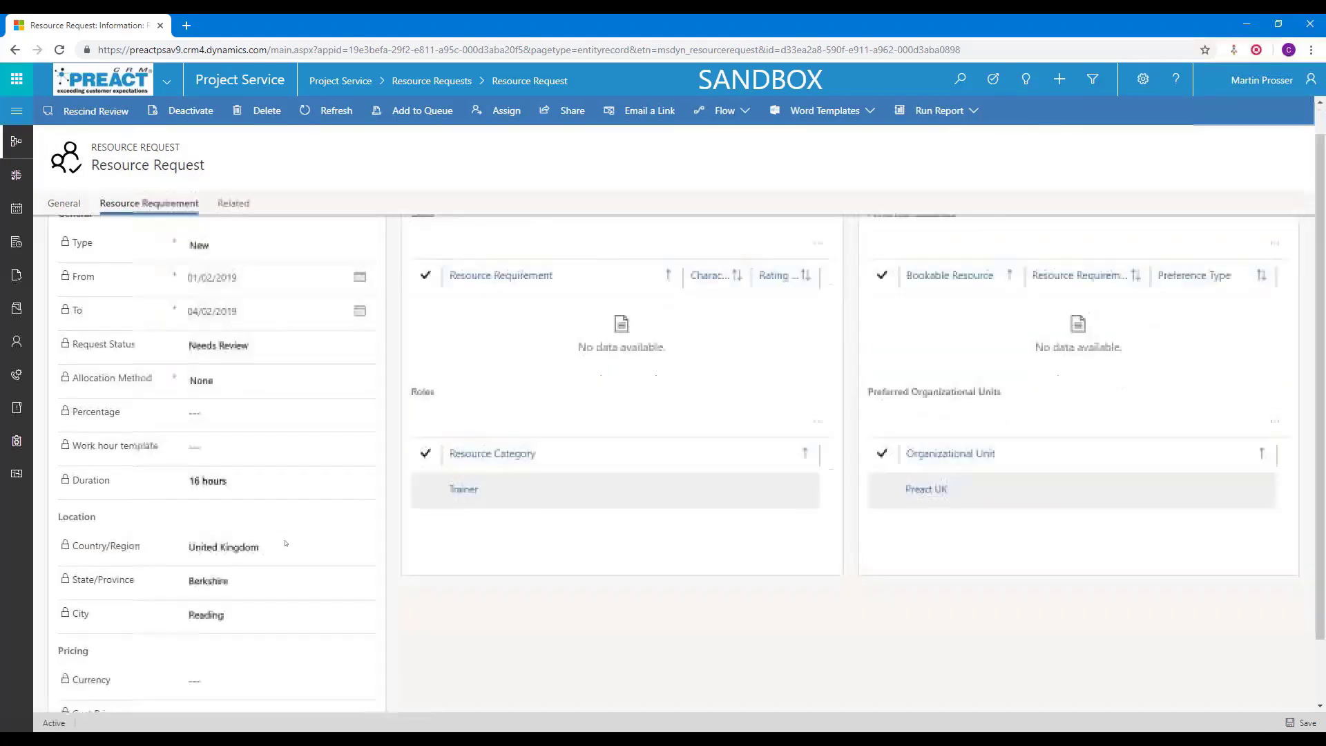
{"action": "scroll", "coordinate": [281, 542], "scroll_direction": "up", "scroll_amount": 1}
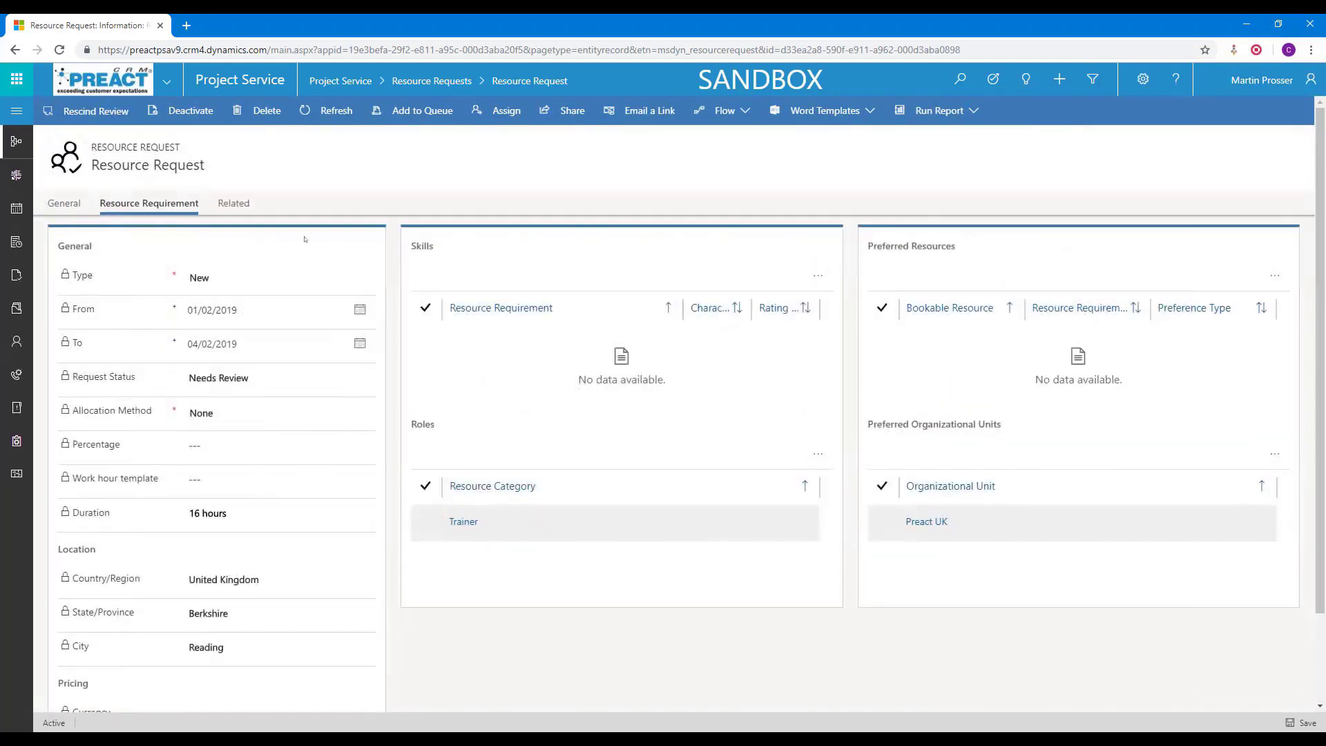
- Return to Project 1000 and refresh its list of team members
{"action": "left_click", "coordinate": [16, 110]}
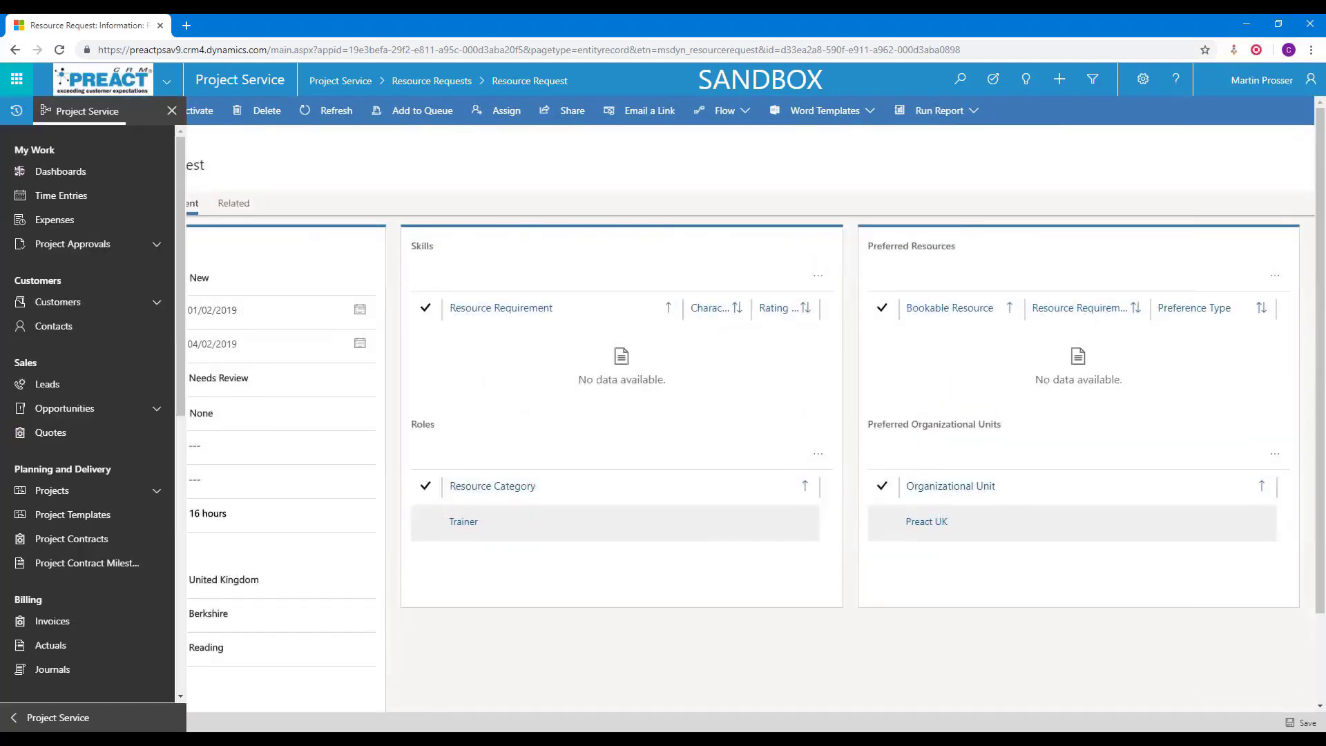
{"action": "left_click", "coordinate": [156, 492]}
{"action": "left_click", "coordinate": [104, 512]}
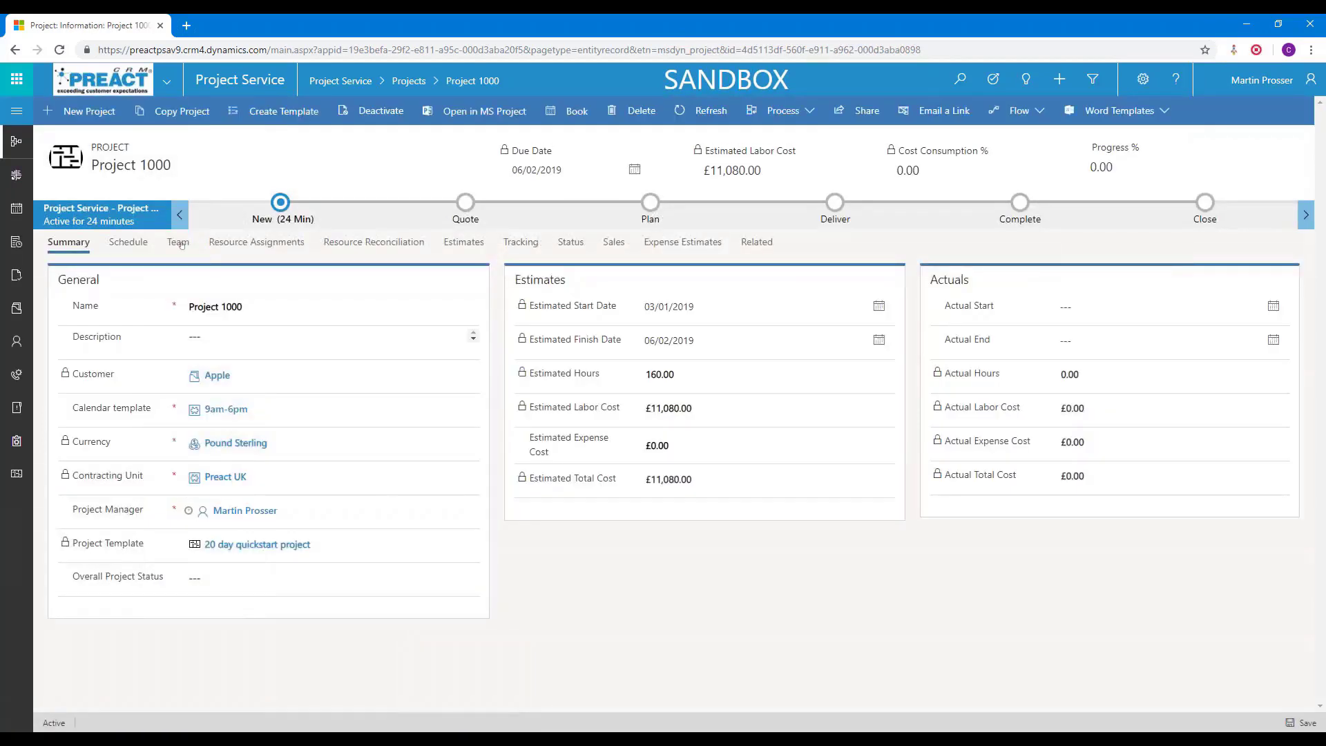
{"action": "left_click", "coordinate": [177, 243]}
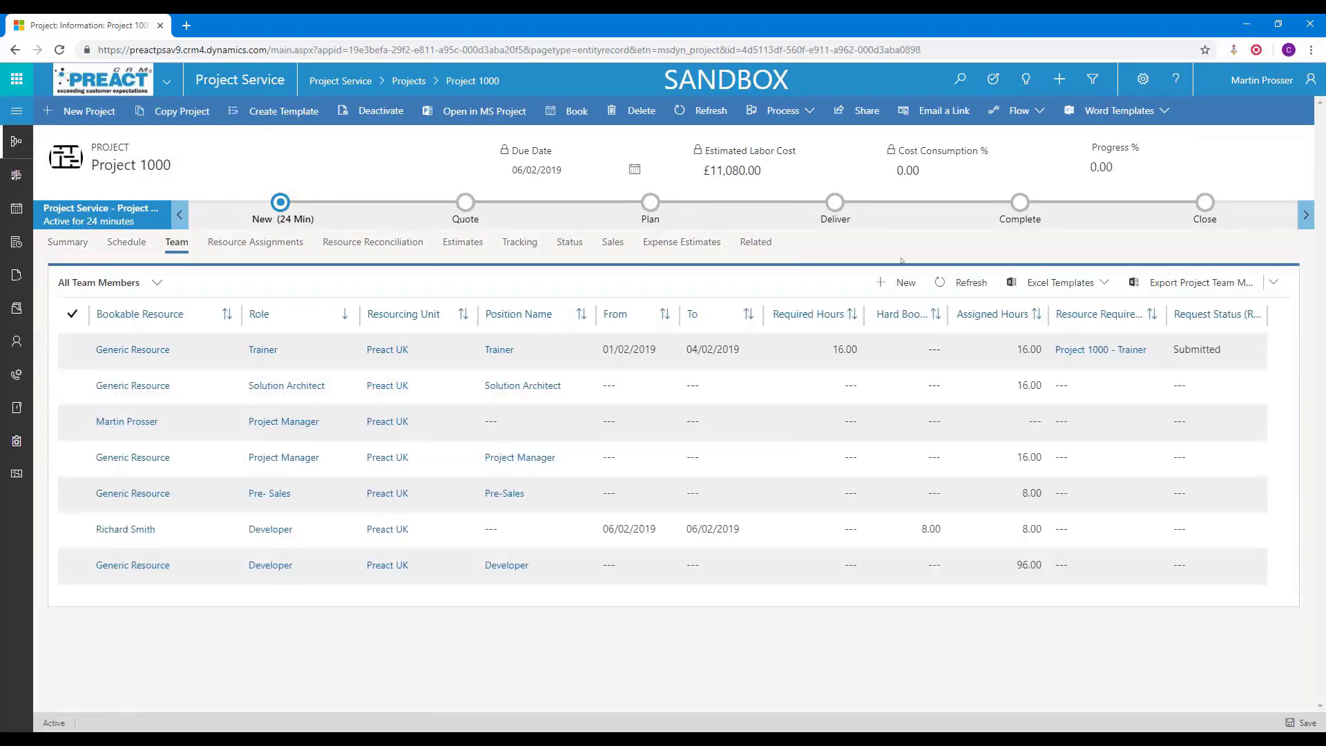
{"action": "left_click", "coordinate": [953, 284]}
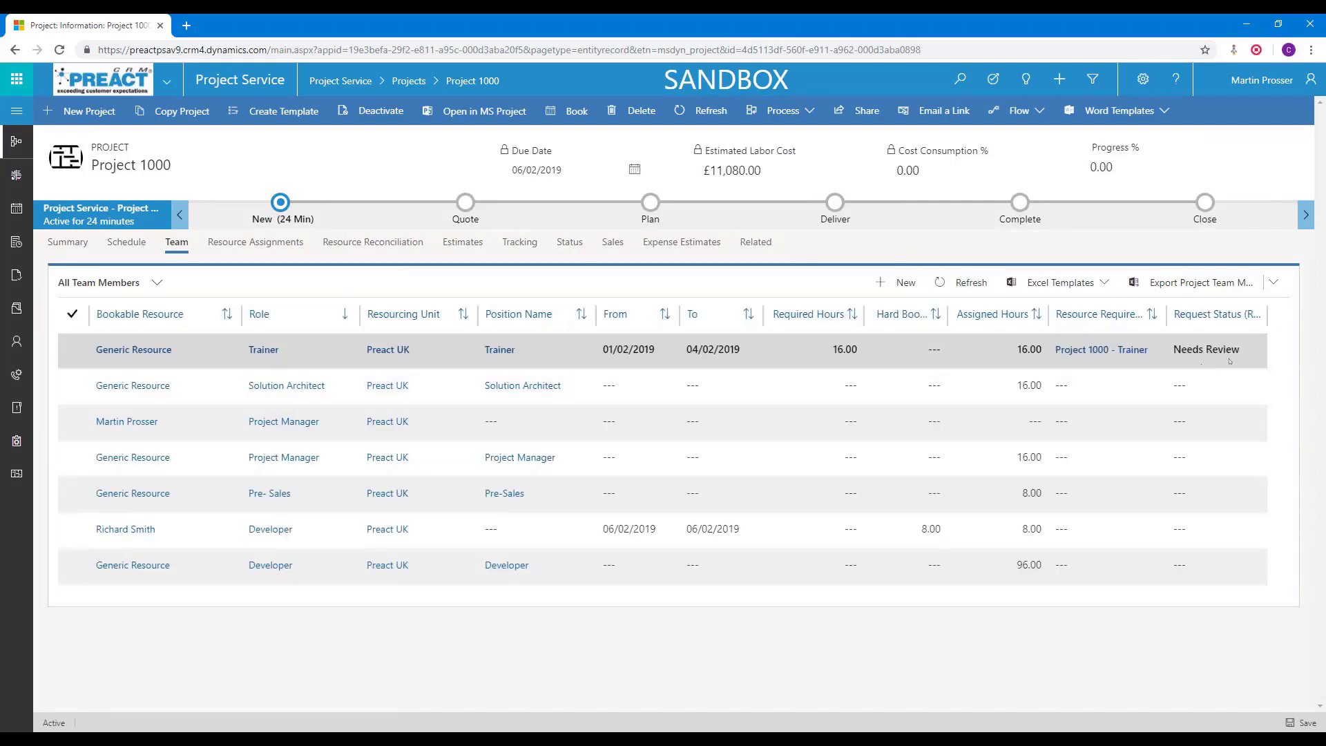
- Accept all proposals for the Trainer team member as Hard with the comment "thanks", and refresh Project 1000's team list
{"action": "double_click", "coordinate": [770, 351]}
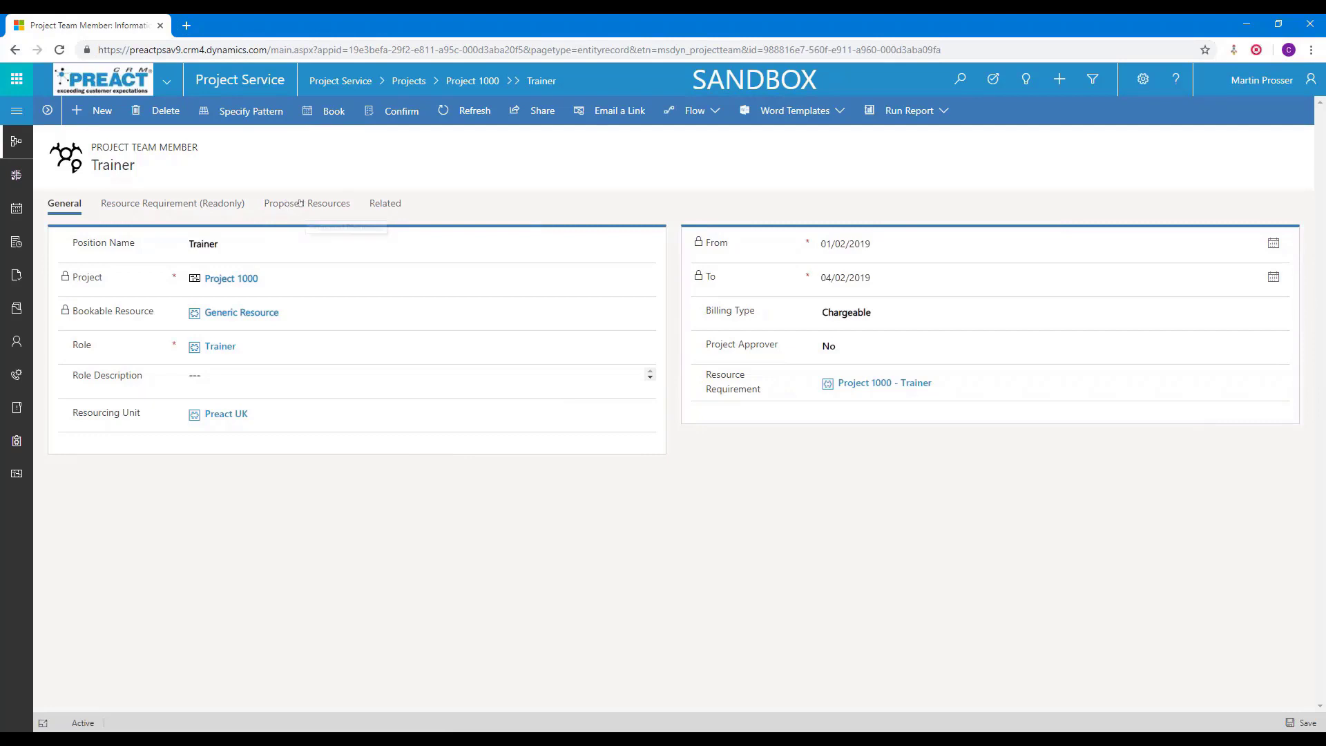
{"action": "left_click", "coordinate": [324, 206]}
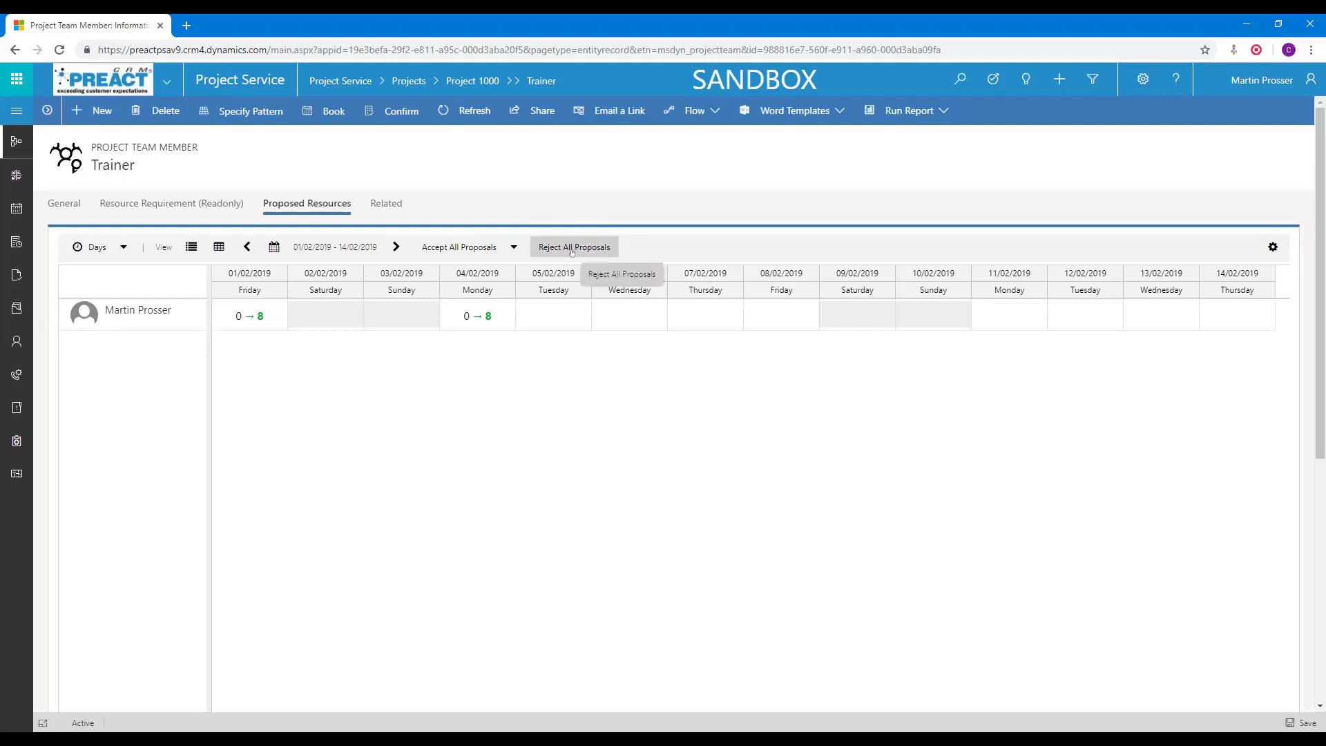
{"action": "left_click", "coordinate": [515, 248]}
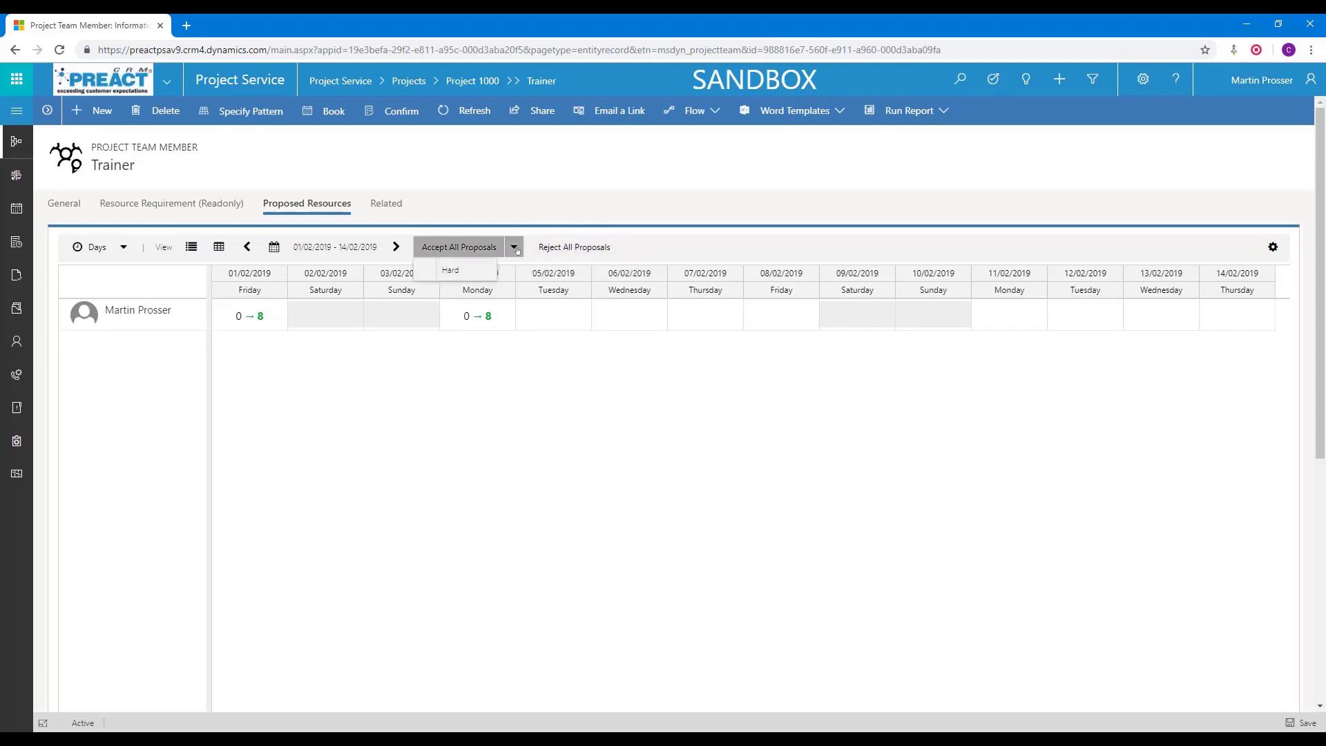
{"action": "left_click", "coordinate": [451, 270]}
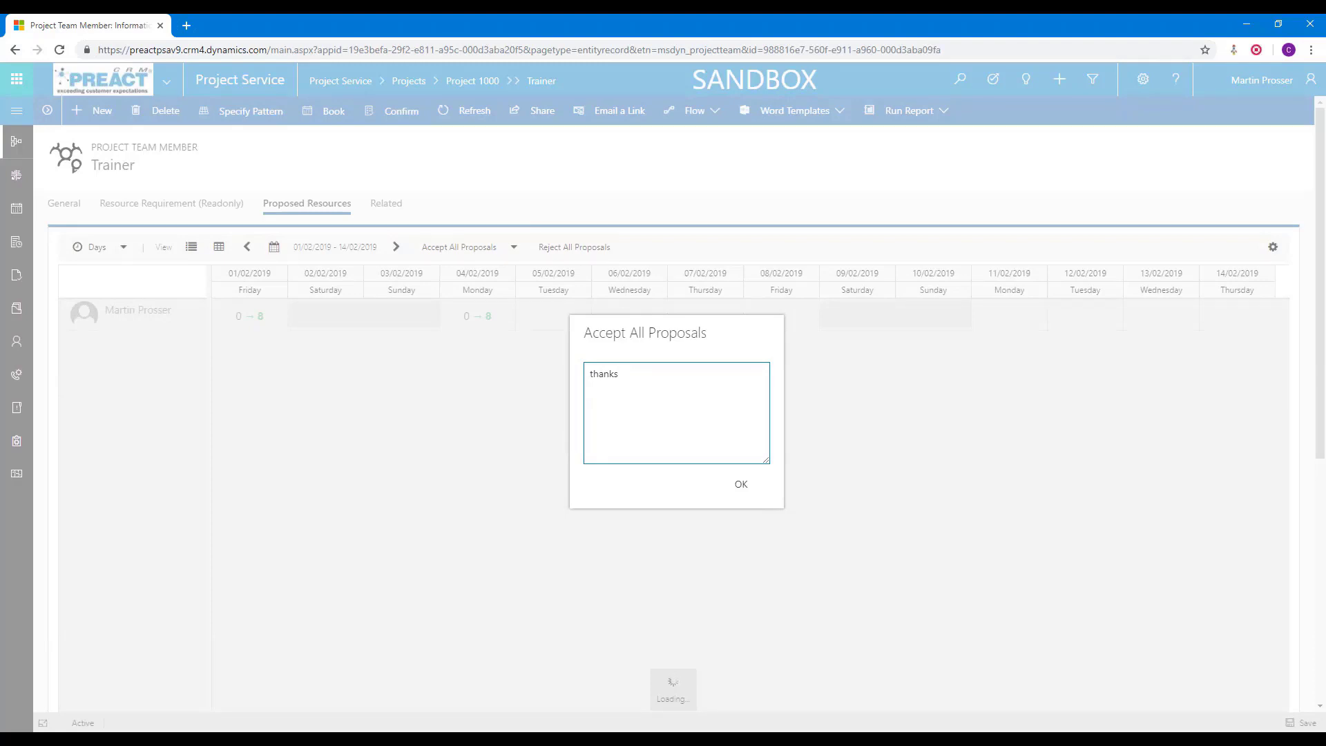
{"action": "left_click", "coordinate": [740, 484]}
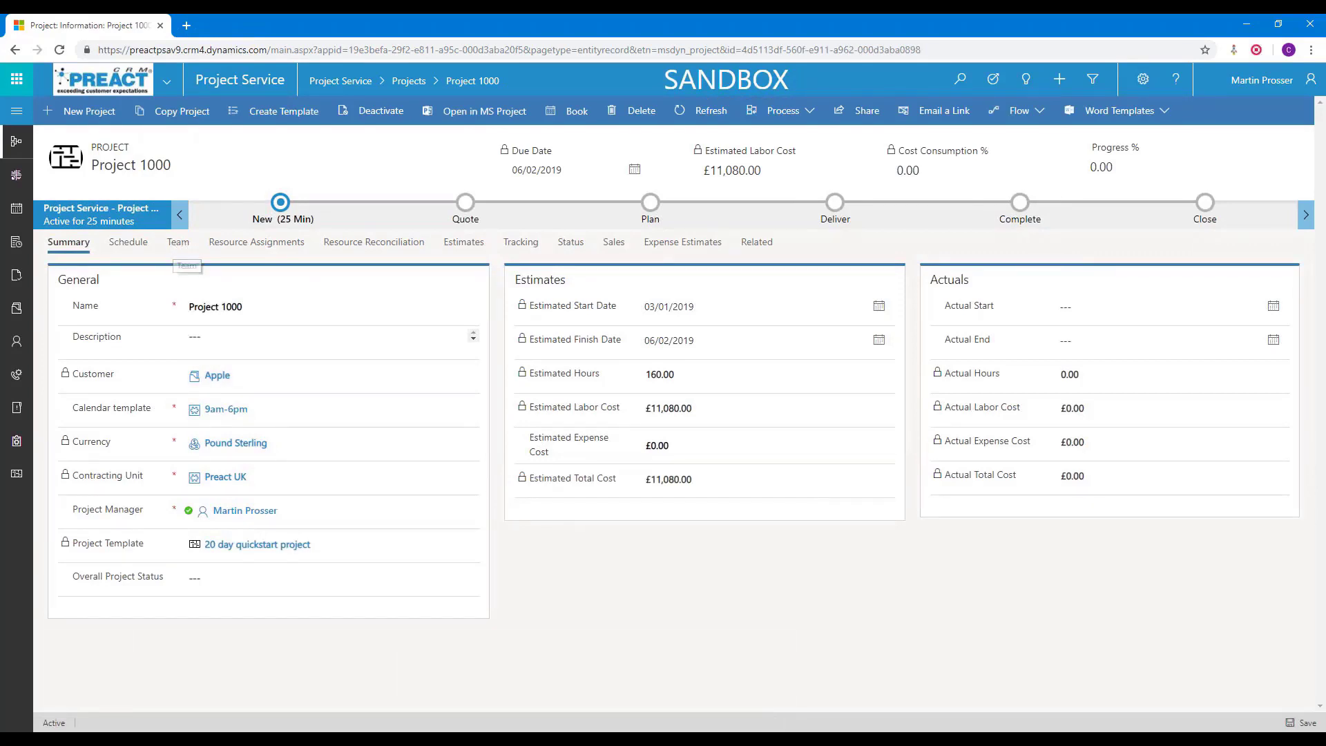
{"action": "left_click", "coordinate": [181, 246]}
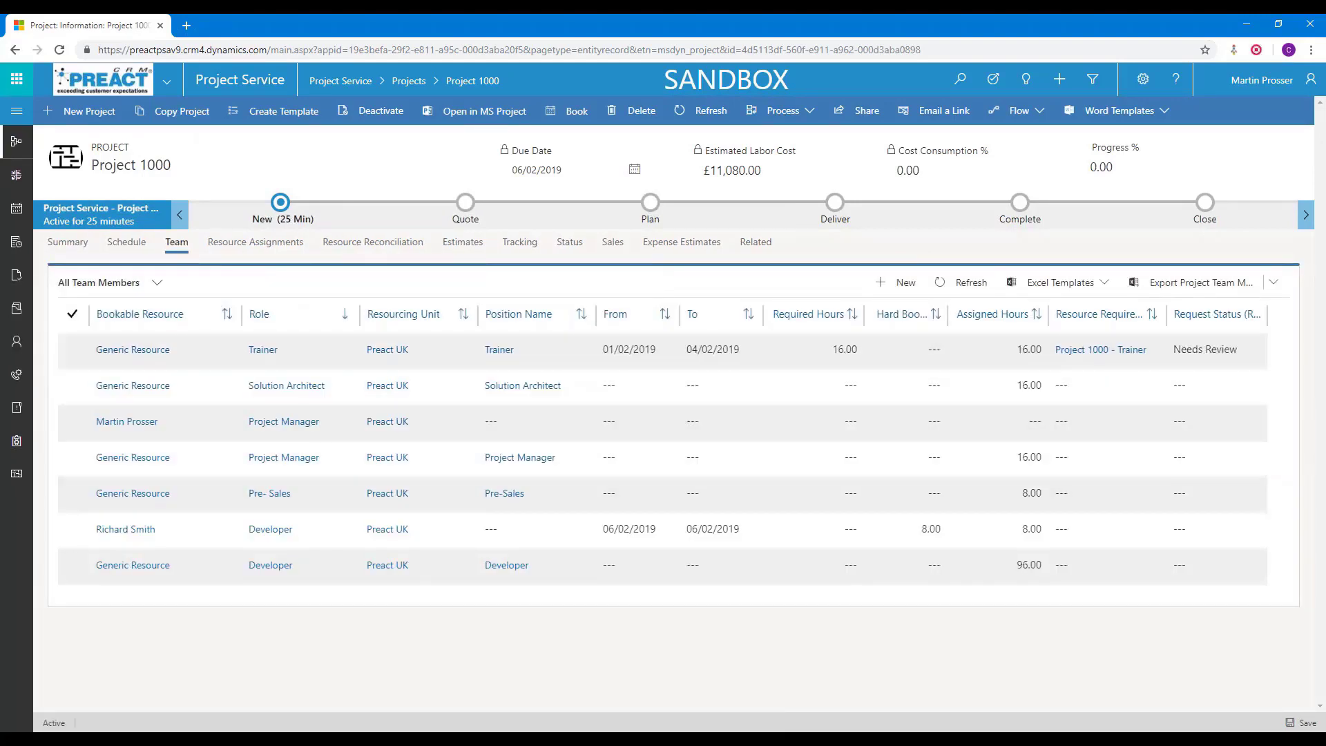
{"action": "left_click", "coordinate": [966, 284]}
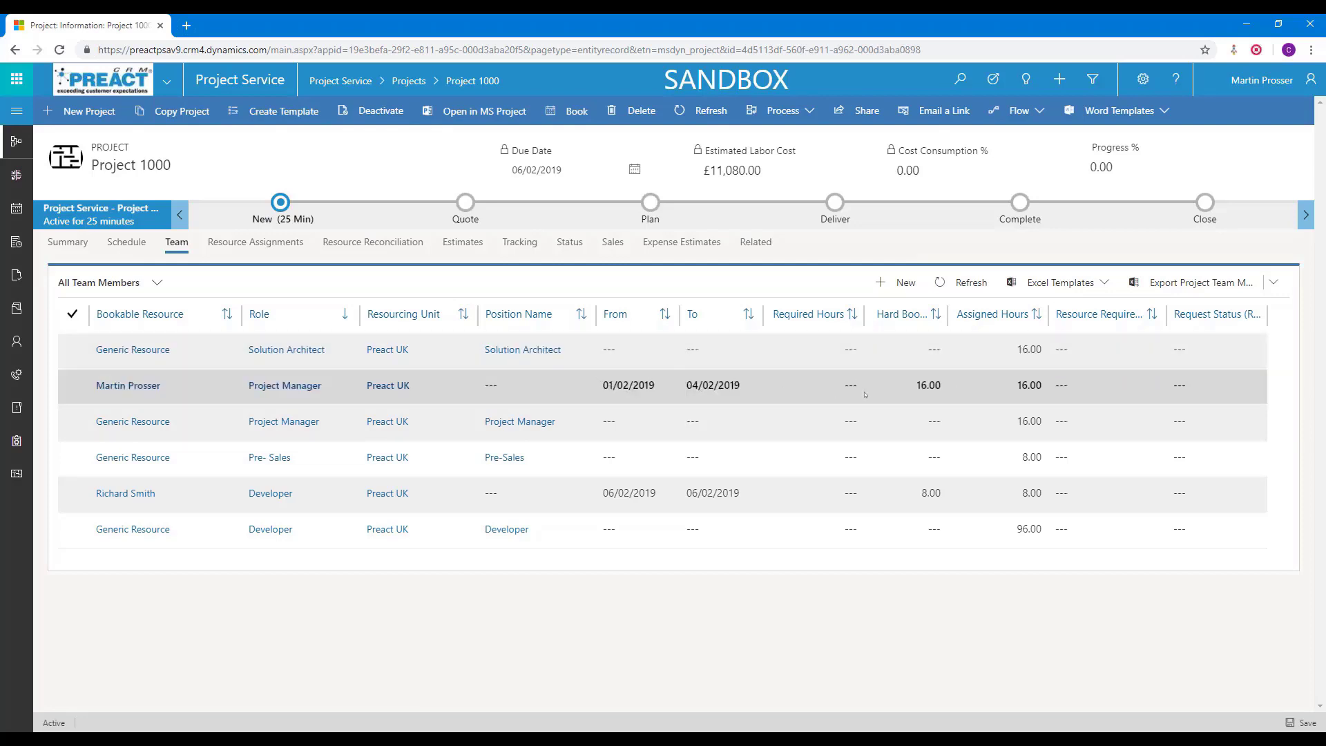
- Examine the active bookable resource bookings, showing and hiding the chart pane beside the list
{"action": "left_click", "coordinate": [17, 114]}
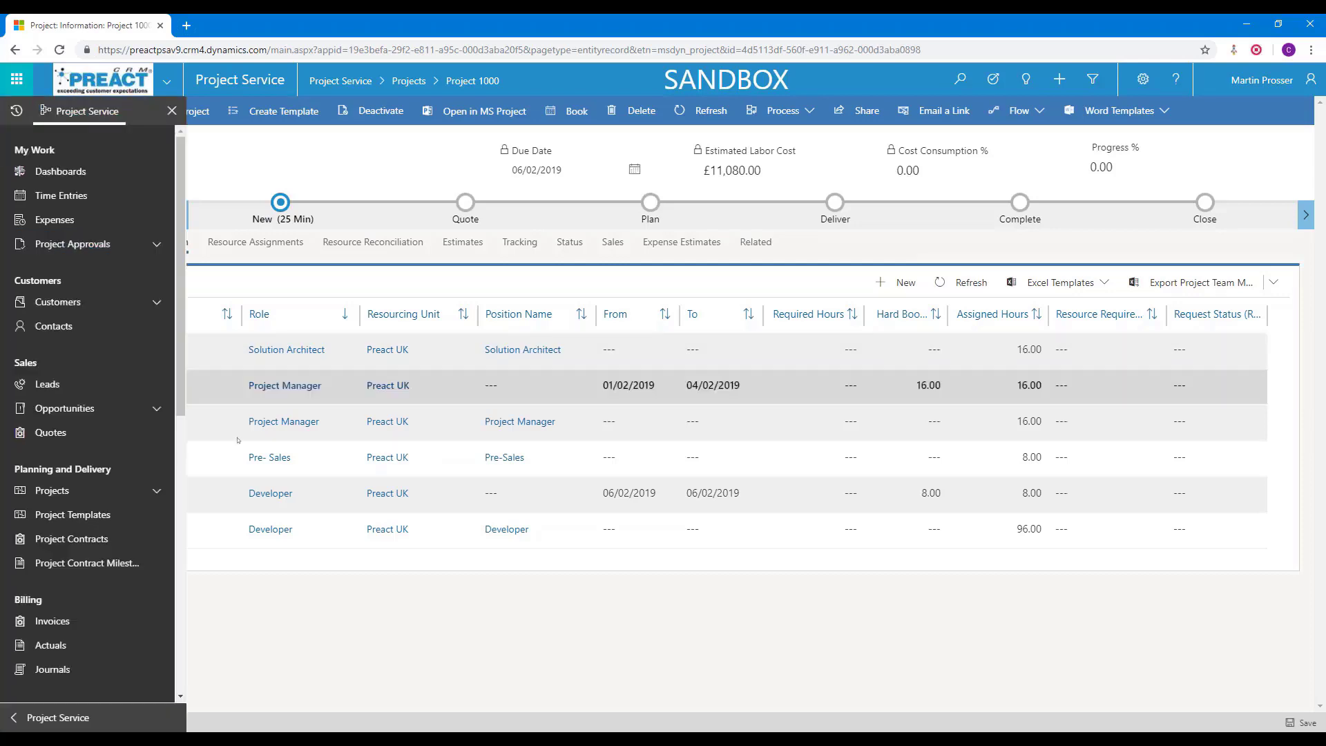
{"action": "scroll", "coordinate": [103, 566], "scroll_direction": "down", "scroll_amount": 5}
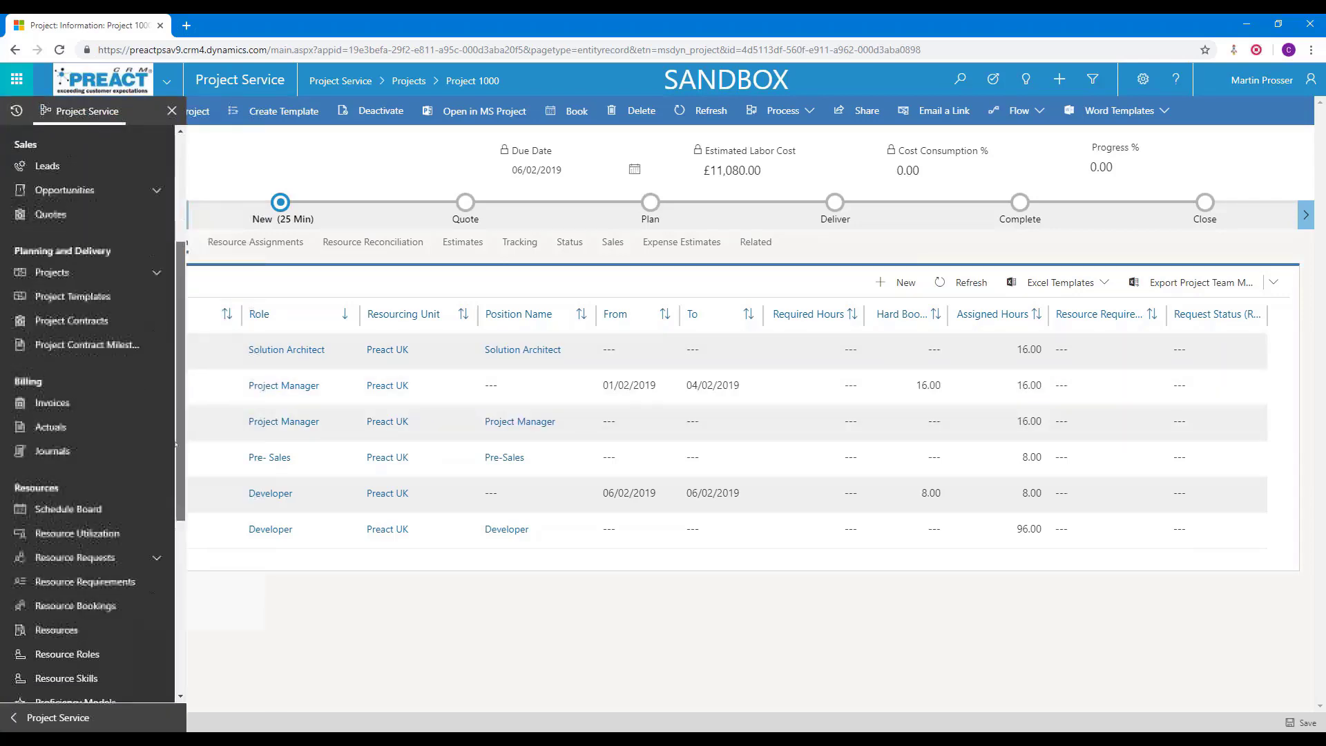
{"action": "left_click", "coordinate": [104, 496]}
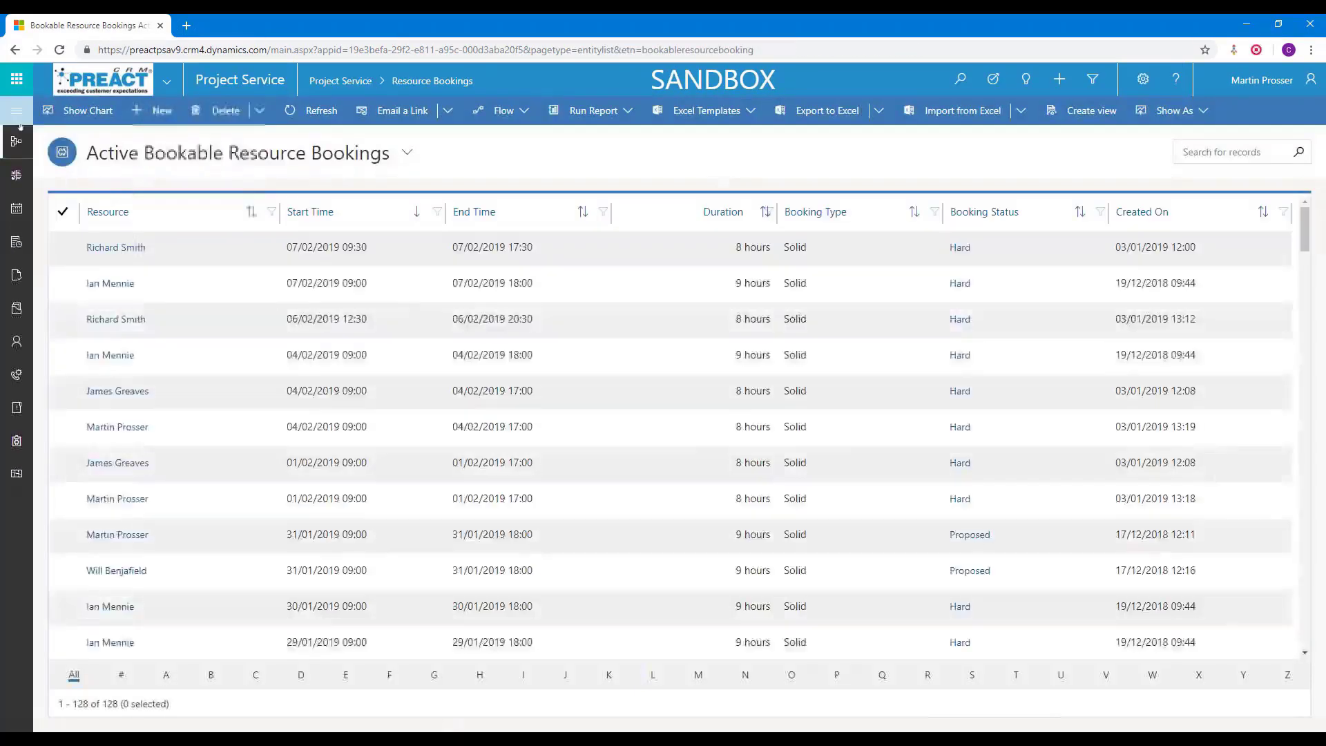
{"action": "left_click", "coordinate": [18, 152]}
{"action": "scroll", "coordinate": [107, 563], "scroll_direction": "down", "scroll_amount": 5}
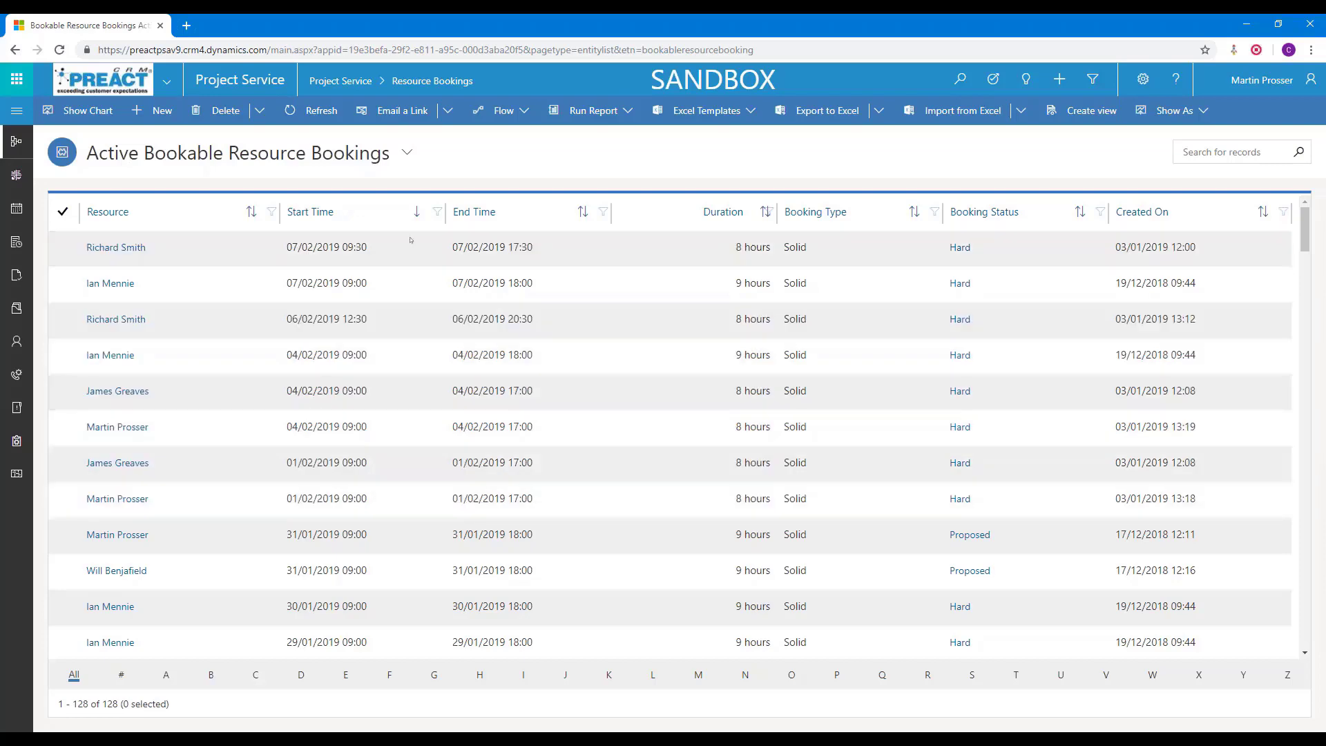
{"action": "left_click", "coordinate": [86, 110]}
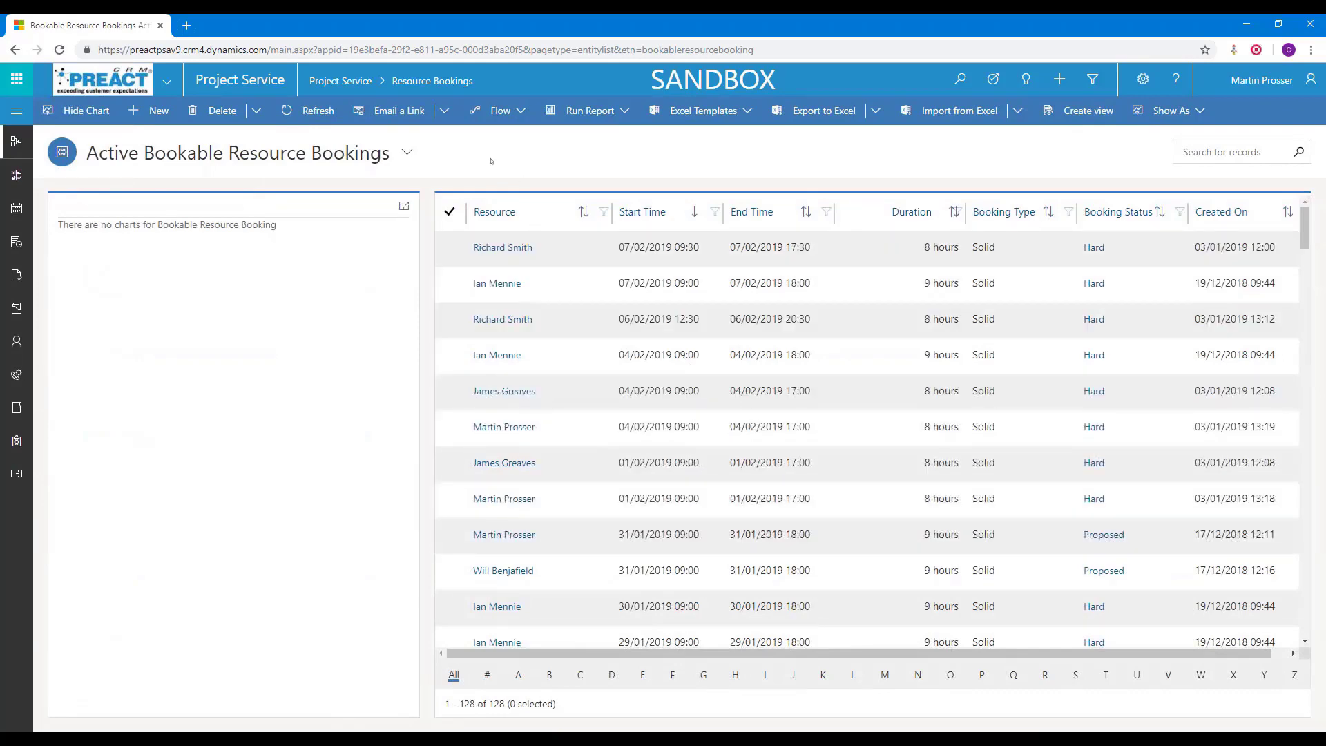
{"action": "left_click", "coordinate": [82, 114]}
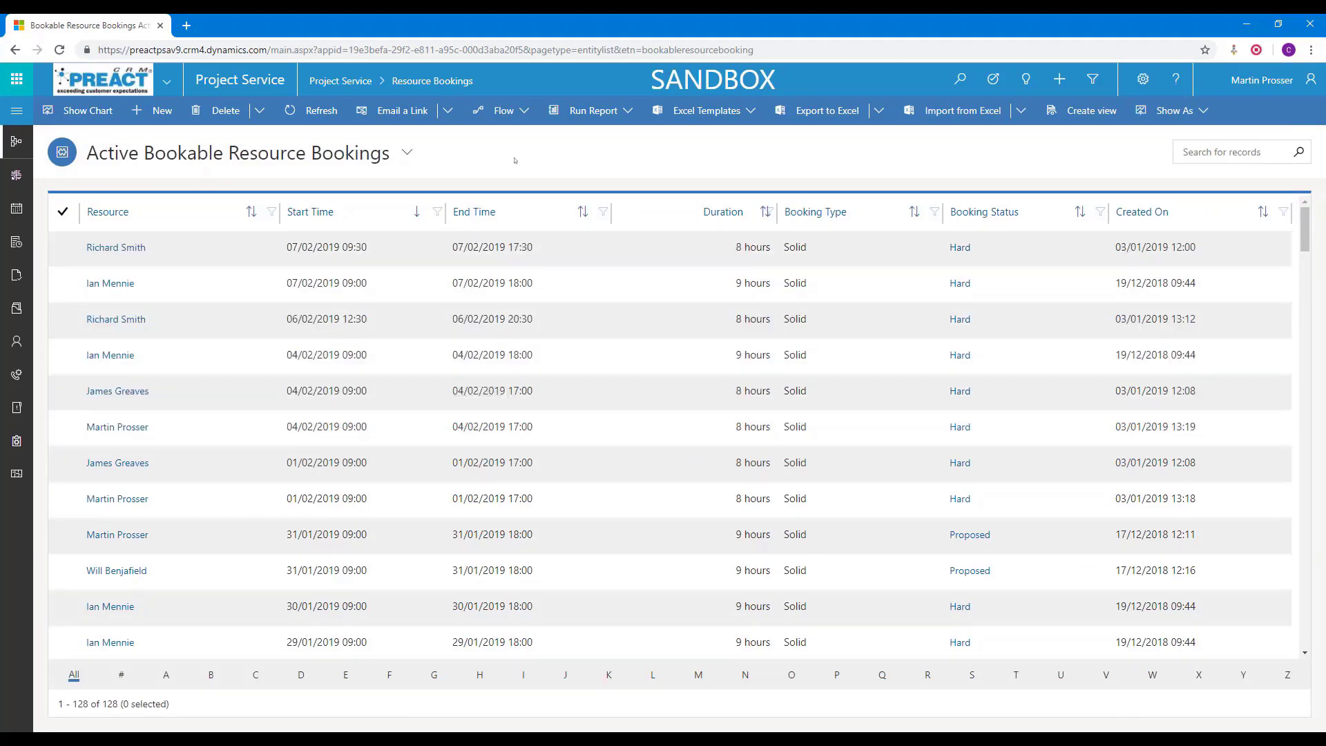
- Reopen Project 1000 from the recent projects and show its team members
{"action": "left_click", "coordinate": [16, 141]}
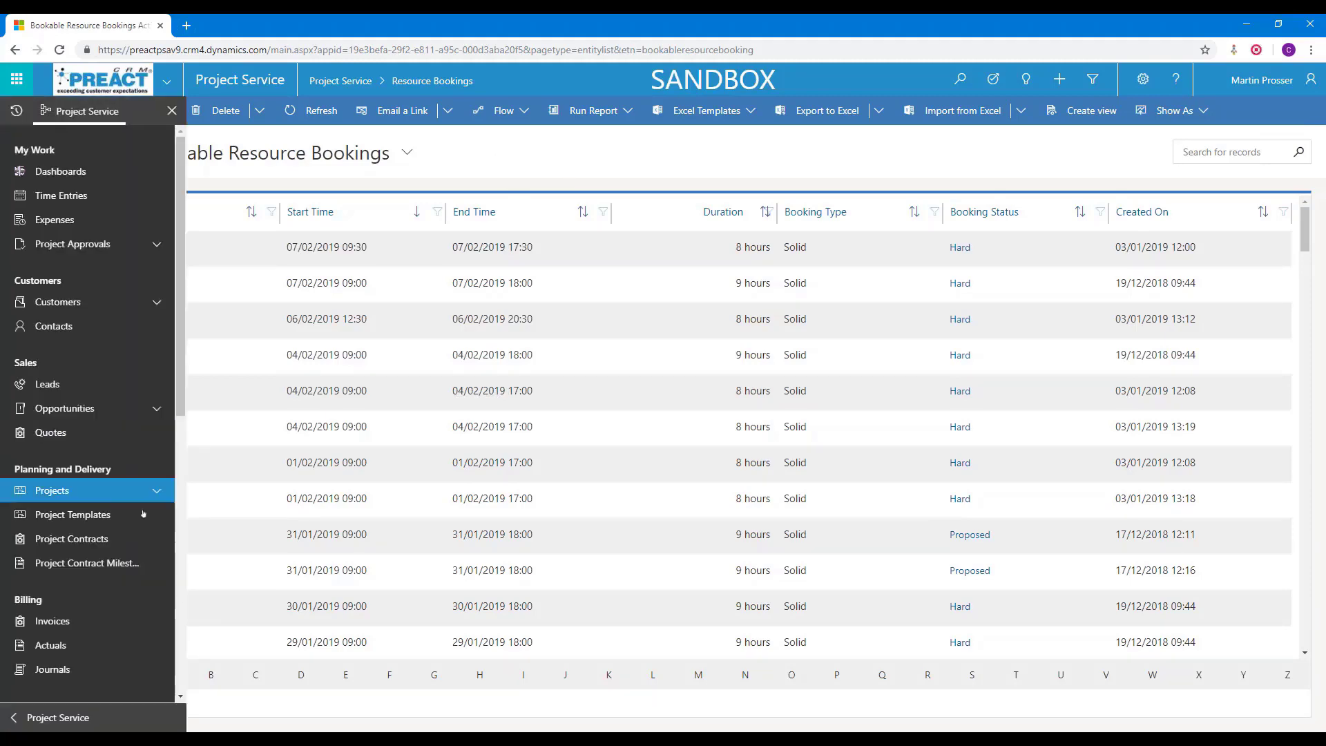
{"action": "left_click", "coordinate": [156, 490]}
{"action": "left_click", "coordinate": [83, 514]}
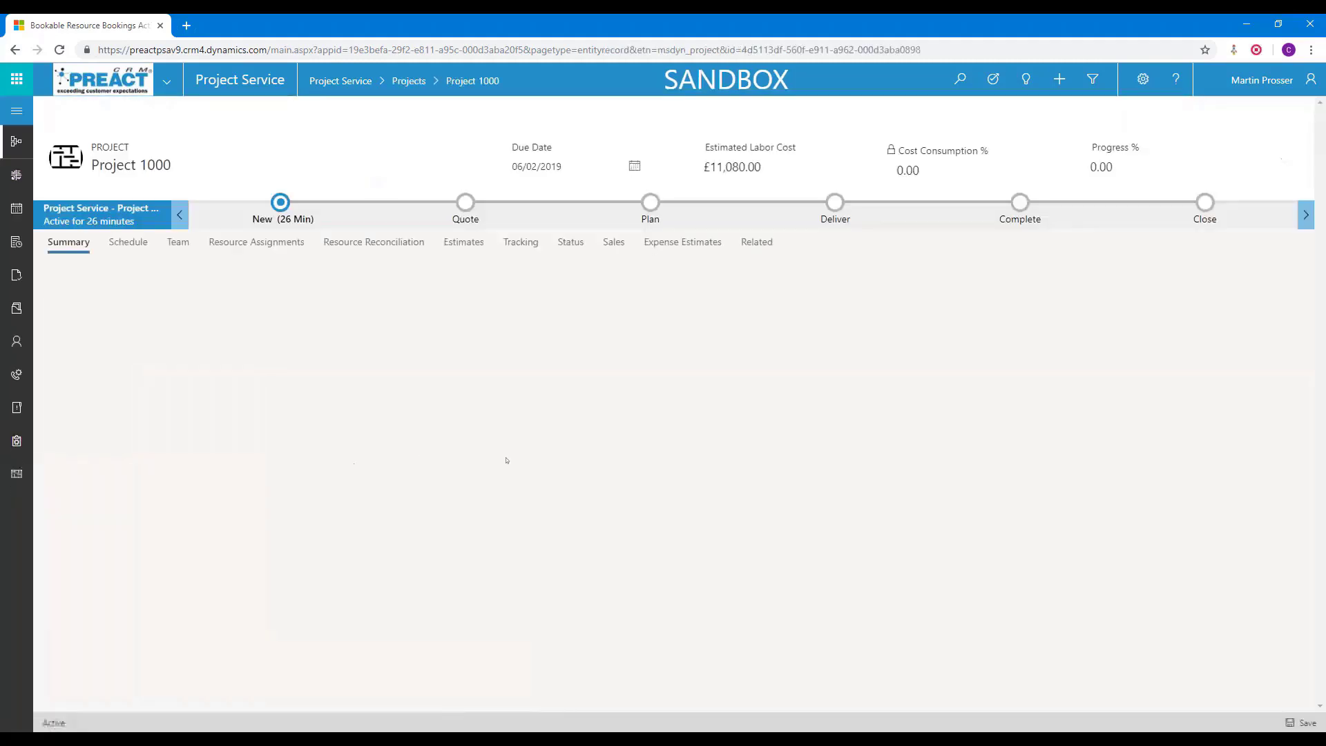
{"action": "left_click", "coordinate": [176, 243]}
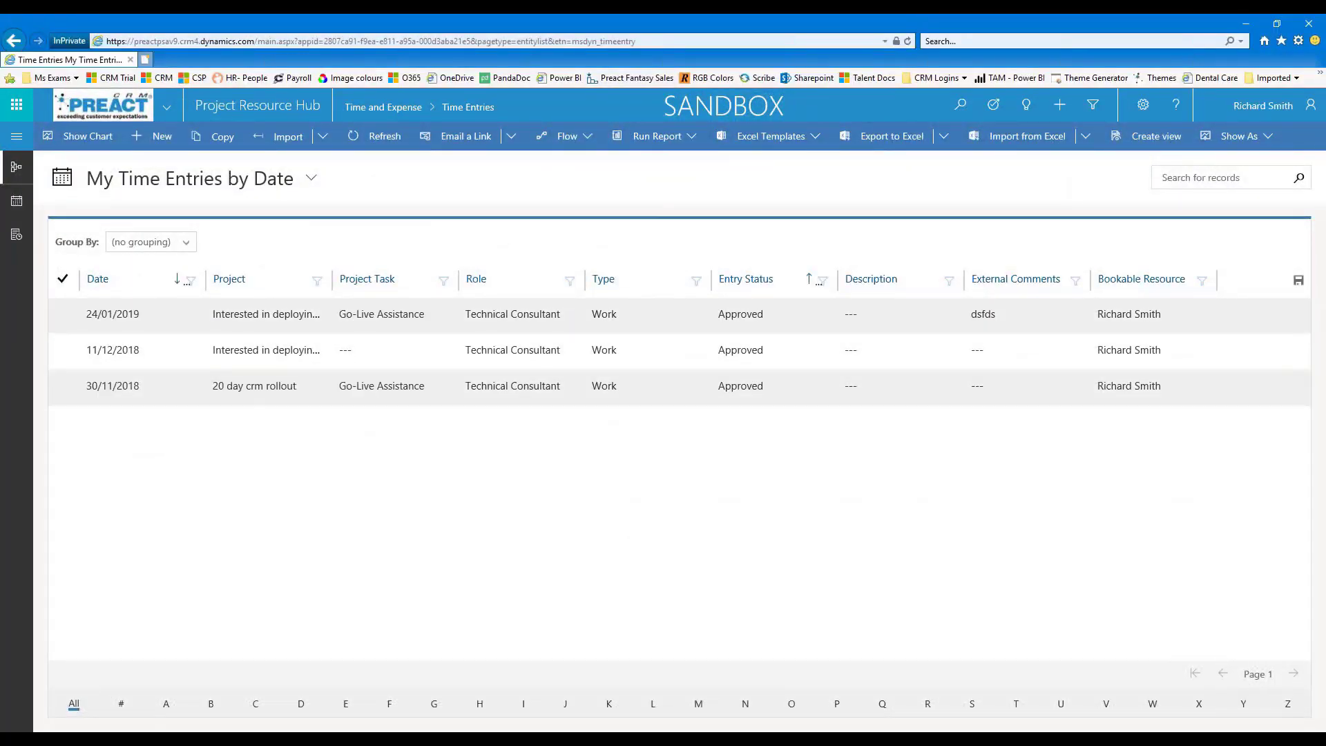
- Switch to the Project Resource Hub in the developer's browser session and open the time entries
{"action": "left_click_drag", "start_coordinate": [1234, 106], "coordinate": [1293, 106]}
{"action": "left_click", "coordinate": [950, 513]}
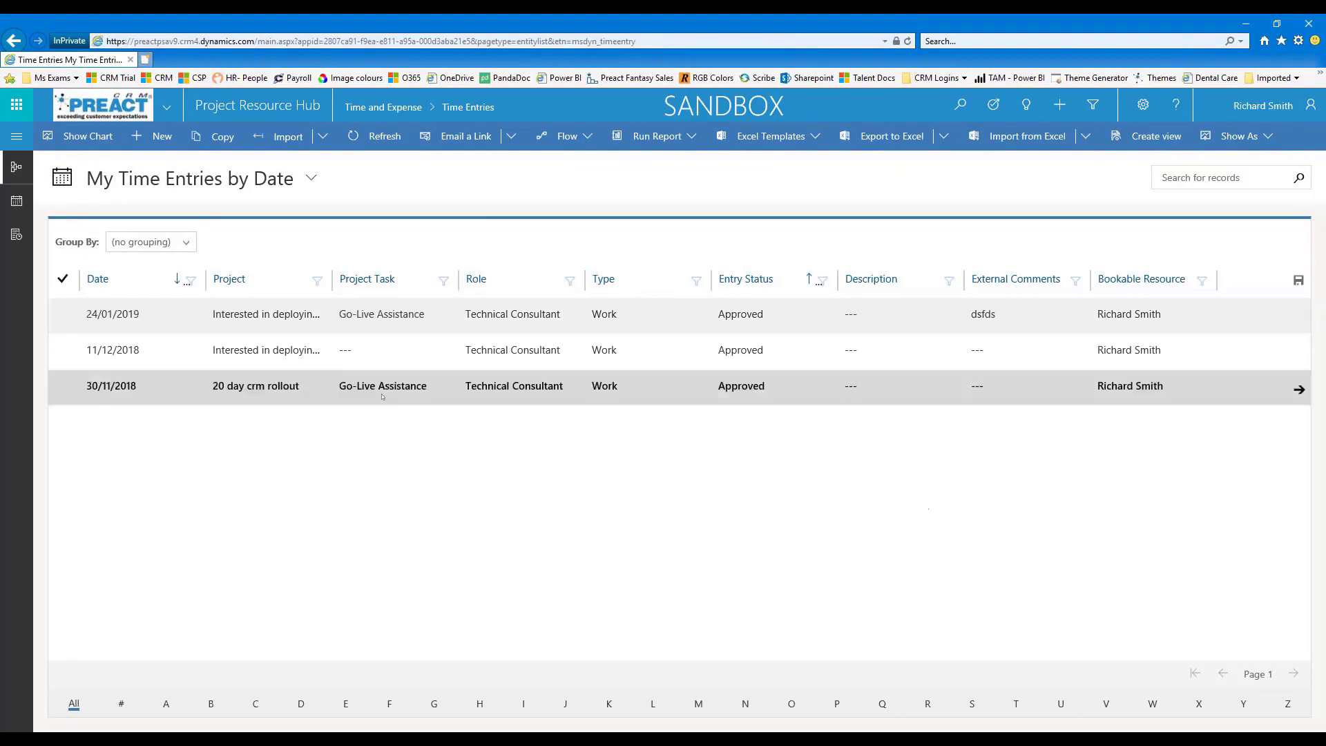
{"action": "left_click", "coordinate": [172, 108]}
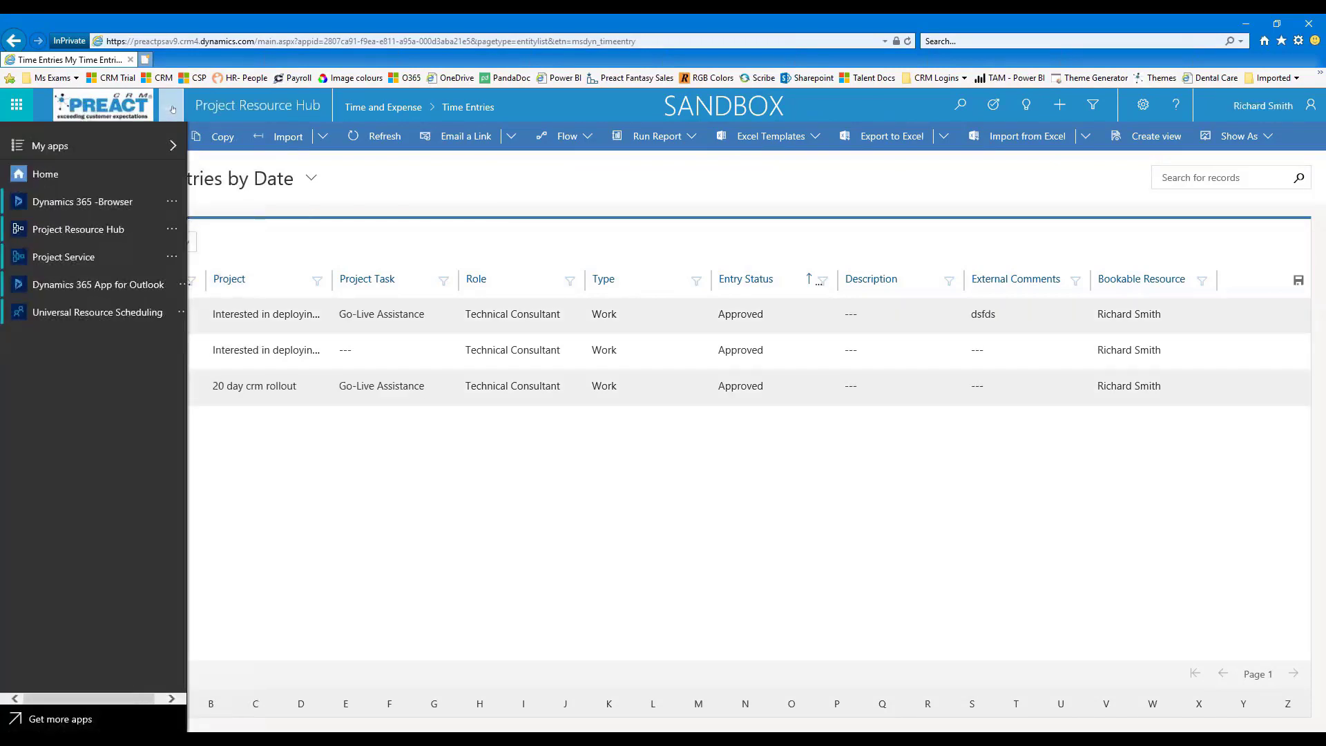
{"action": "left_click", "coordinate": [69, 229]}
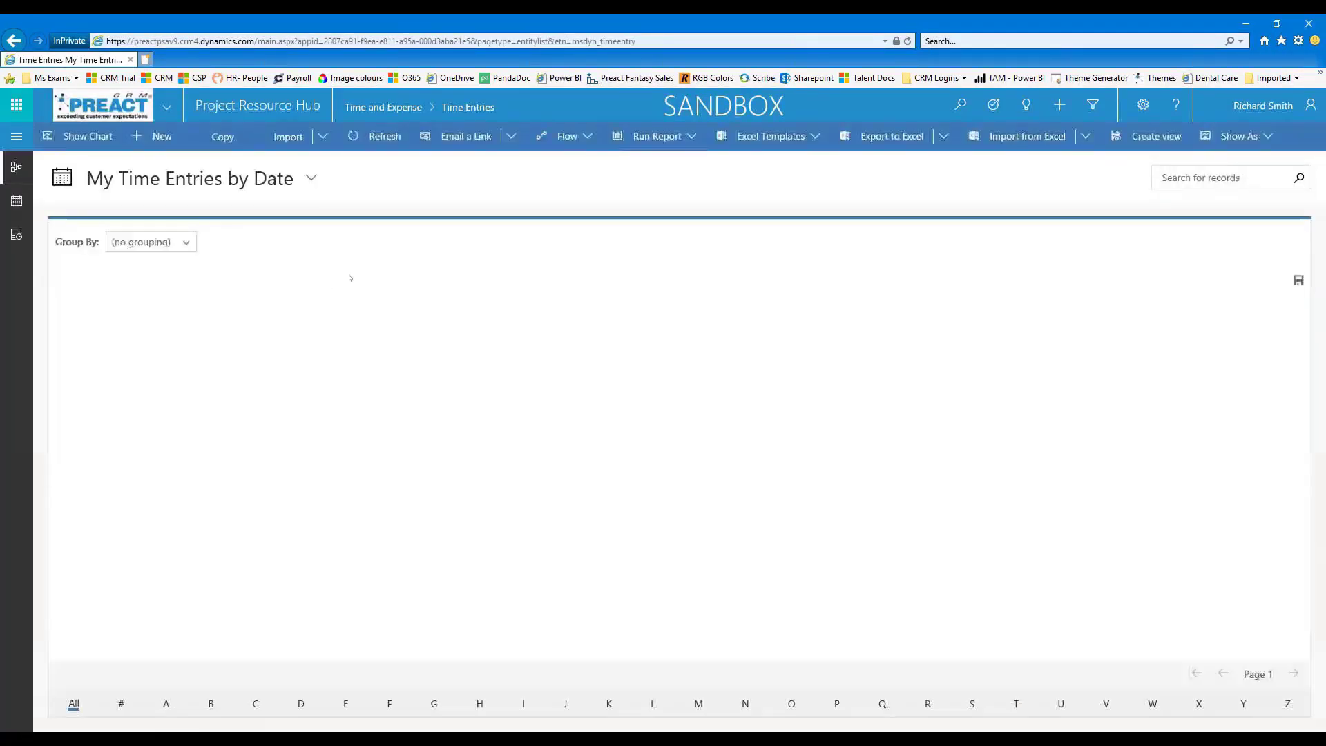
{"action": "left_click", "coordinate": [17, 136]}
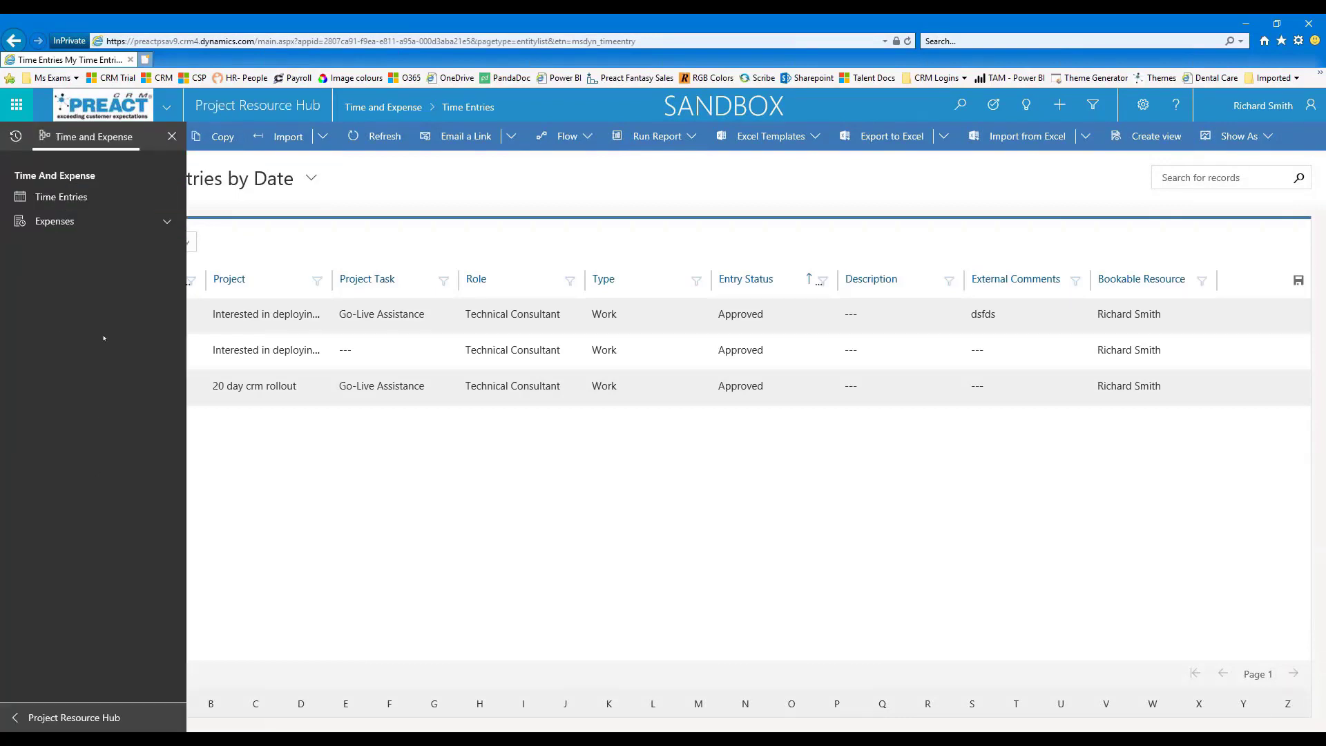
{"action": "left_click", "coordinate": [56, 204]}
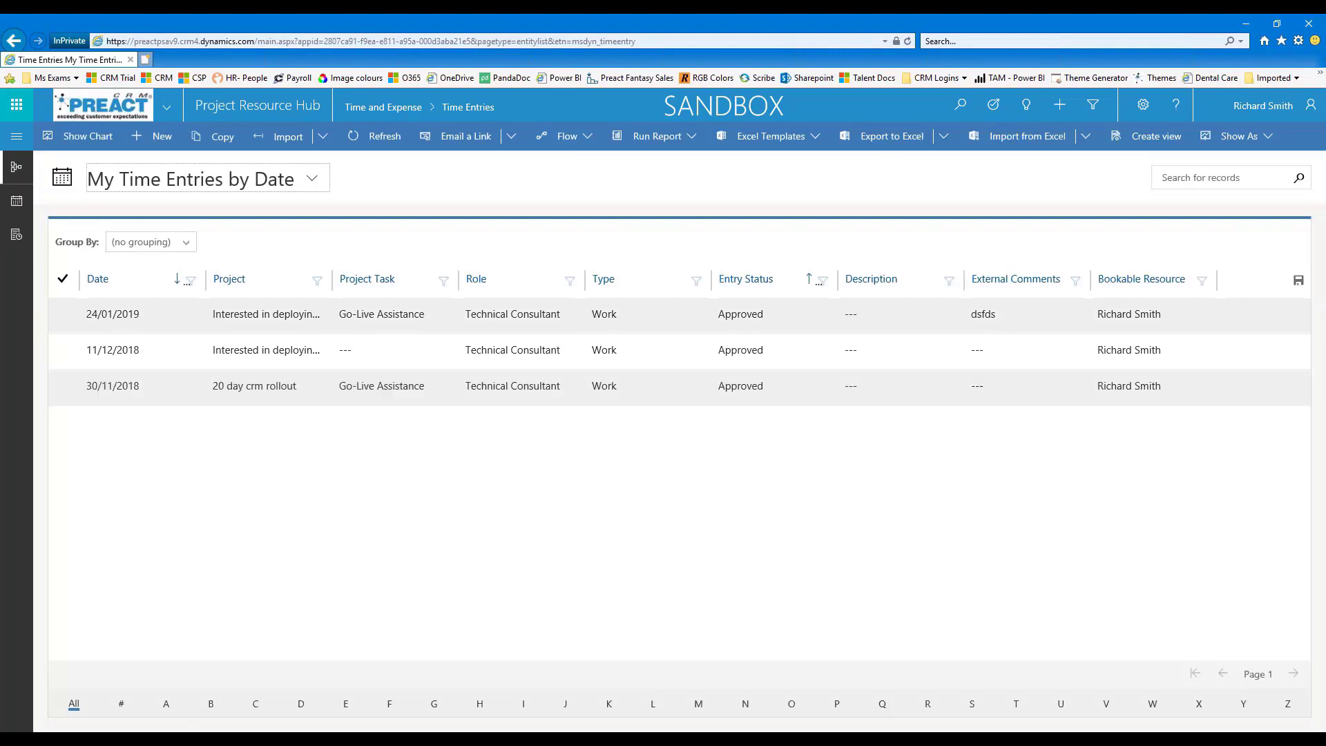
- Create a new time entry dated 24/01/2019 with a duration of 8 hours
{"action": "left_click", "coordinate": [155, 137]}
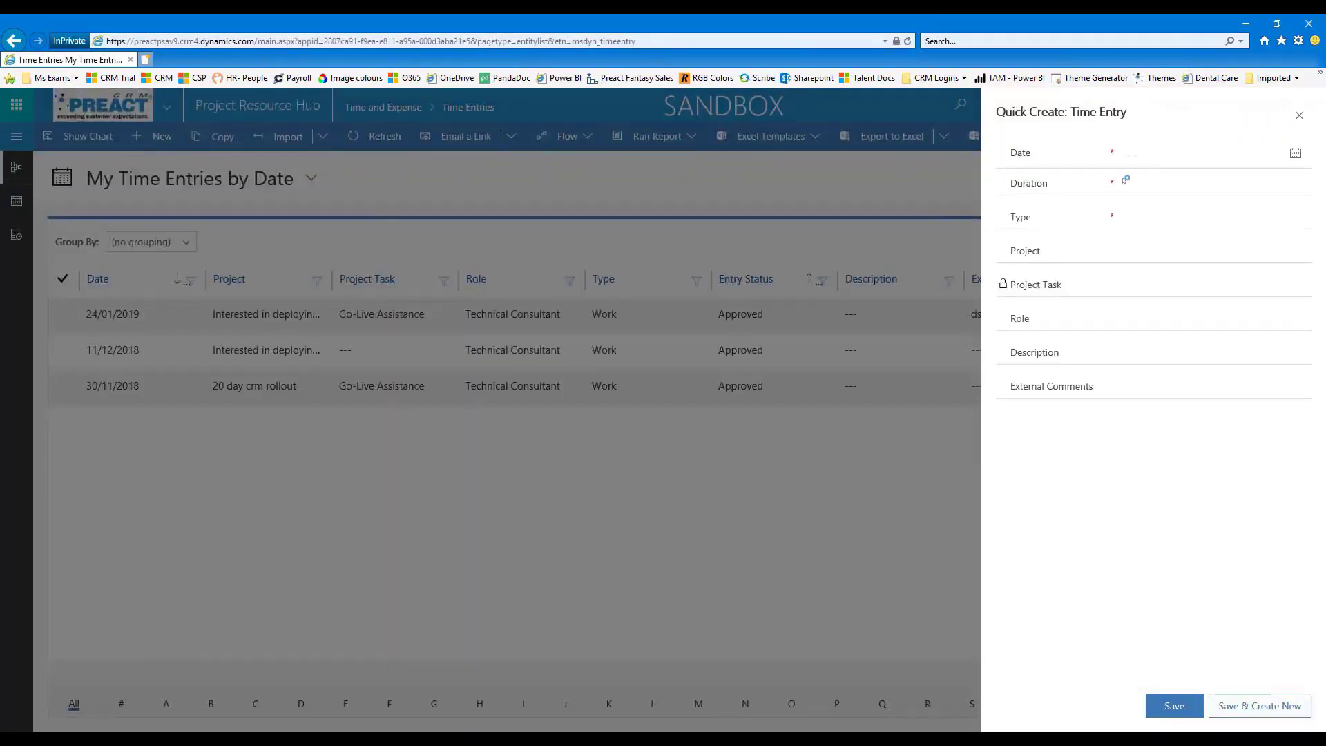
{"action": "left_click", "coordinate": [1297, 156]}
{"action": "left_click", "coordinate": [1219, 285]}
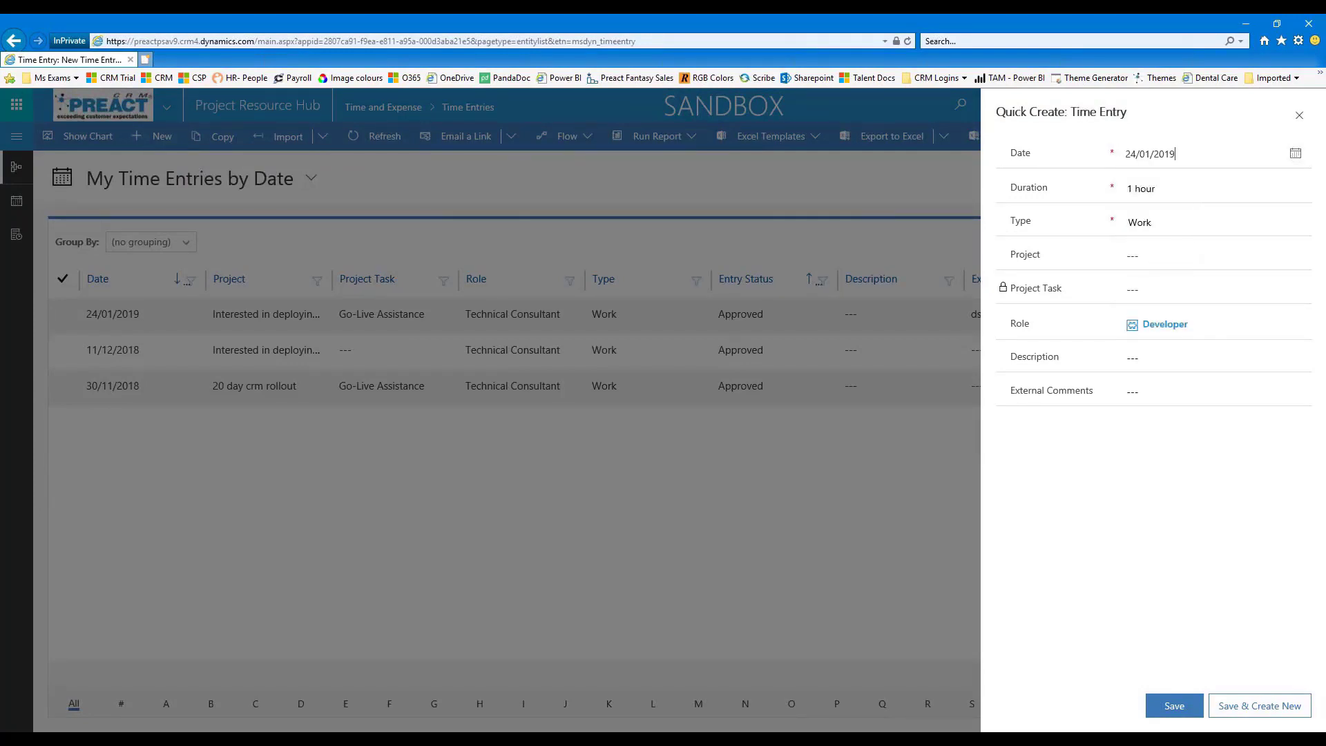
{"action": "left_click", "coordinate": [1216, 189]}
{"action": "left_click_drag", "start_coordinate": [1301, 238], "coordinate": [1298, 325]}
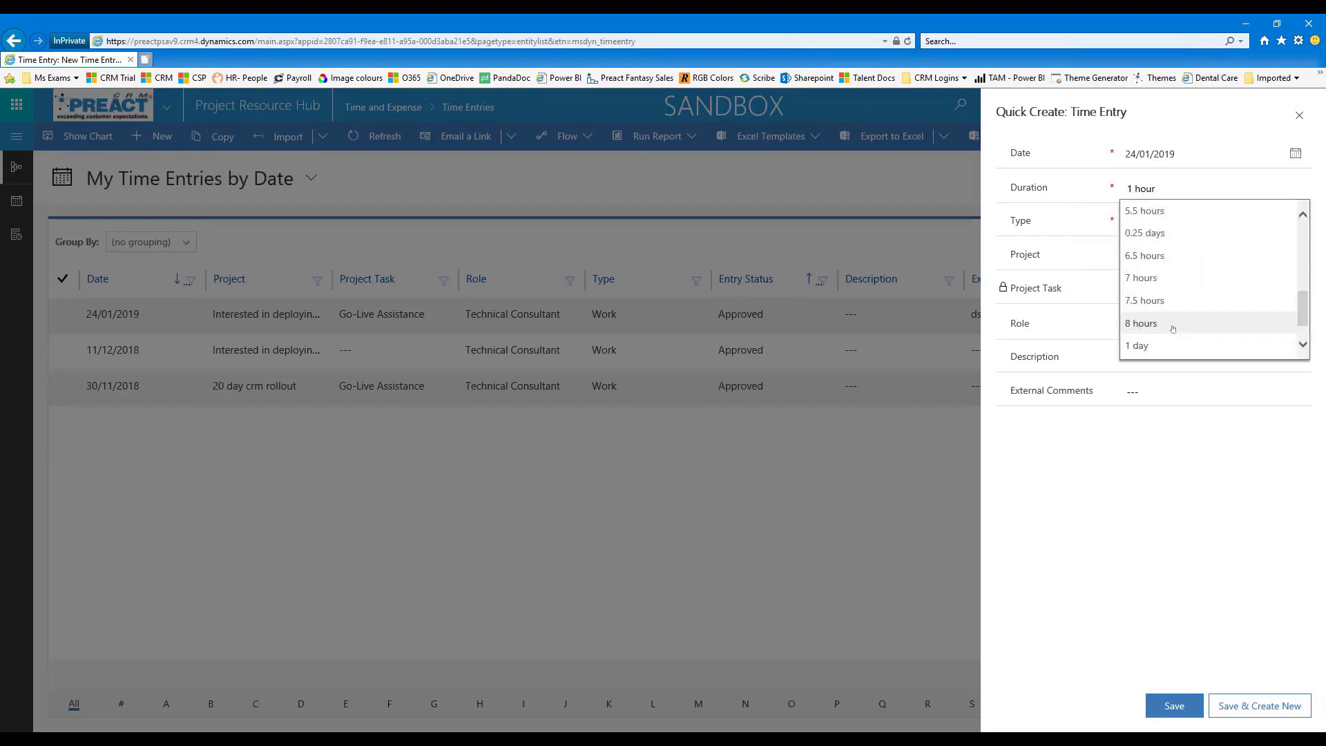
{"action": "left_click", "coordinate": [1172, 325]}
- Assign the new time entry to Project 1000 and its Go-Live Assistance task
{"action": "left_click", "coordinate": [1174, 256]}
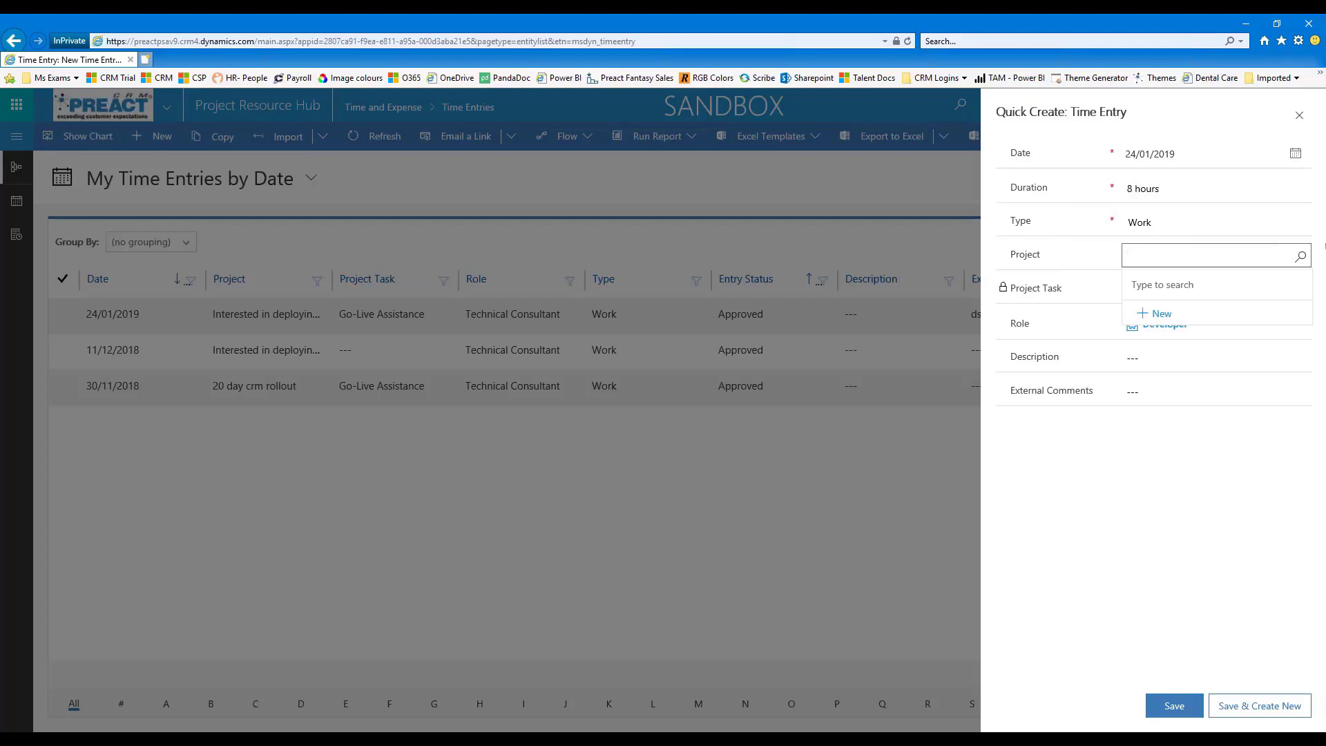
{"action": "left_click", "coordinate": [1296, 259]}
{"action": "scroll", "coordinate": [1211, 346], "scroll_direction": "down", "scroll_amount": 3}
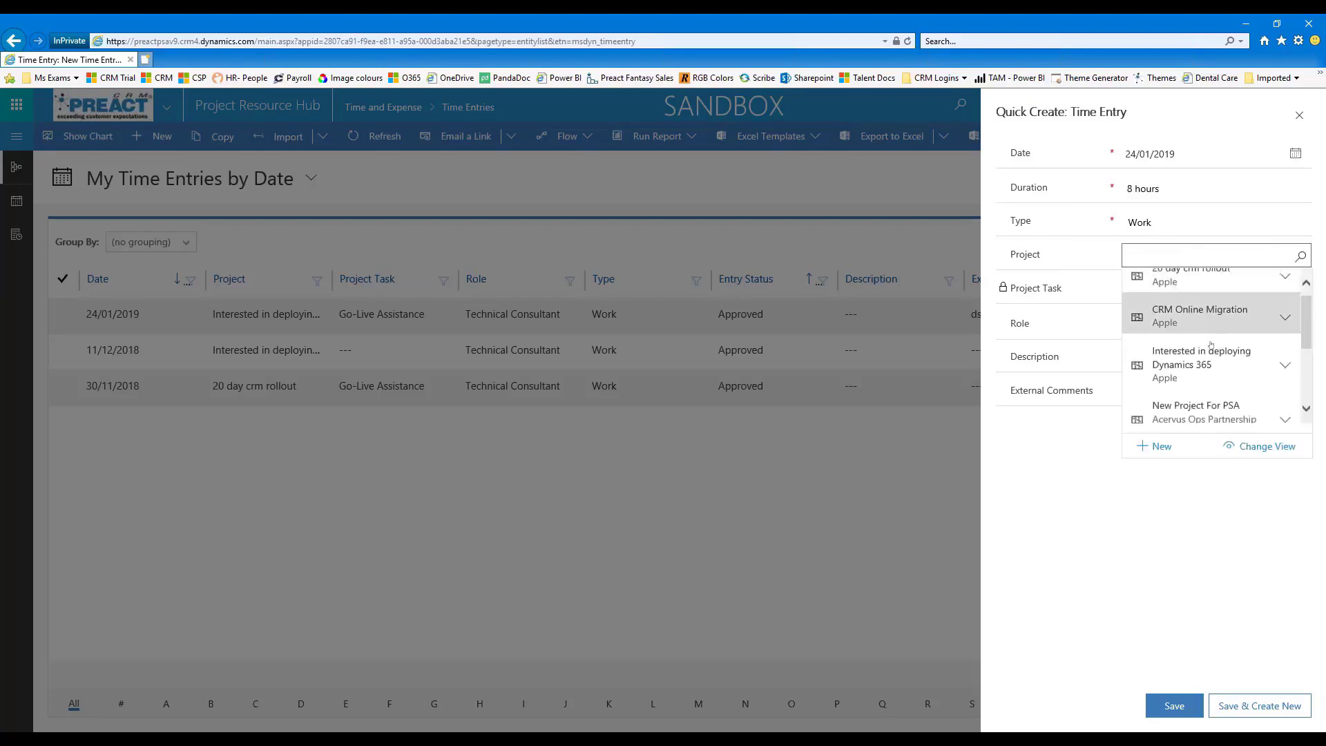
{"action": "left_click", "coordinate": [1188, 388]}
{"action": "left_click", "coordinate": [1209, 289]}
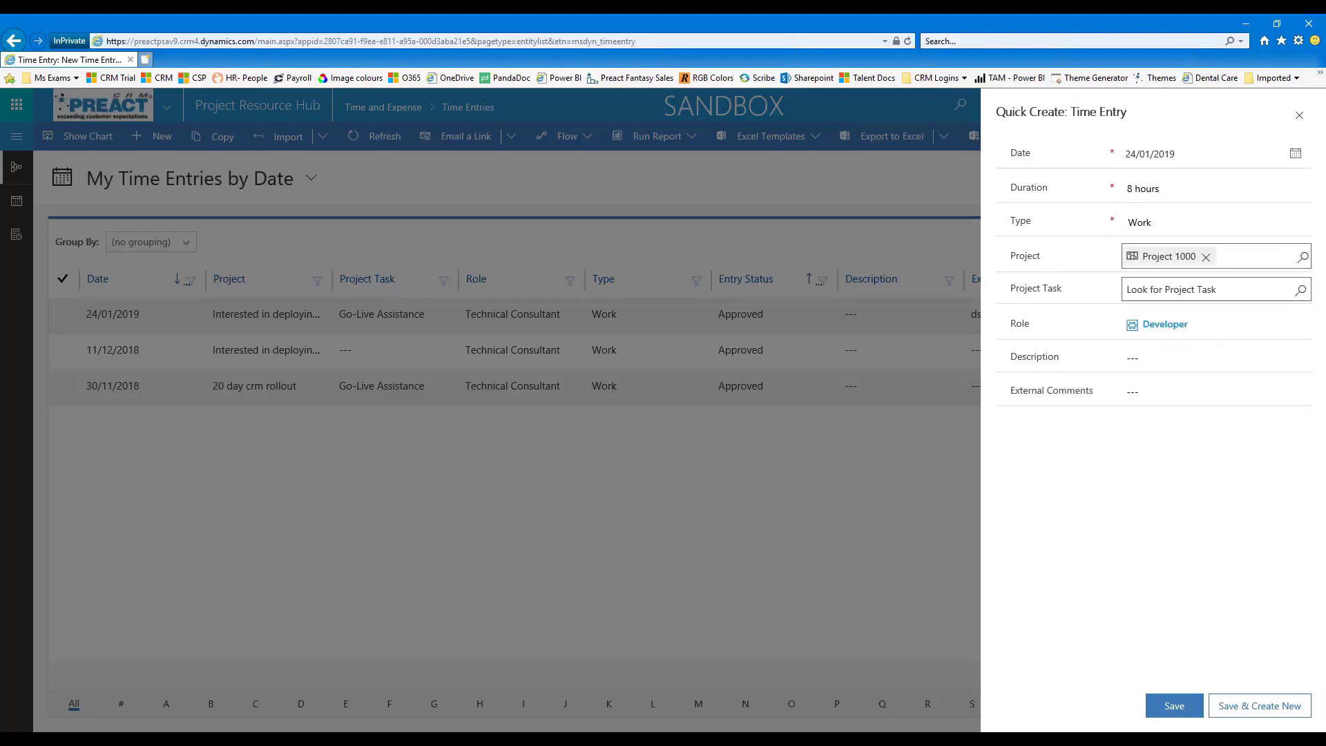
{"action": "left_click", "coordinate": [1301, 290]}
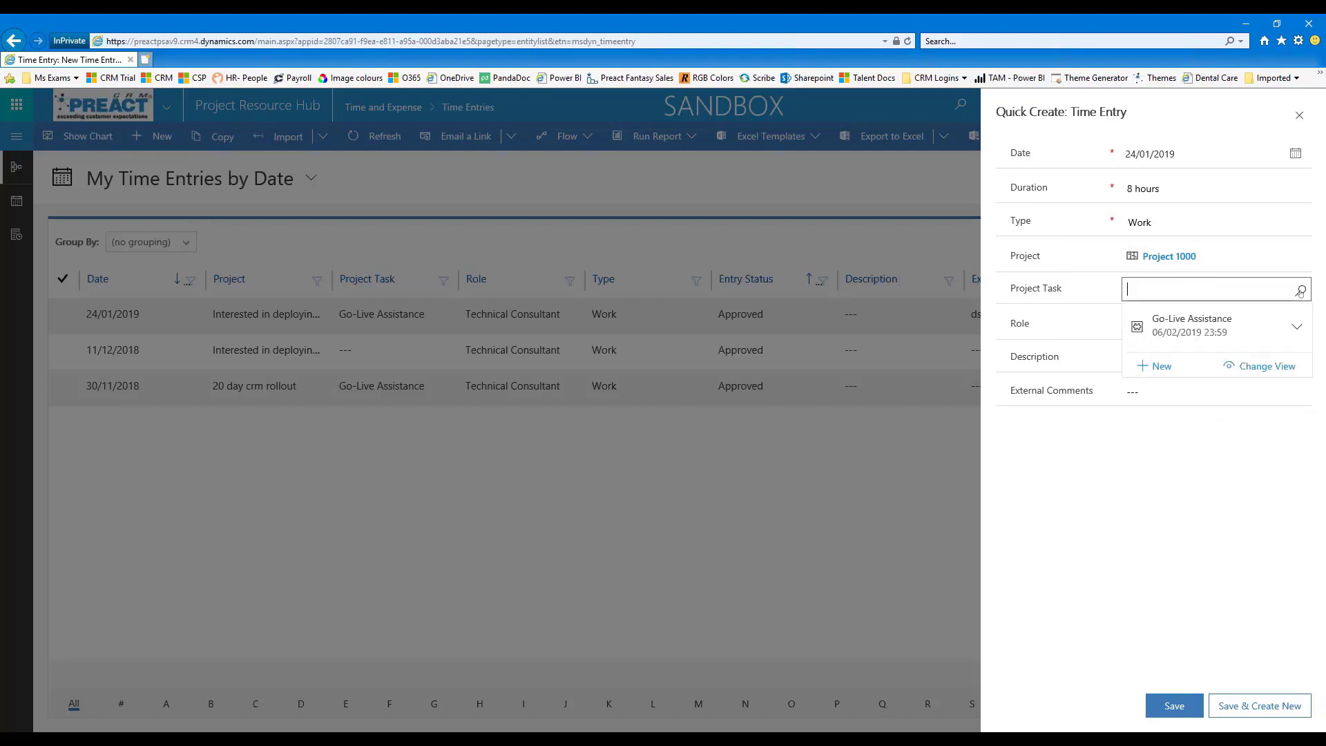
{"action": "left_click", "coordinate": [1175, 331]}
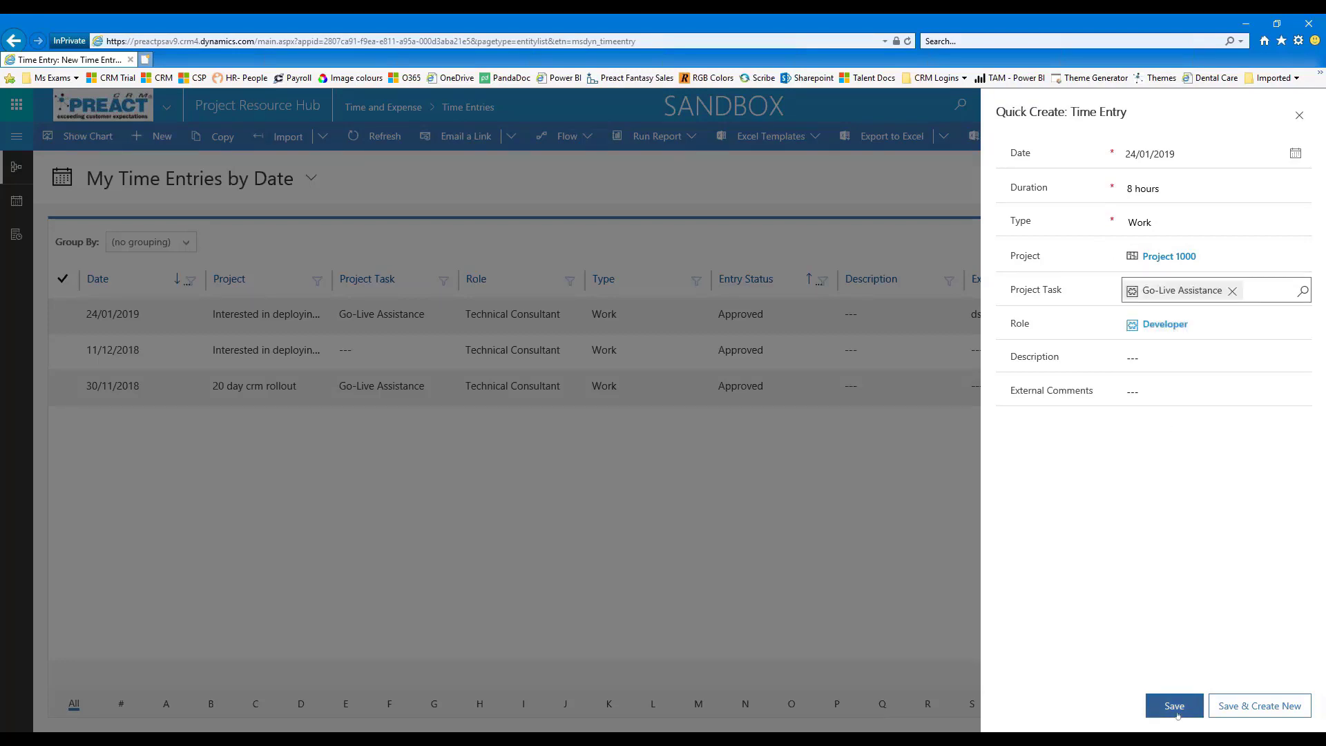
- Save the Project 1000 time entry with the type Work and submit it for approval
{"action": "left_click", "coordinate": [1183, 222]}
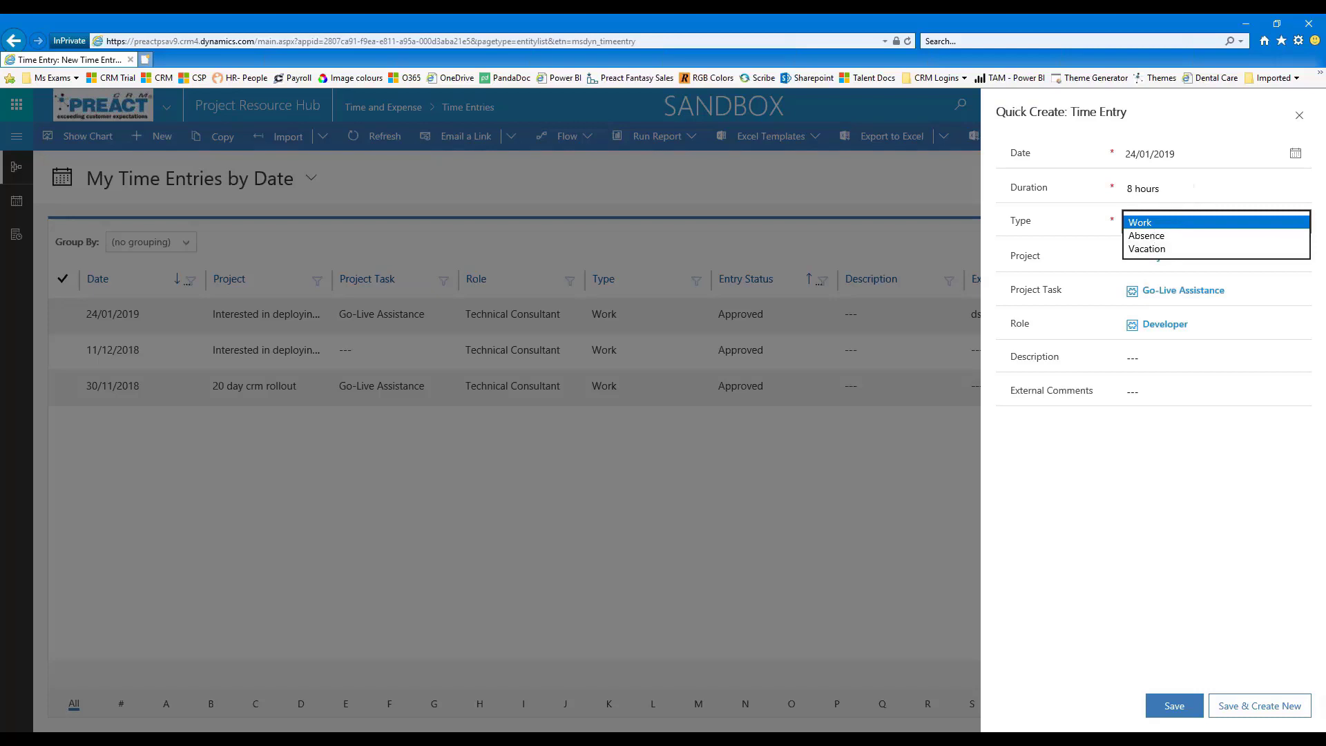
{"action": "left_click", "coordinate": [1158, 223]}
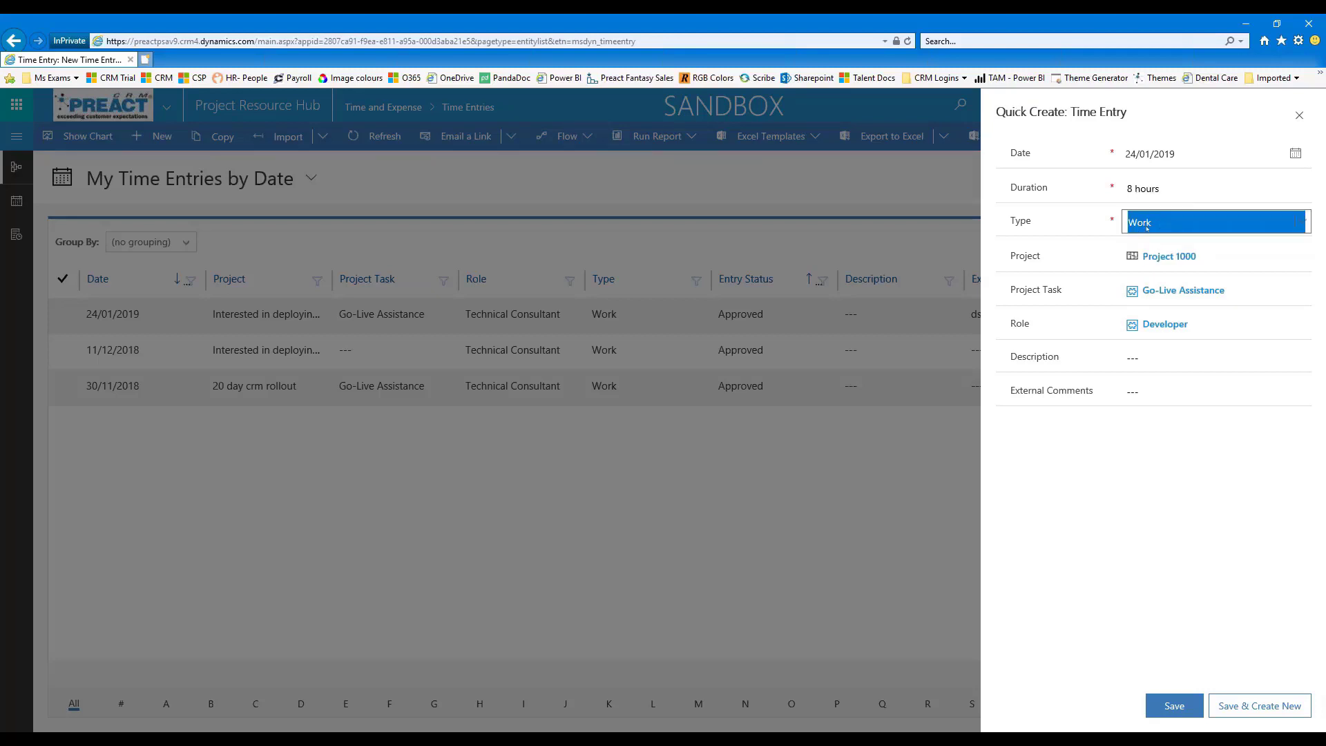
{"action": "left_click", "coordinate": [1174, 705]}
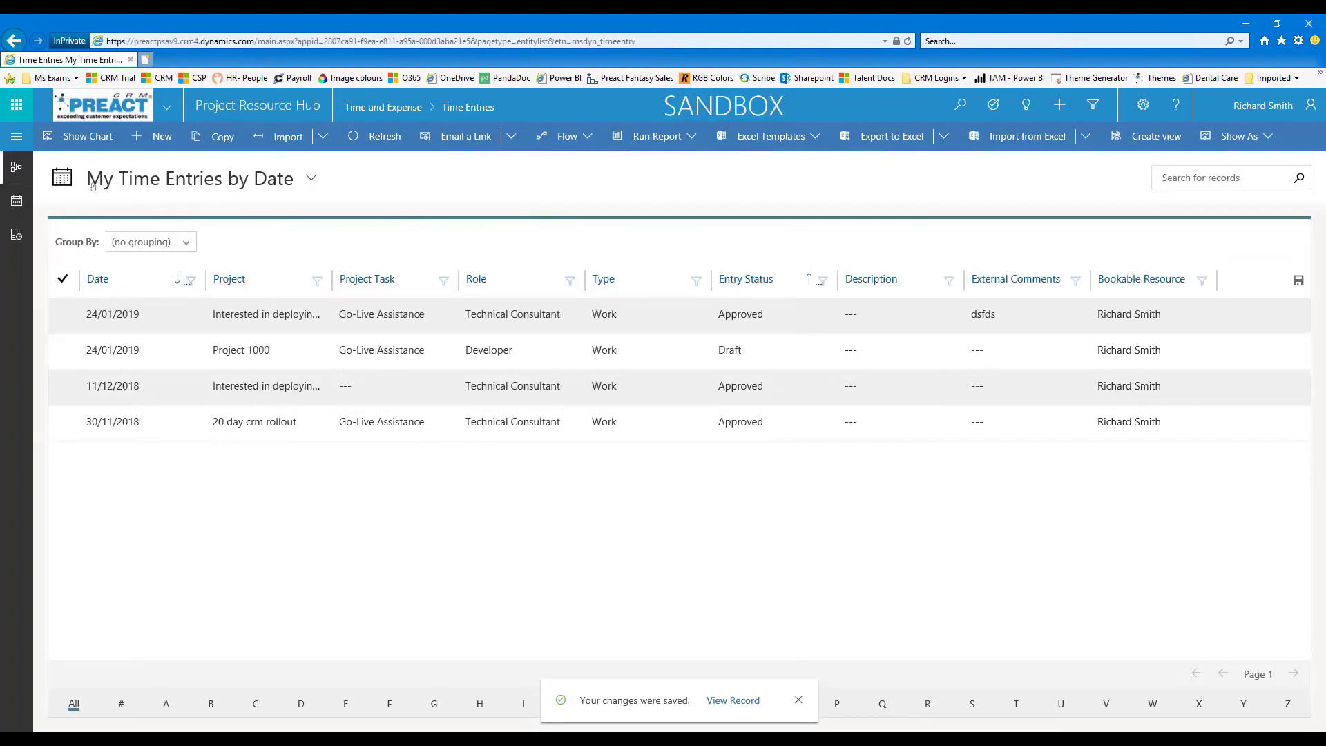
{"action": "left_click", "coordinate": [68, 356]}
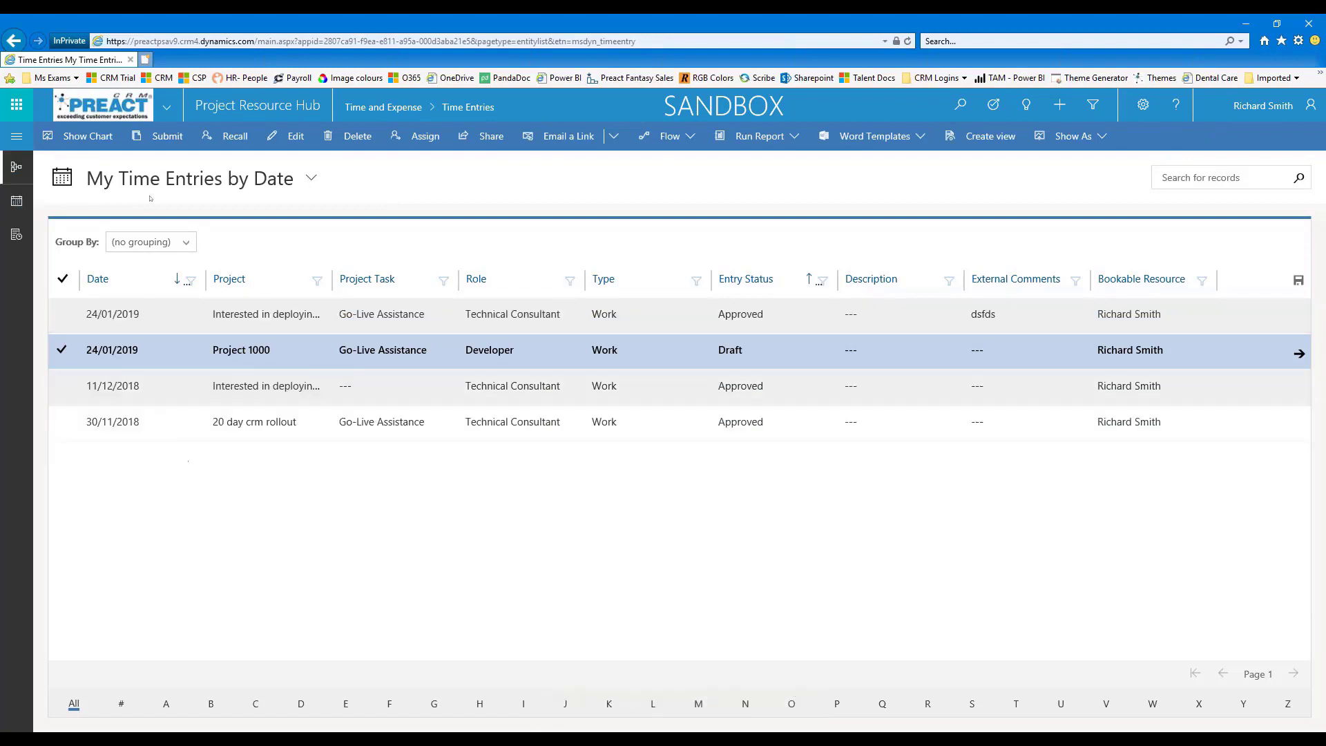
{"action": "left_click", "coordinate": [166, 136]}
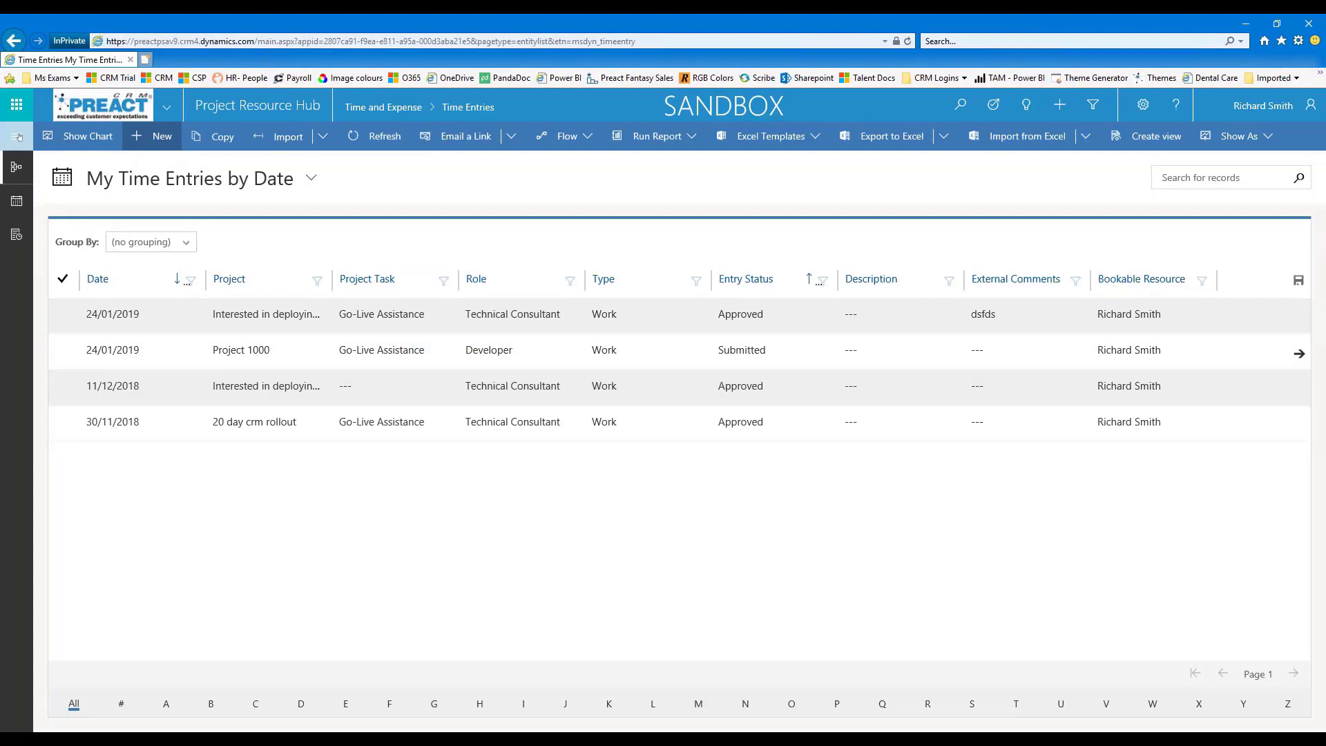
- Switch to the project manager's Project Service session in Chrome and open the project approvals
{"action": "mouse_move", "coordinate": [324, 738]}
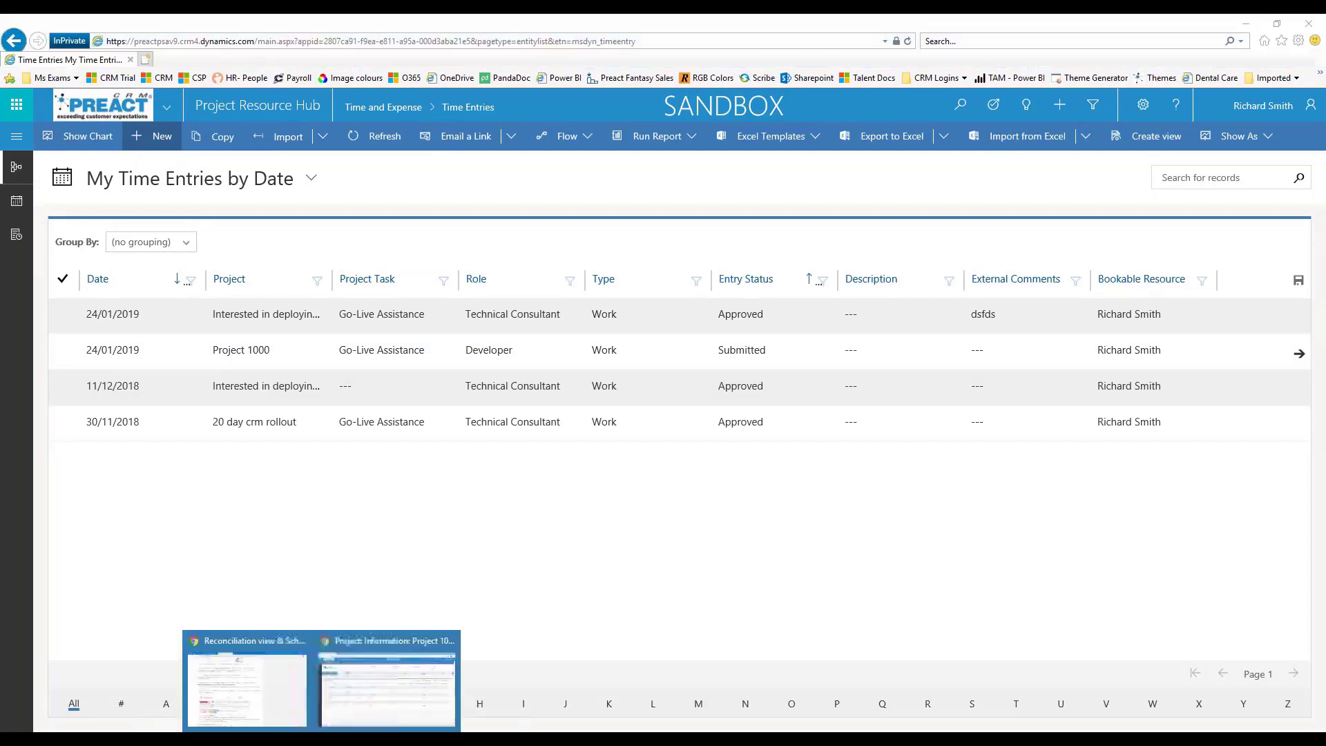
{"action": "left_click", "coordinate": [387, 680]}
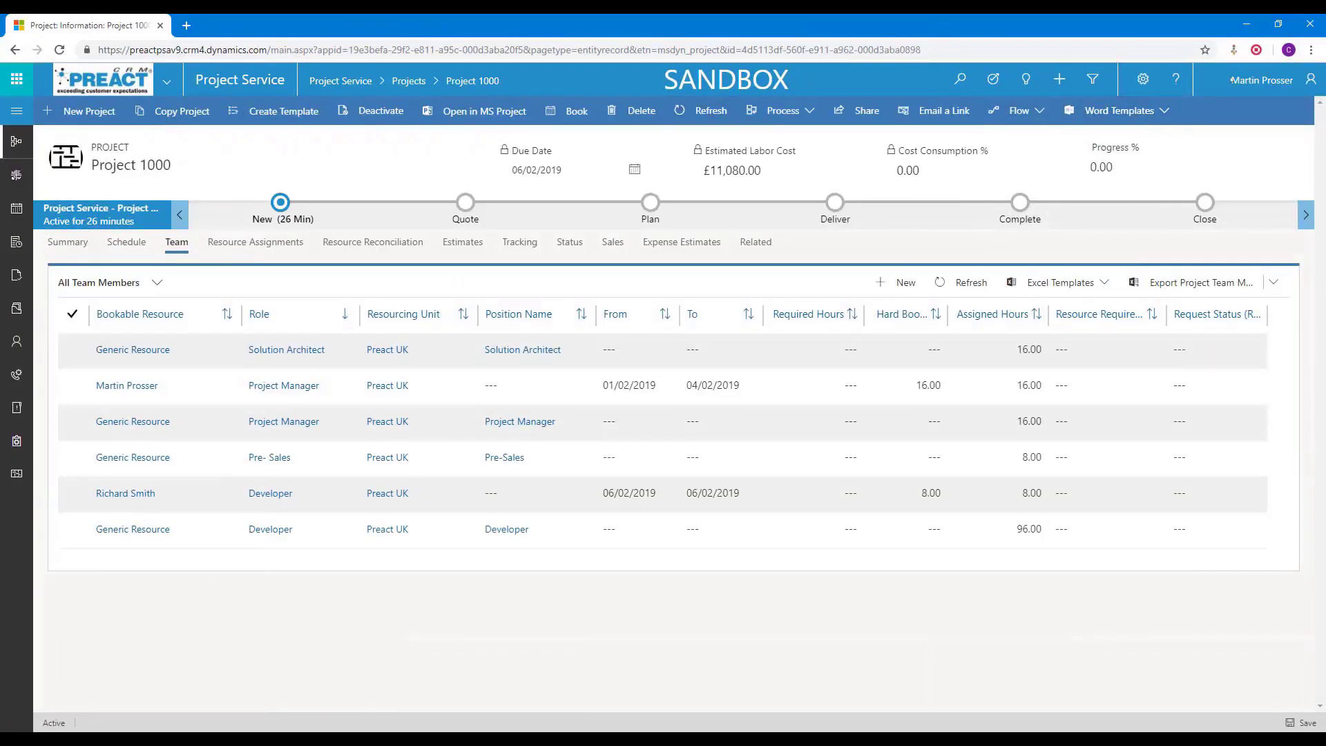
{"action": "left_click", "coordinate": [16, 110]}
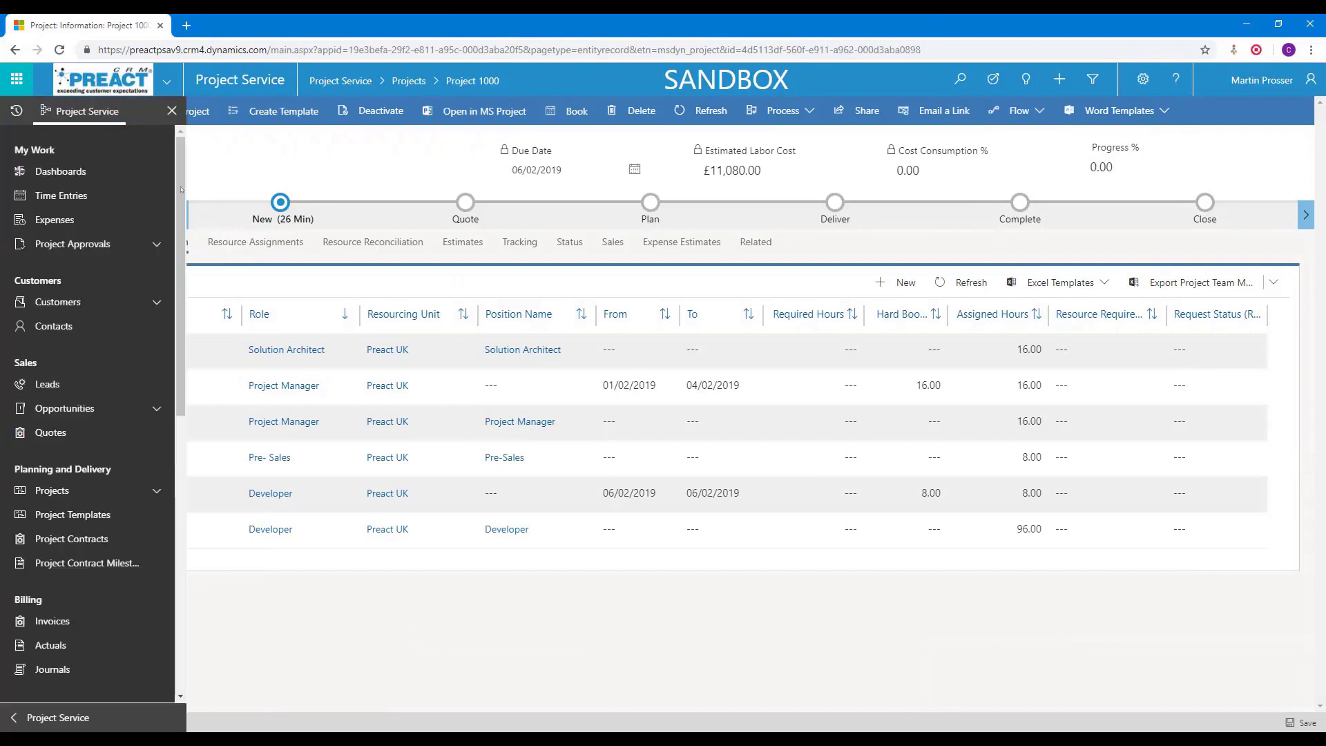
{"action": "left_click", "coordinate": [48, 248]}
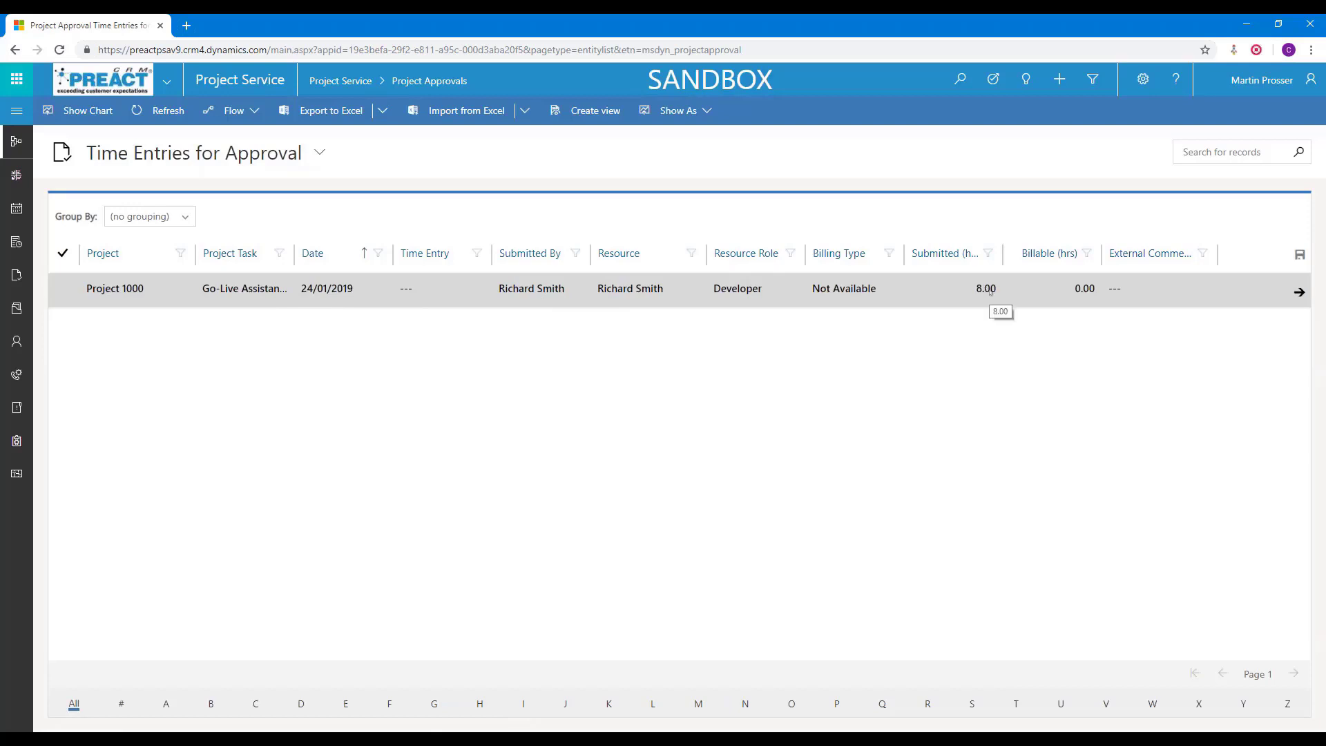
- Approve the developer's submitted Project 1000 time entry for Go-Live Assistance dated 24/01/2019
{"action": "left_click", "coordinate": [933, 297]}
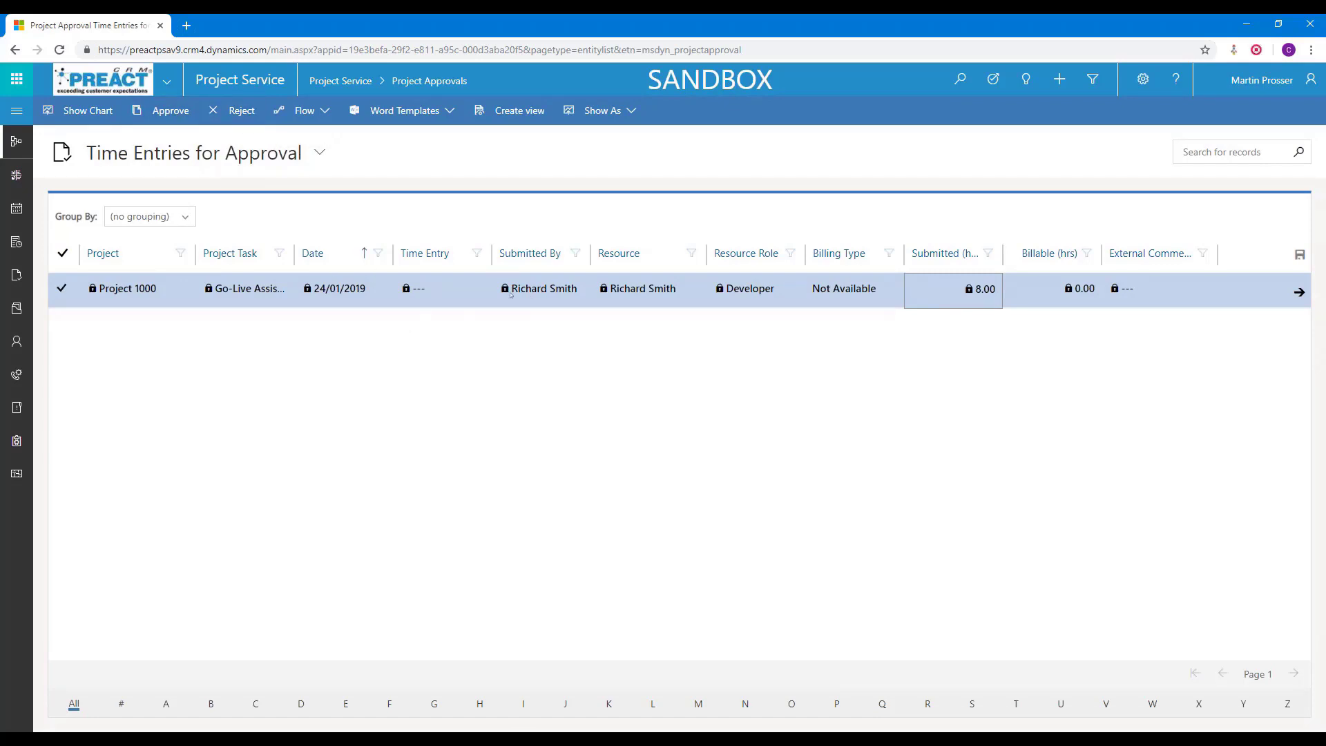
{"action": "left_click", "coordinate": [168, 110]}
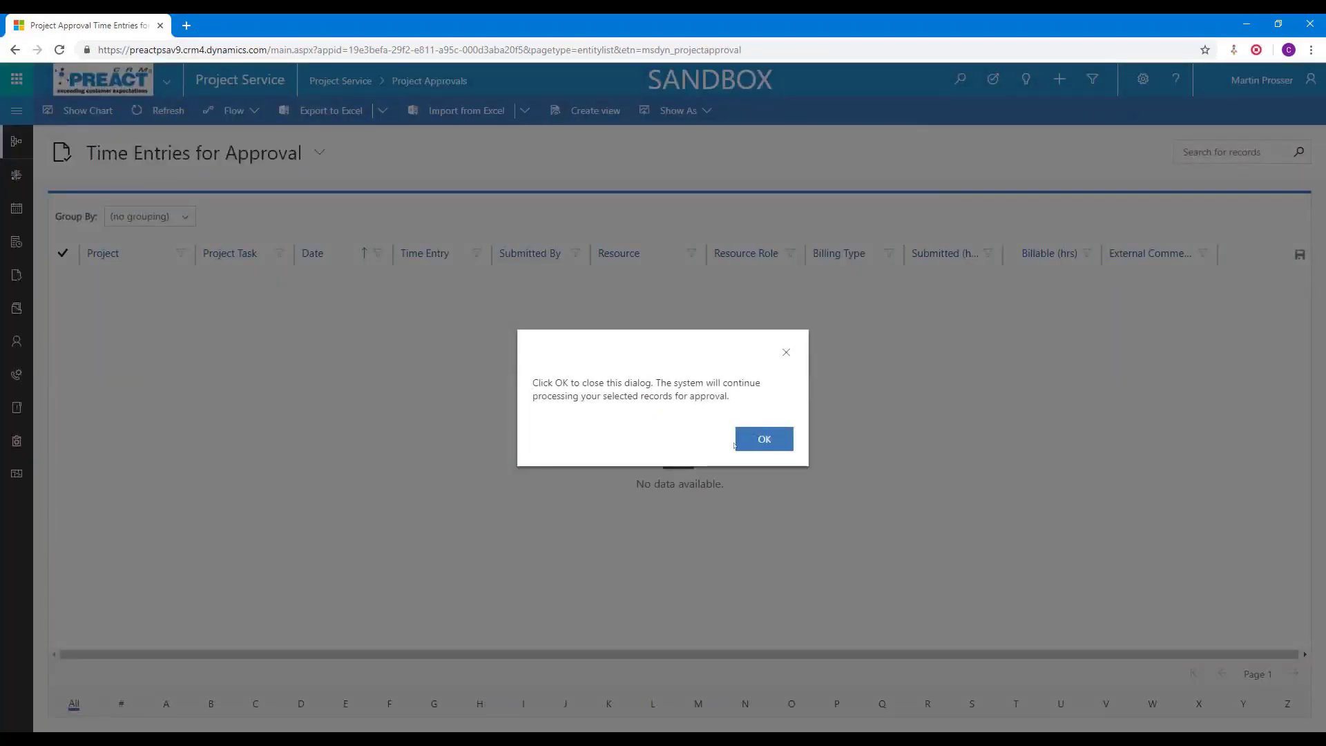
{"action": "left_click", "coordinate": [765, 439]}
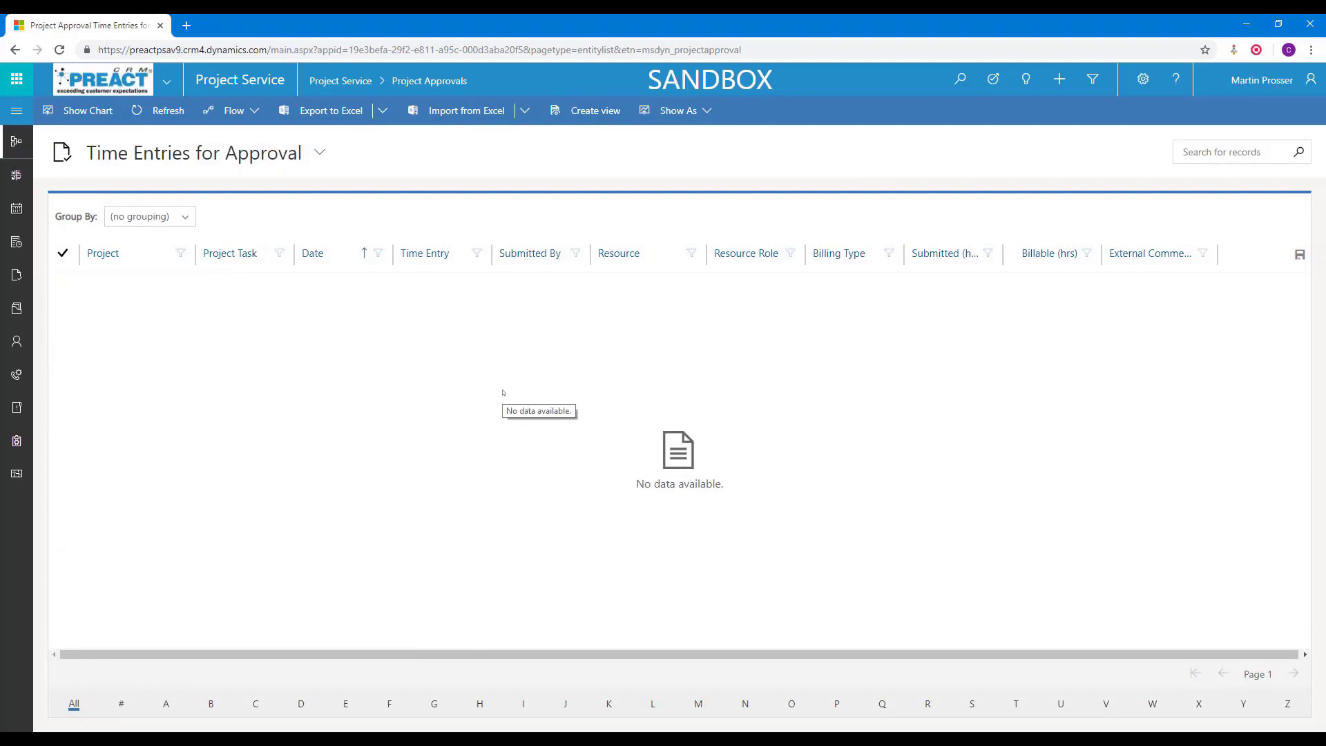
- Reopen Project 1000 and examine the developer's booked and assigned hours in the resource reconciliation
{"action": "left_click", "coordinate": [17, 140]}
{"action": "left_click", "coordinate": [159, 492]}
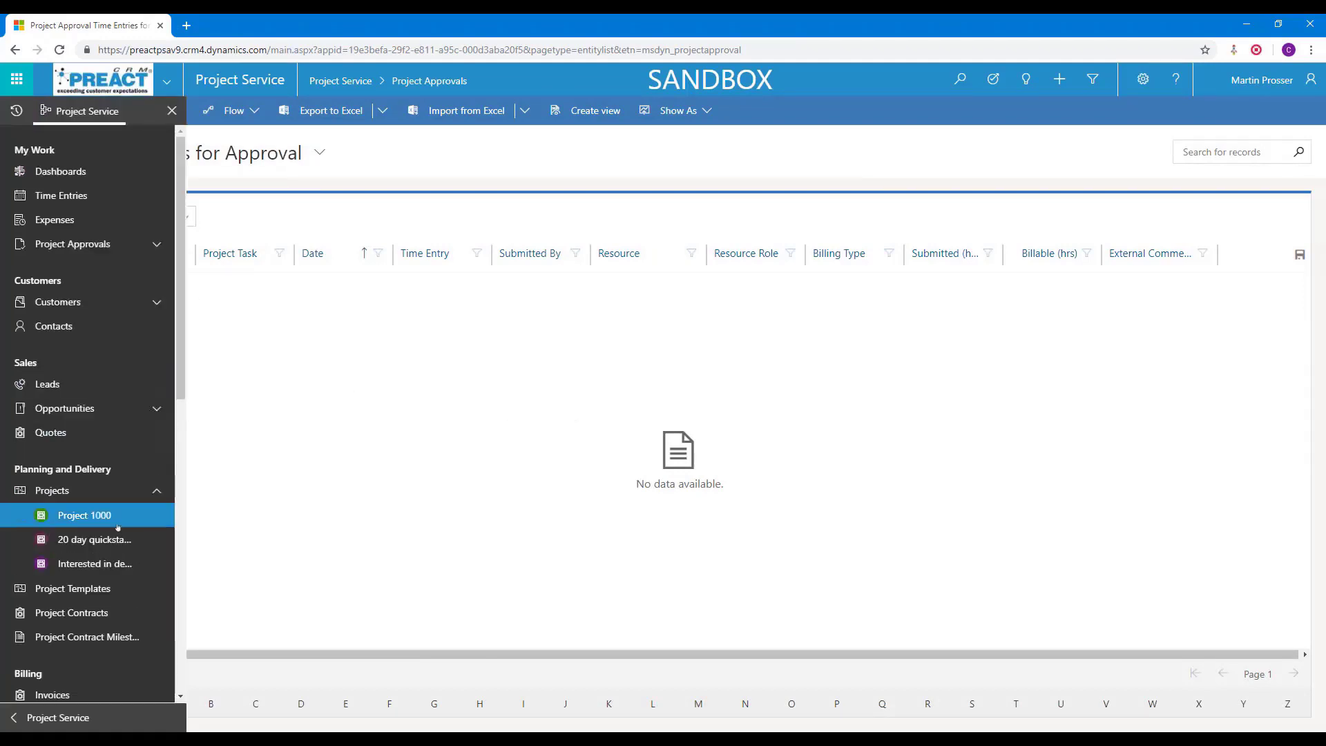
{"action": "left_click", "coordinate": [76, 515]}
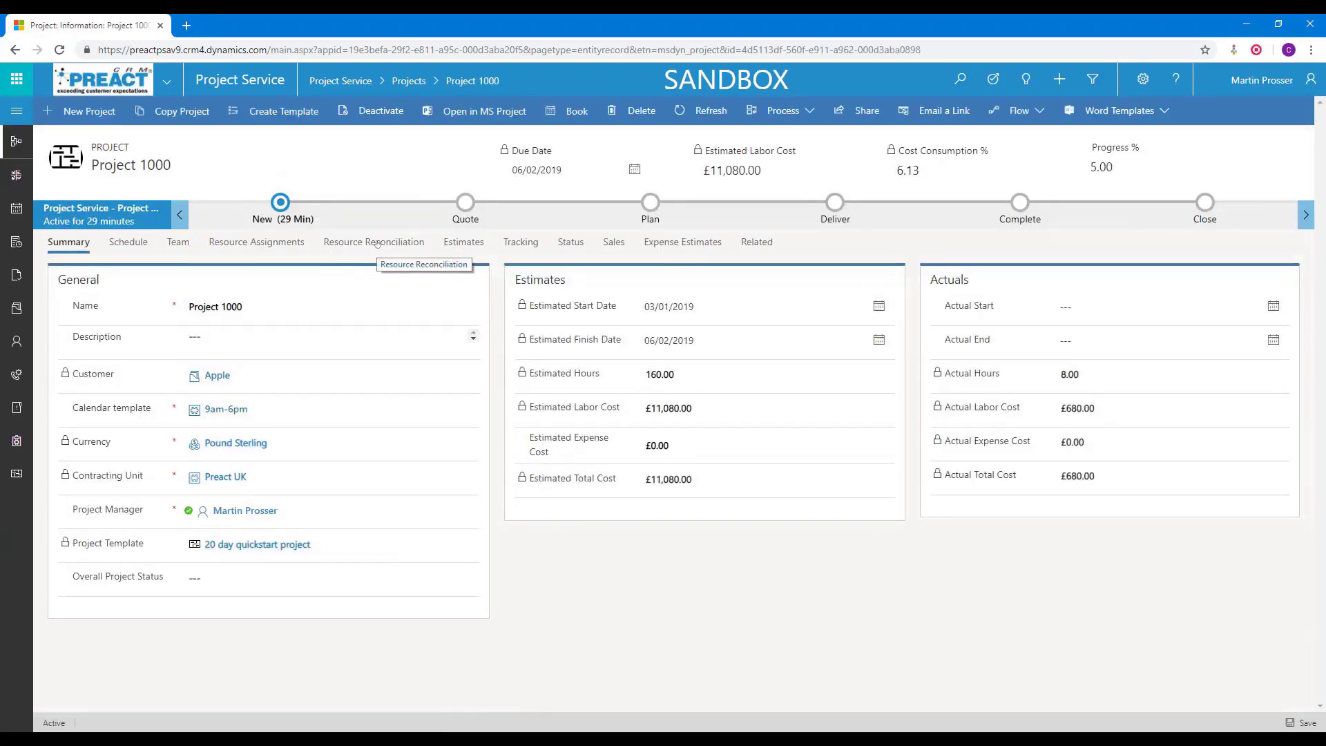
{"action": "left_click", "coordinate": [332, 246]}
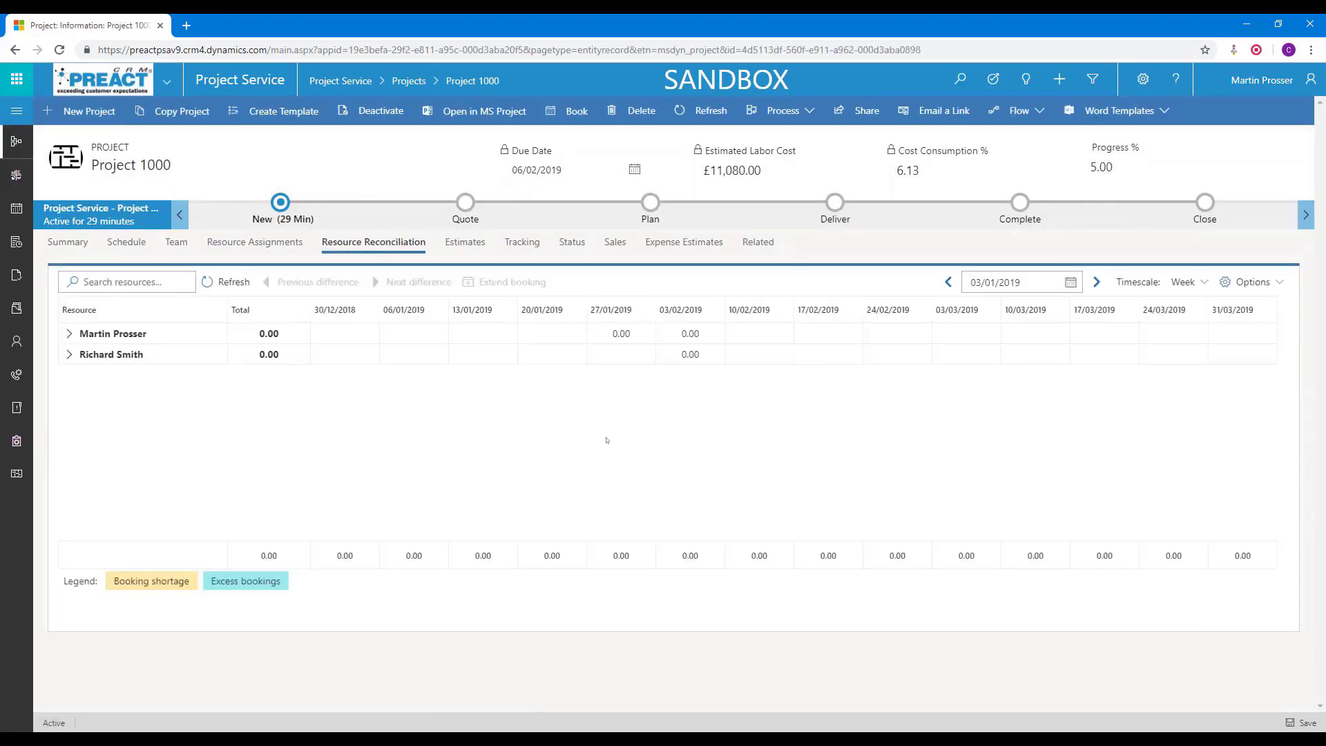
{"action": "left_click", "coordinate": [70, 355]}
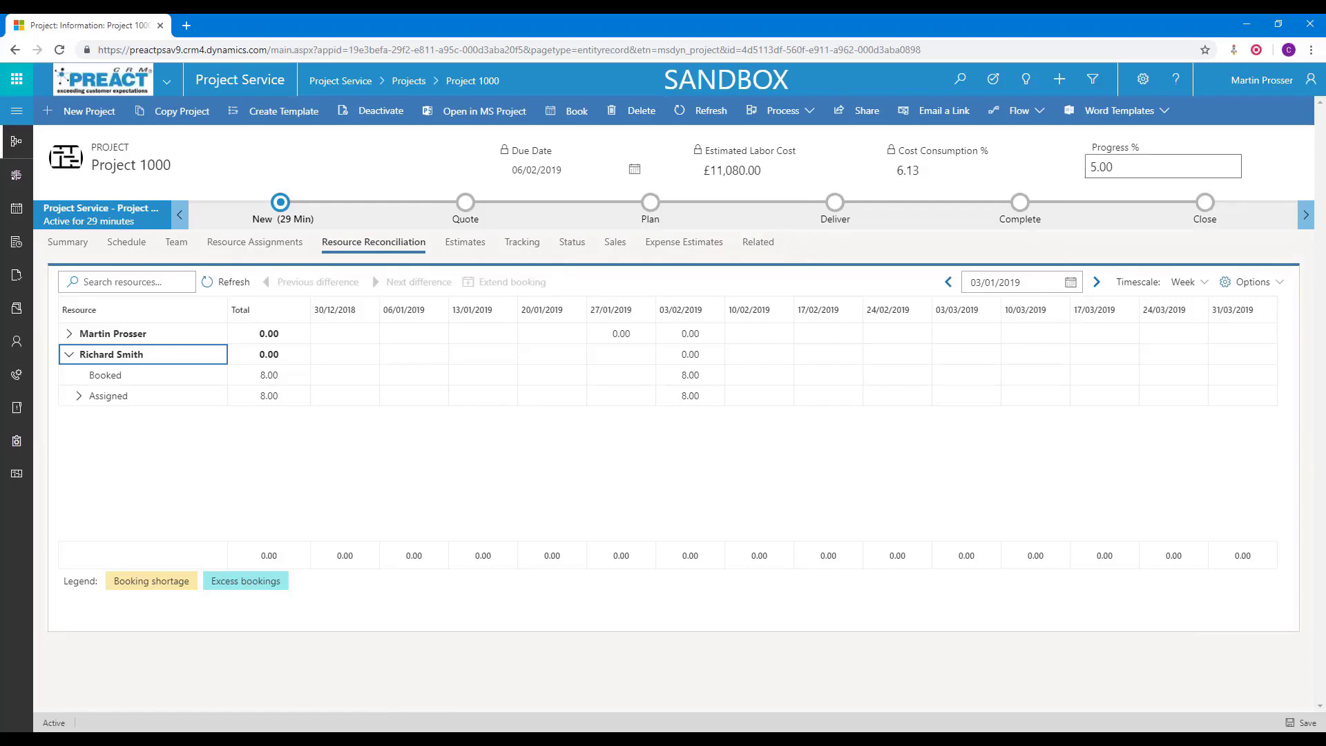
- Review Project 1000's weekly cost estimates by role, from Solution Architect through to Developer
{"action": "left_click", "coordinate": [463, 243]}
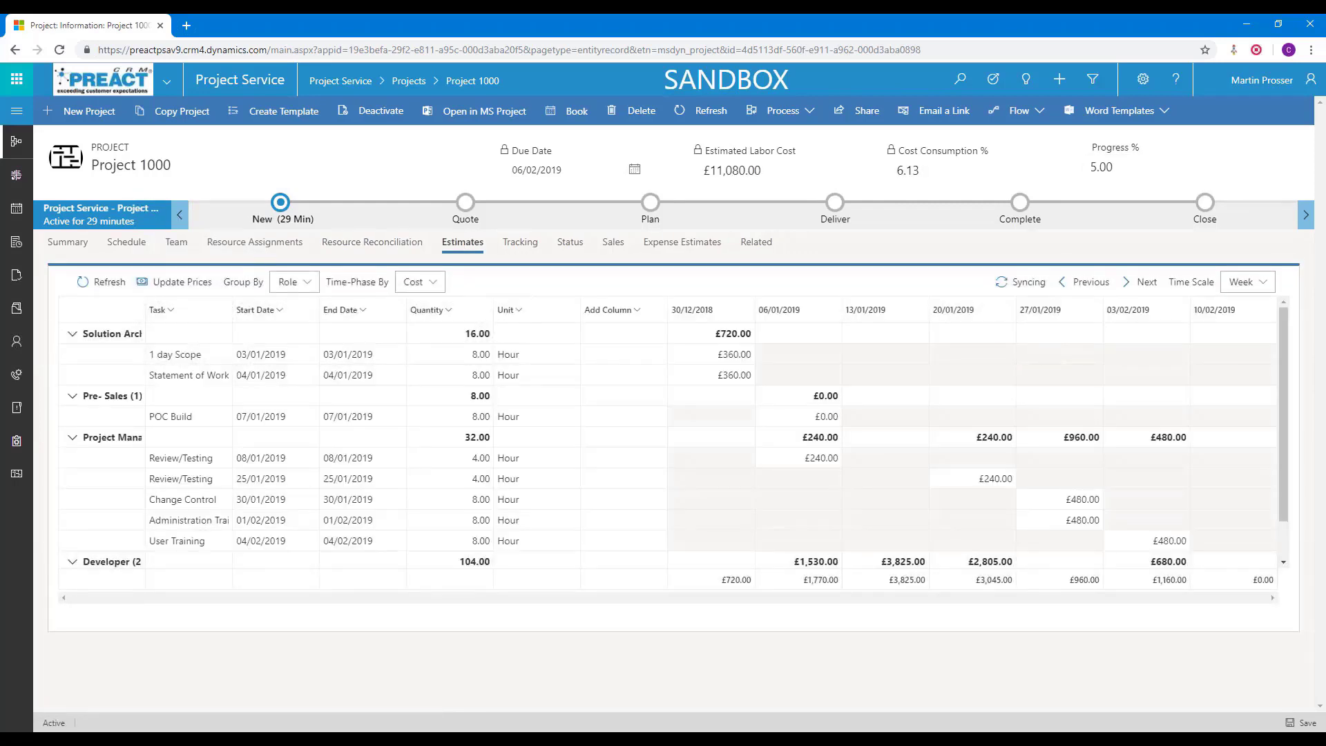
{"action": "scroll", "coordinate": [138, 469], "scroll_direction": "down", "scroll_amount": 1}
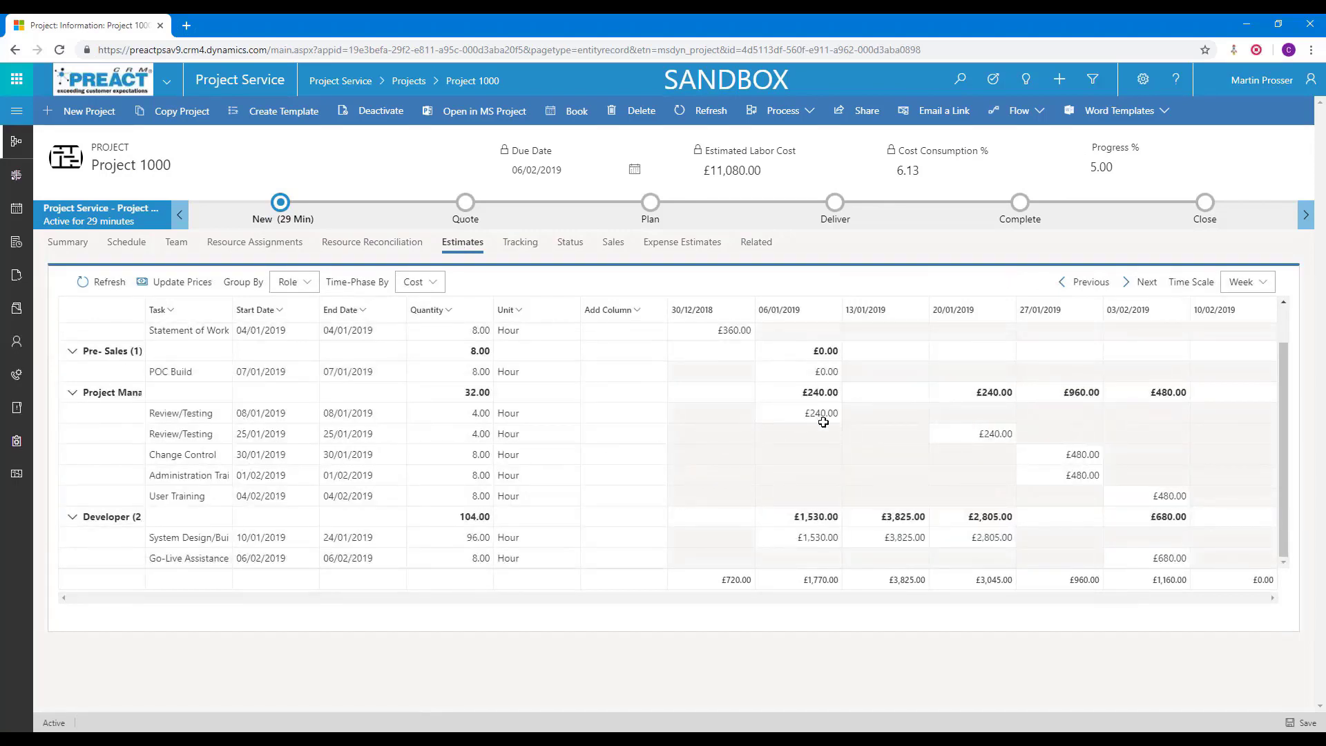
{"action": "scroll", "coordinate": [820, 417], "scroll_direction": "up", "scroll_amount": 1}
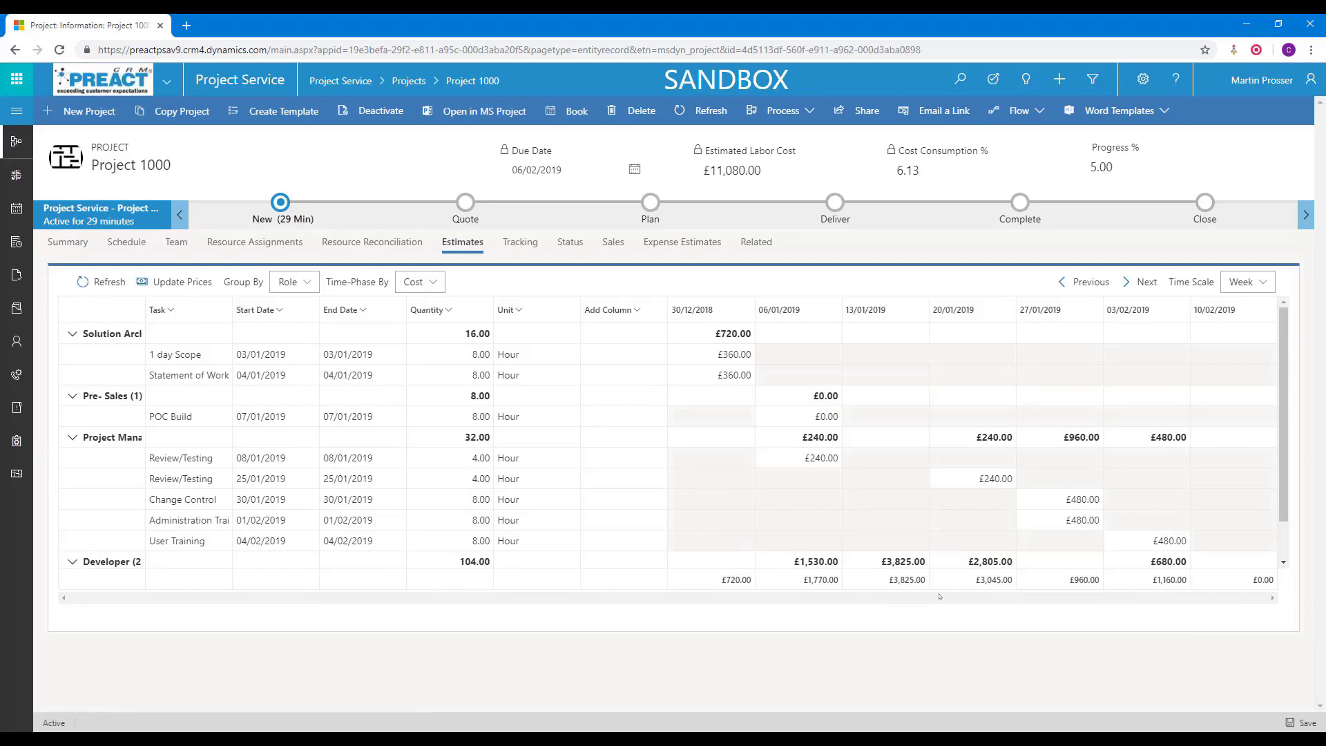
{"action": "scroll", "coordinate": [813, 546], "scroll_direction": "down", "scroll_amount": 1}
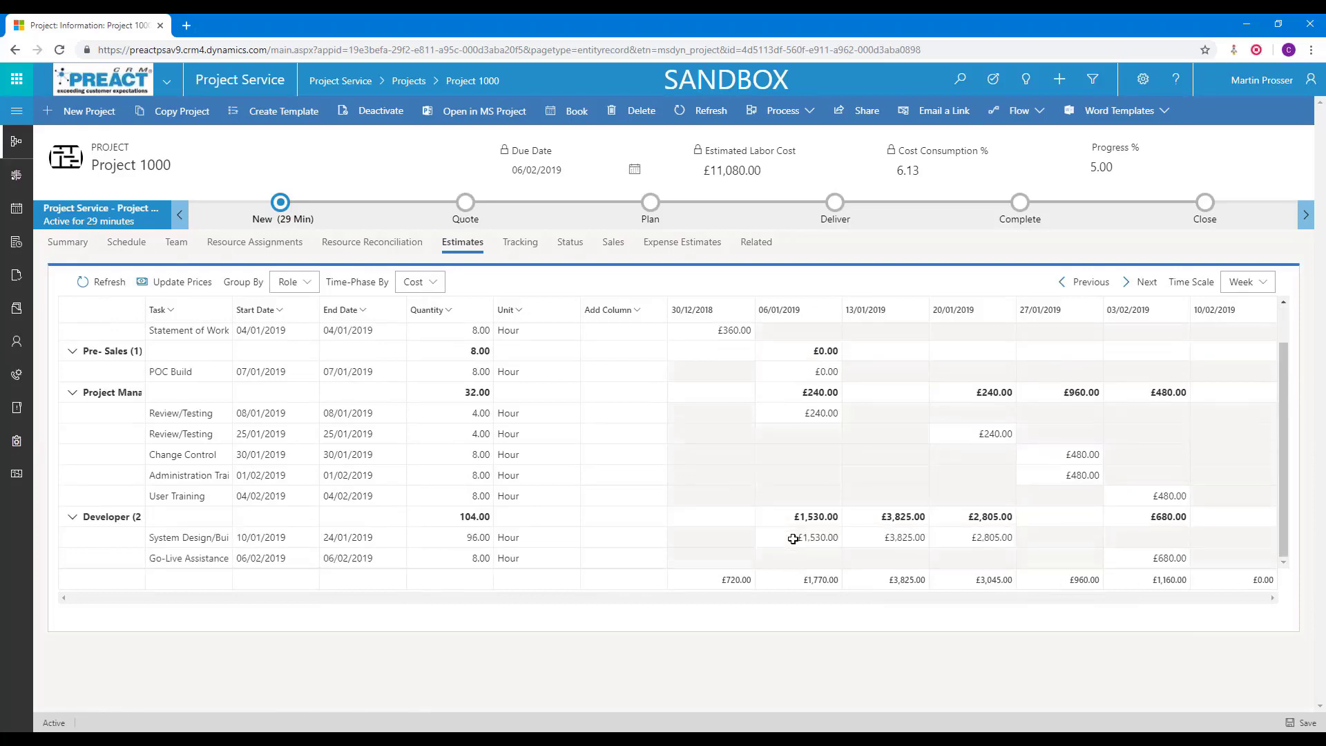
{"action": "scroll", "coordinate": [792, 539], "scroll_direction": "up", "scroll_amount": 1}
- Examine Project 1000's effort tracking, checking task progress, remaining hours, cost consumption and overall progress
{"action": "left_click", "coordinate": [520, 242]}
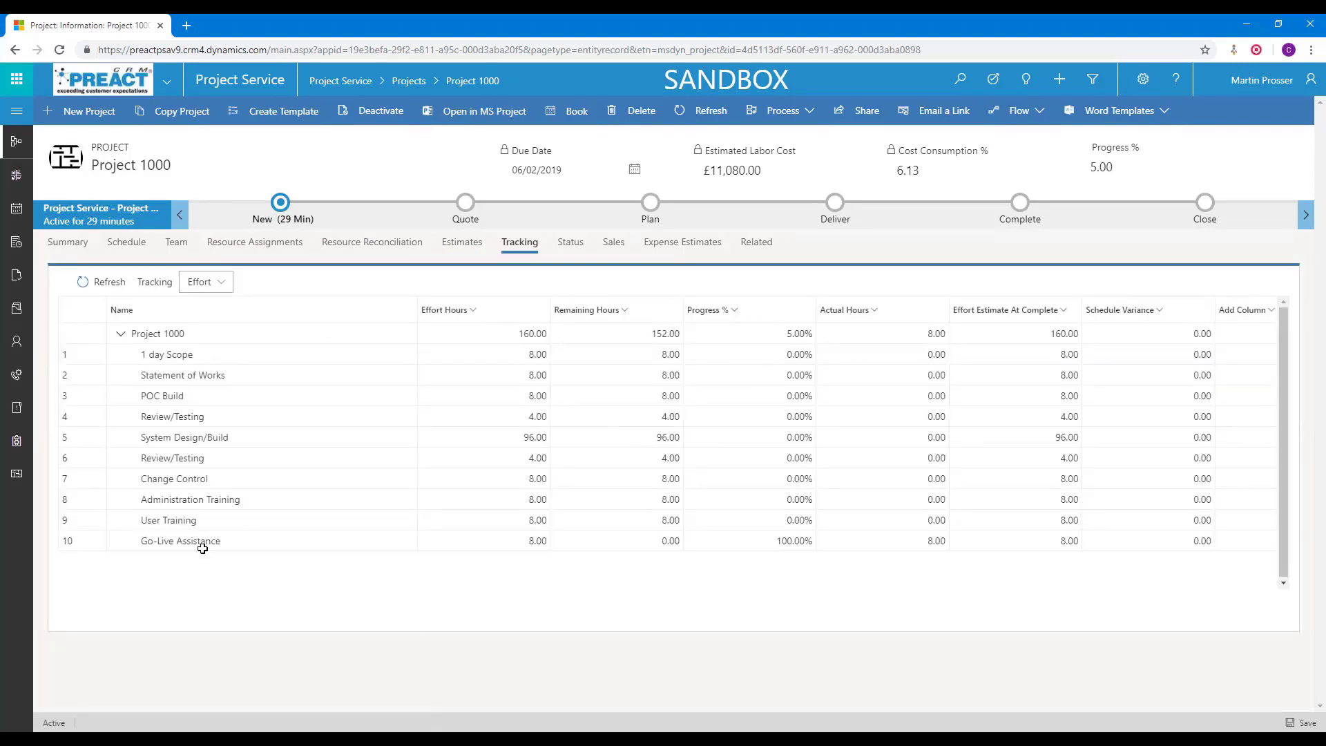
{"action": "left_click", "coordinate": [786, 545]}
{"action": "left_click", "coordinate": [672, 544]}
{"action": "left_click", "coordinate": [669, 354]}
{"action": "left_click", "coordinate": [664, 371]}
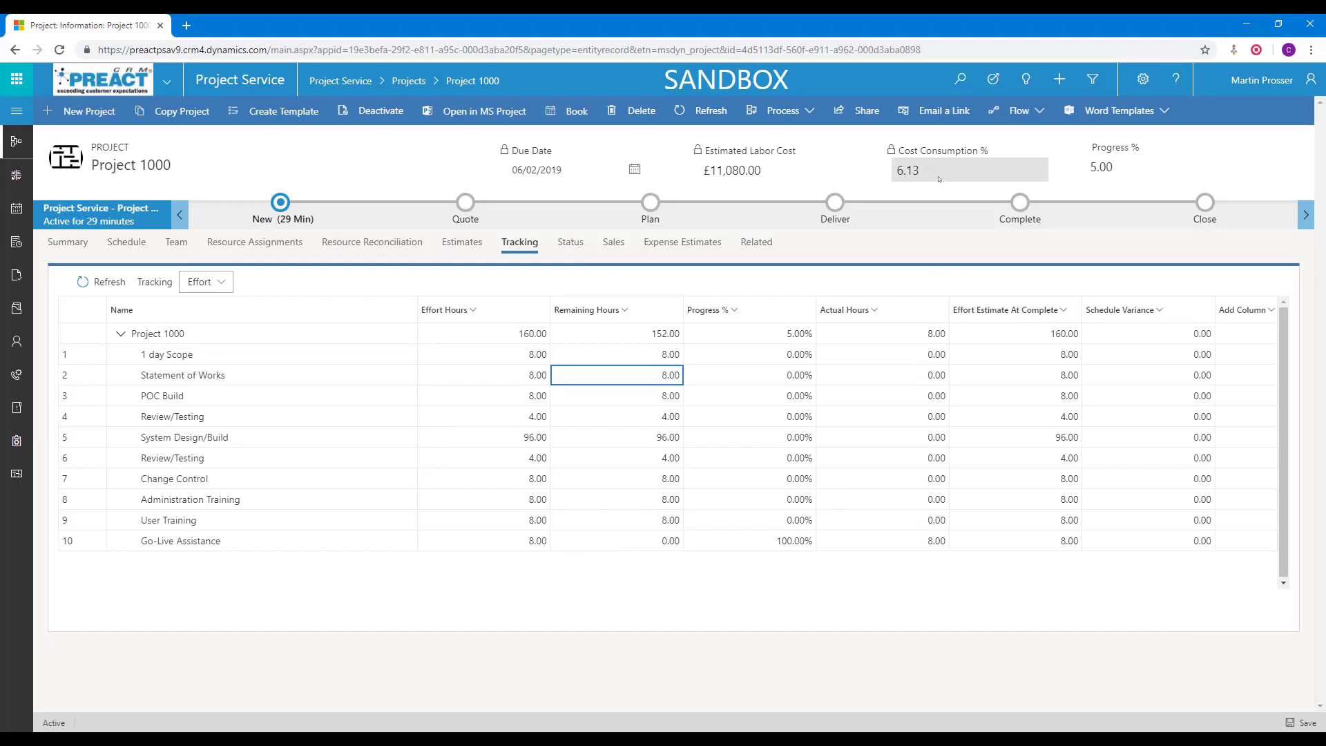
{"action": "key", "text": "Tab"}
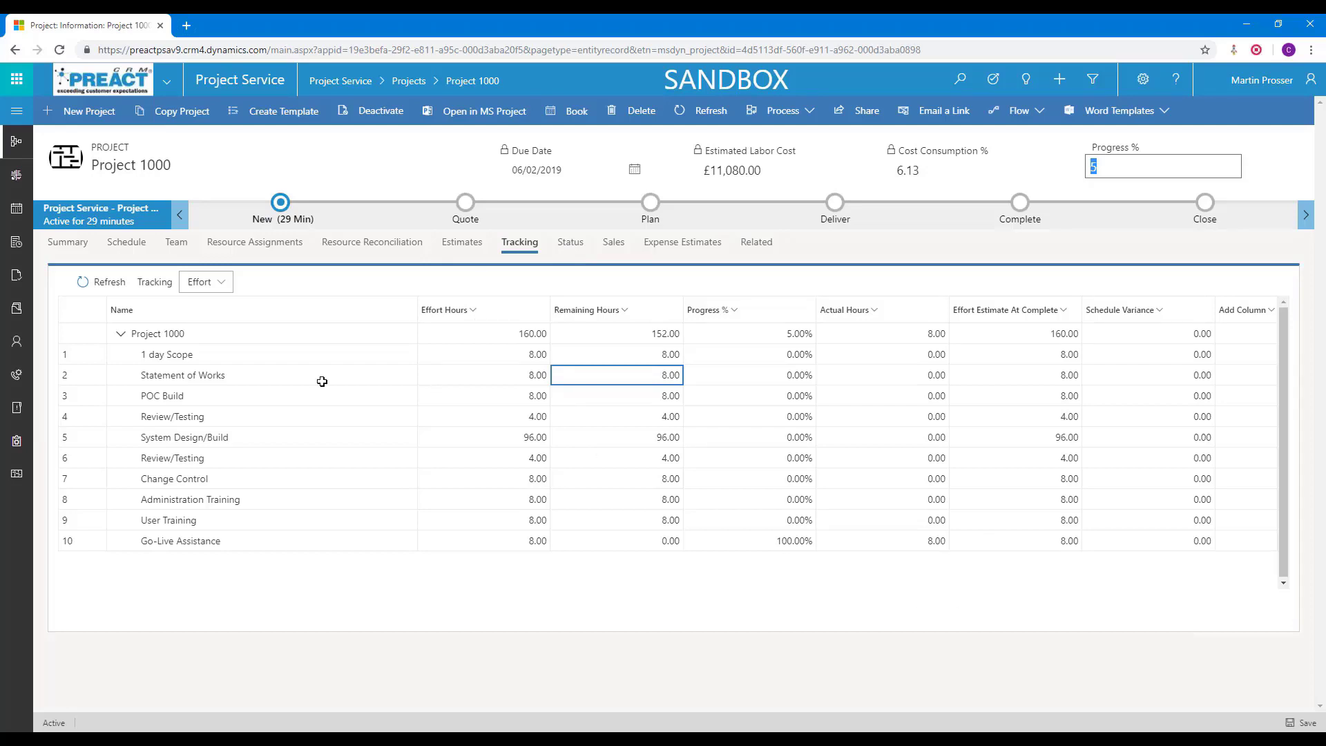
- Open the Resource Utilization board and reload the page
{"action": "left_click", "coordinate": [17, 108]}
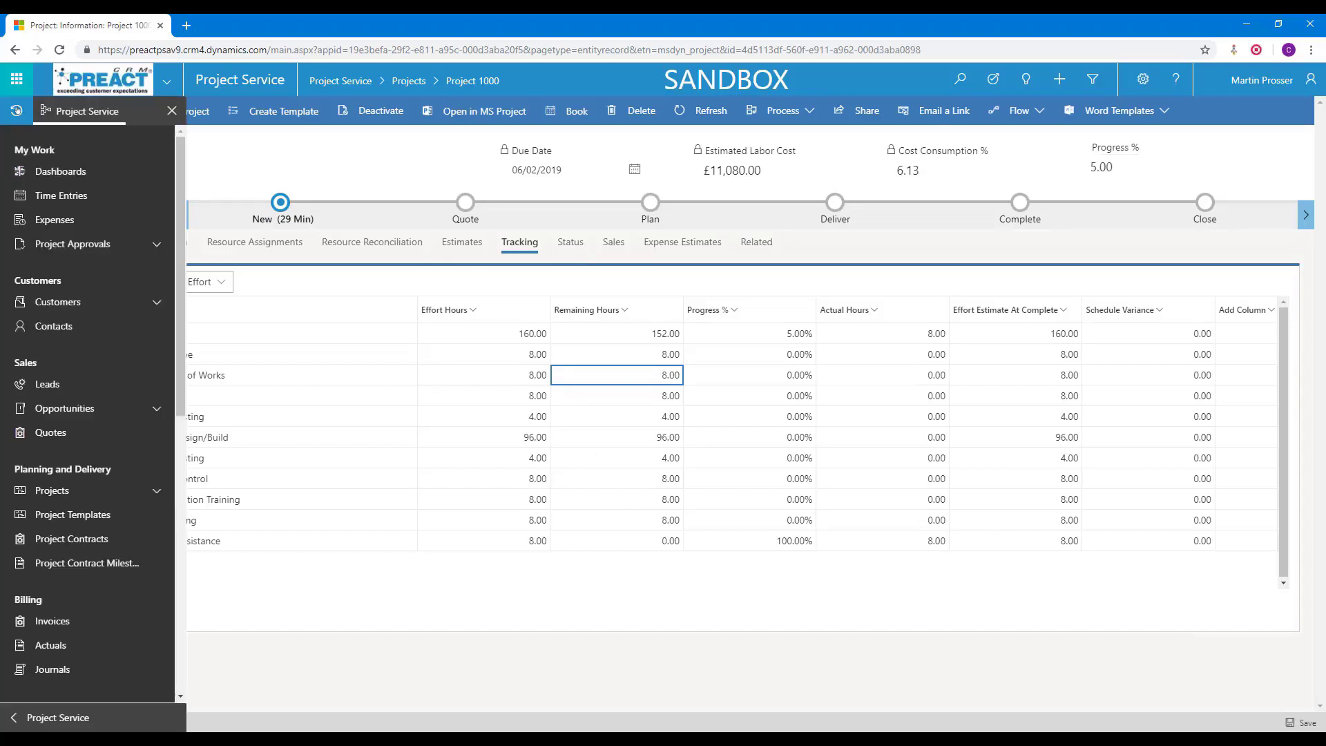
{"action": "left_click_drag", "start_coordinate": [180, 214], "coordinate": [181, 390]}
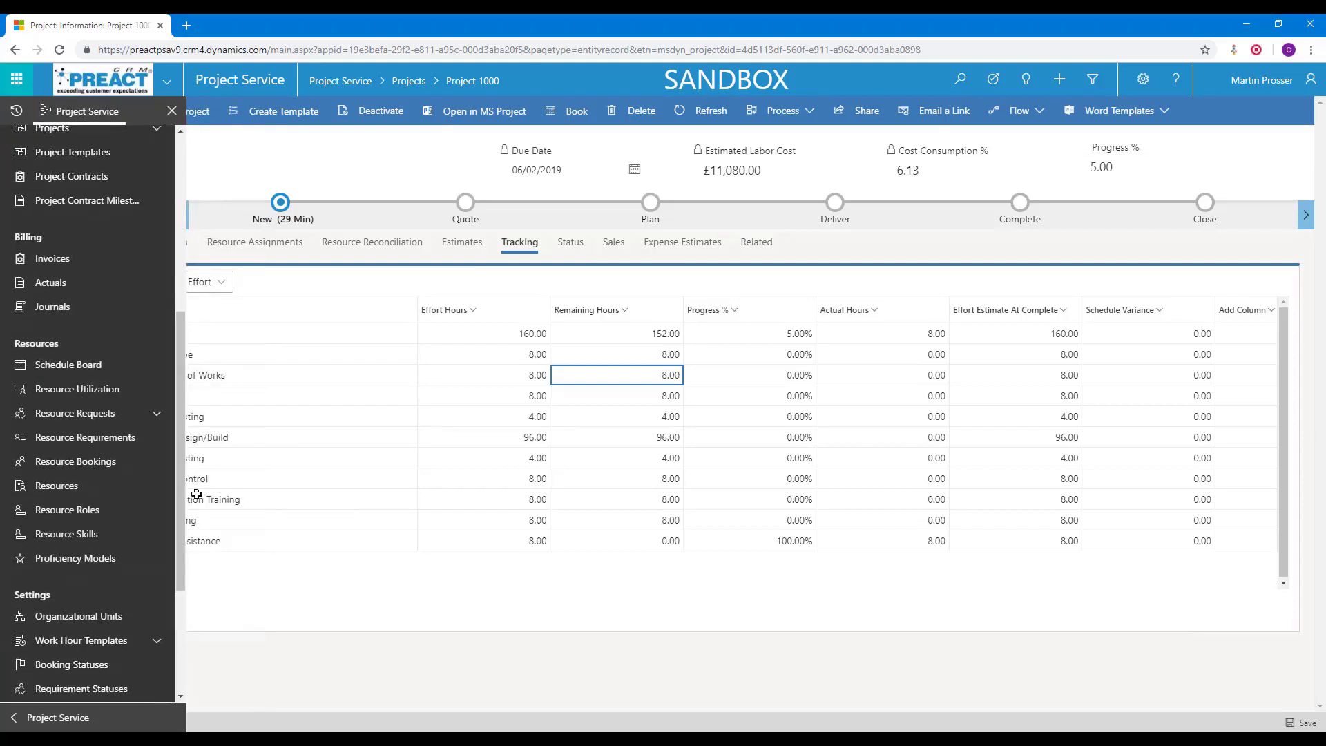
{"action": "left_click", "coordinate": [73, 390]}
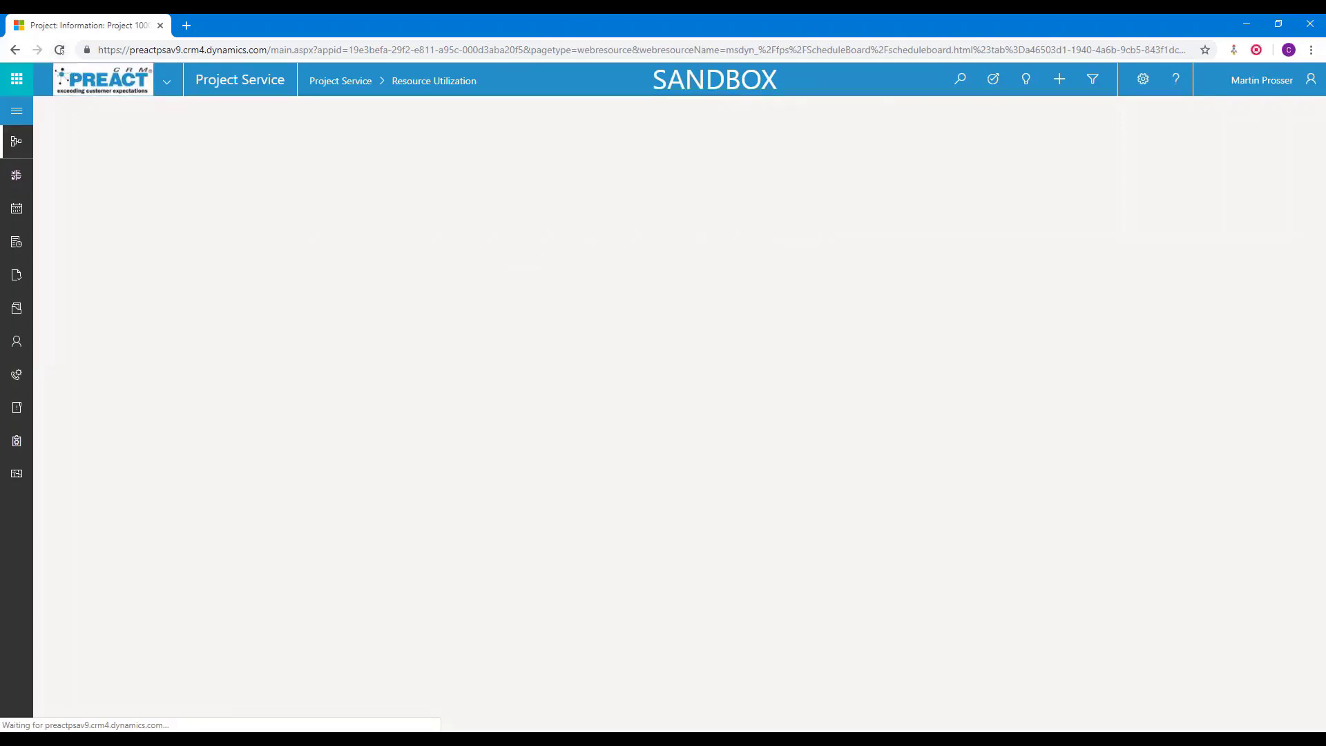
{"action": "left_click", "coordinate": [59, 50]}
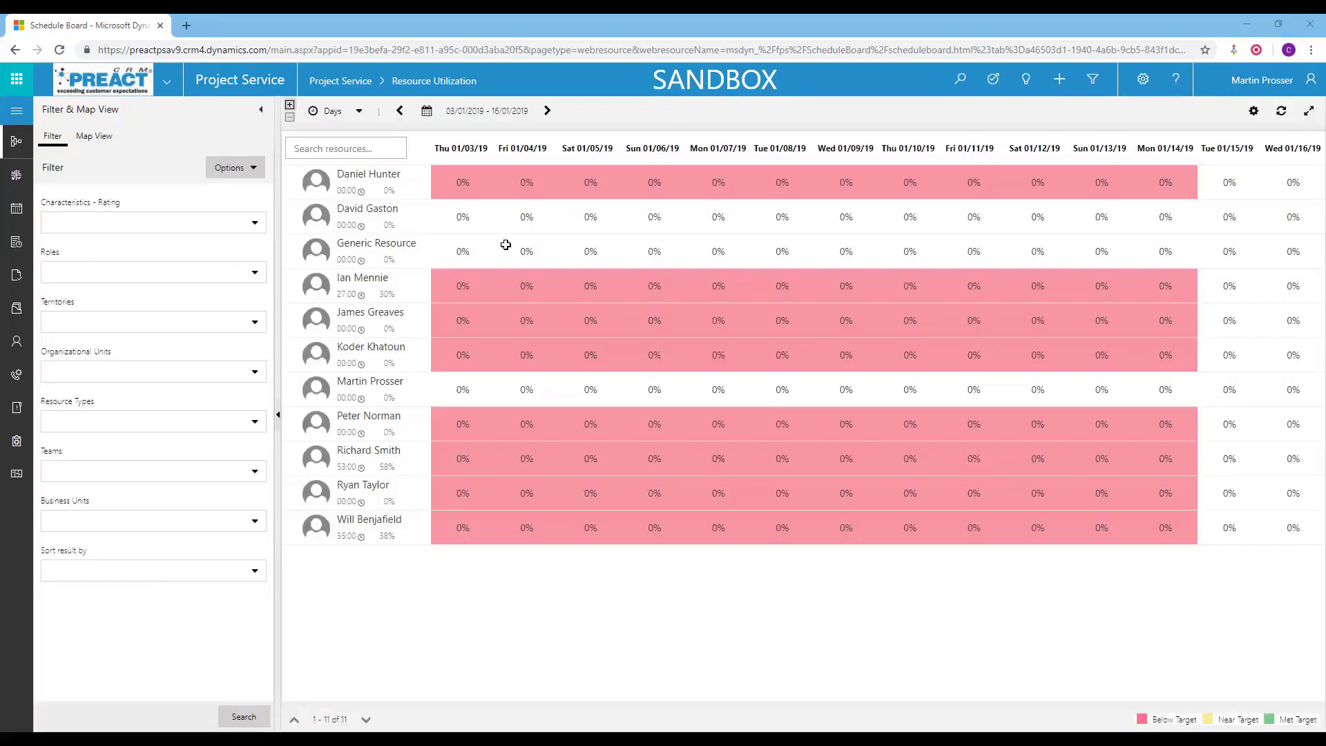
- Collapse the filter pane and browse daily utilization back to 22/11/2018, returning to the period 06/12/2018 - 19/12/2018
{"action": "left_click", "coordinate": [262, 110]}
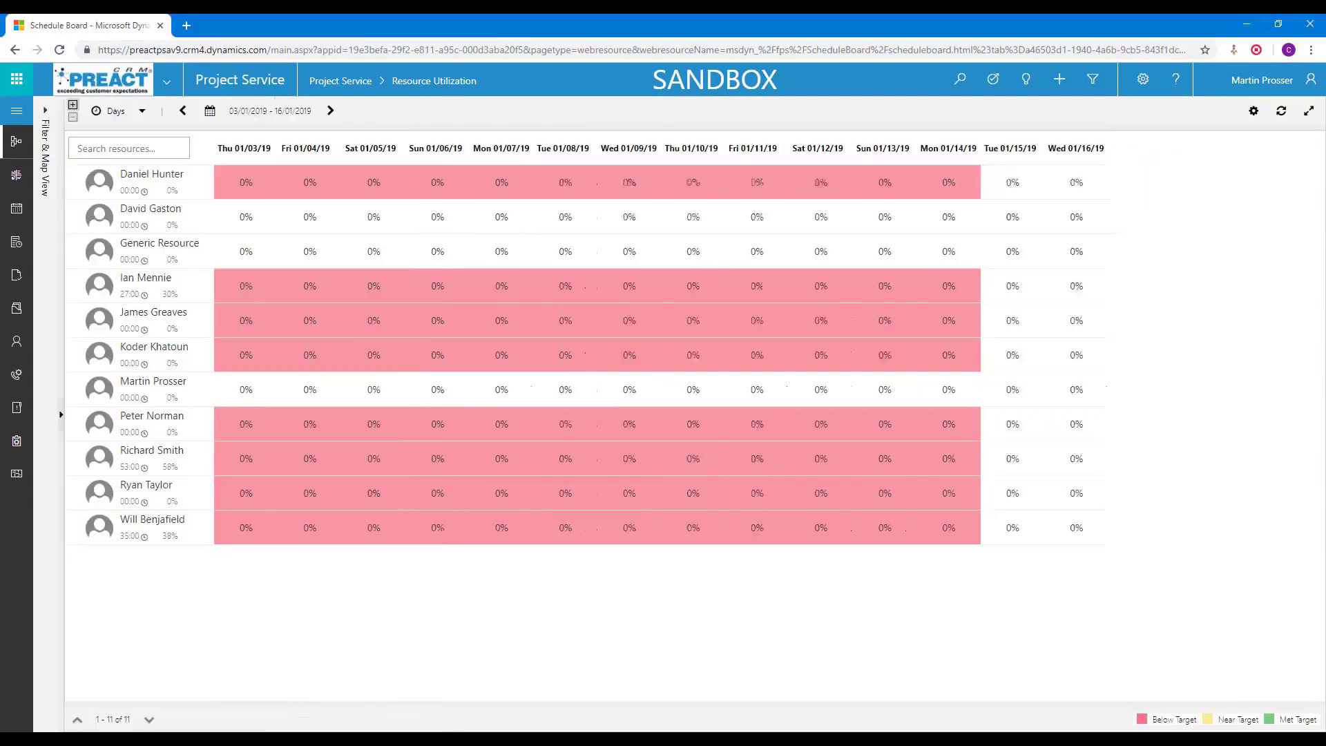
{"action": "left_click", "coordinate": [183, 110]}
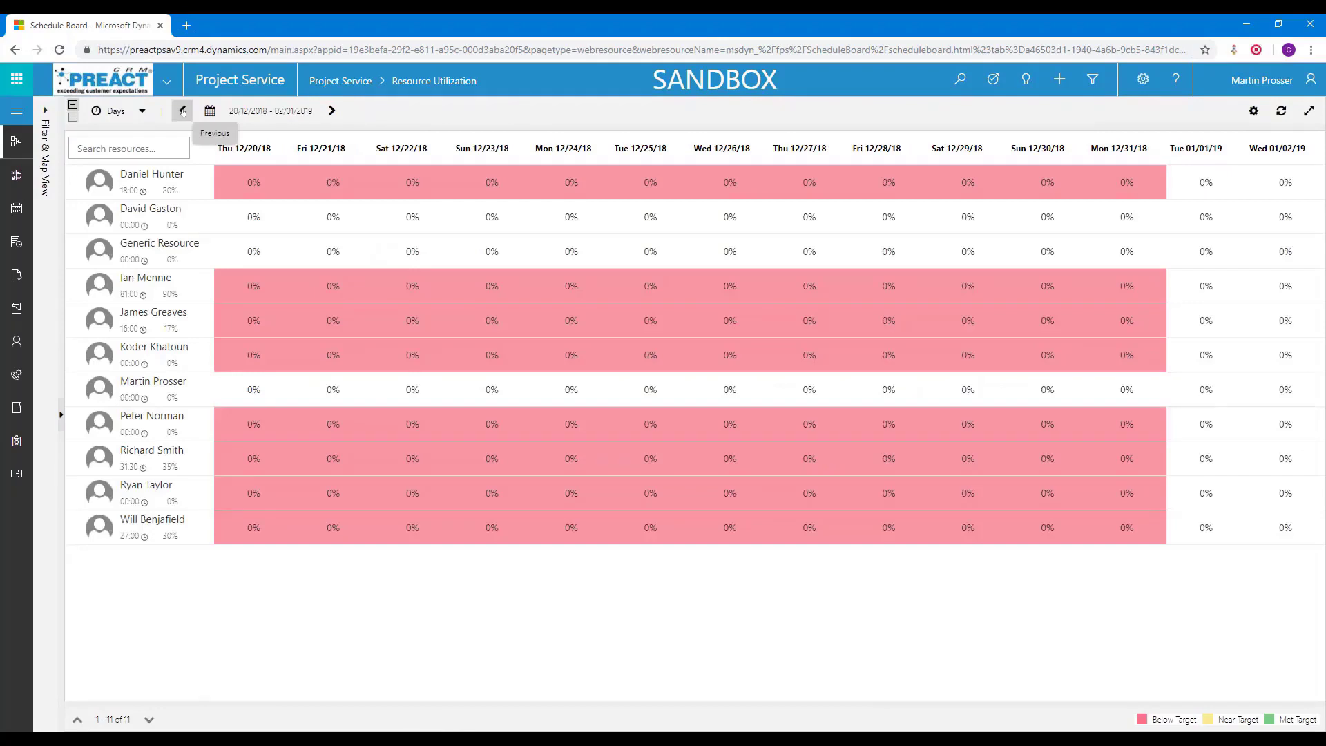
{"action": "left_click", "coordinate": [183, 110]}
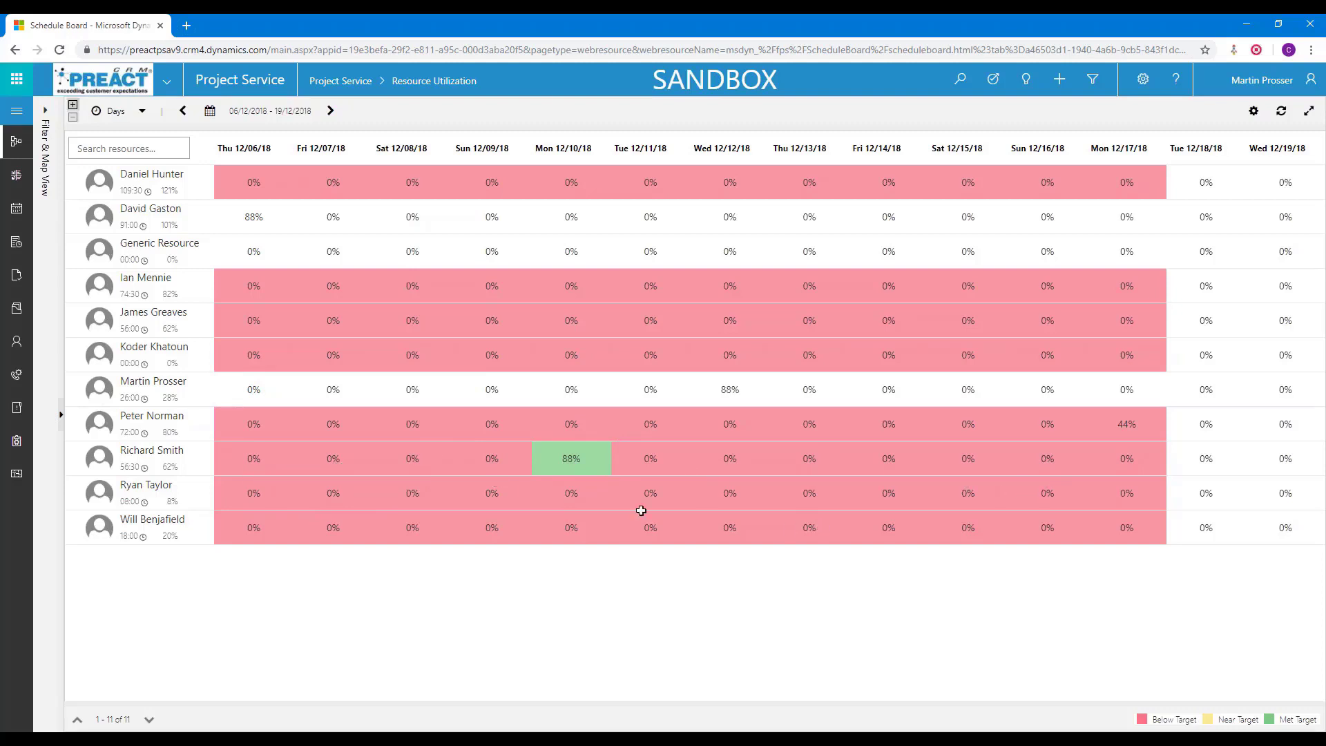
{"action": "left_click", "coordinate": [183, 111]}
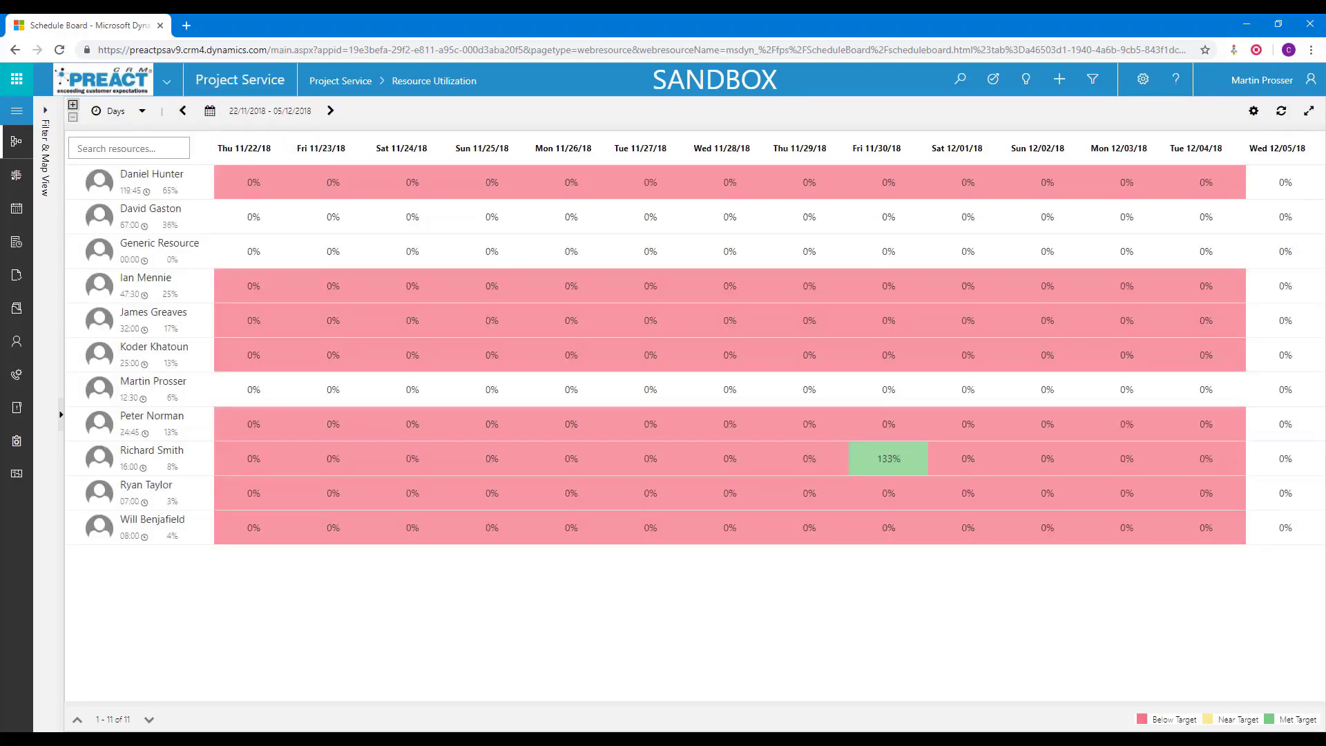
{"action": "left_click", "coordinate": [329, 112]}
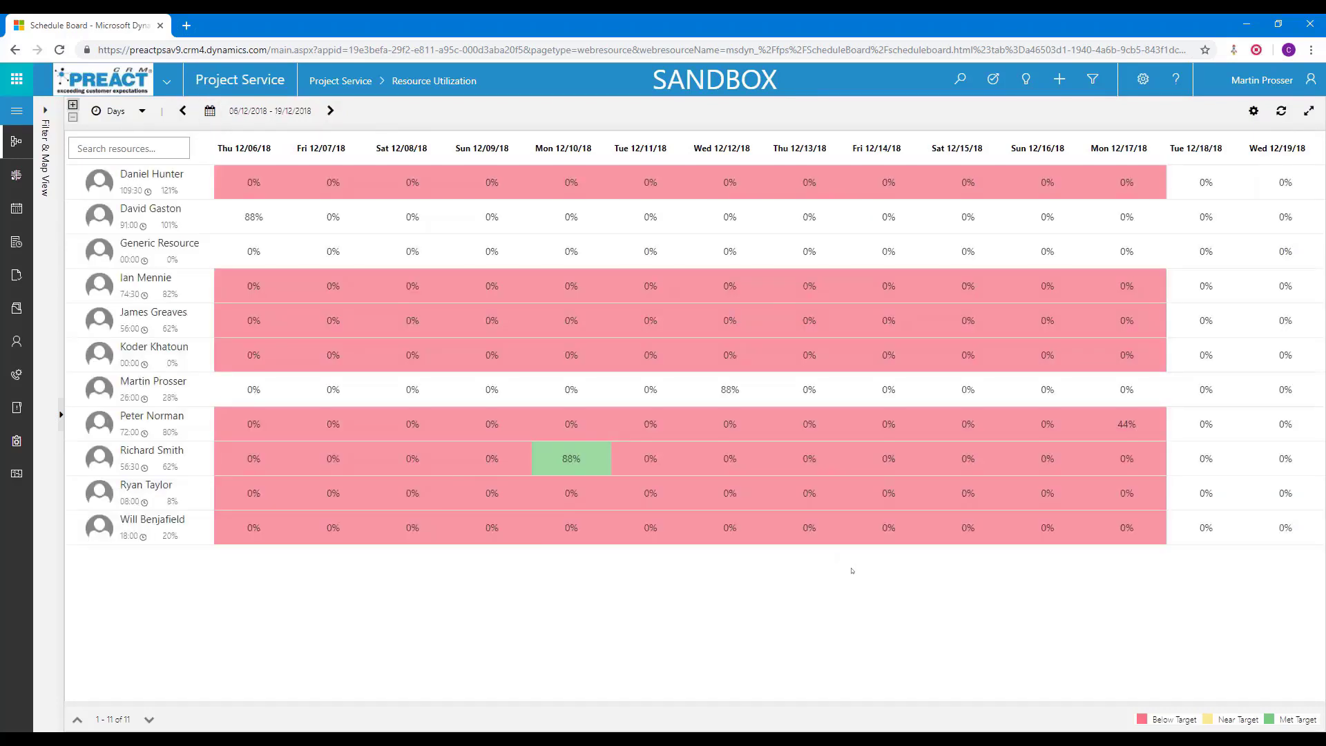